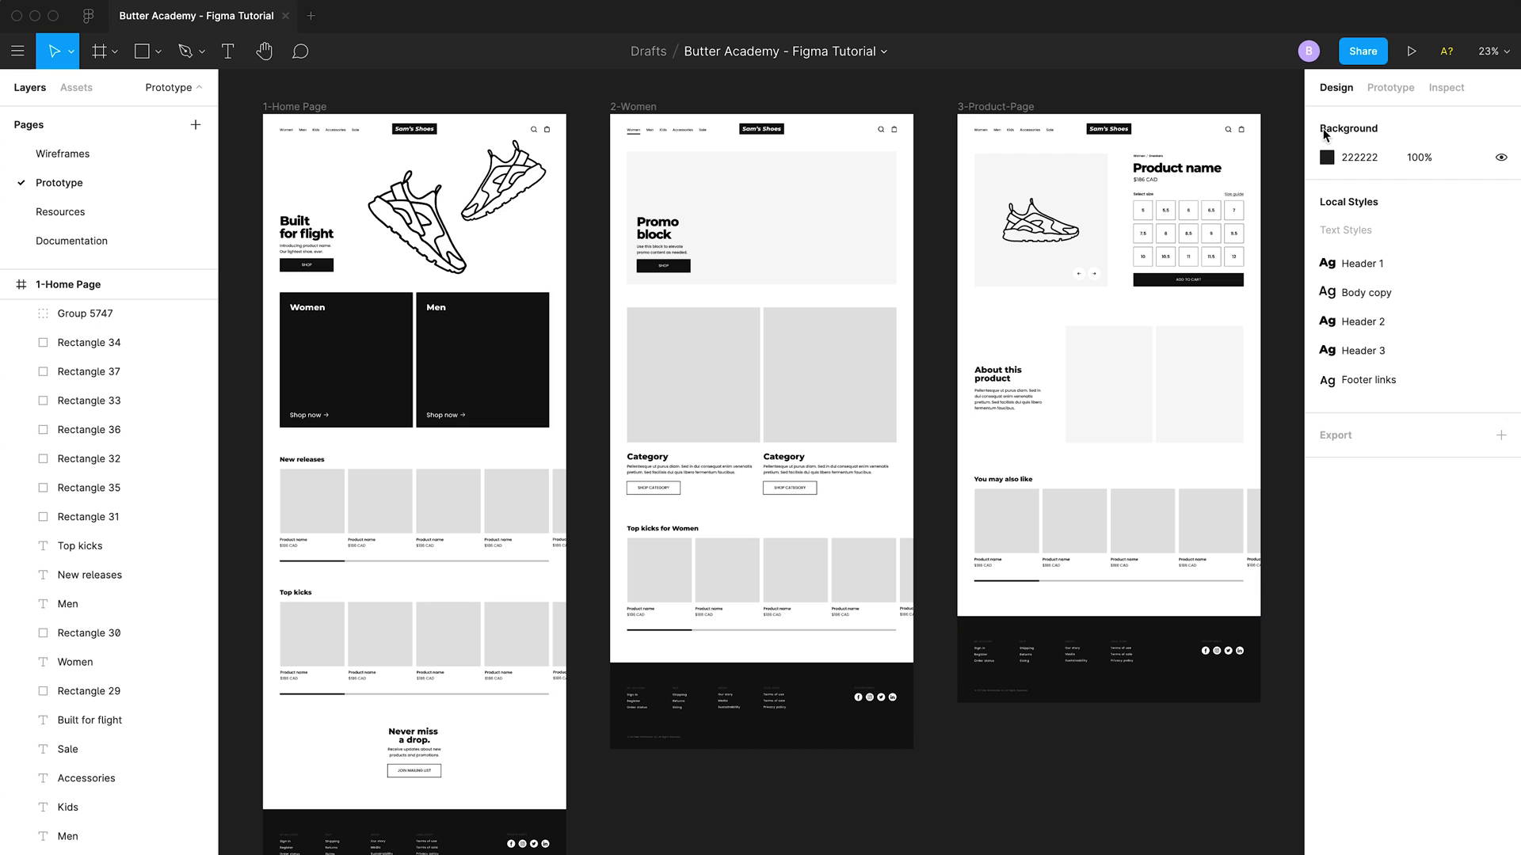
Switch to the prototype settings and set the preview device to iPhone 11 Pro
{"action": "left_click", "coordinate": [1387, 88]}
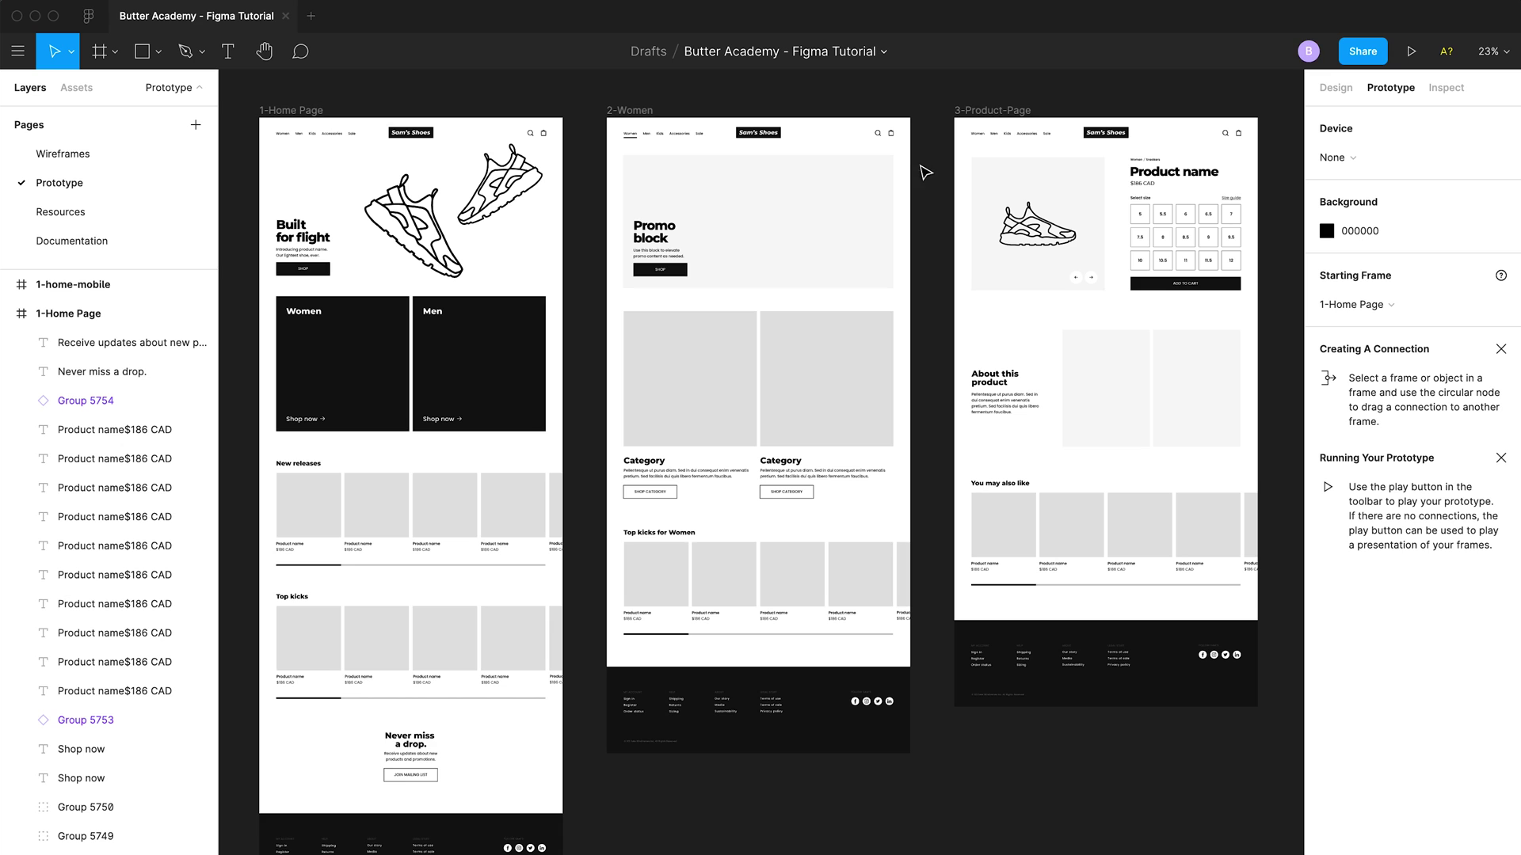
{"action": "left_click", "coordinate": [701, 281]}
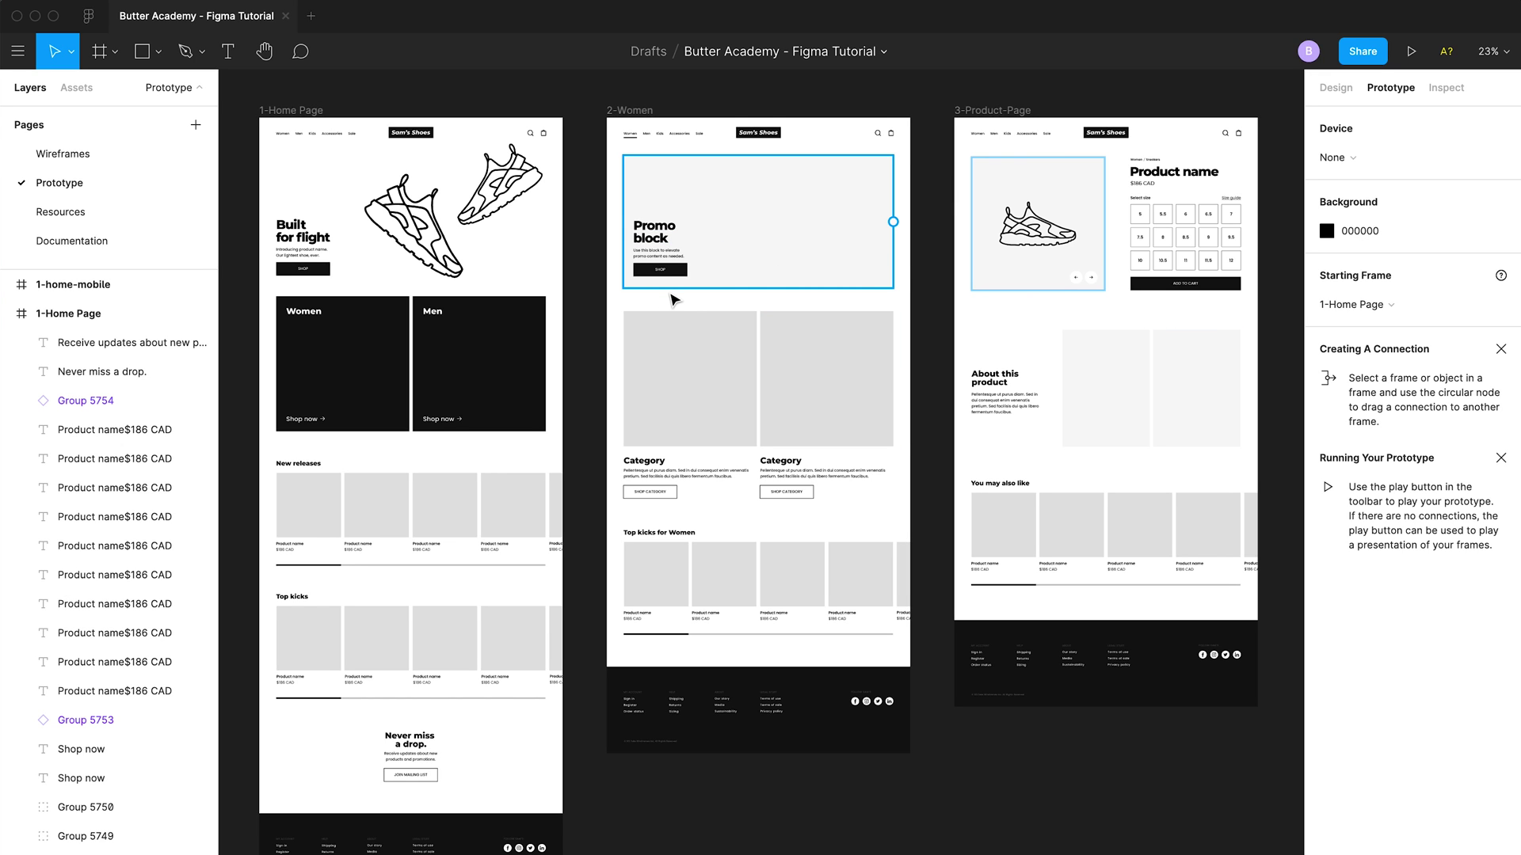
{"action": "scroll", "coordinate": [673, 300], "scroll_direction": "right", "scroll_amount": 15}
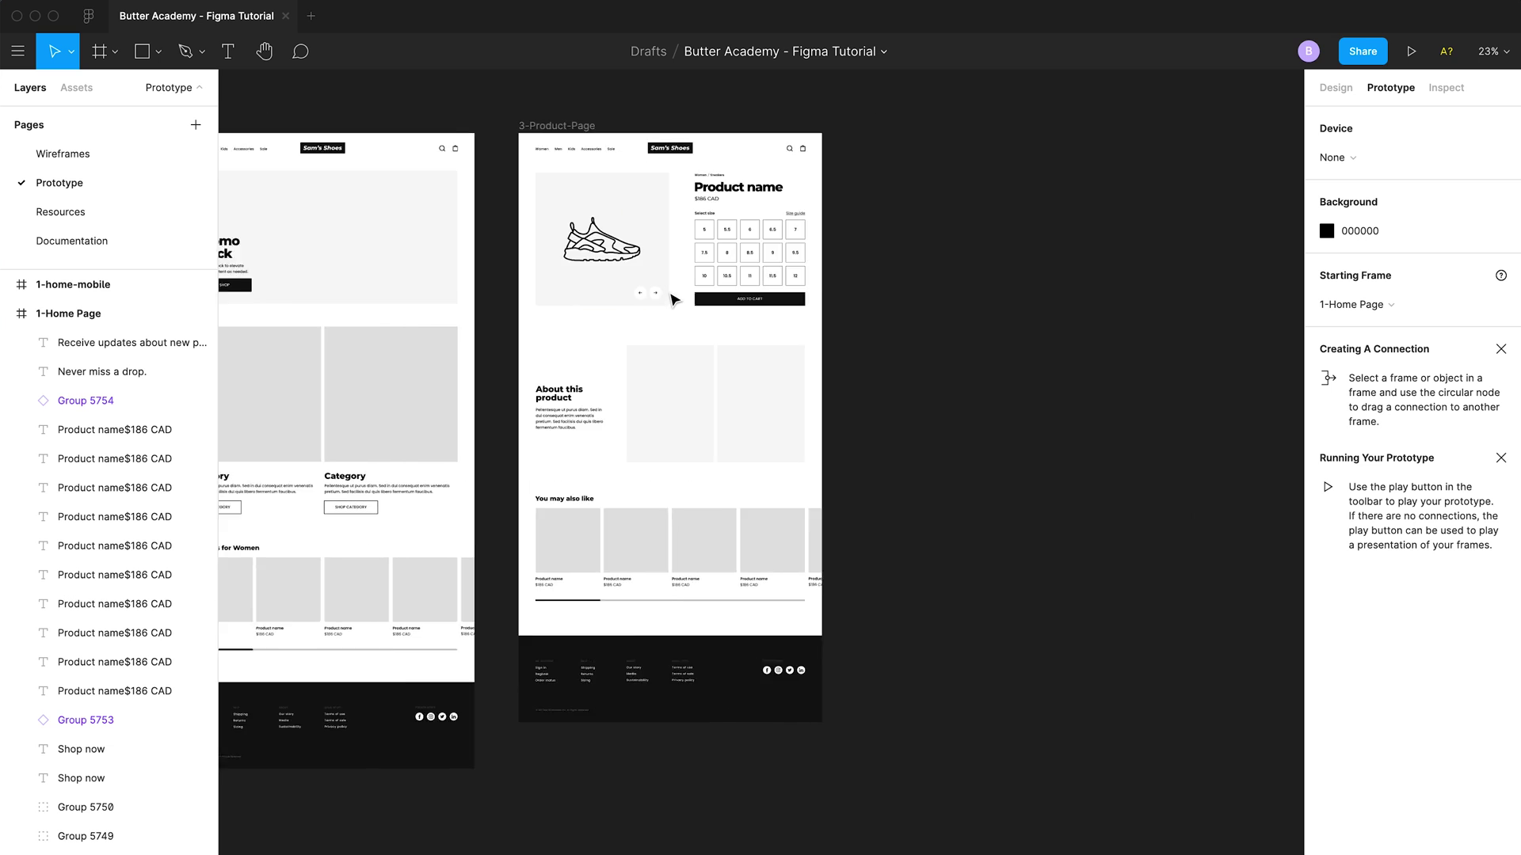
{"action": "scroll", "coordinate": [645, 176], "scroll_direction": "up", "scroll_amount": 5}
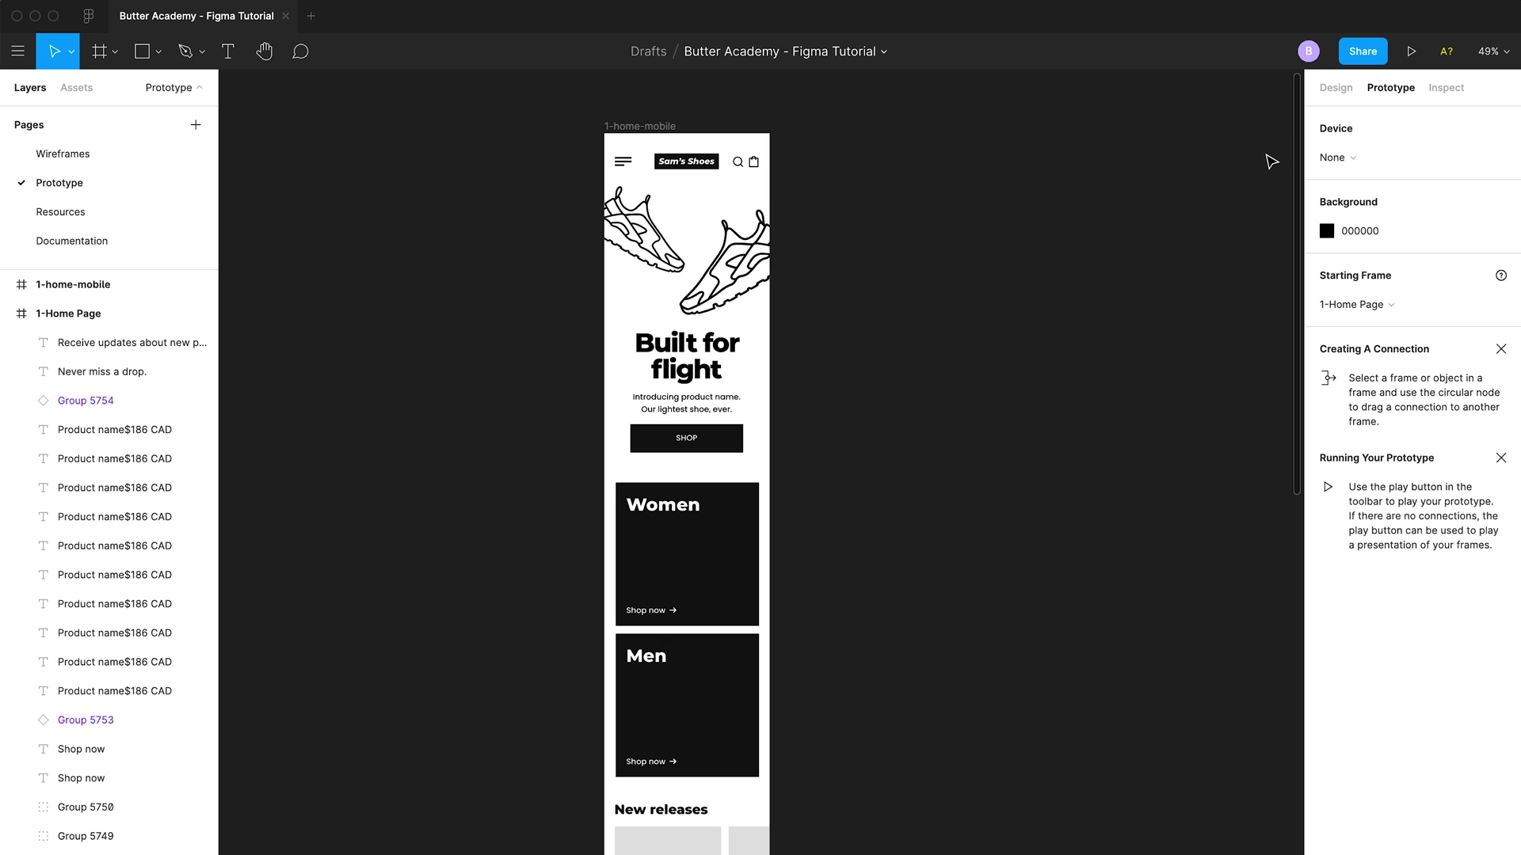
{"action": "left_click", "coordinate": [1361, 151]}
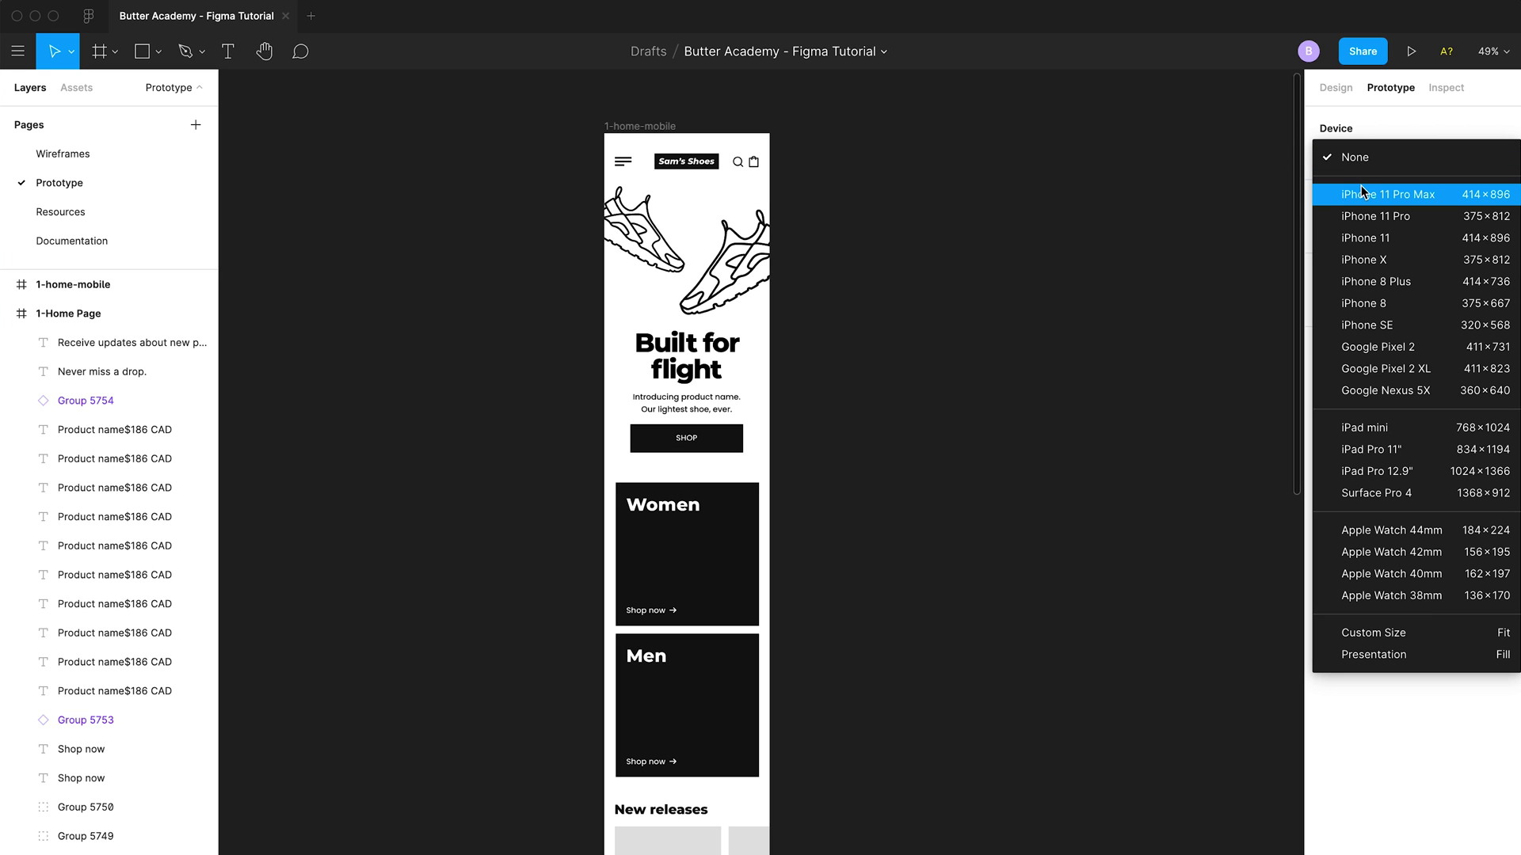
{"action": "left_click", "coordinate": [1365, 219]}
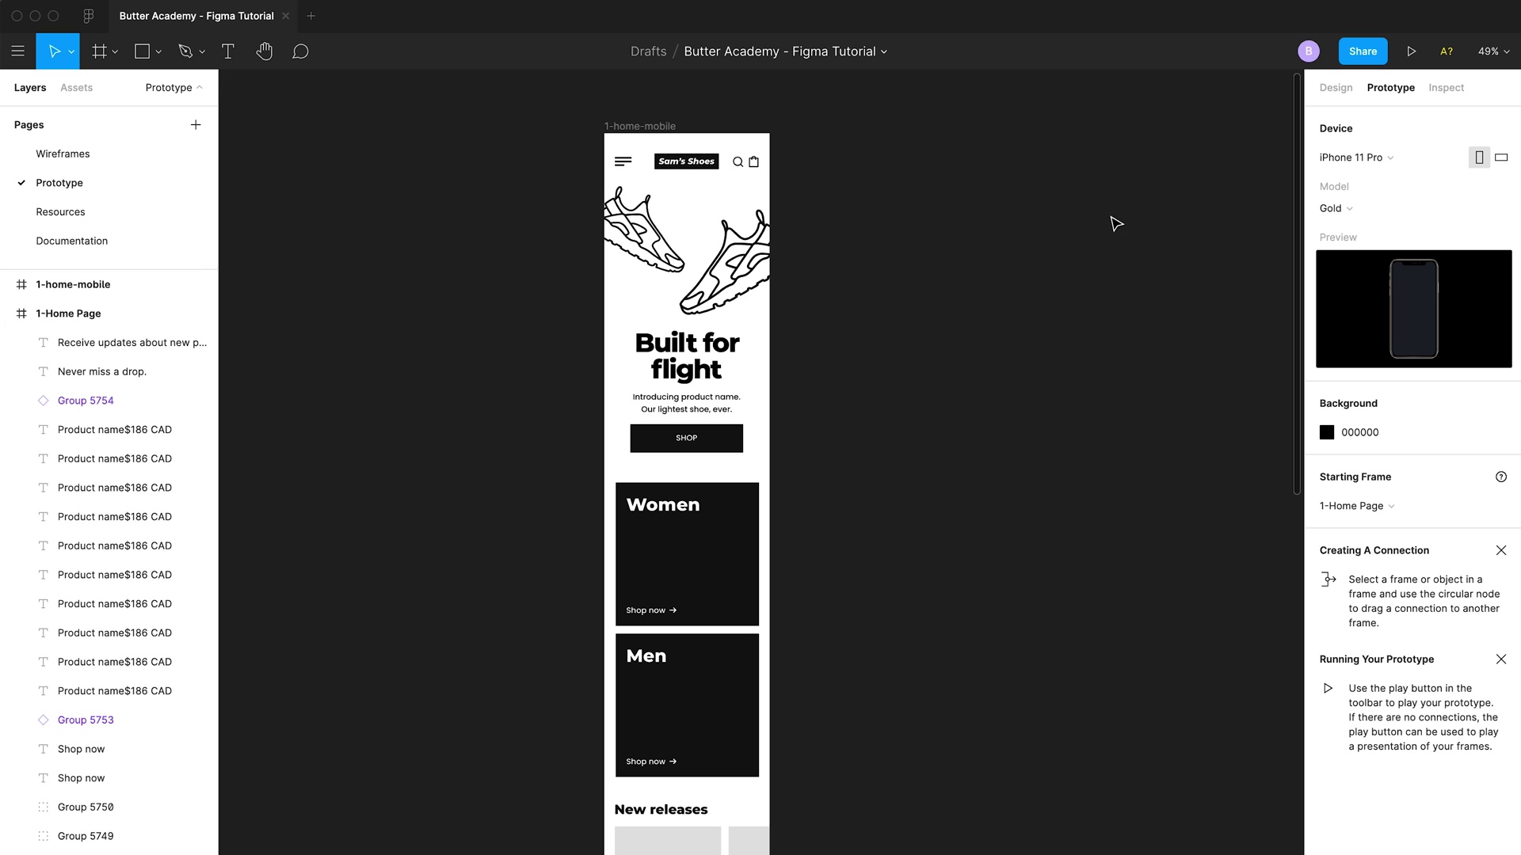
Preview the 1-home-mobile frame as a running prototype and look through the page down to the New releases section
{"action": "left_click", "coordinate": [665, 126]}
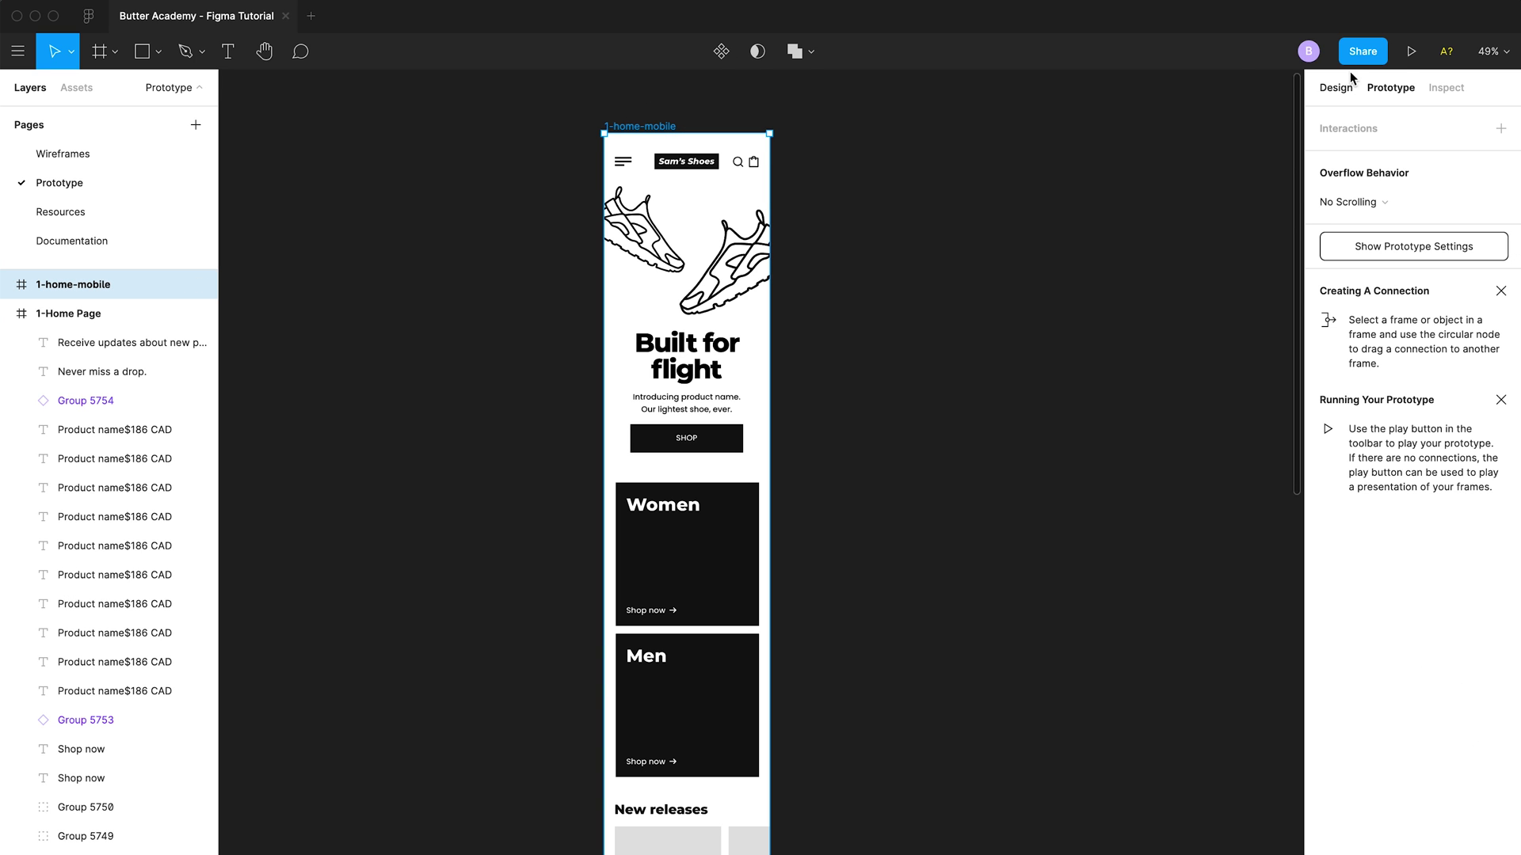
{"action": "left_click", "coordinate": [1410, 53]}
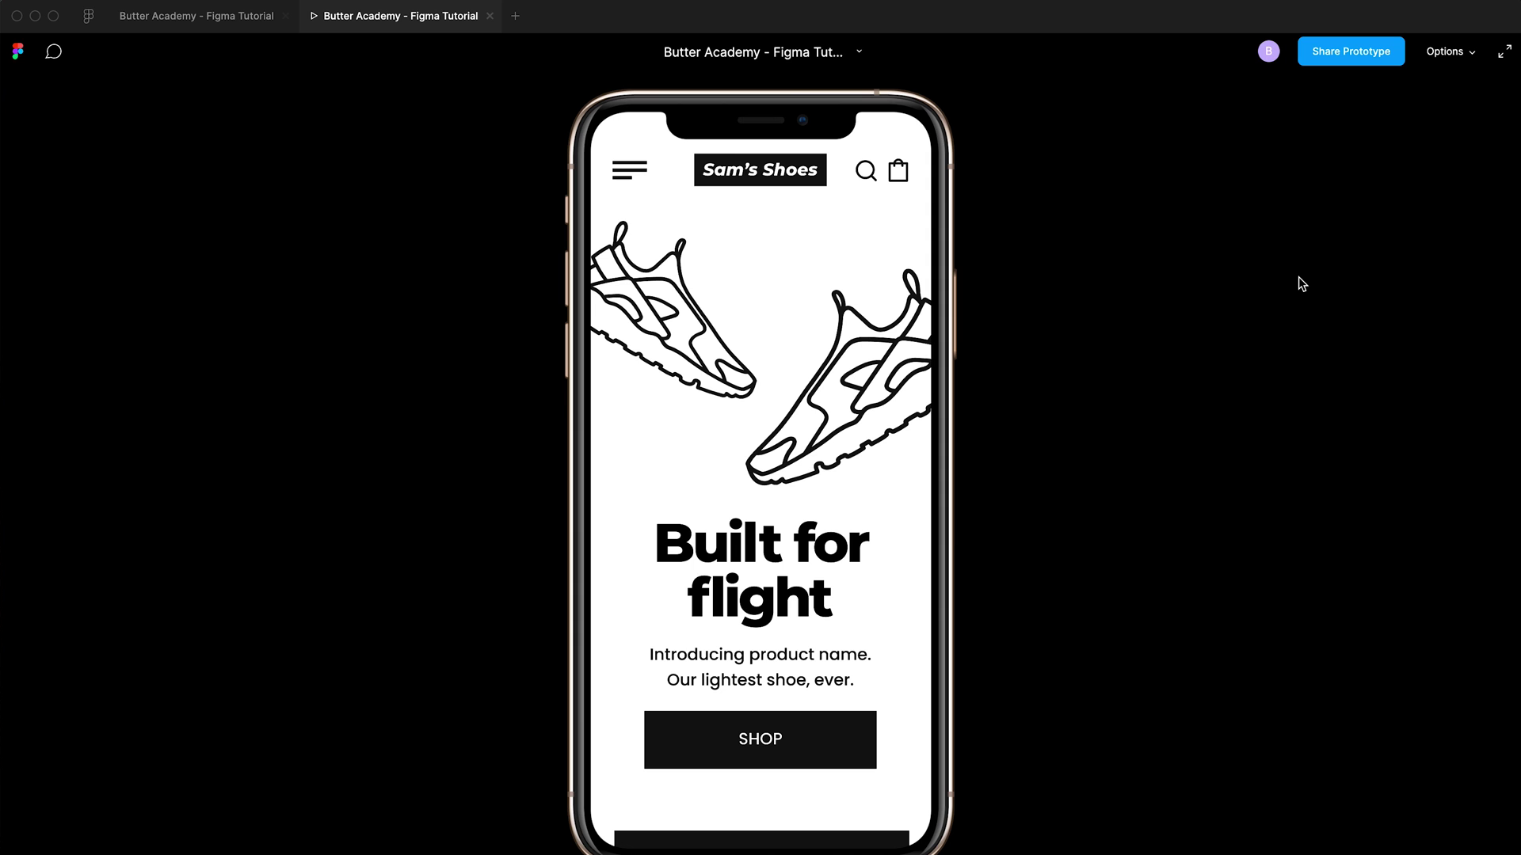
{"action": "scroll", "coordinate": [851, 451], "scroll_direction": "down", "scroll_amount": 10}
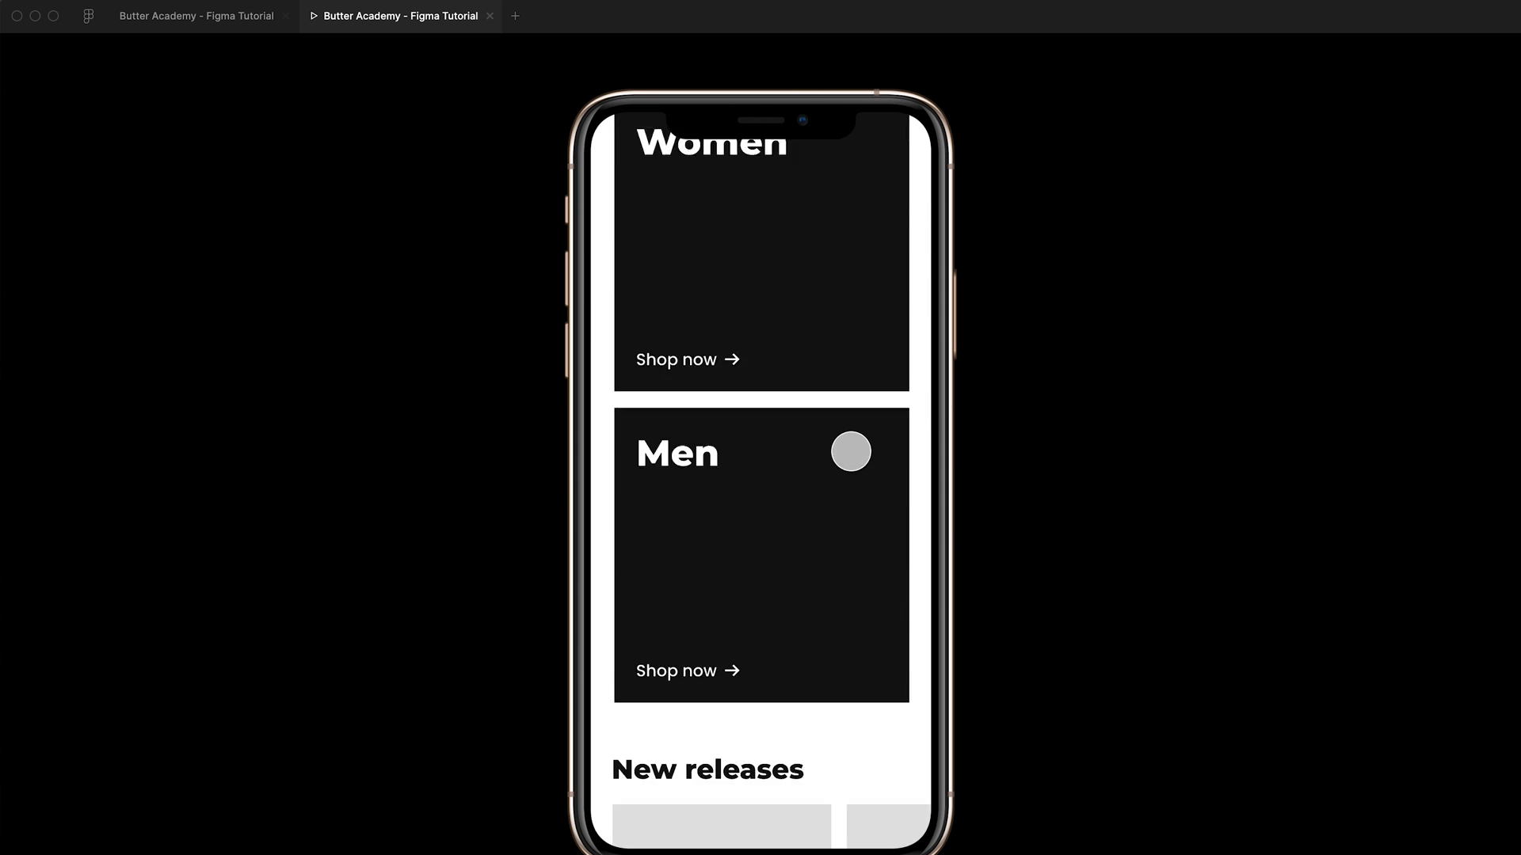
{"action": "scroll", "coordinate": [851, 451], "scroll_direction": "down", "scroll_amount": 5}
{"action": "scroll", "coordinate": [851, 451], "scroll_direction": "up", "scroll_amount": 15}
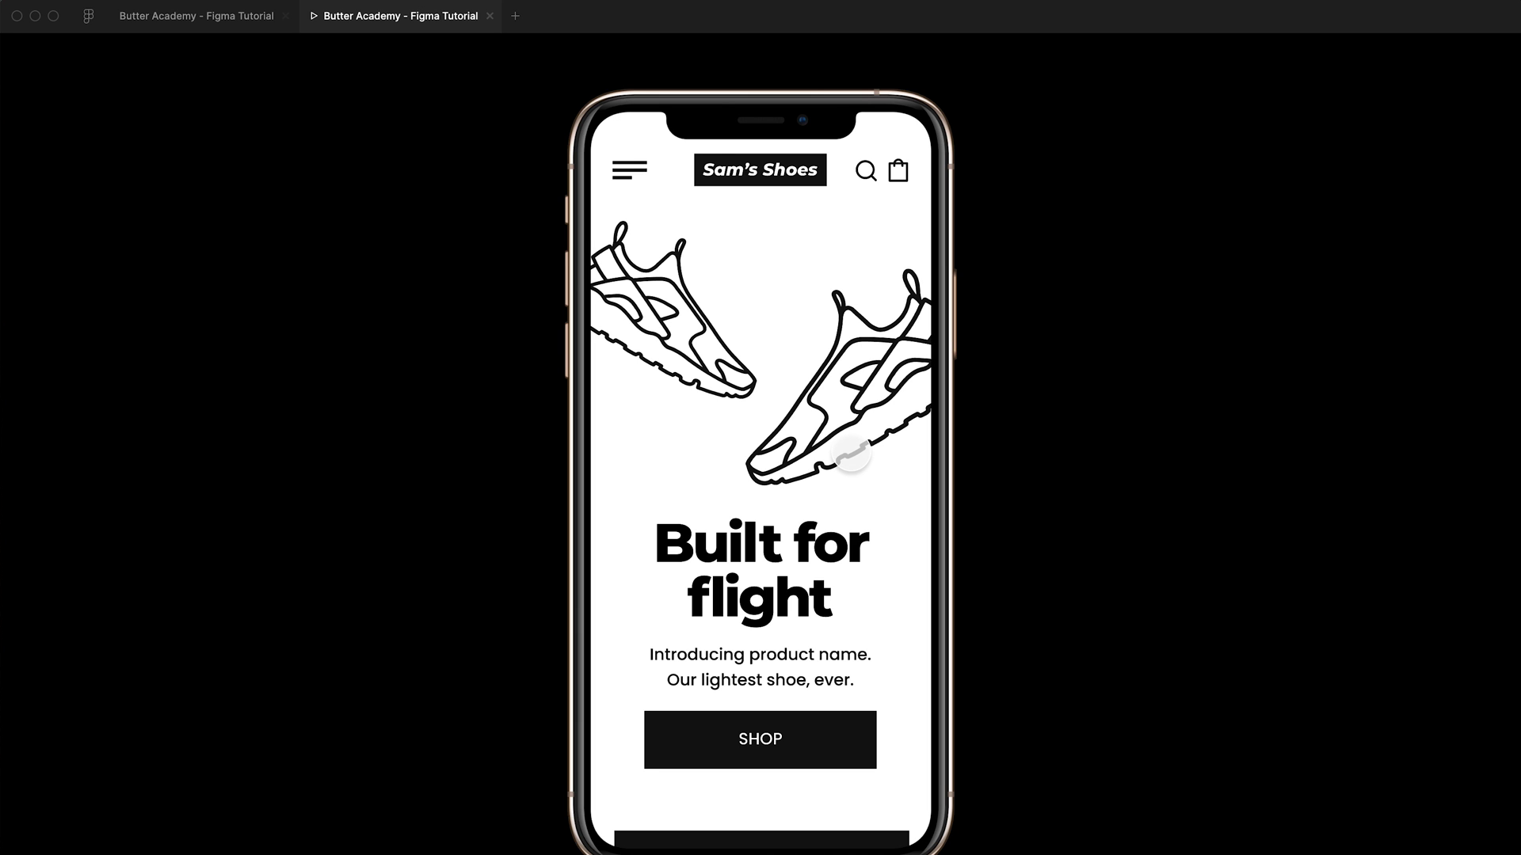
Delete the 1-home-mobile frame in the design file and set the prototype device to None
{"action": "left_click", "coordinate": [217, 18]}
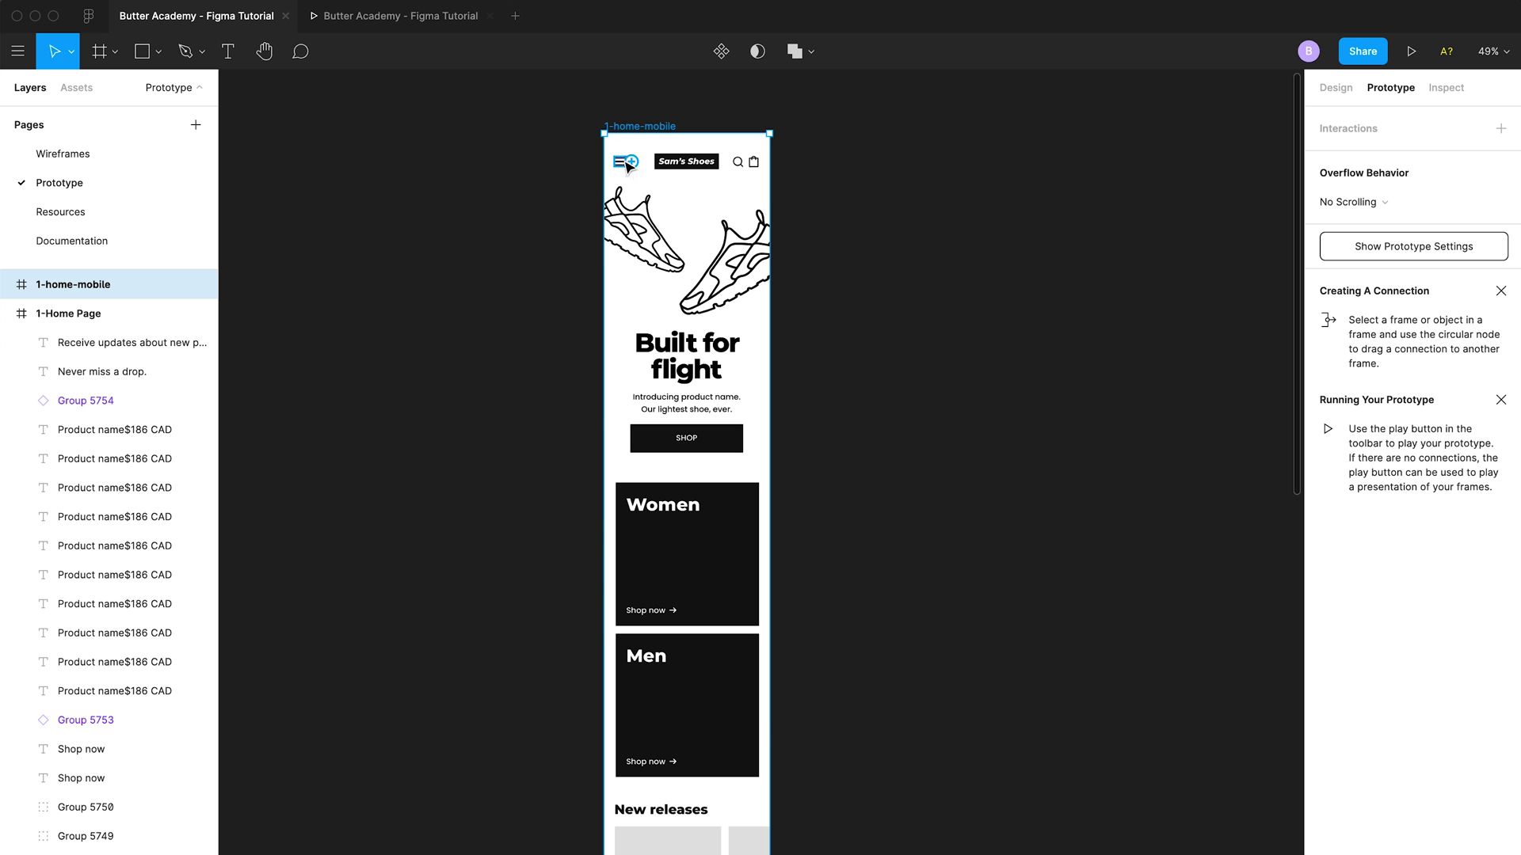
{"action": "key", "text": "Delete"}
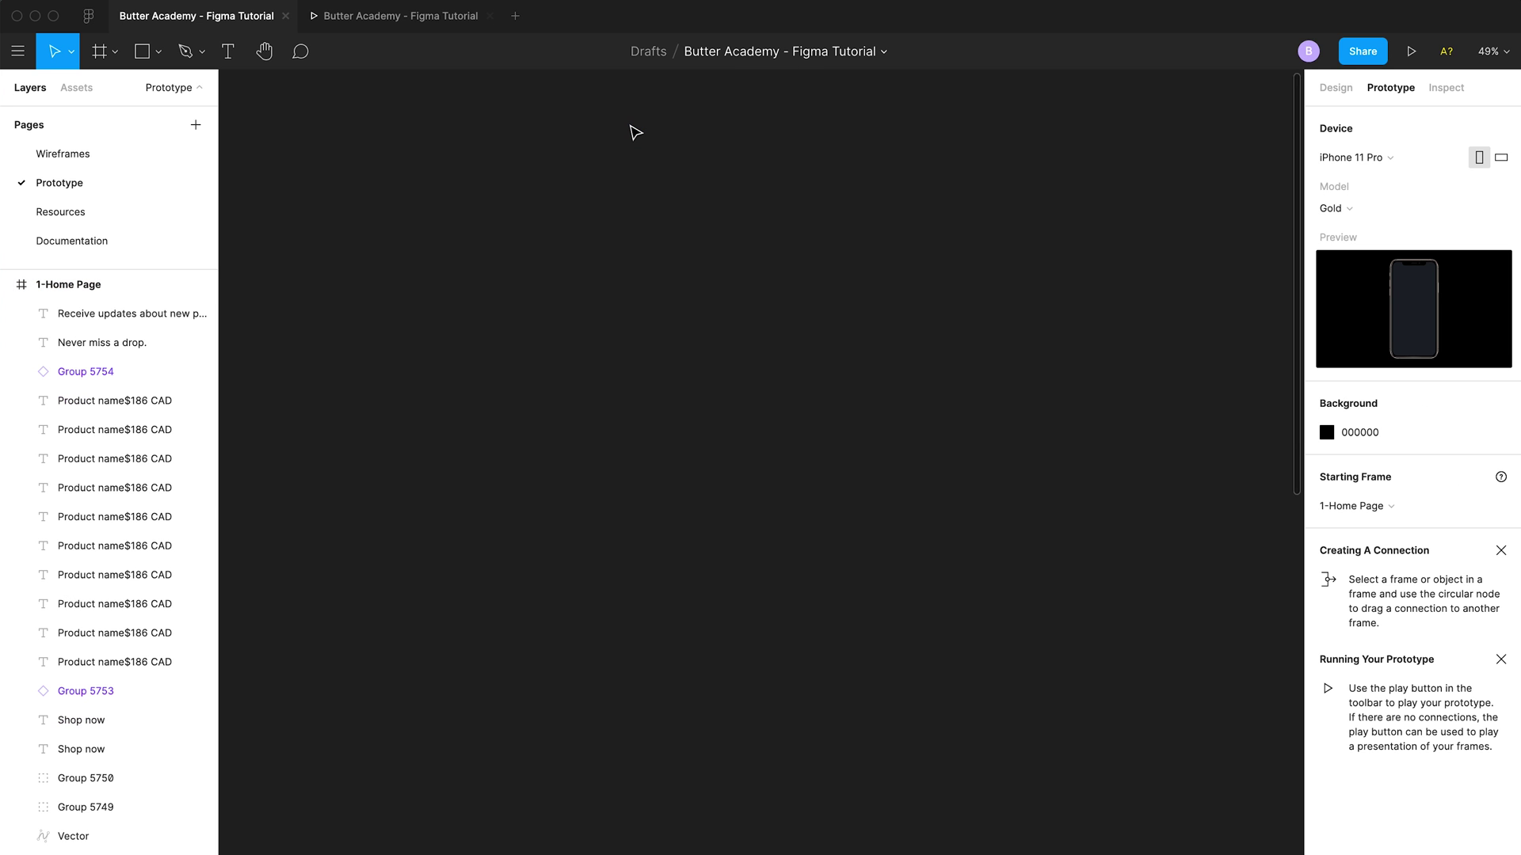
{"action": "scroll", "coordinate": [635, 132], "scroll_direction": "down", "scroll_amount": 5}
{"action": "scroll", "coordinate": [635, 132], "scroll_direction": "left", "scroll_amount": 10}
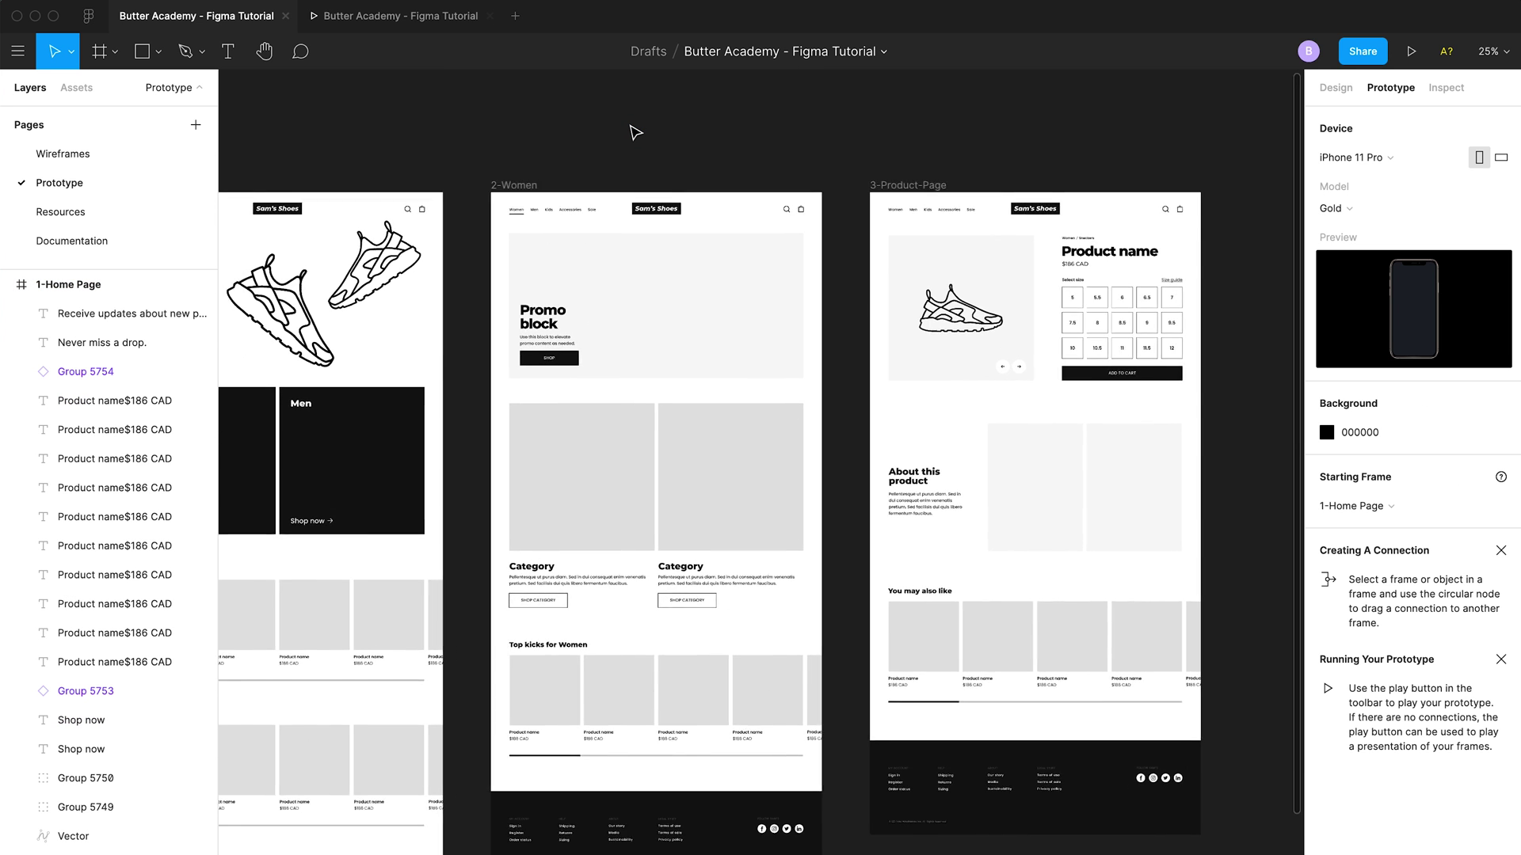
{"action": "scroll", "coordinate": [638, 133], "scroll_direction": "left", "scroll_amount": 2}
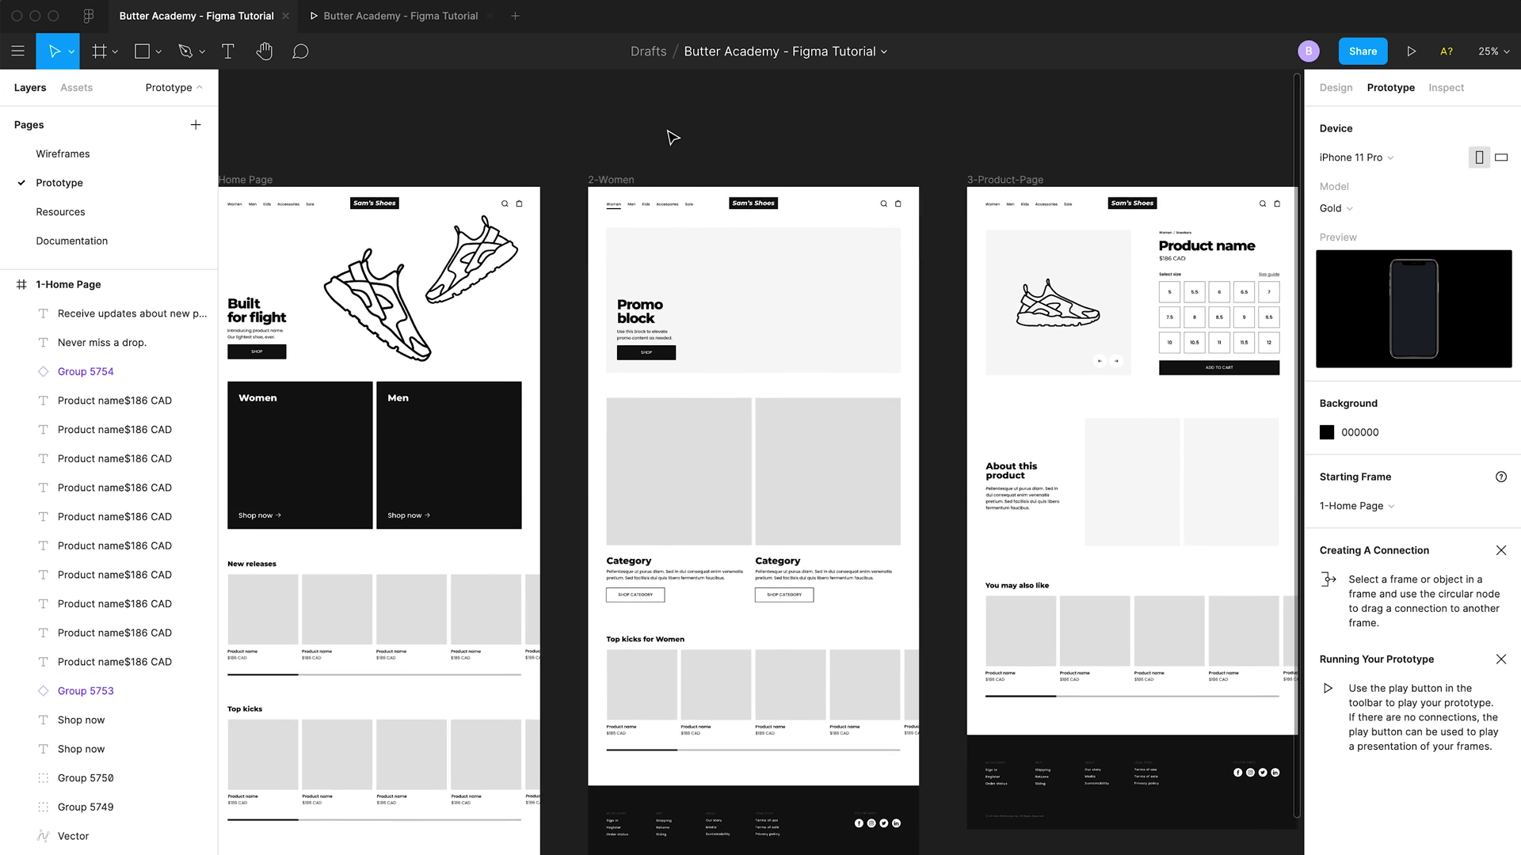
{"action": "left_click", "coordinate": [1355, 158]}
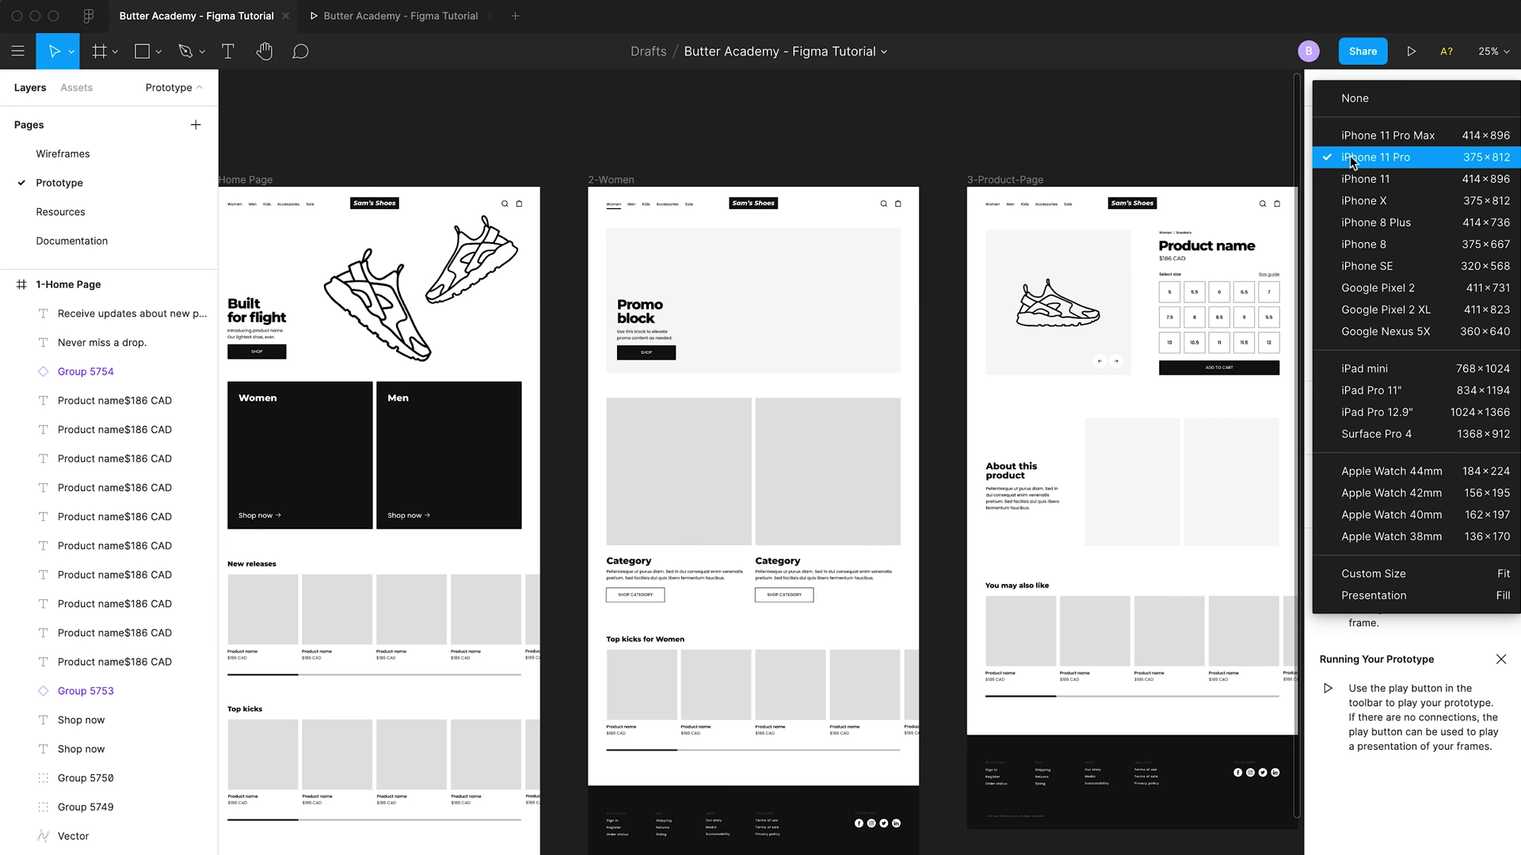
{"action": "left_click", "coordinate": [1358, 106]}
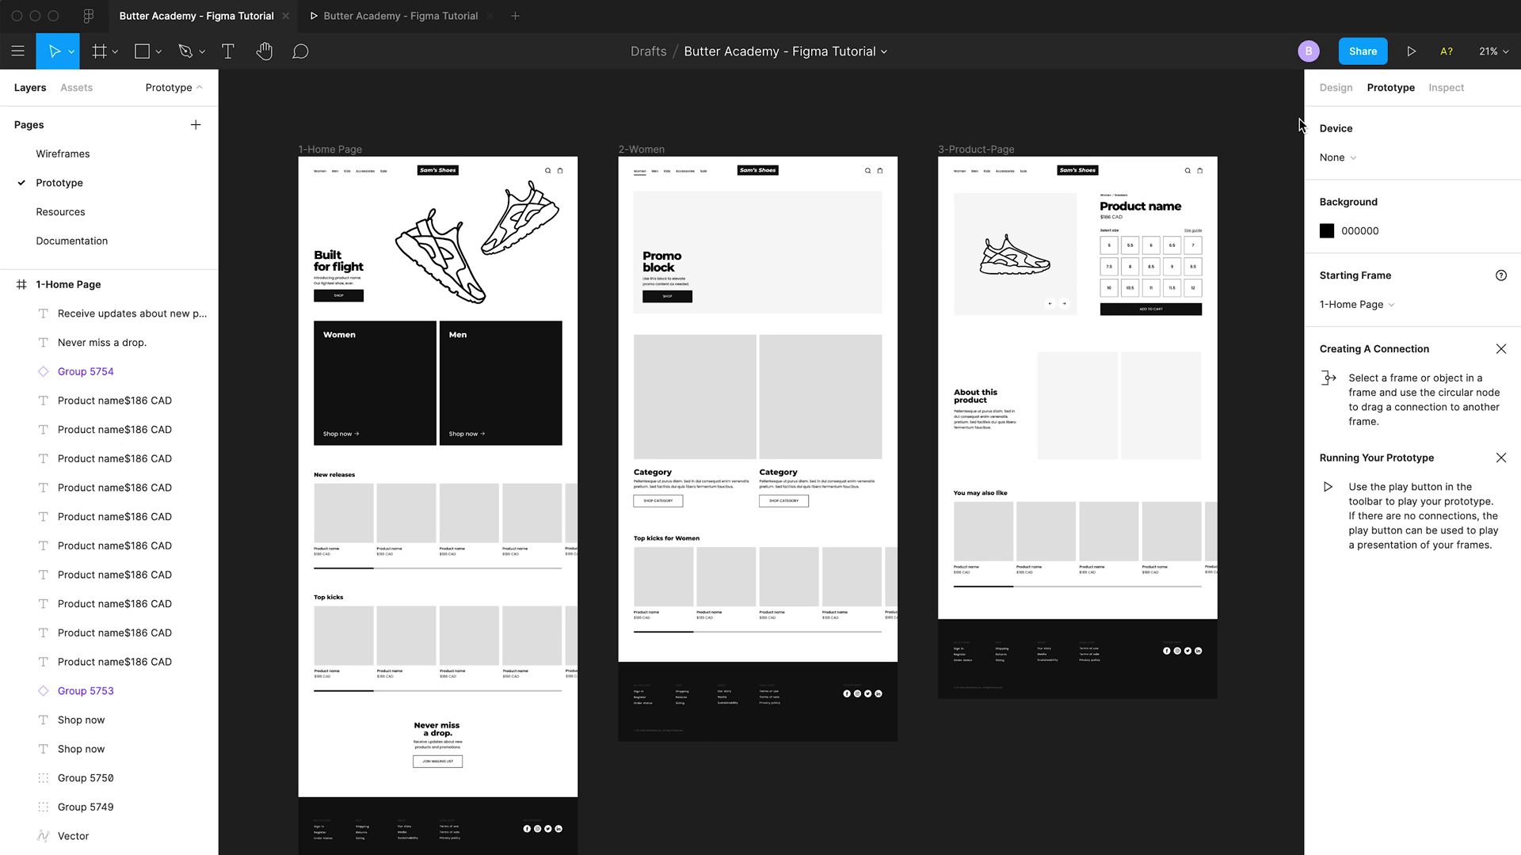
Preview the desktop home page down to the mailing list section, and return to the design file
{"action": "left_click", "coordinate": [1410, 52]}
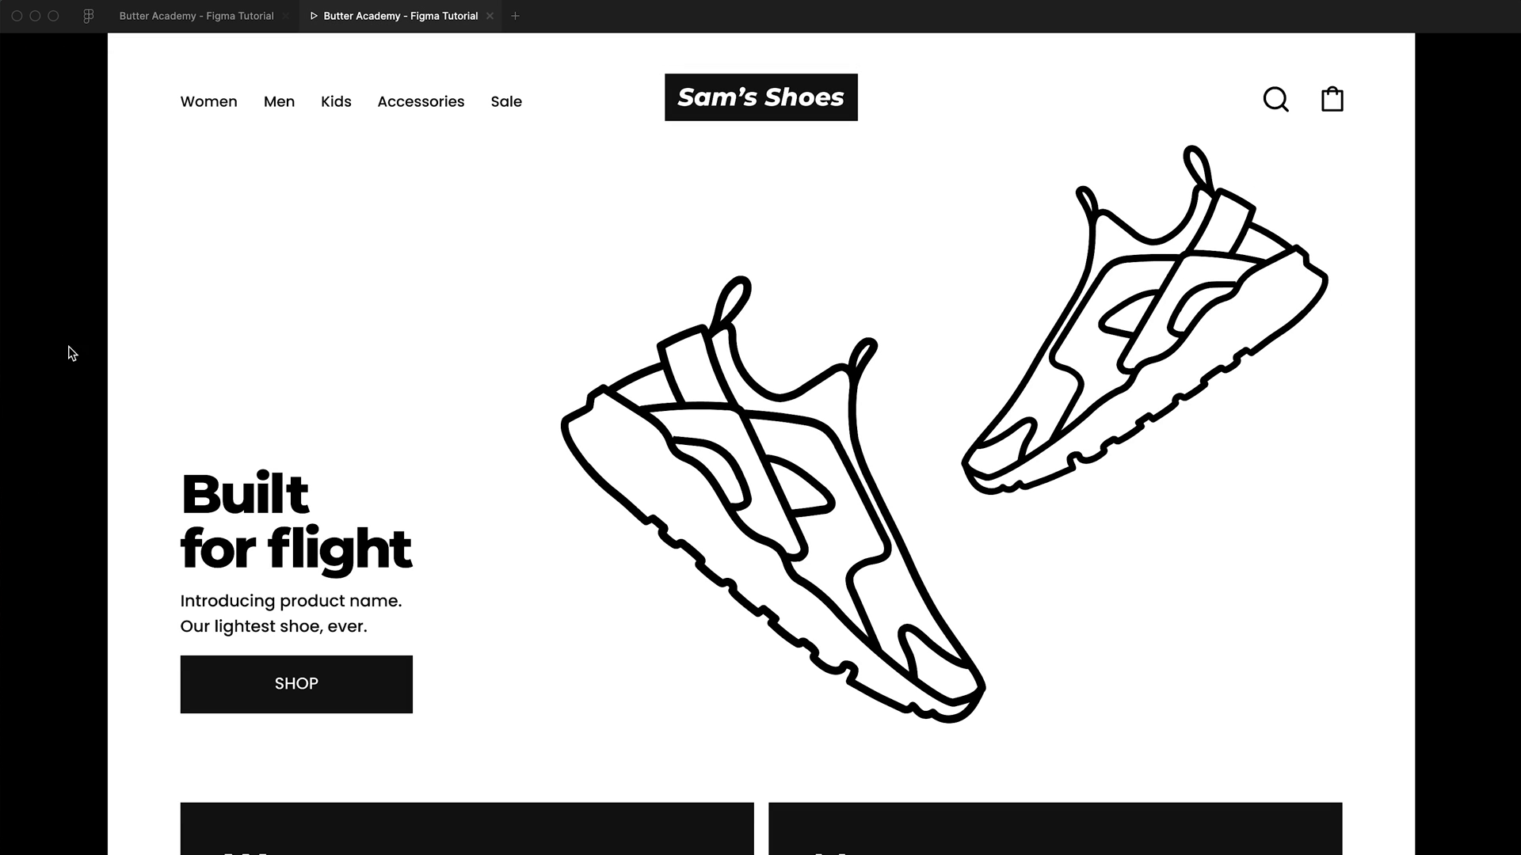
{"action": "scroll", "coordinate": [78, 550], "scroll_direction": "down", "scroll_amount": 20}
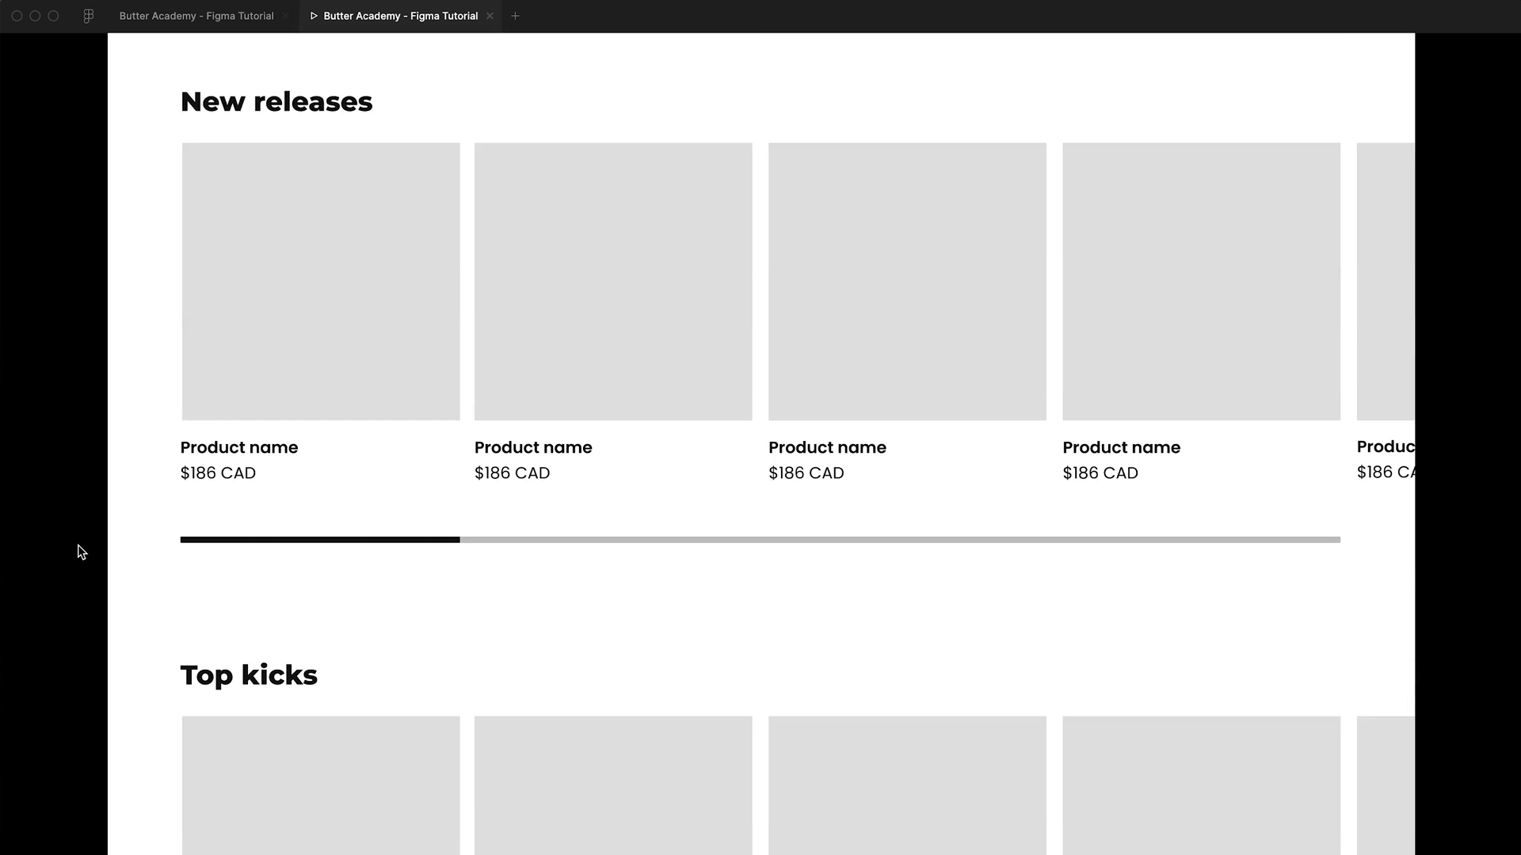
{"action": "scroll", "coordinate": [78, 550], "scroll_direction": "down", "scroll_amount": 10}
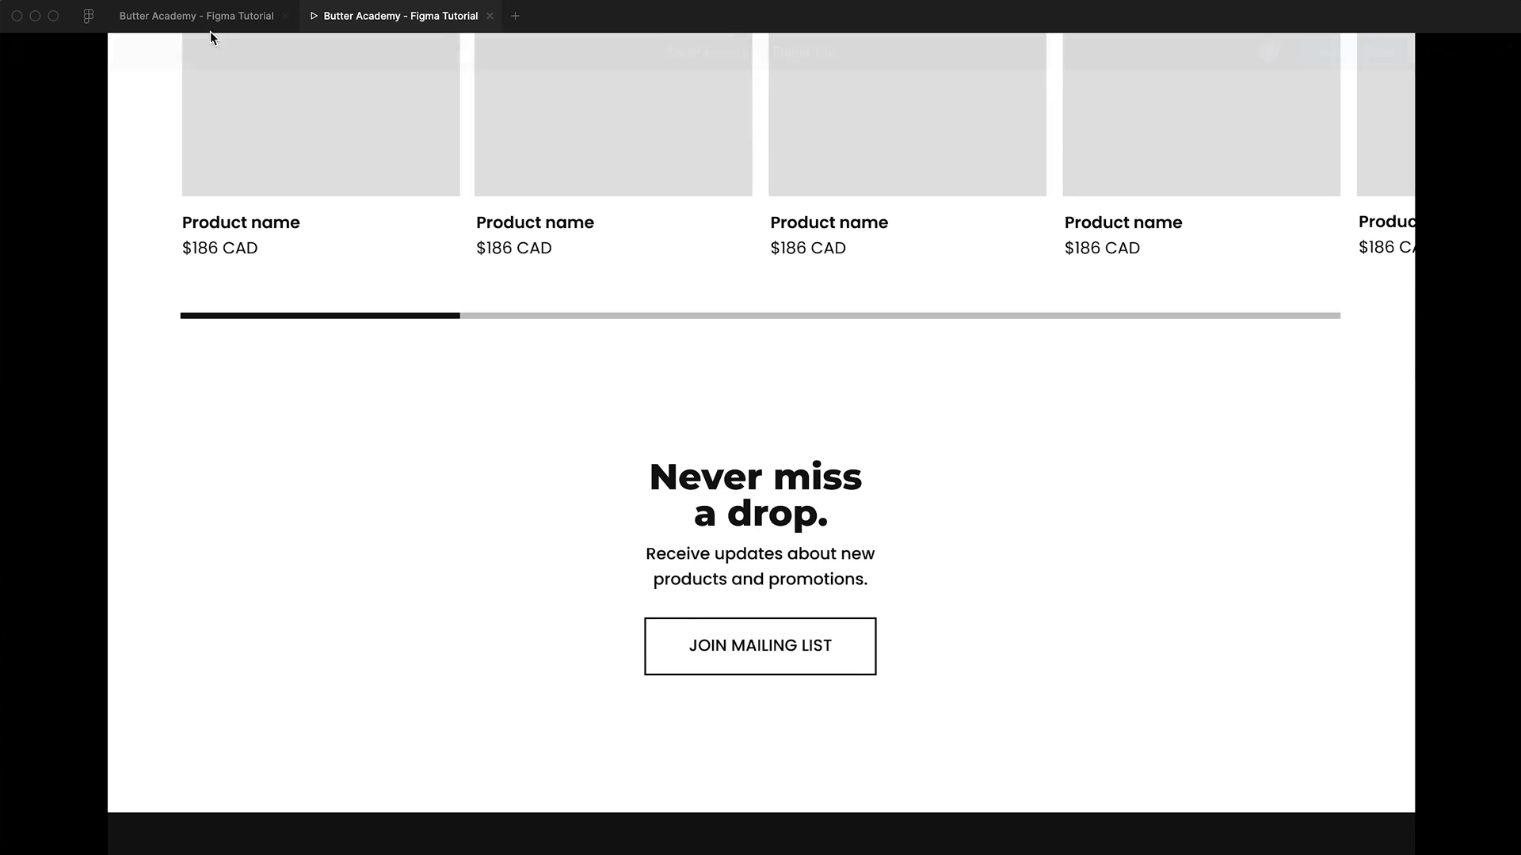
{"action": "left_click", "coordinate": [210, 17]}
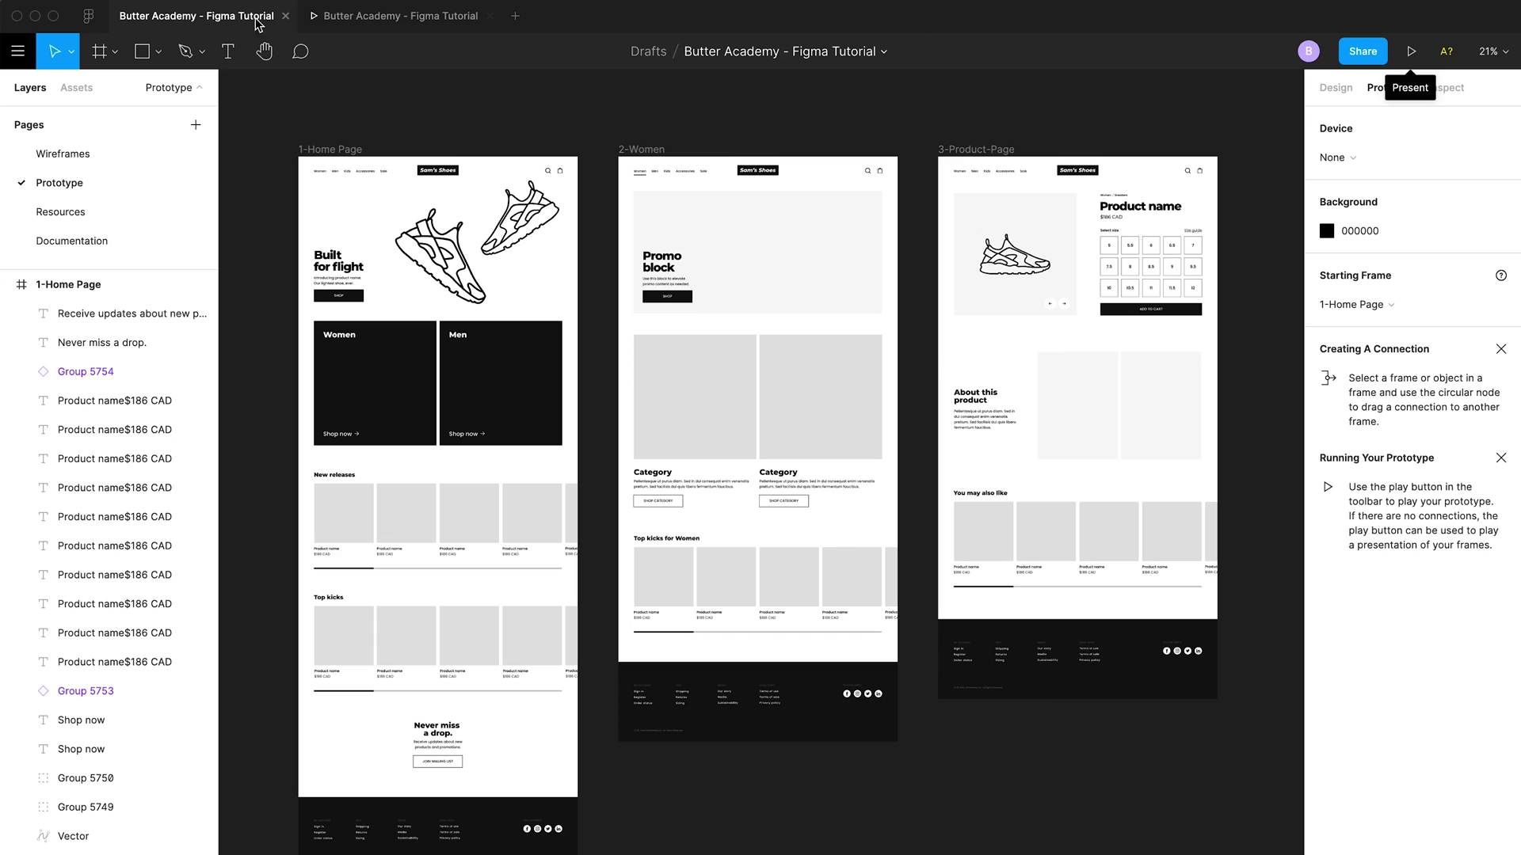
Set the prototype background colour to FFFFFF and preview the home page against it
{"action": "left_click", "coordinate": [1361, 232]}
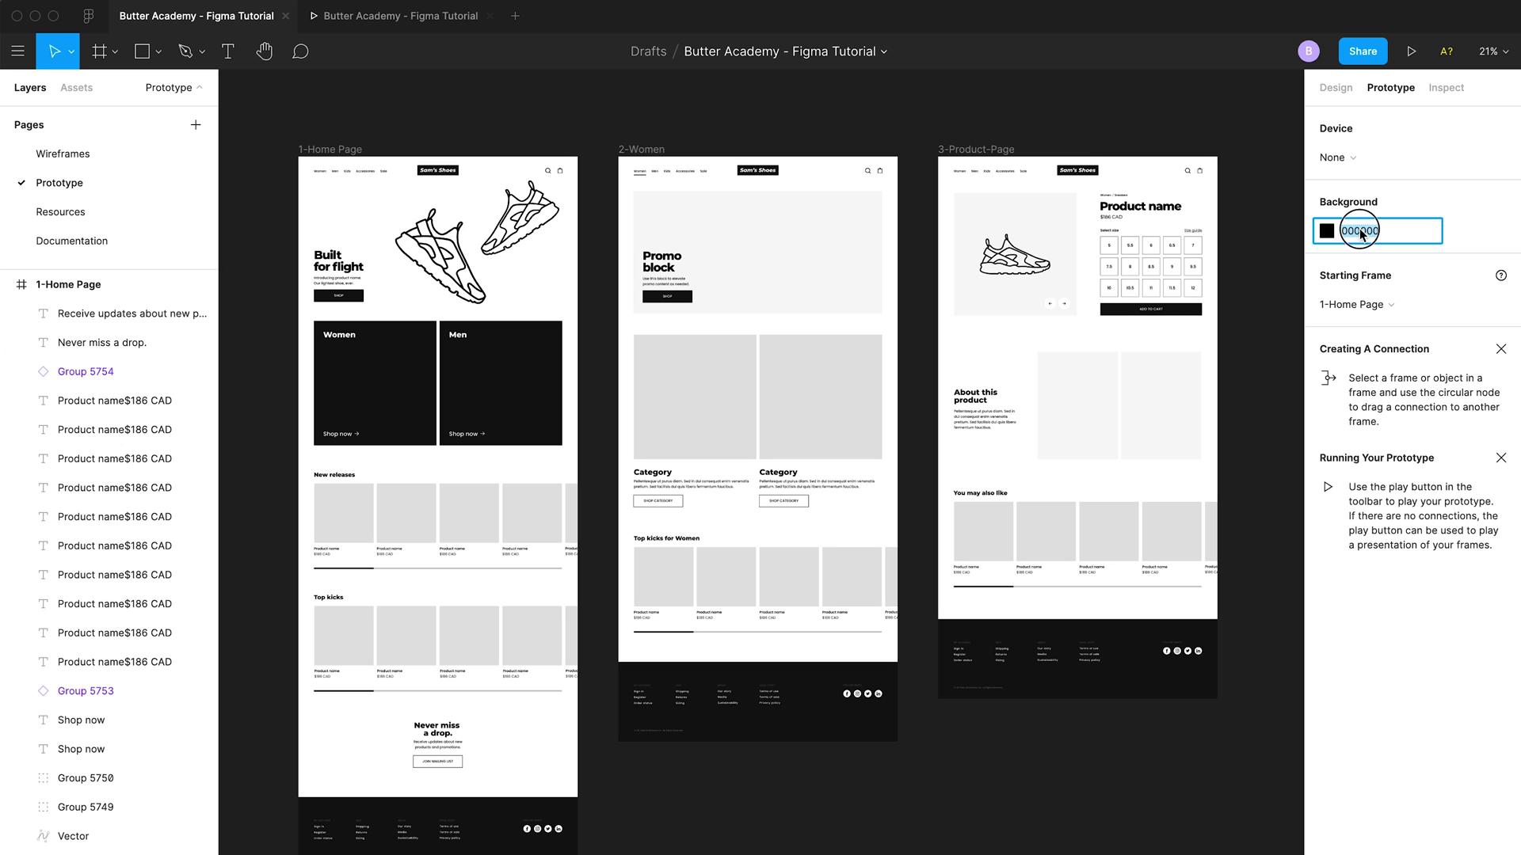
{"action": "type", "text": "ffffff"}
{"action": "key", "text": "Return"}
{"action": "left_click", "coordinate": [1399, 61]}
{"action": "scroll", "coordinate": [974, 465], "scroll_direction": "up", "scroll_amount": 15}
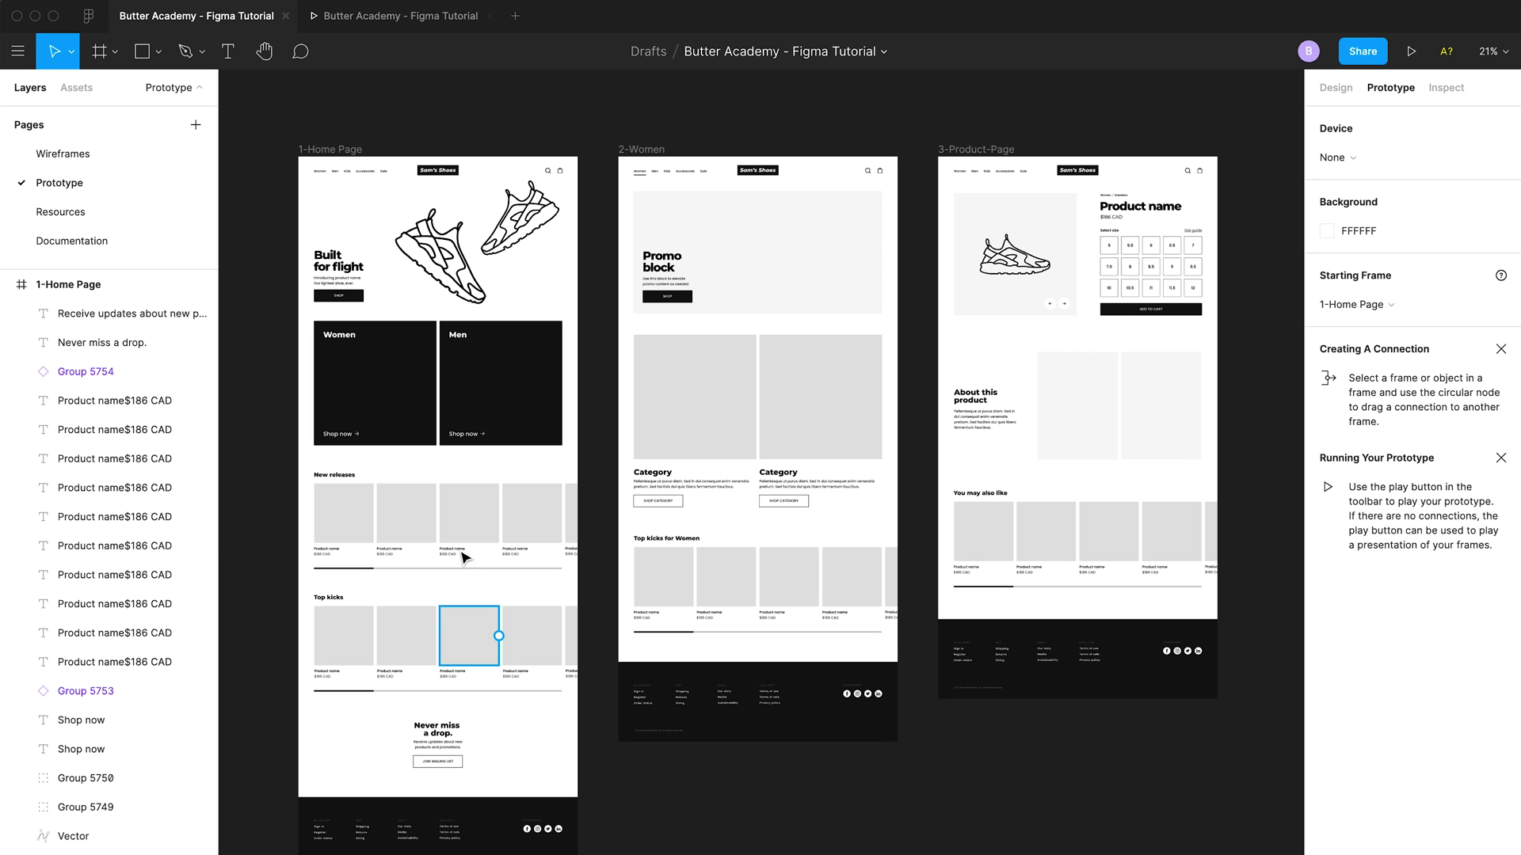
Examine the navigation links on the 1-Home Page frame and the matching header of the 2-Women frame
{"action": "left_click", "coordinate": [957, 558]}
{"action": "key", "text": "Escape"}
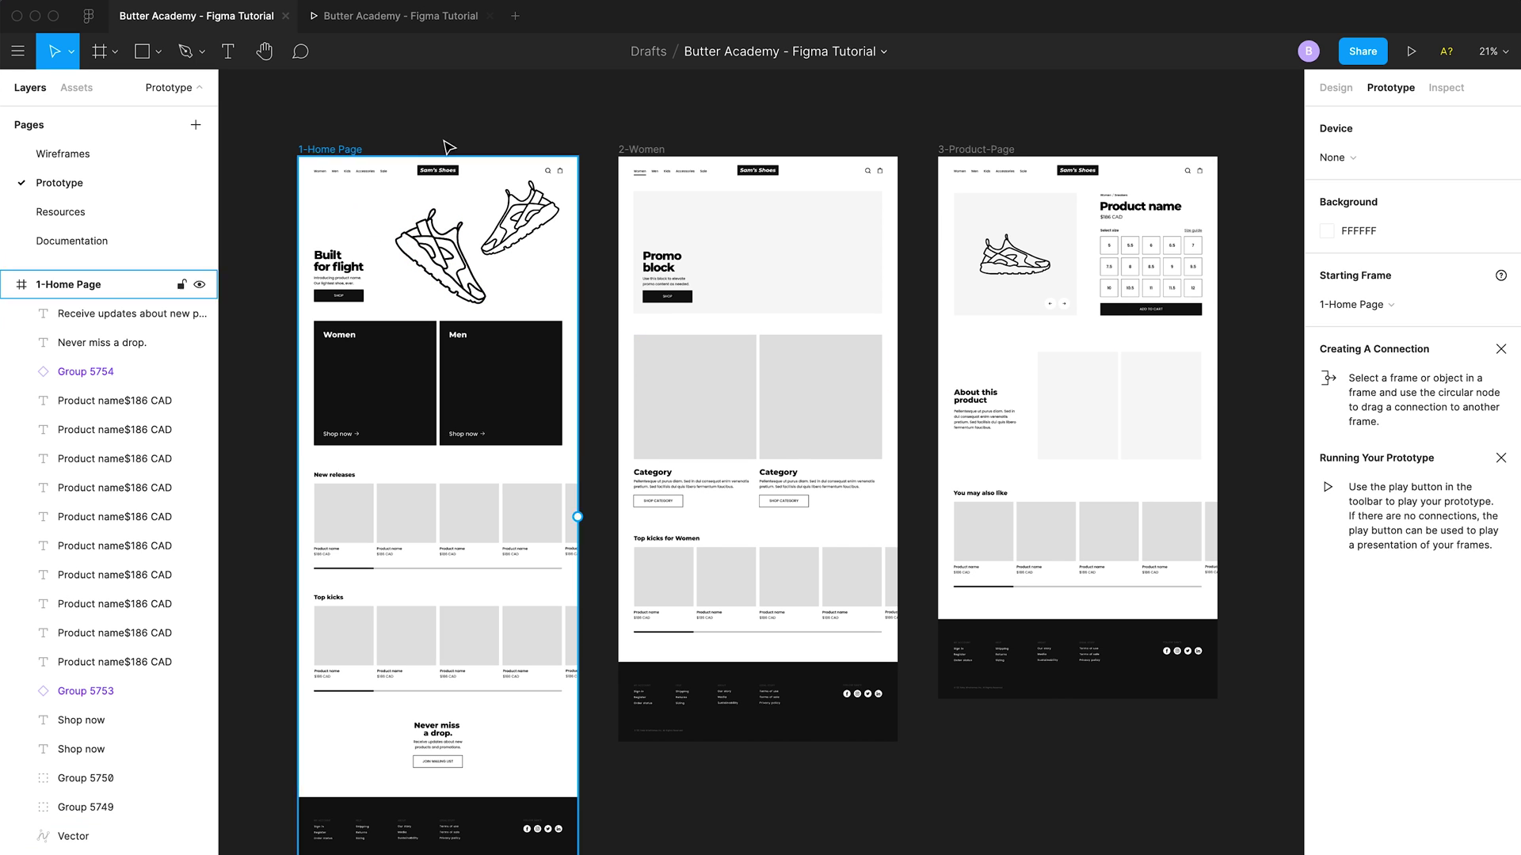
{"action": "left_click", "coordinate": [317, 164]}
{"action": "scroll", "coordinate": [317, 165], "scroll_direction": "up", "scroll_amount": 10}
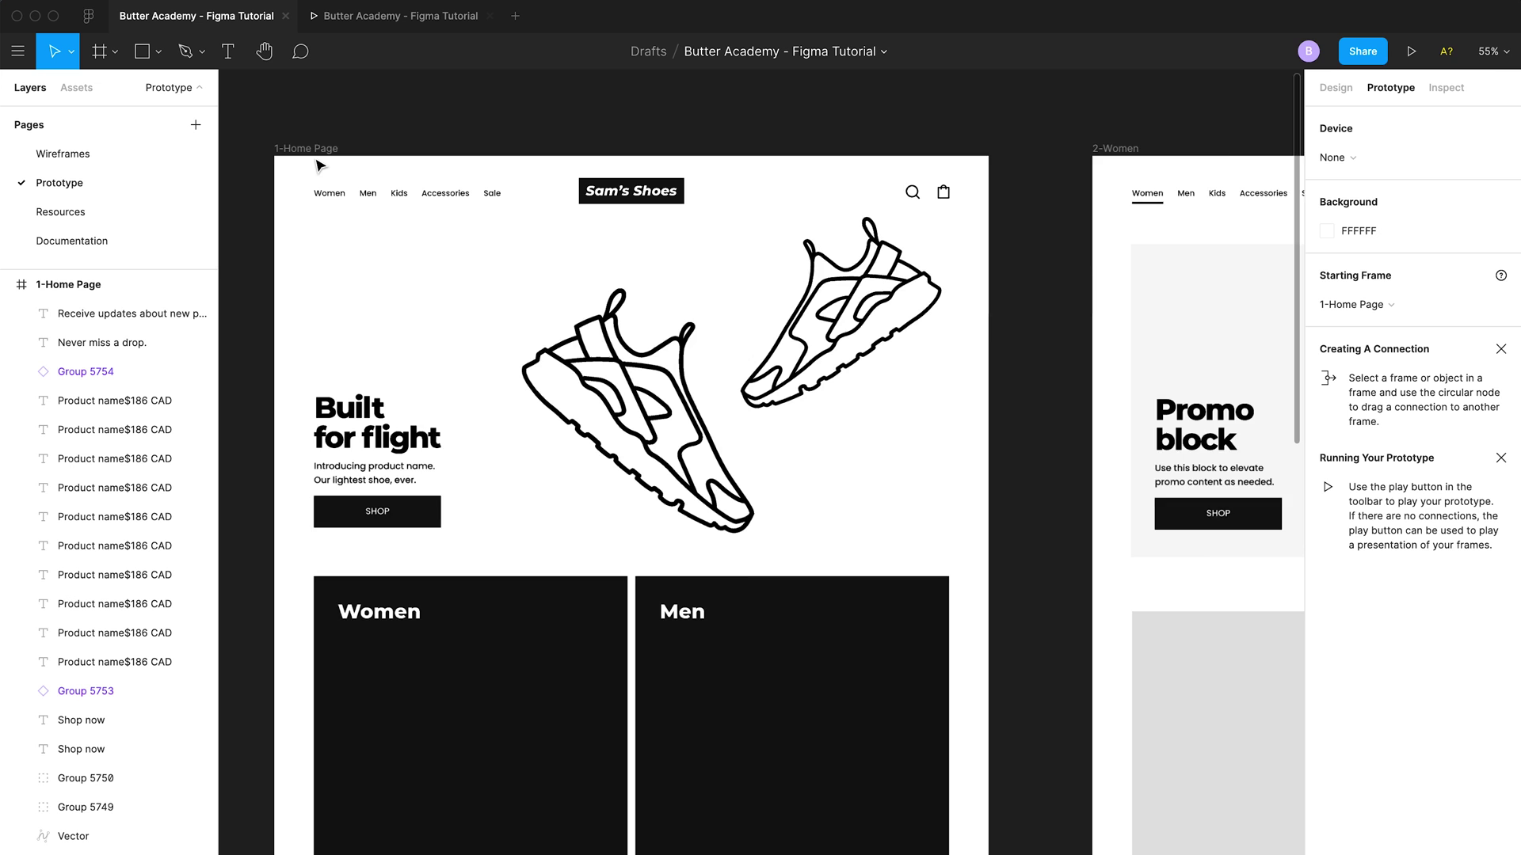
{"action": "key", "text": "Escape"}
{"action": "scroll", "coordinate": [448, 224], "scroll_direction": "down", "scroll_amount": 3}
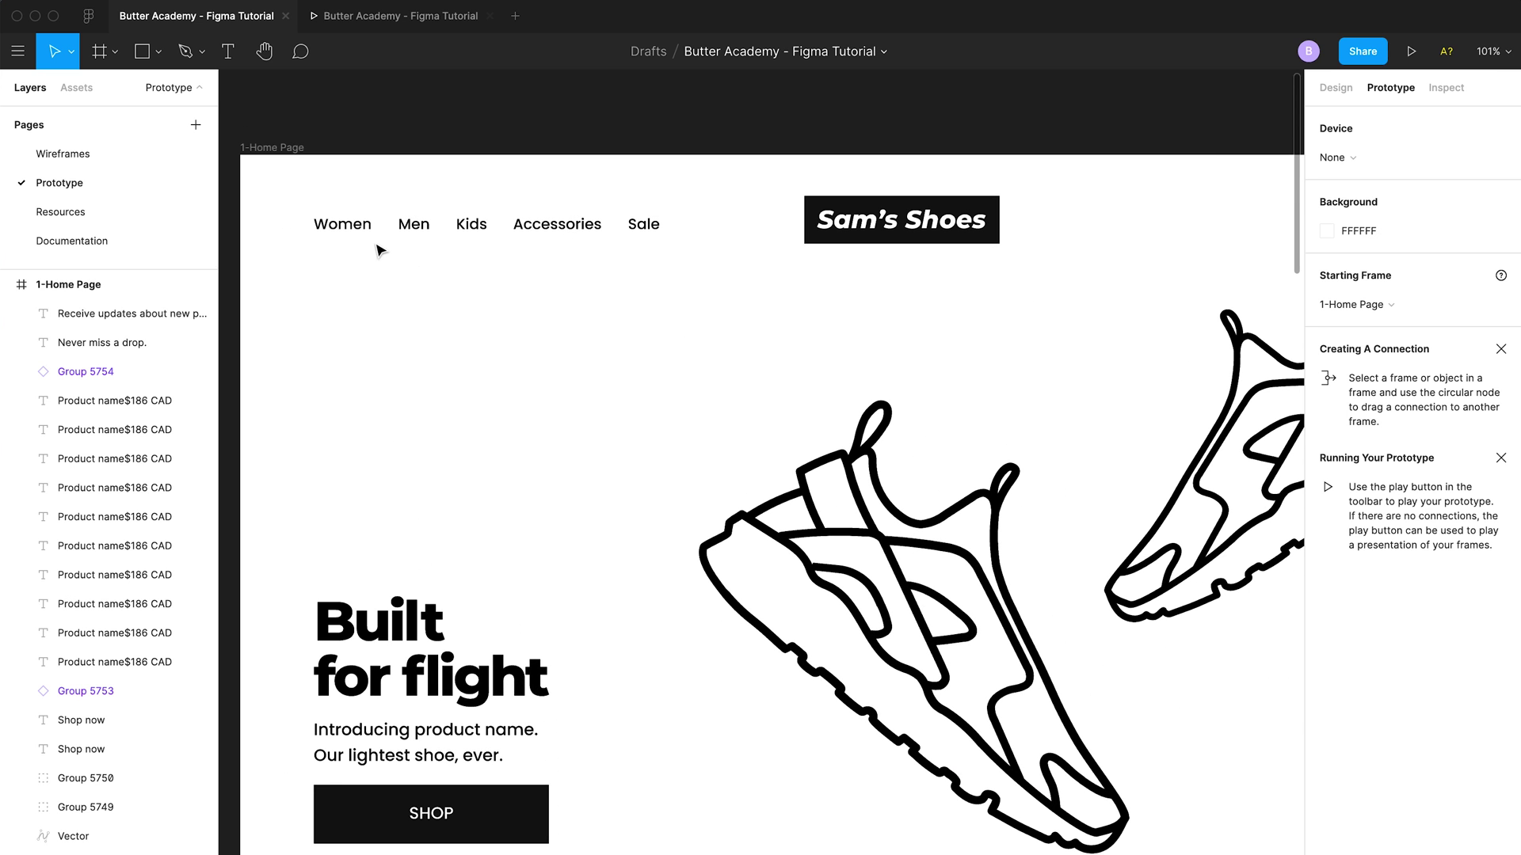
{"action": "scroll", "coordinate": [351, 251], "scroll_direction": "down", "scroll_amount": 3}
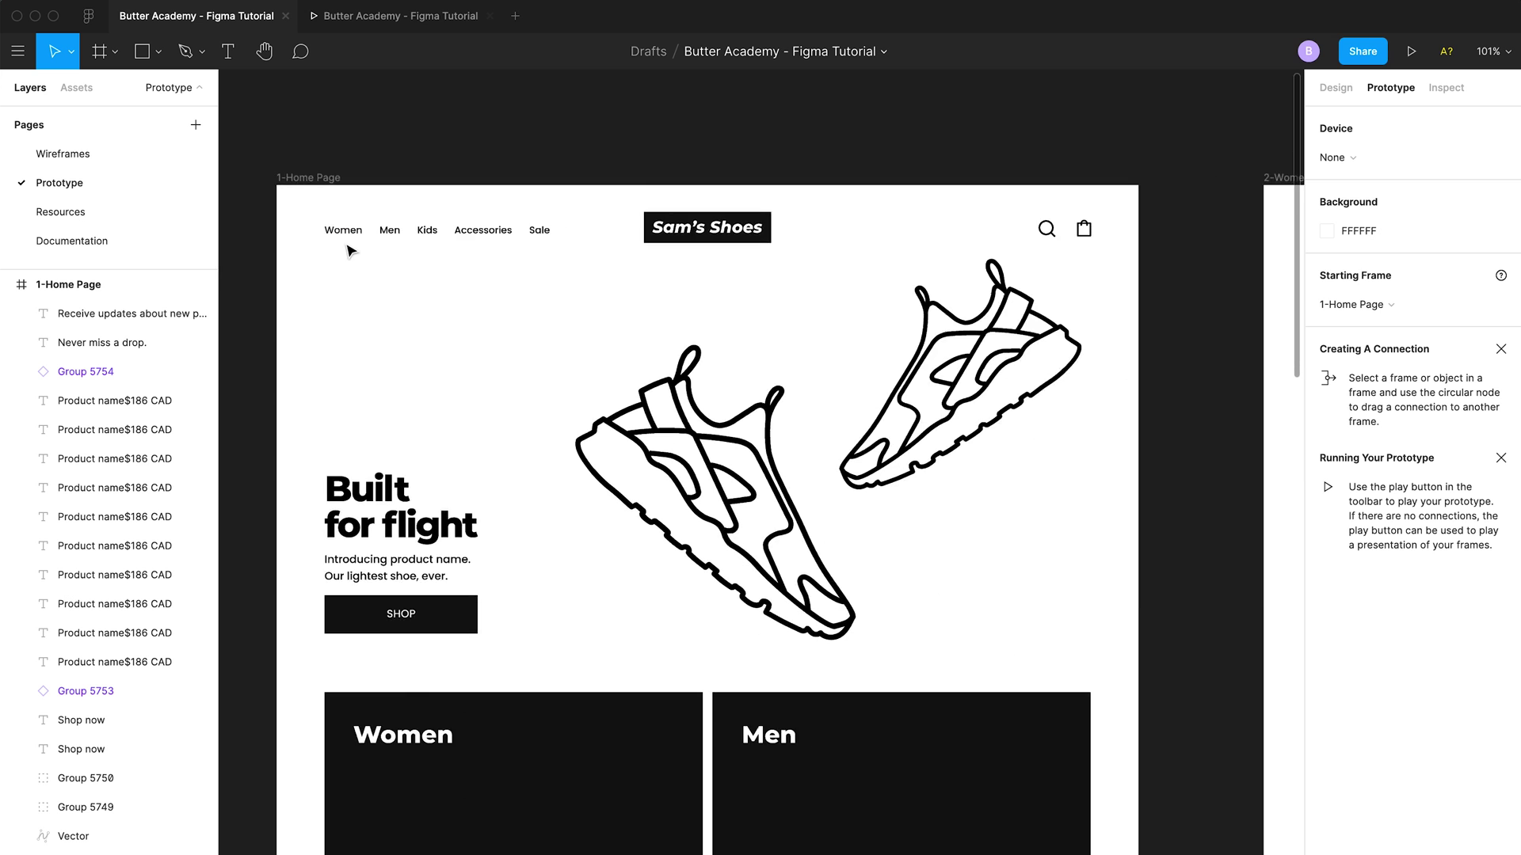
{"action": "scroll", "coordinate": [792, 317], "scroll_direction": "right", "scroll_amount": 5}
{"action": "scroll", "coordinate": [1006, 317], "scroll_direction": "right", "scroll_amount": 4}
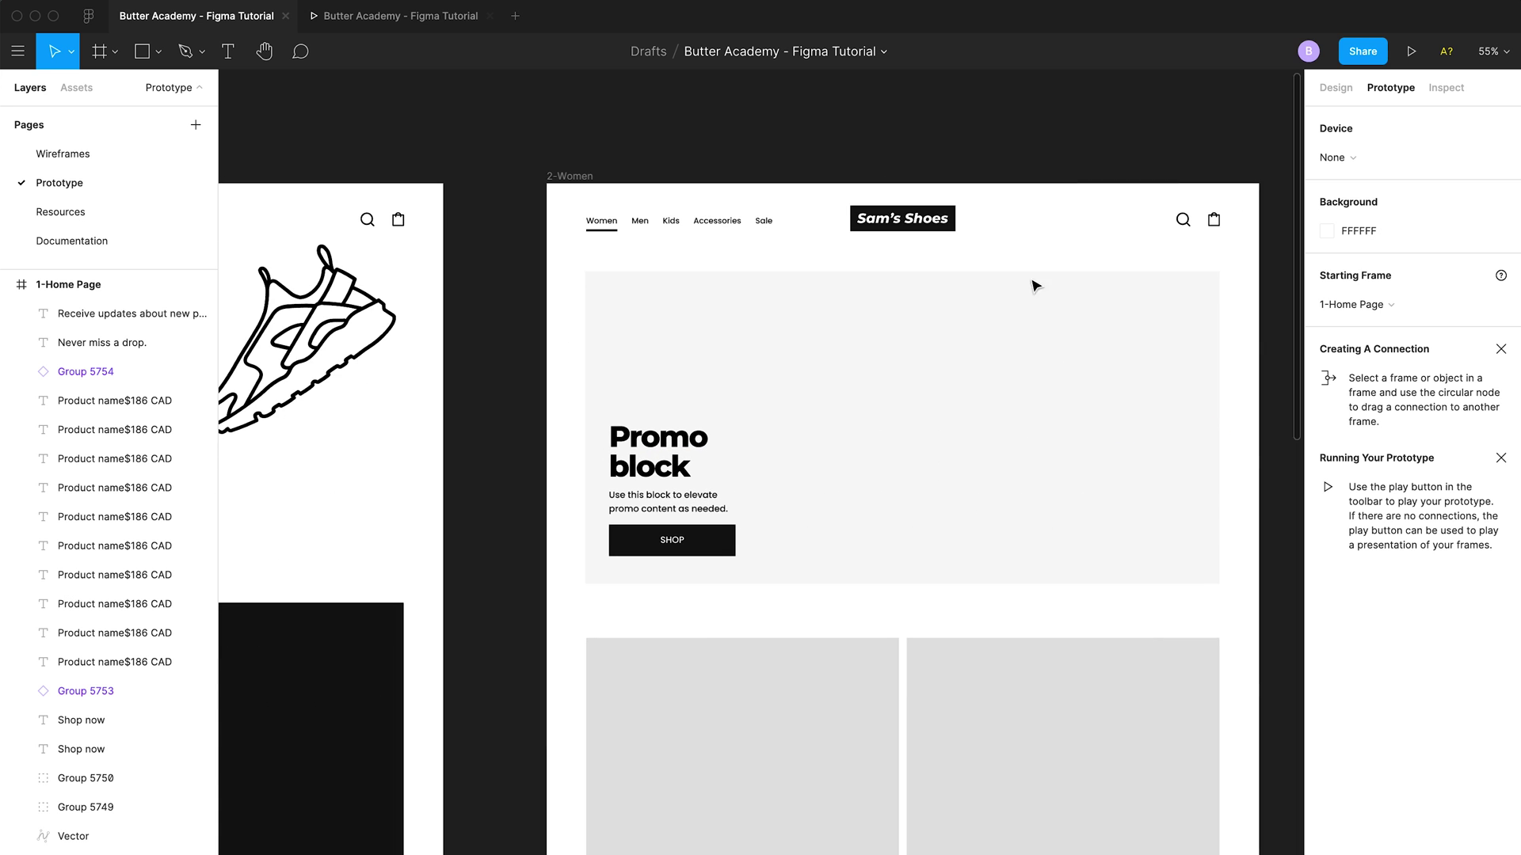
{"action": "scroll", "coordinate": [1030, 238], "scroll_direction": "left", "scroll_amount": 8}
{"action": "scroll", "coordinate": [712, 277], "scroll_direction": "left", "scroll_amount": 3}
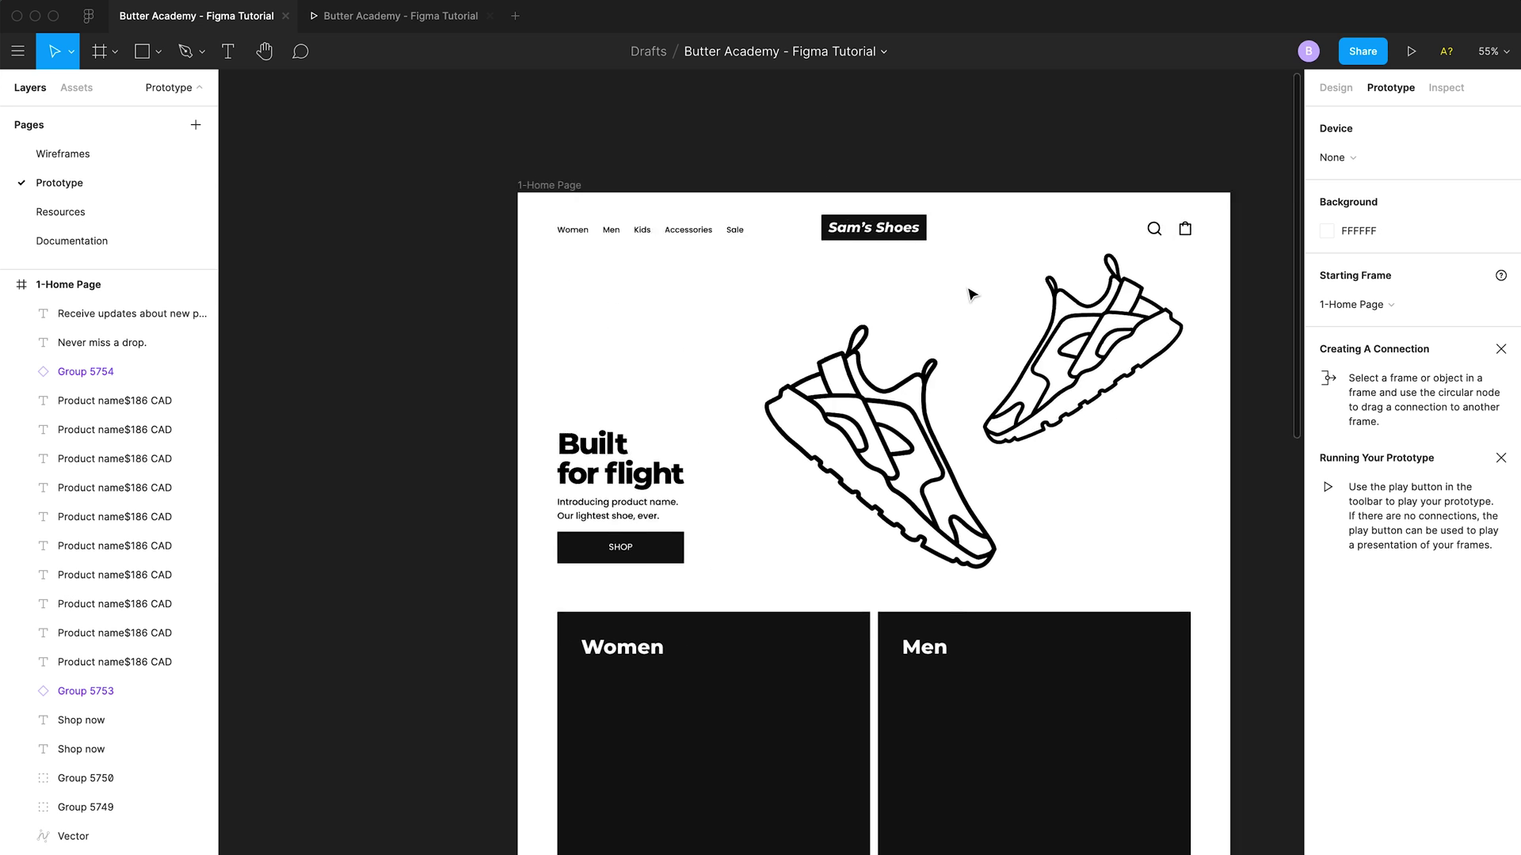
Connect the Women navigation link on the 1-Home Page frame to the 2-Women frame
{"action": "scroll", "coordinate": [555, 238], "scroll_direction": "up", "scroll_amount": 5}
{"action": "left_click", "coordinate": [487, 237]}
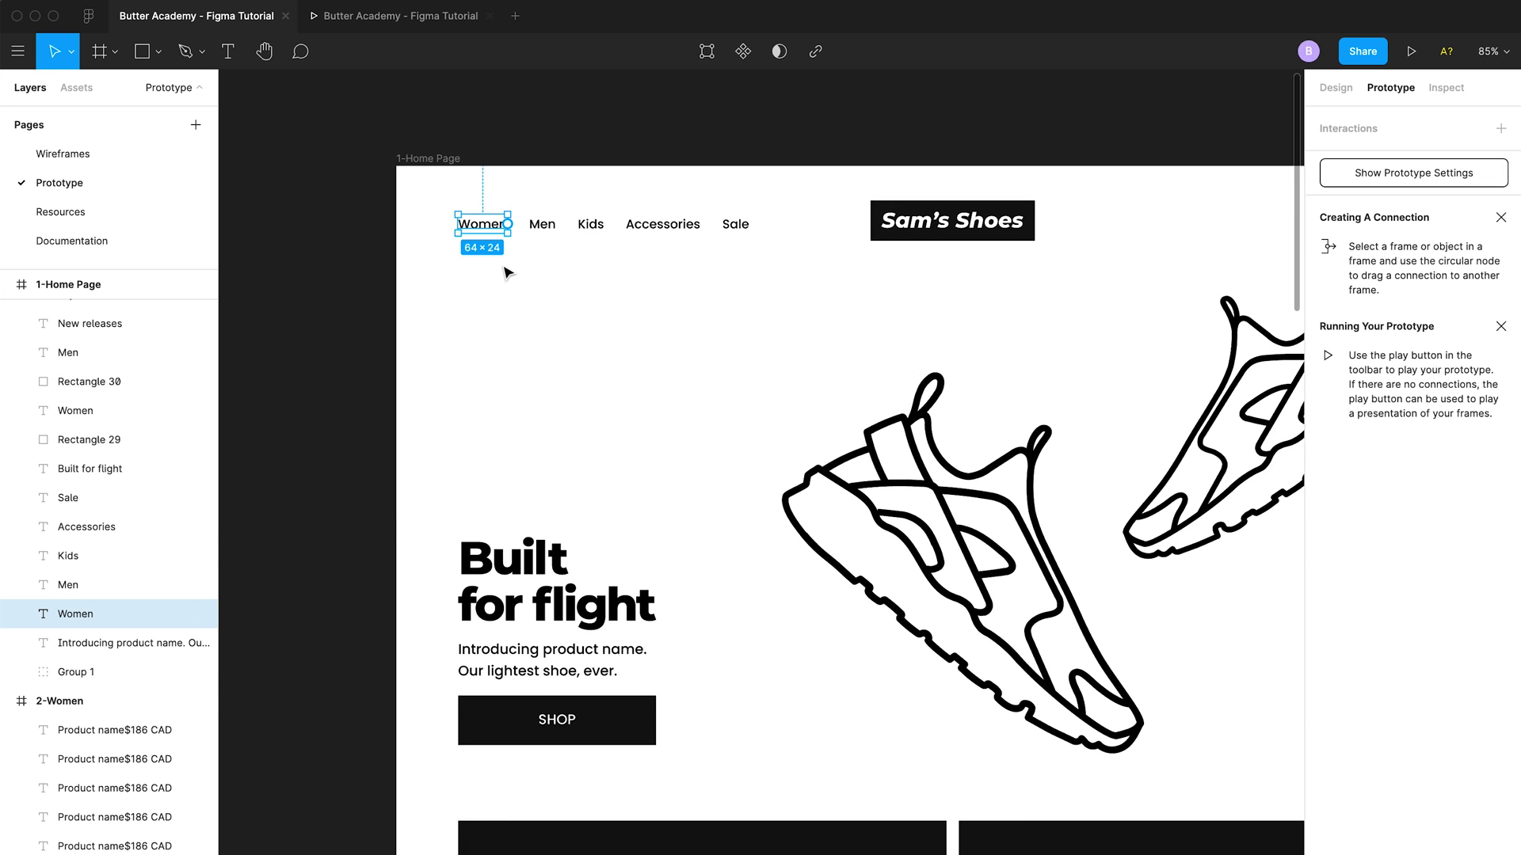
{"action": "scroll", "coordinate": [505, 268], "scroll_direction": "up", "scroll_amount": 3}
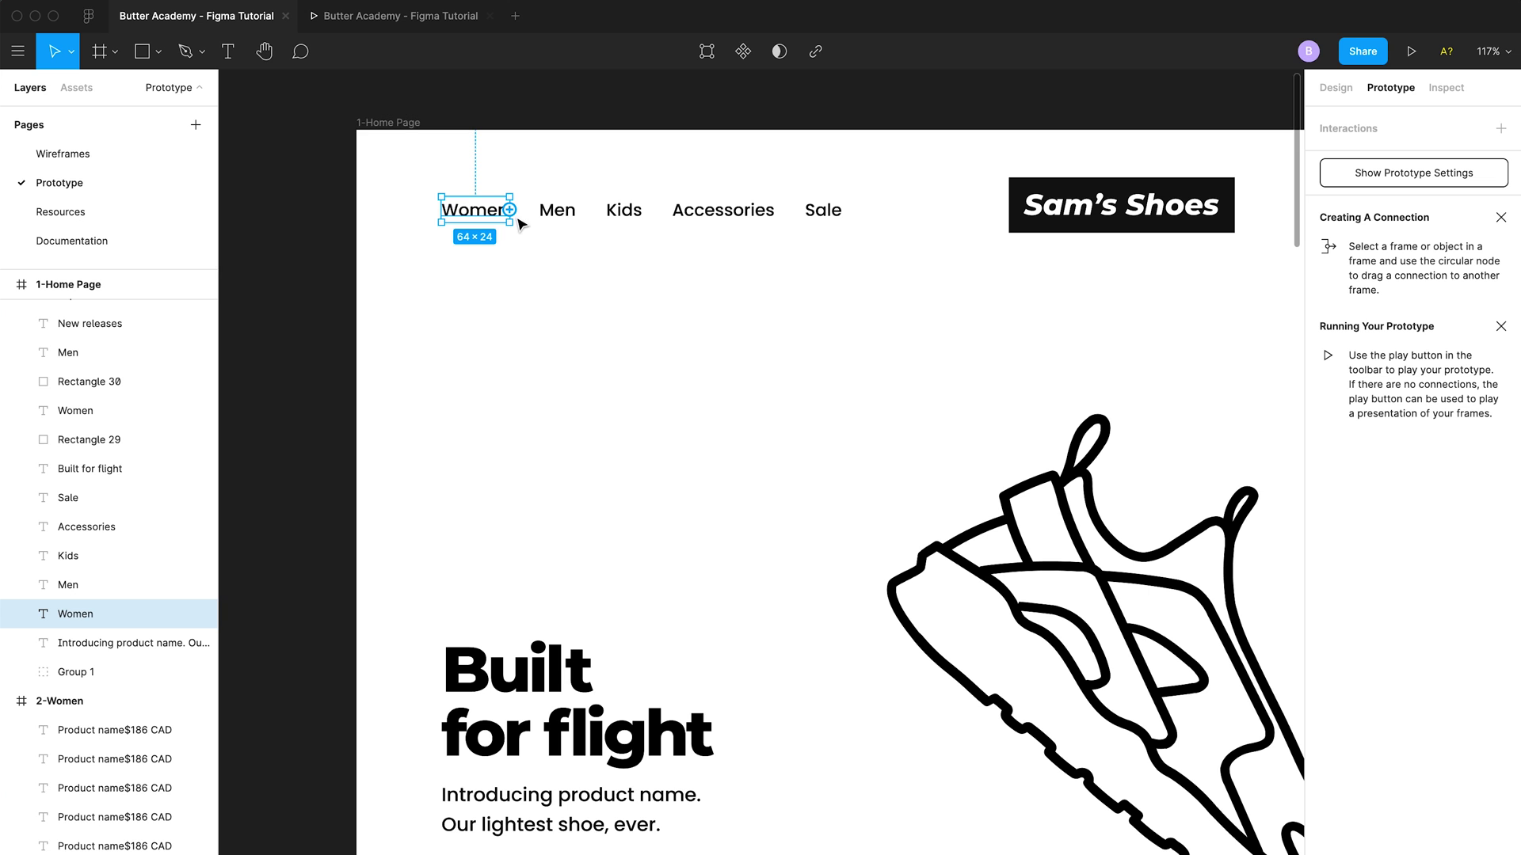
{"action": "scroll", "coordinate": [549, 250], "scroll_direction": "down", "scroll_amount": 3}
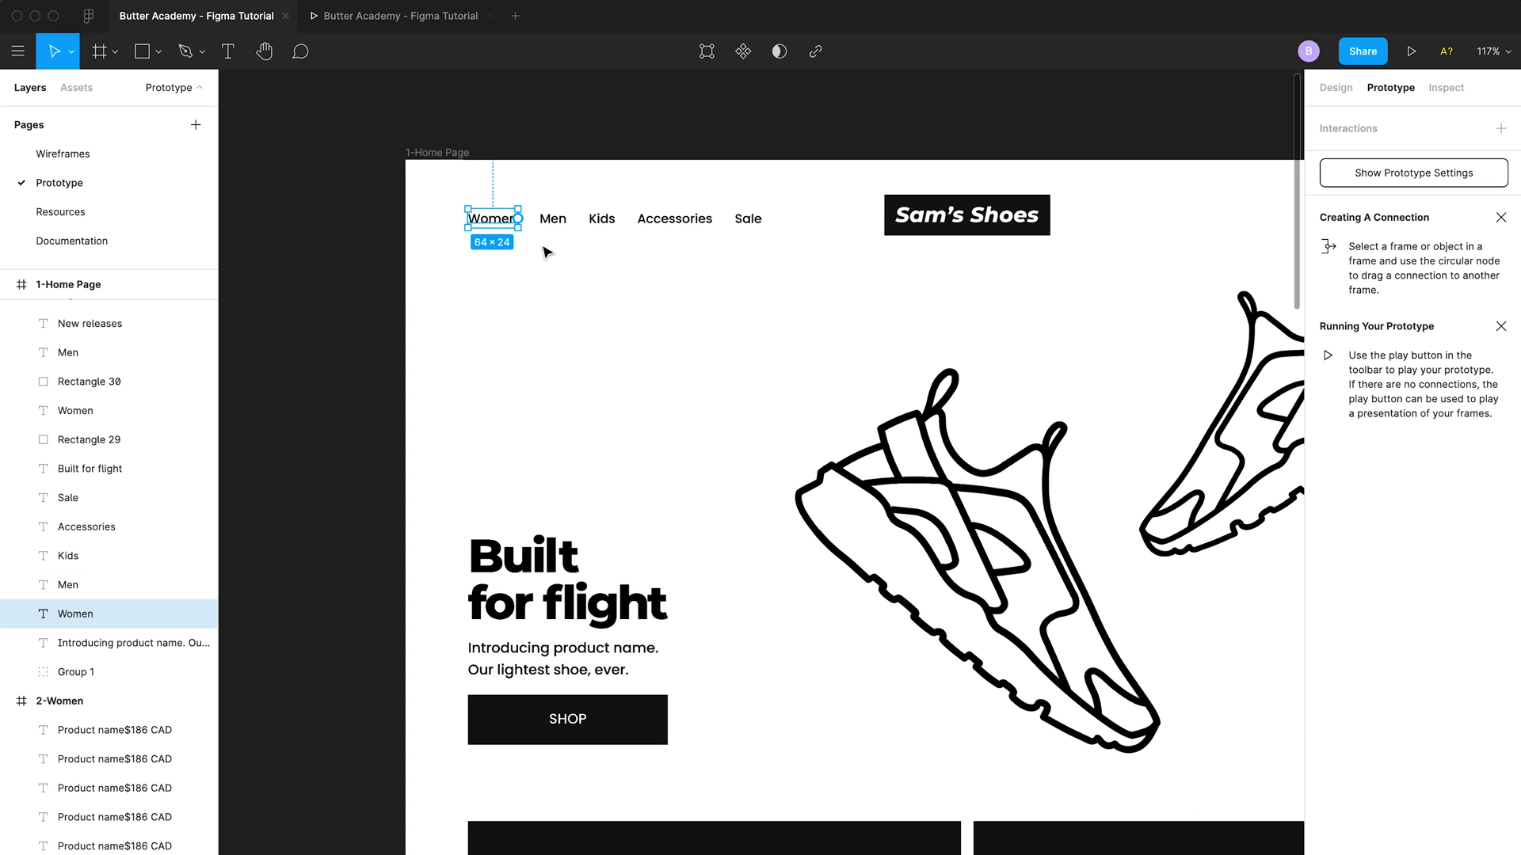
{"action": "scroll", "coordinate": [548, 255], "scroll_direction": "down", "scroll_amount": 3}
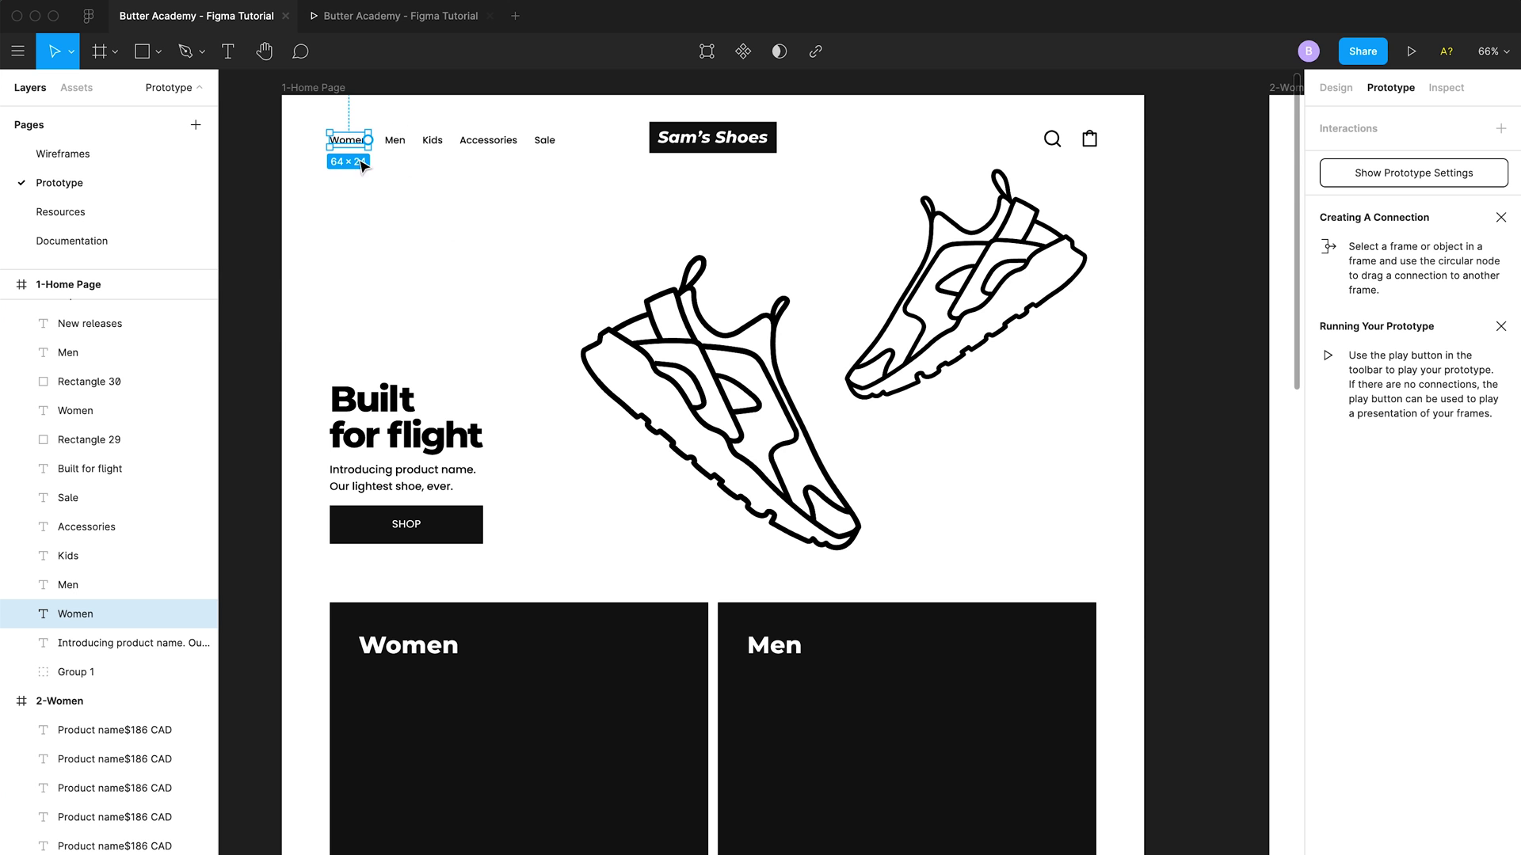
{"action": "scroll", "coordinate": [353, 162], "scroll_direction": "right", "scroll_amount": 2}
{"action": "scroll", "coordinate": [360, 172], "scroll_direction": "up", "scroll_amount": 2}
{"action": "scroll", "coordinate": [360, 173], "scroll_direction": "left", "scroll_amount": 2}
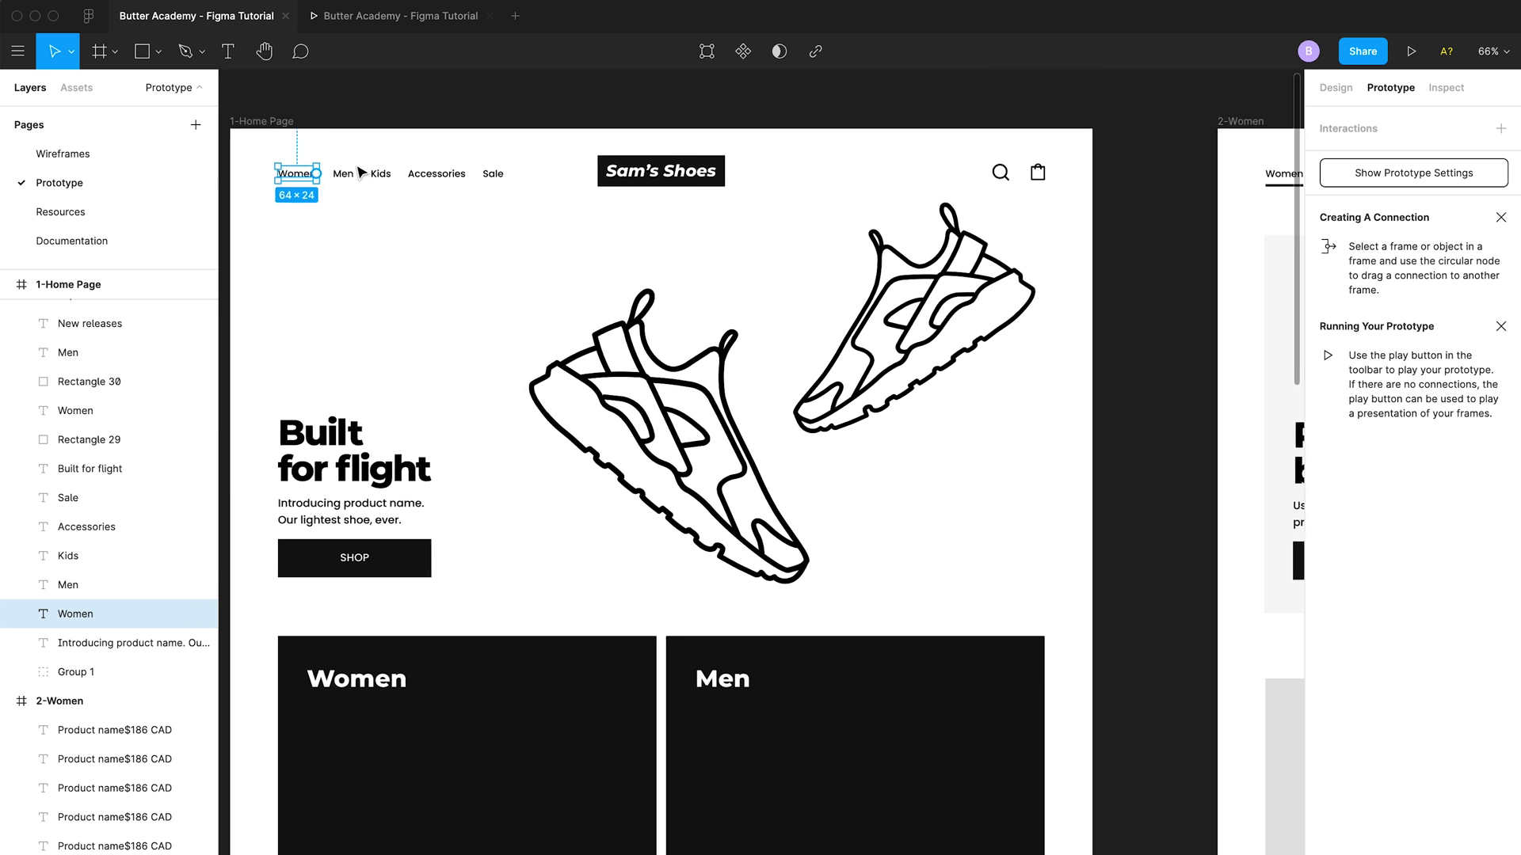
{"action": "scroll", "coordinate": [343, 175], "scroll_direction": "up", "scroll_amount": 5}
{"action": "scroll", "coordinate": [346, 177], "scroll_direction": "down", "scroll_amount": 2}
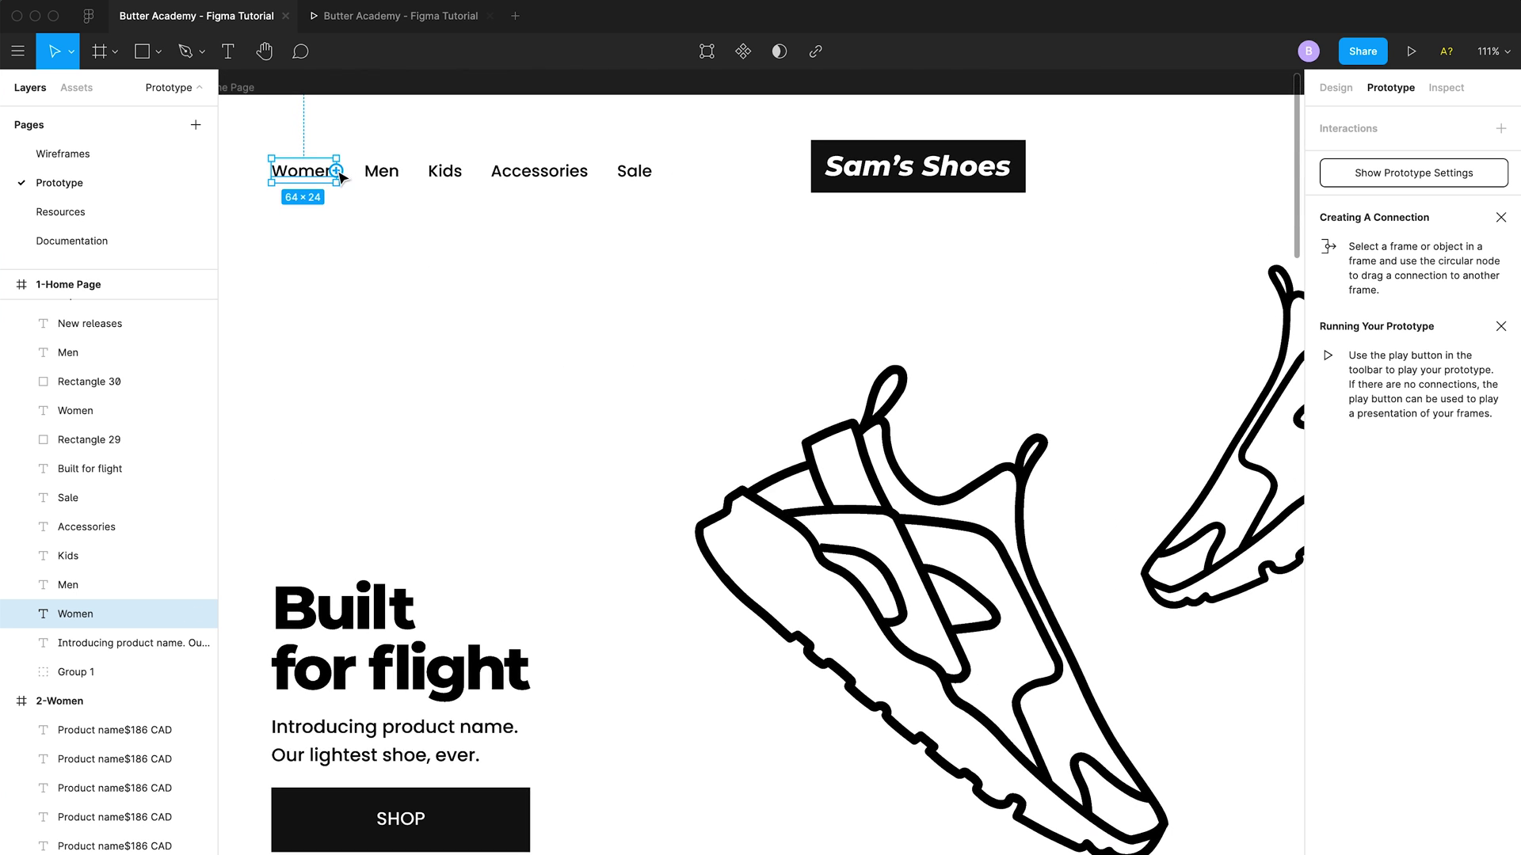
{"action": "left_click_drag", "start_coordinate": [337, 170], "coordinate": [935, 492]}
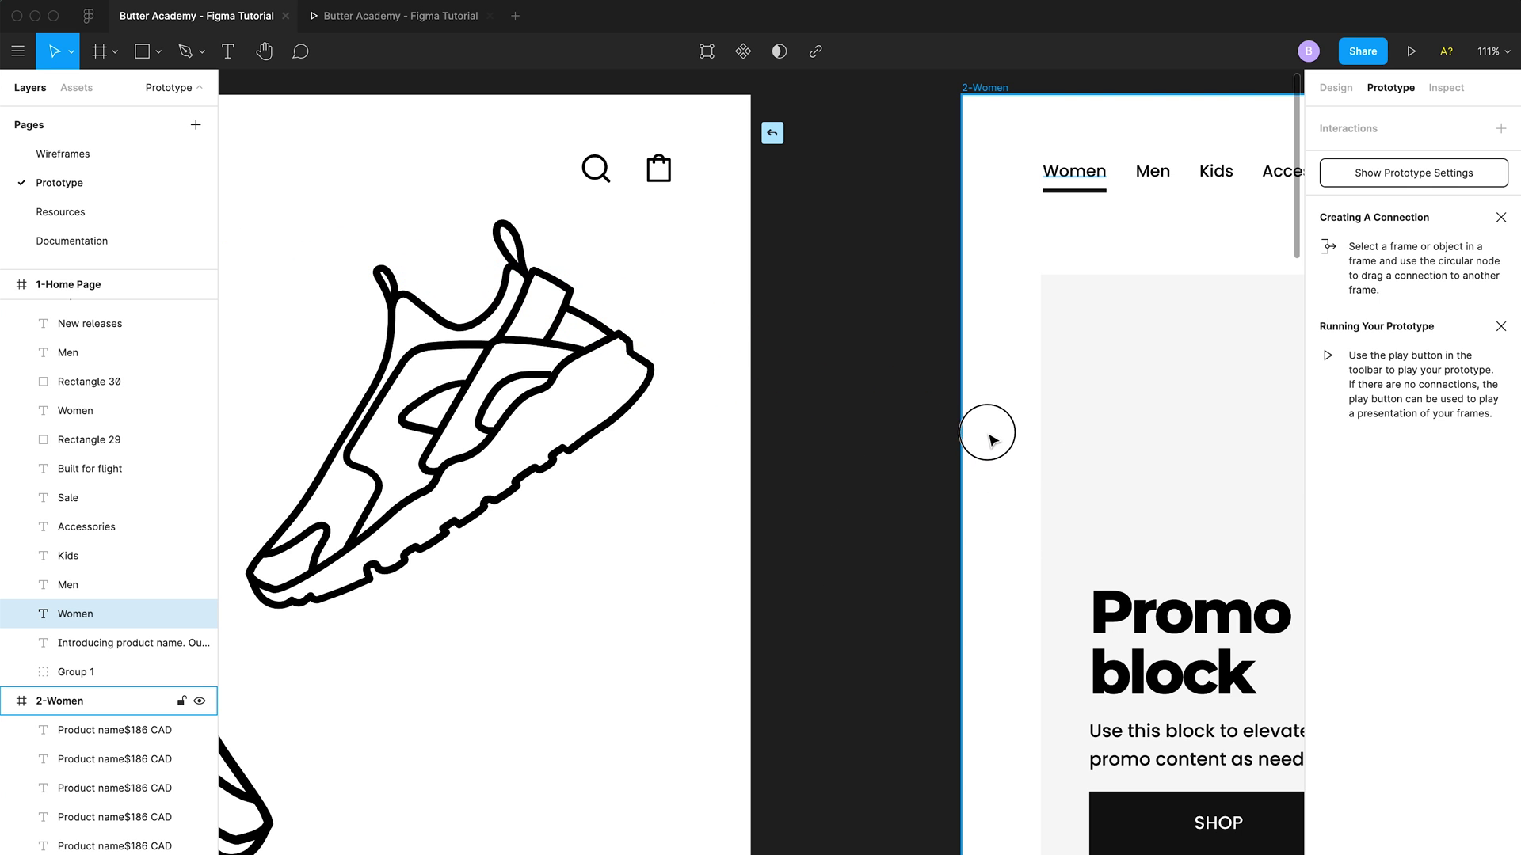
Finish the Women link's connection on the 2-Women frame and check where it starts and ends across both frames
{"action": "mouse_move", "coordinate": [966, 441]}
{"action": "left_mouse_down"}
{"action": "mouse_move", "coordinate": [926, 452]}
{"action": "mouse_move", "coordinate": [991, 451]}
{"action": "left_mouse_up"}
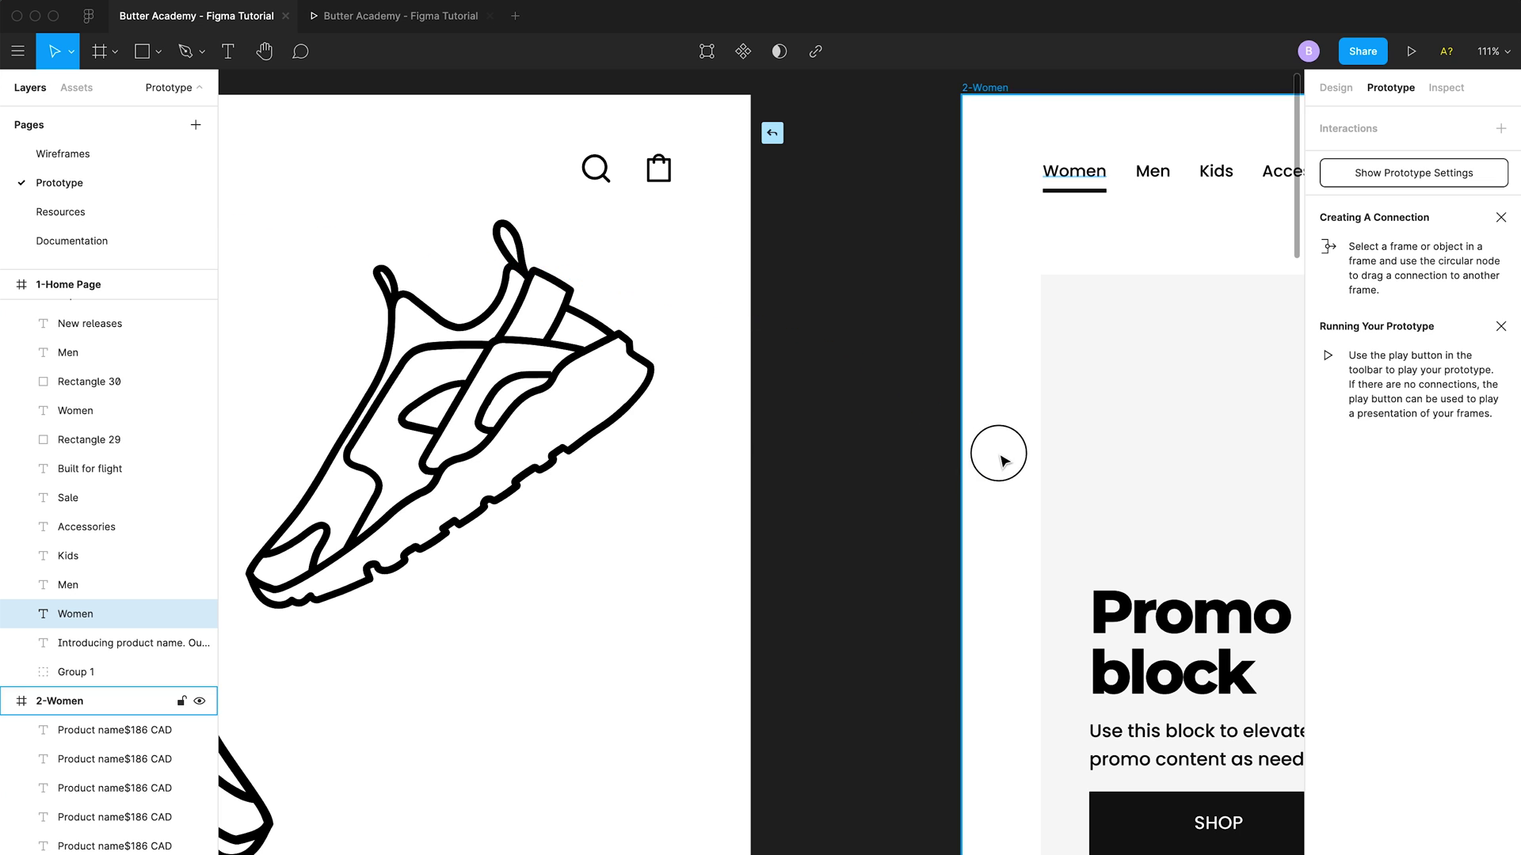
{"action": "scroll", "coordinate": [1013, 462], "scroll_direction": "down", "scroll_amount": 5}
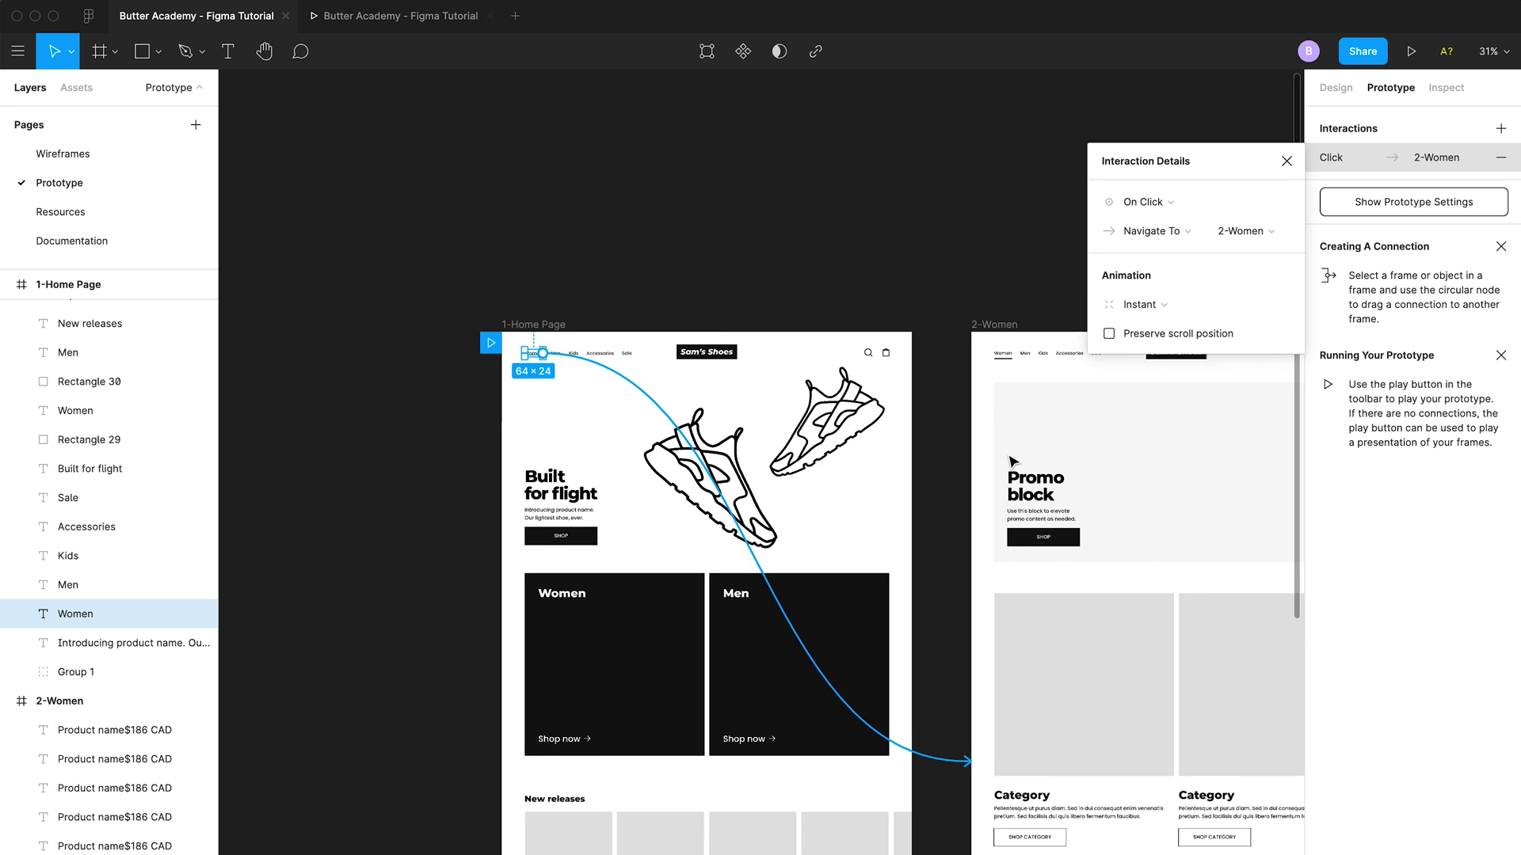
{"action": "scroll", "coordinate": [853, 497], "scroll_direction": "down", "scroll_amount": 2}
{"action": "scroll", "coordinate": [852, 497], "scroll_direction": "right", "scroll_amount": 2}
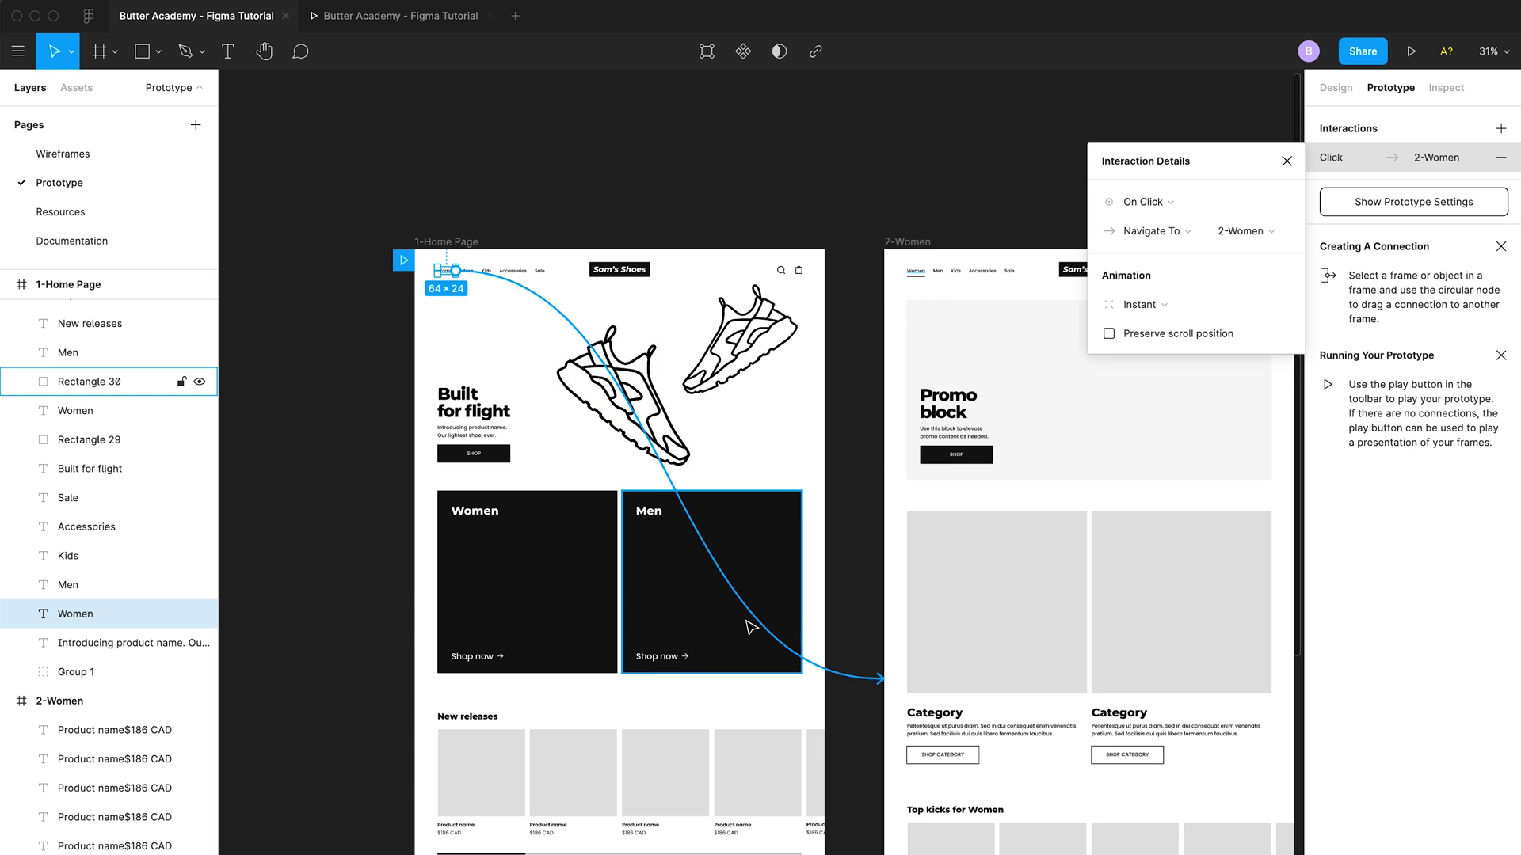
{"action": "key", "text": "shift+2"}
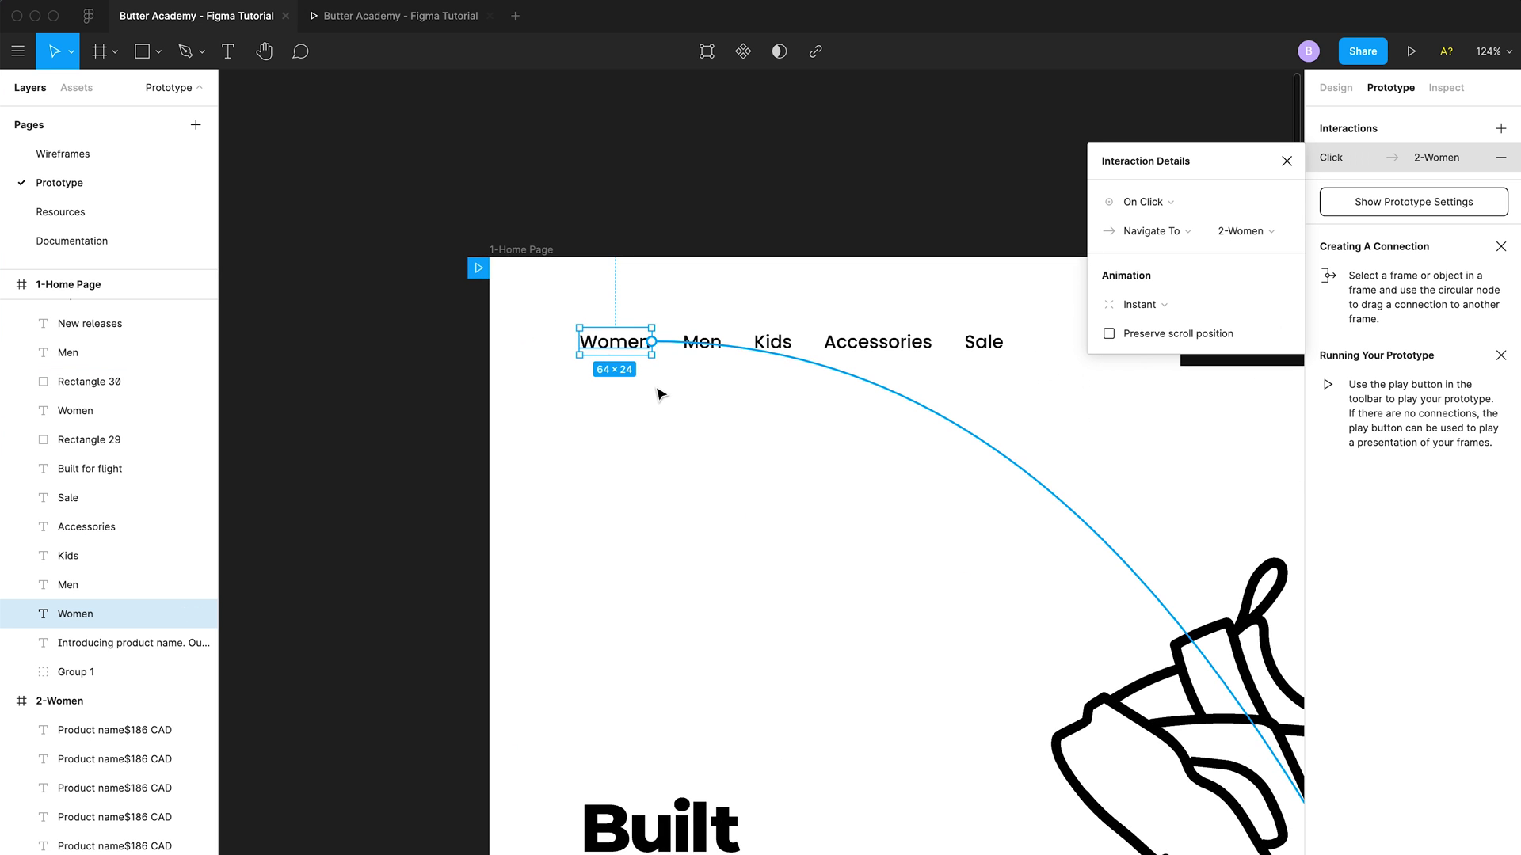
{"action": "scroll", "coordinate": [658, 393], "scroll_direction": "down", "scroll_amount": 4}
{"action": "scroll", "coordinate": [792, 412], "scroll_direction": "right", "scroll_amount": 8}
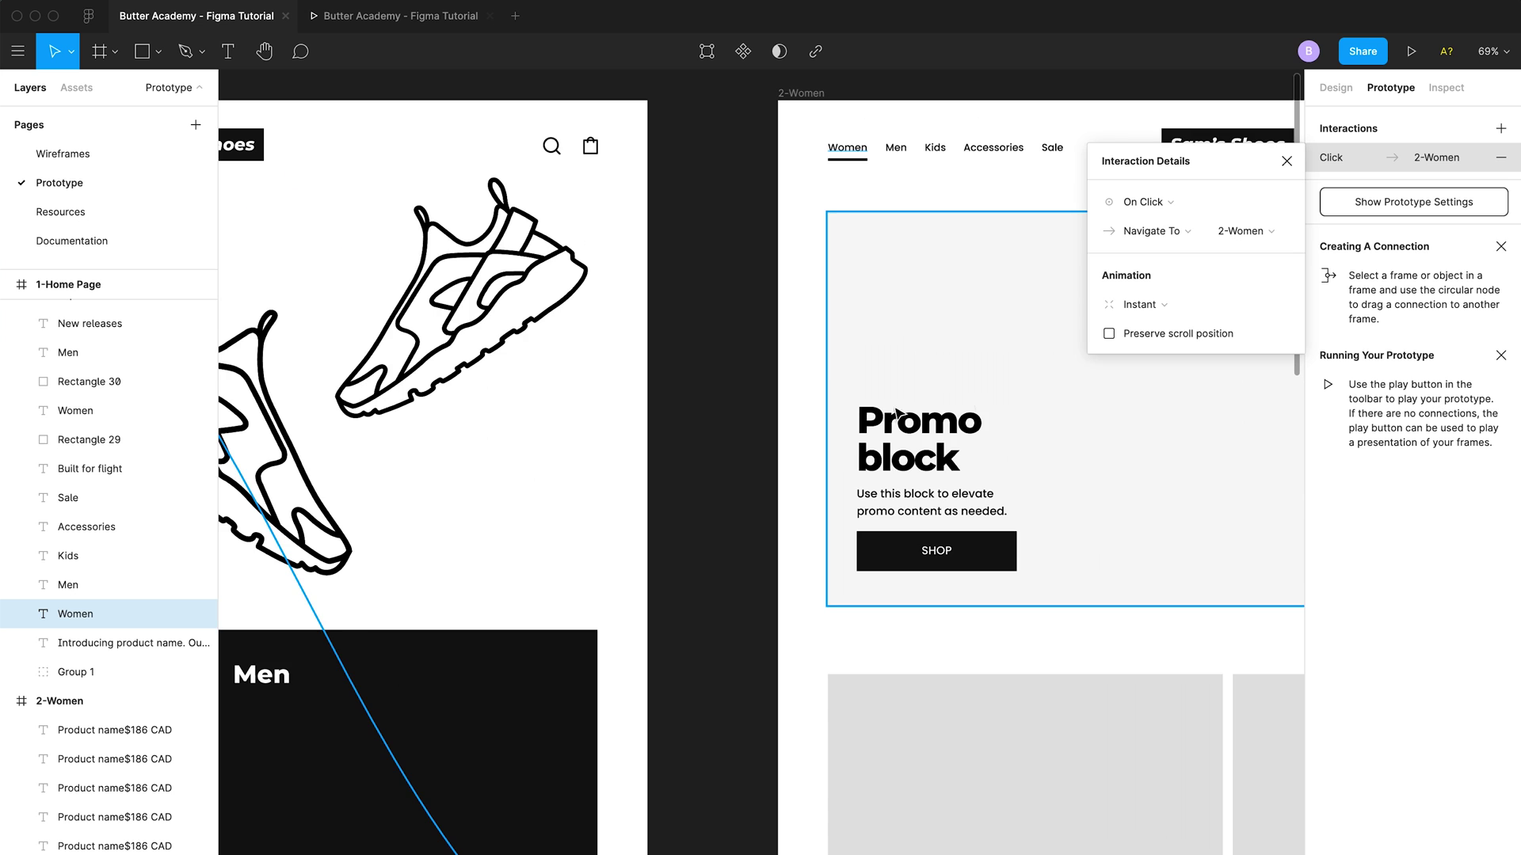
{"action": "scroll", "coordinate": [911, 428], "scroll_direction": "down", "scroll_amount": 4}
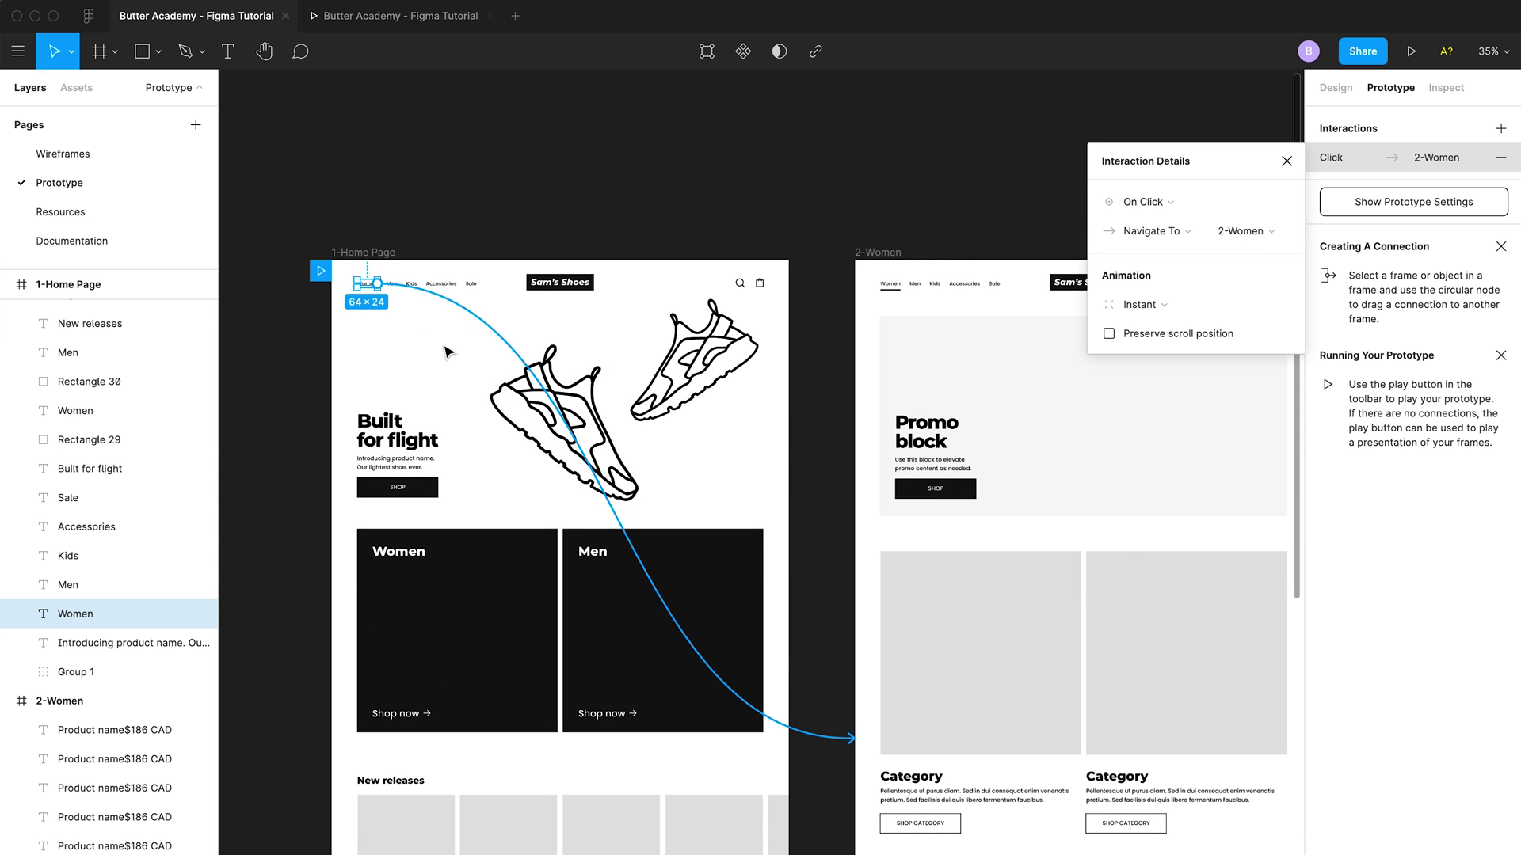
{"action": "scroll", "coordinate": [348, 295], "scroll_direction": "up", "scroll_amount": 3}
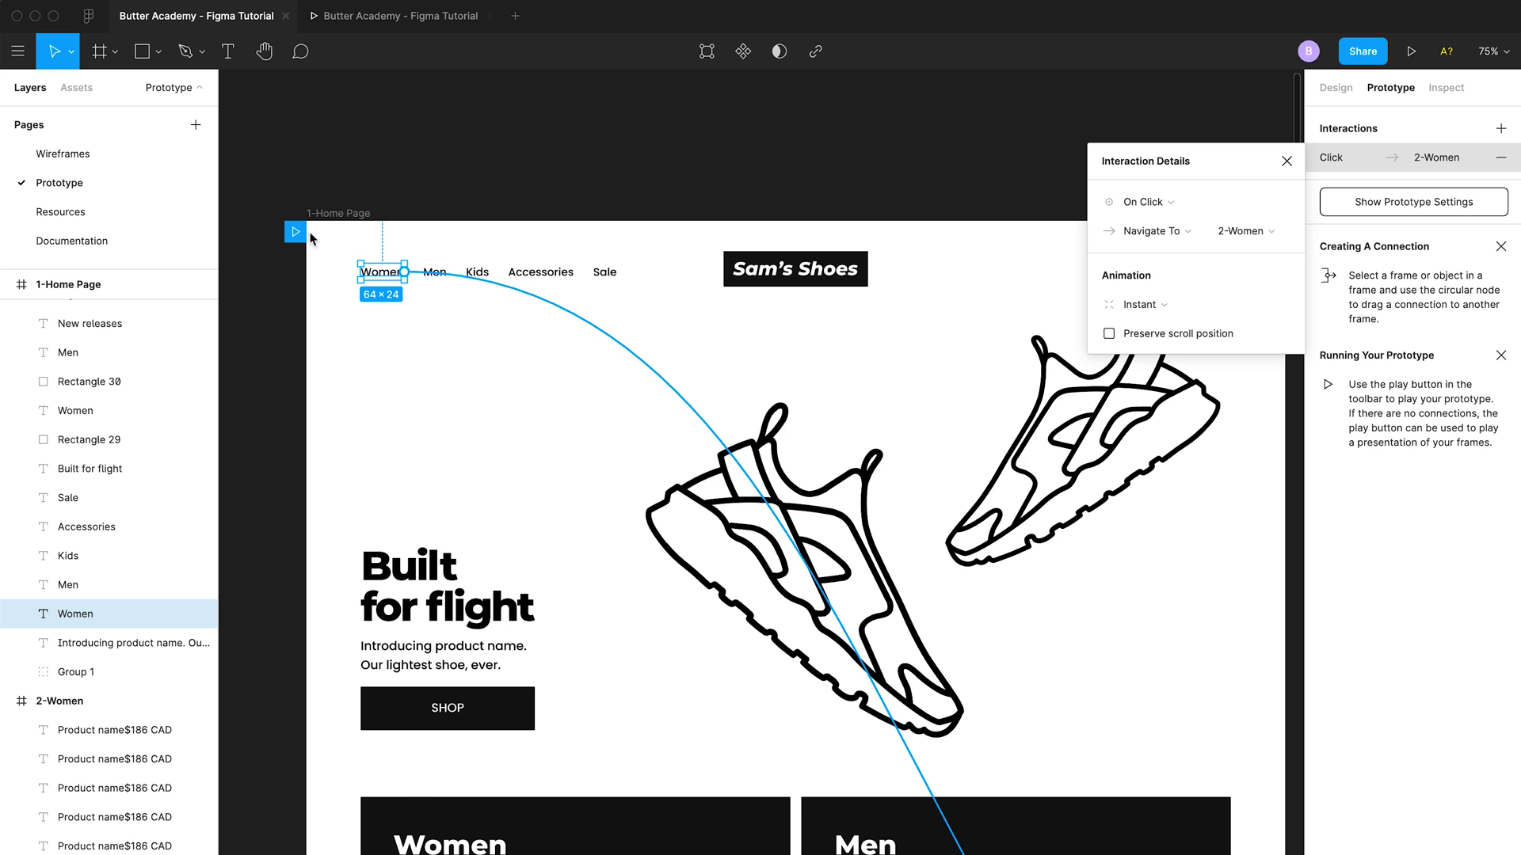
{"action": "scroll", "coordinate": [312, 238], "scroll_direction": "down", "scroll_amount": 2}
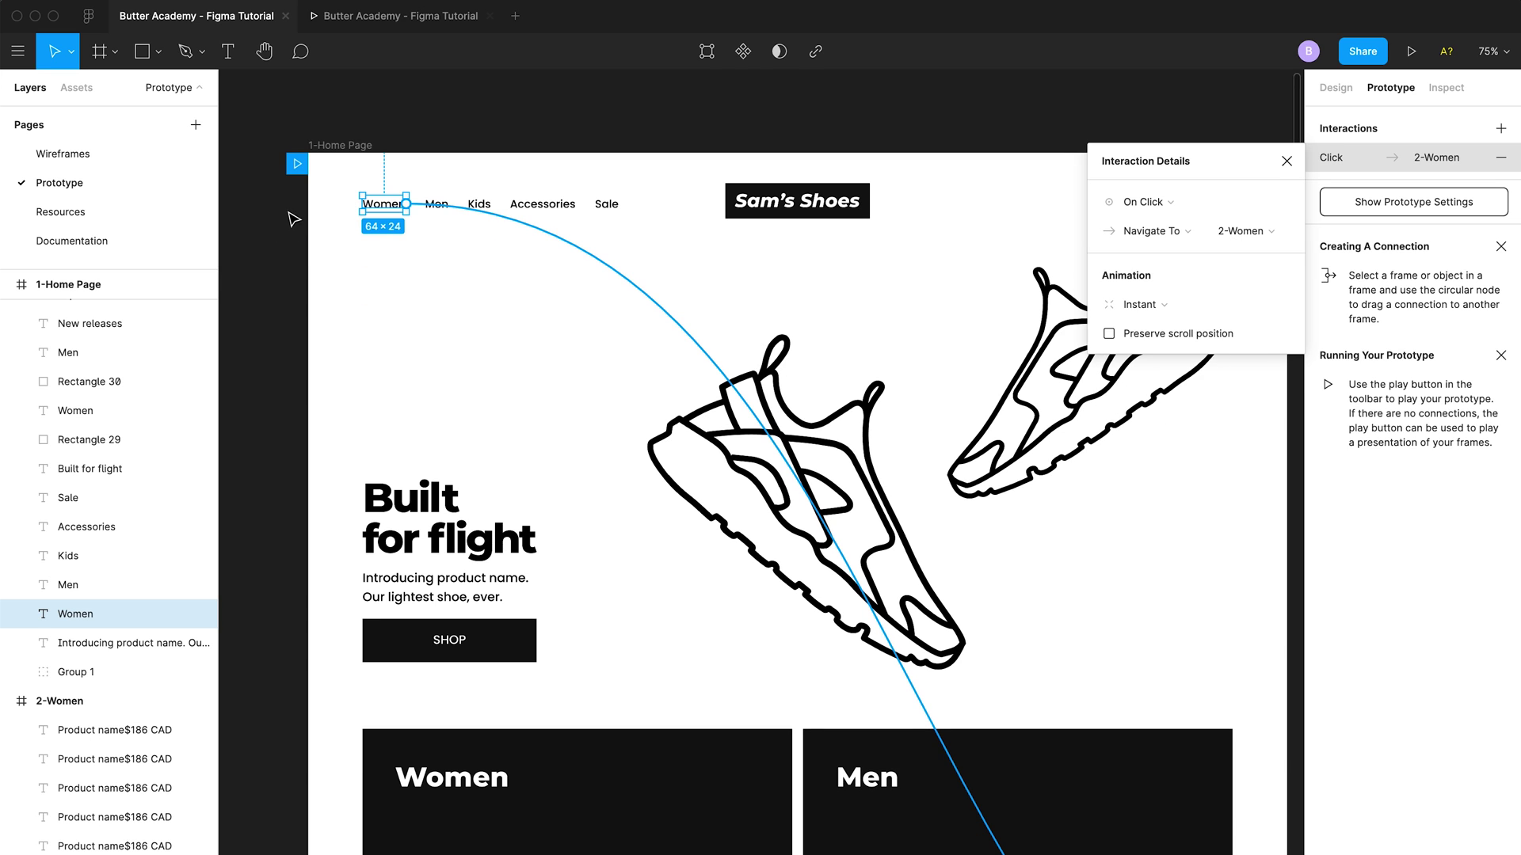
Try 2-Women as the prototype's starting frame, and return the starting frame to 1-Home Page
{"action": "left_click", "coordinate": [294, 220]}
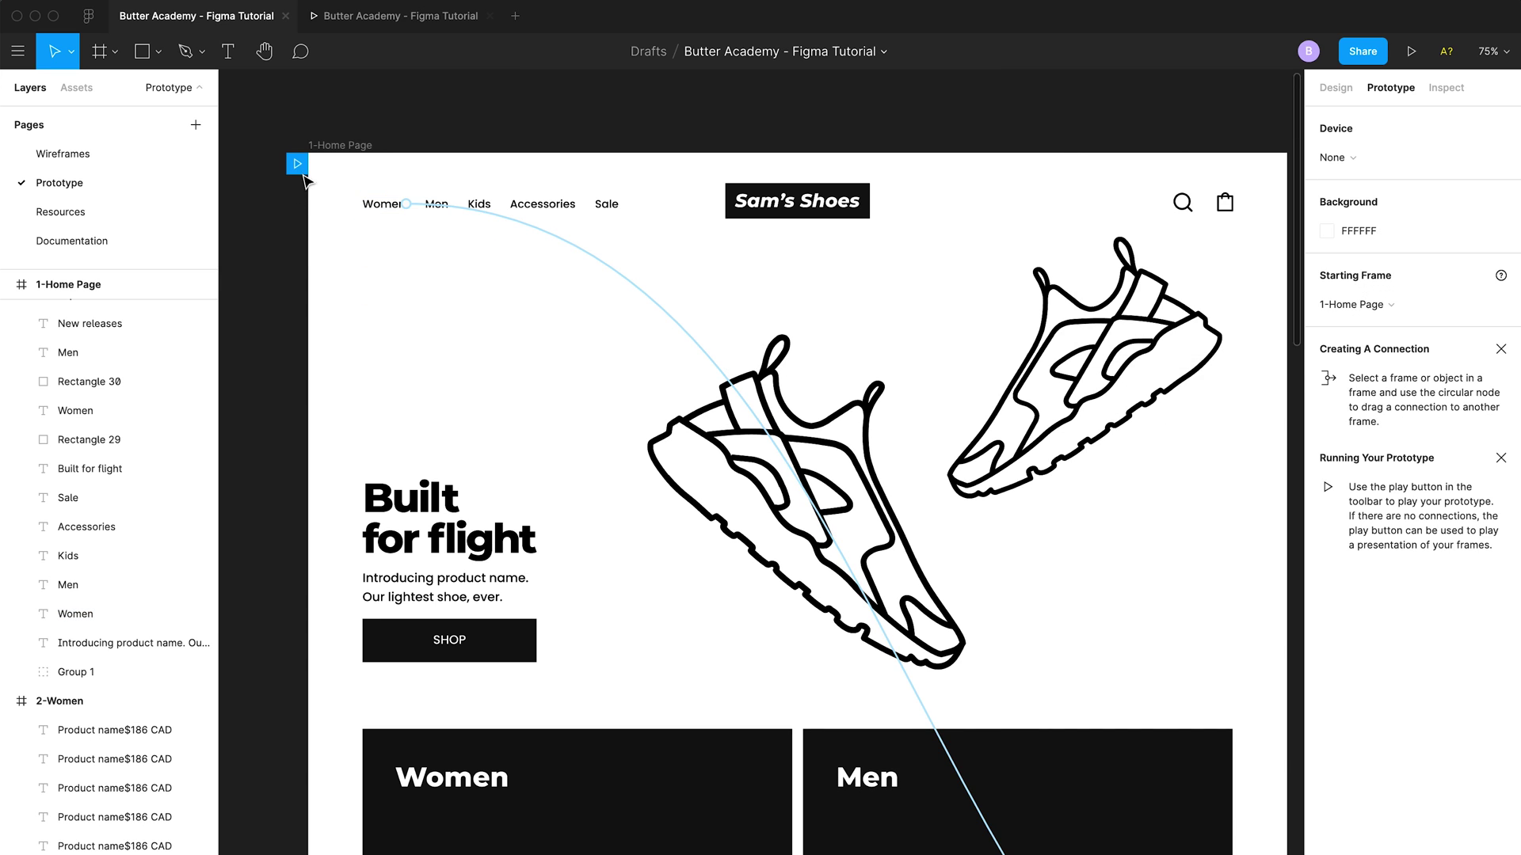
{"action": "scroll", "coordinate": [313, 210], "scroll_direction": "down", "scroll_amount": 4}
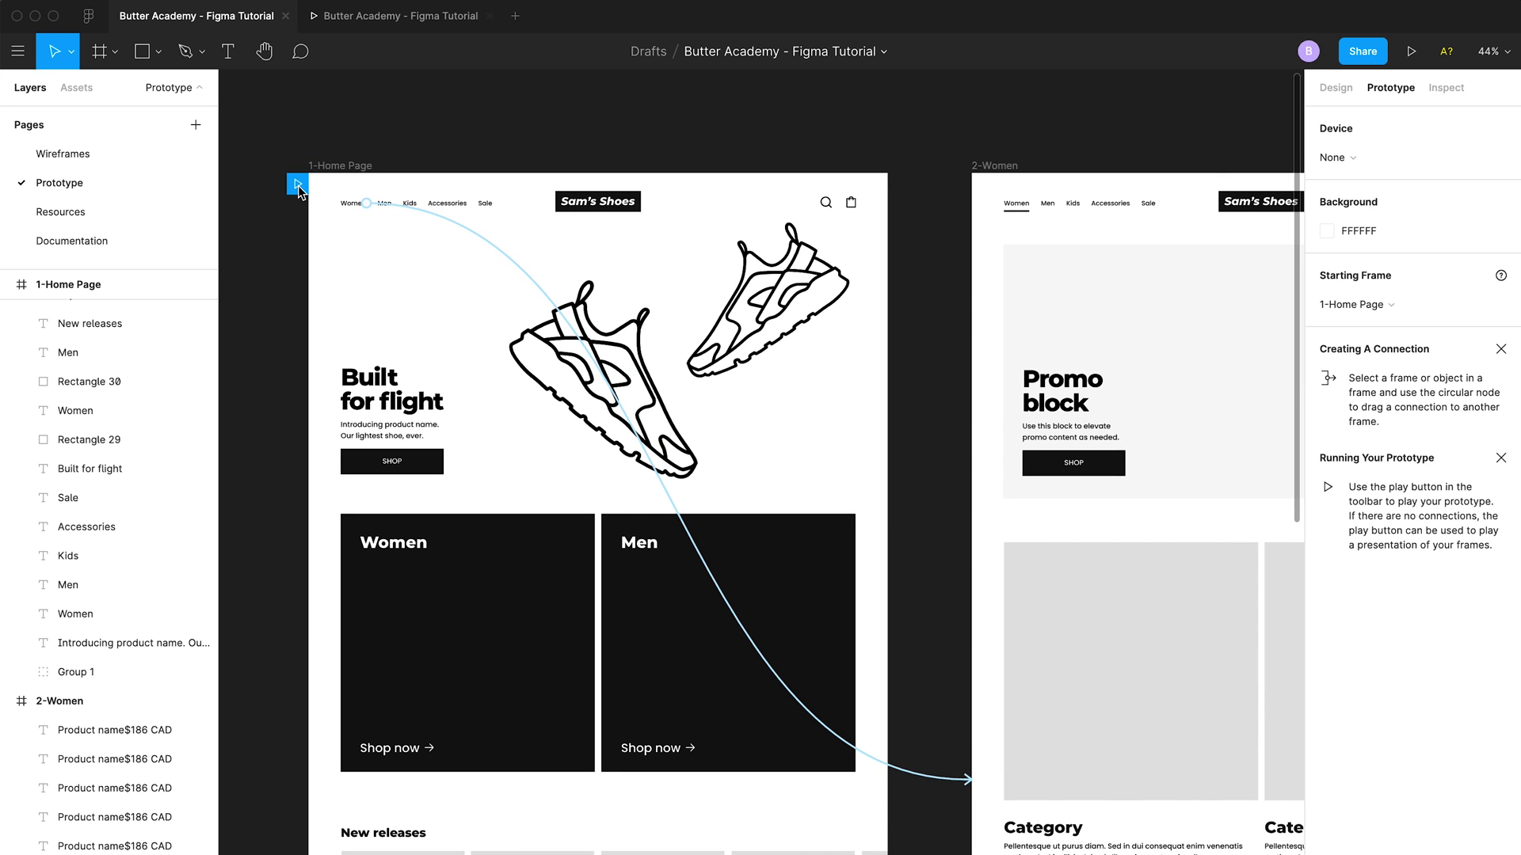
{"action": "scroll", "coordinate": [297, 185], "scroll_direction": "down", "scroll_amount": 2}
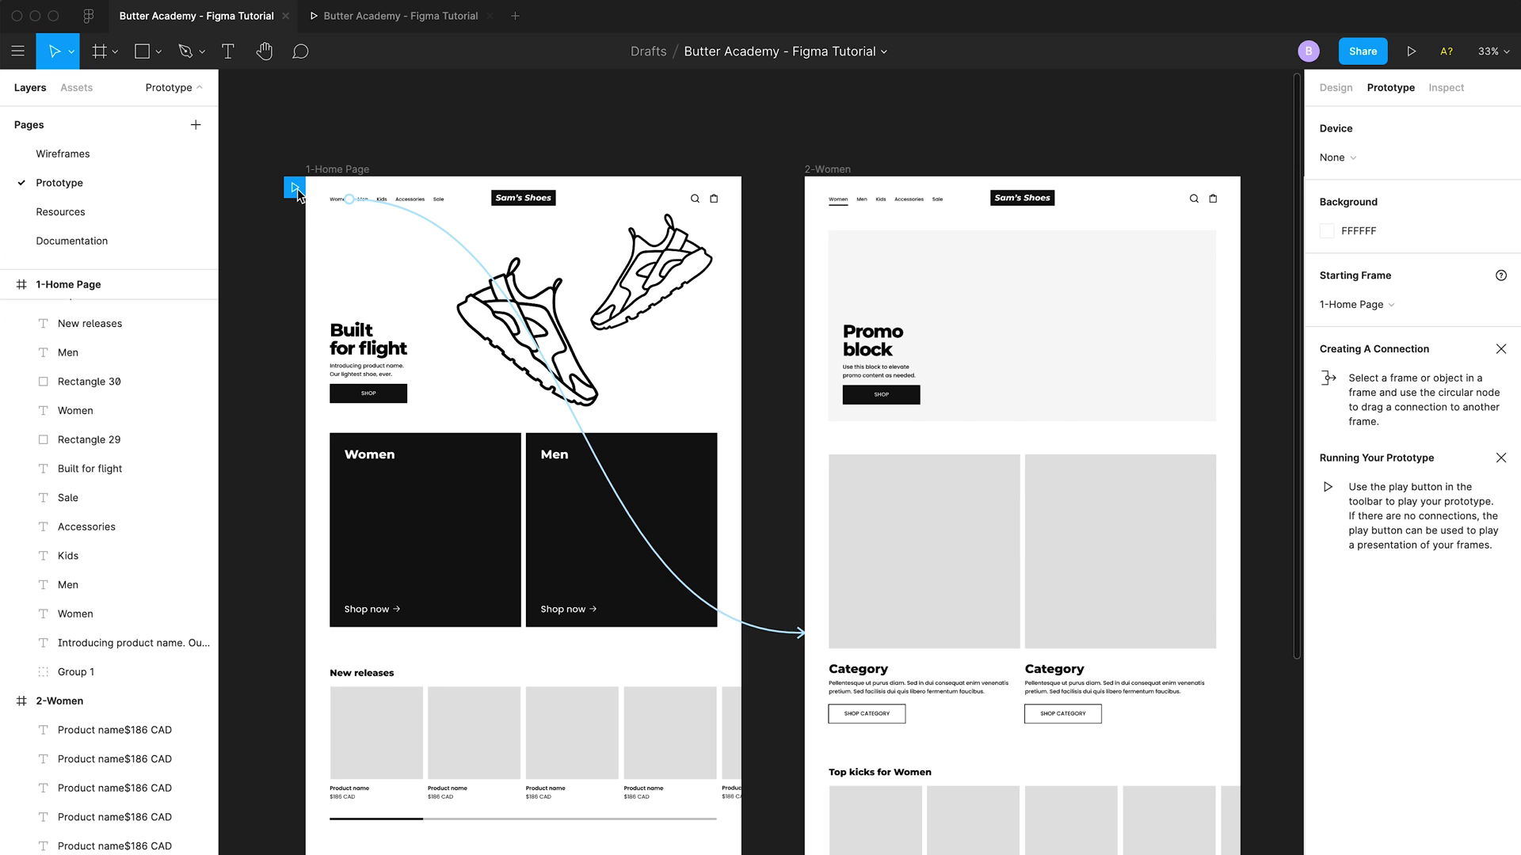
{"action": "mouse_move", "coordinate": [295, 192]}
{"action": "left_mouse_down"}
{"action": "mouse_move", "coordinate": [404, 146]}
{"action": "mouse_move", "coordinate": [686, 141]}
{"action": "mouse_move", "coordinate": [765, 158]}
{"action": "mouse_move", "coordinate": [791, 192]}
{"action": "left_mouse_up"}
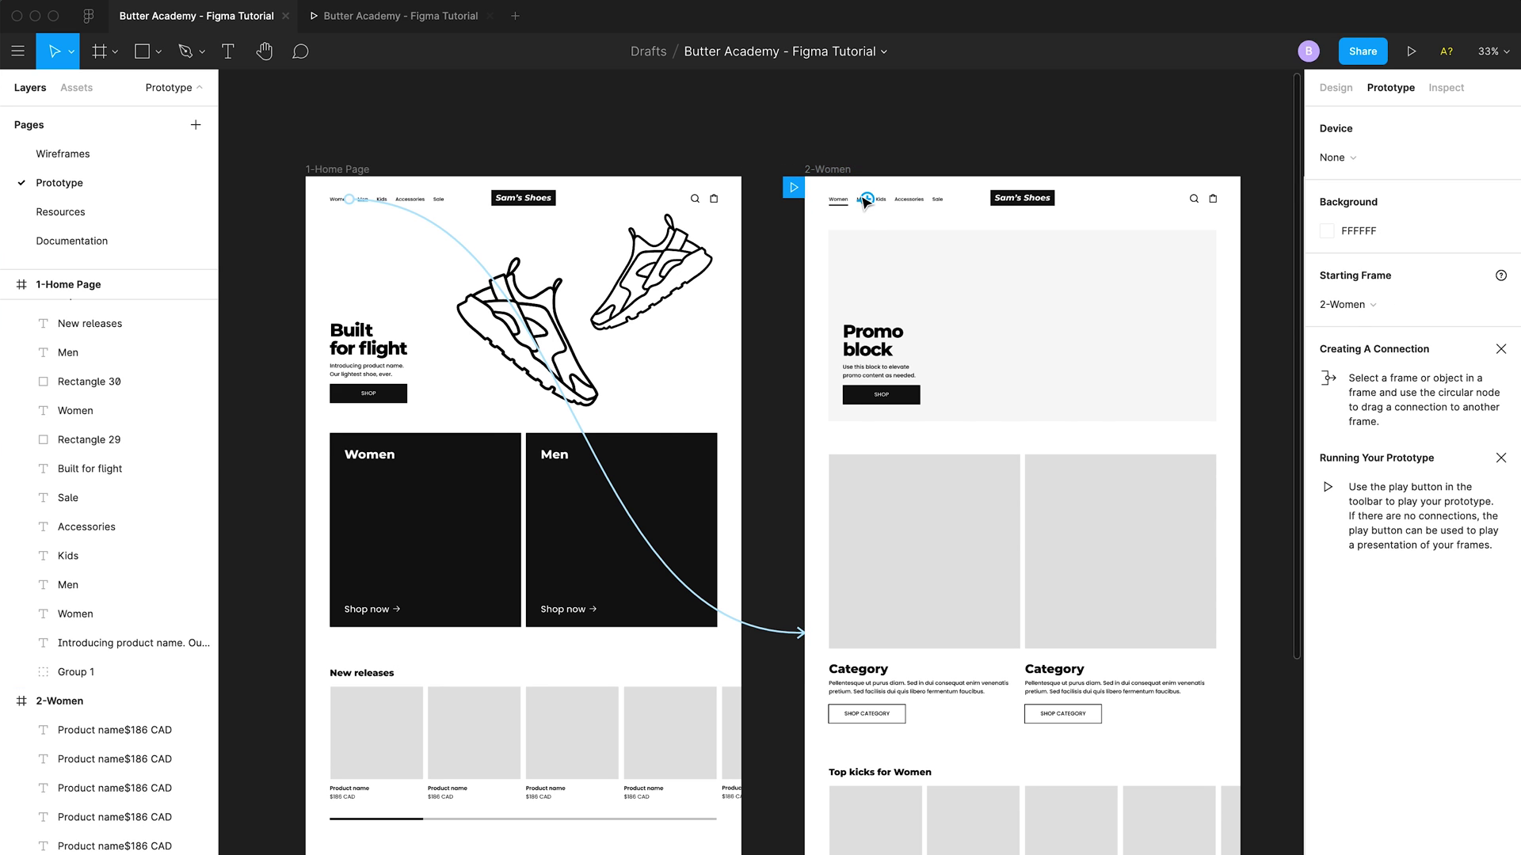
{"action": "scroll", "coordinate": [866, 202], "scroll_direction": "up", "scroll_amount": 3}
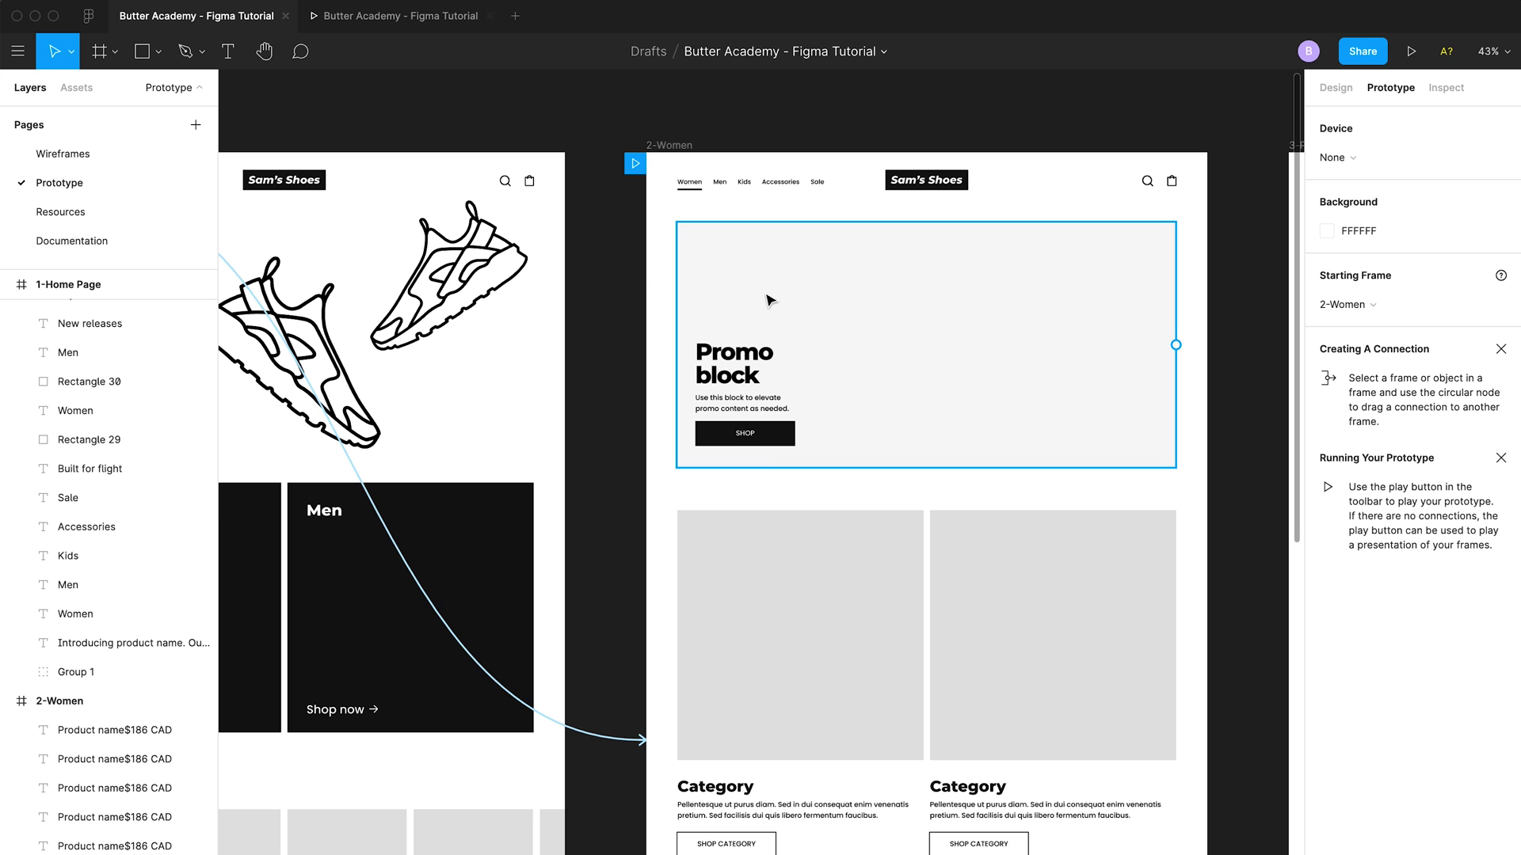
{"action": "scroll", "coordinate": [831, 285], "scroll_direction": "down", "scroll_amount": 4}
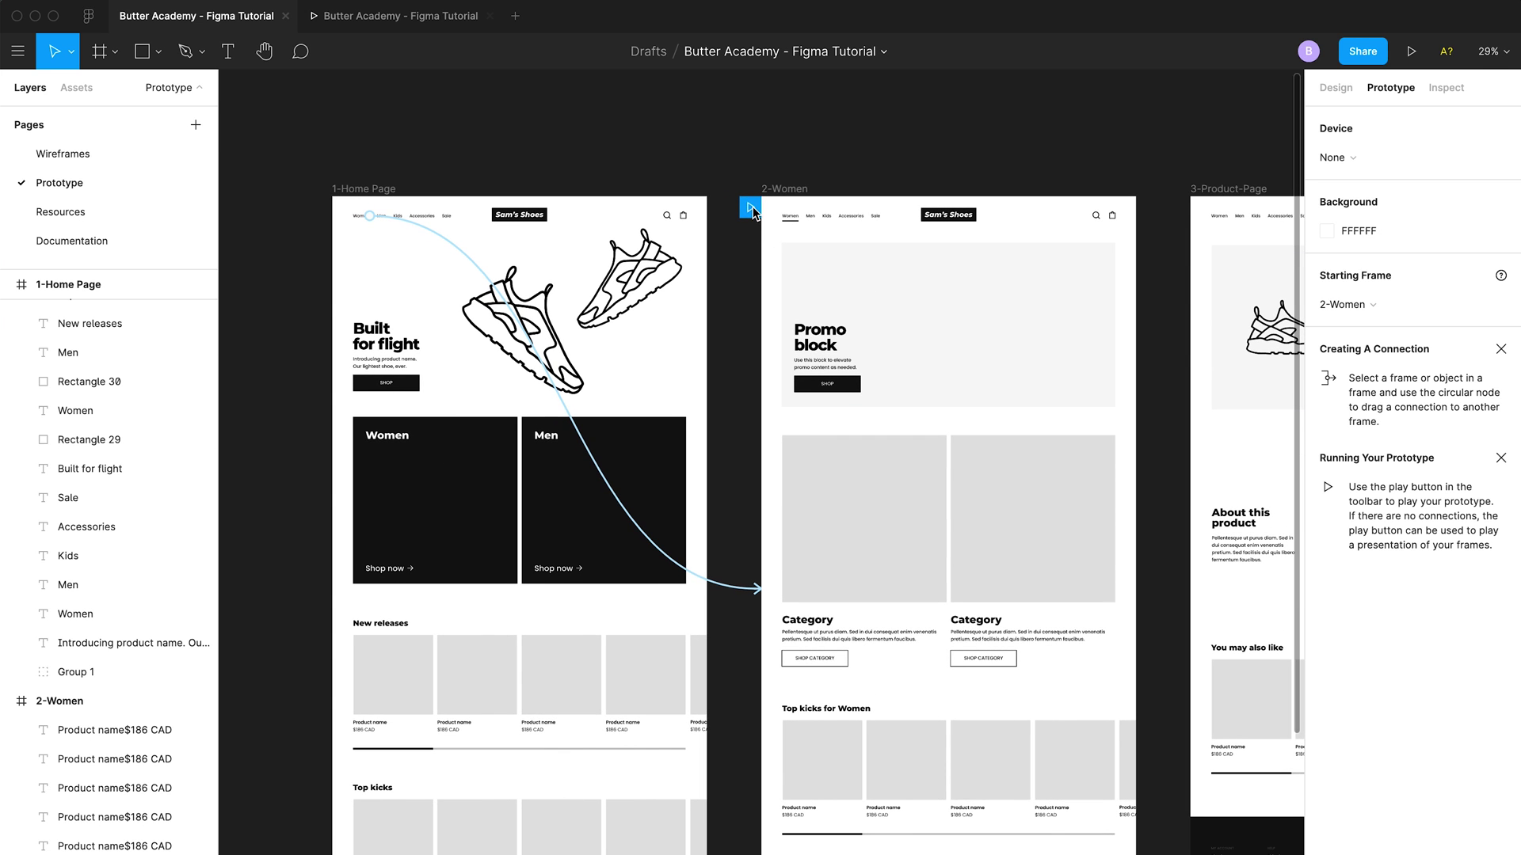
{"action": "left_click_drag", "start_coordinate": [748, 213], "coordinate": [333, 198]}
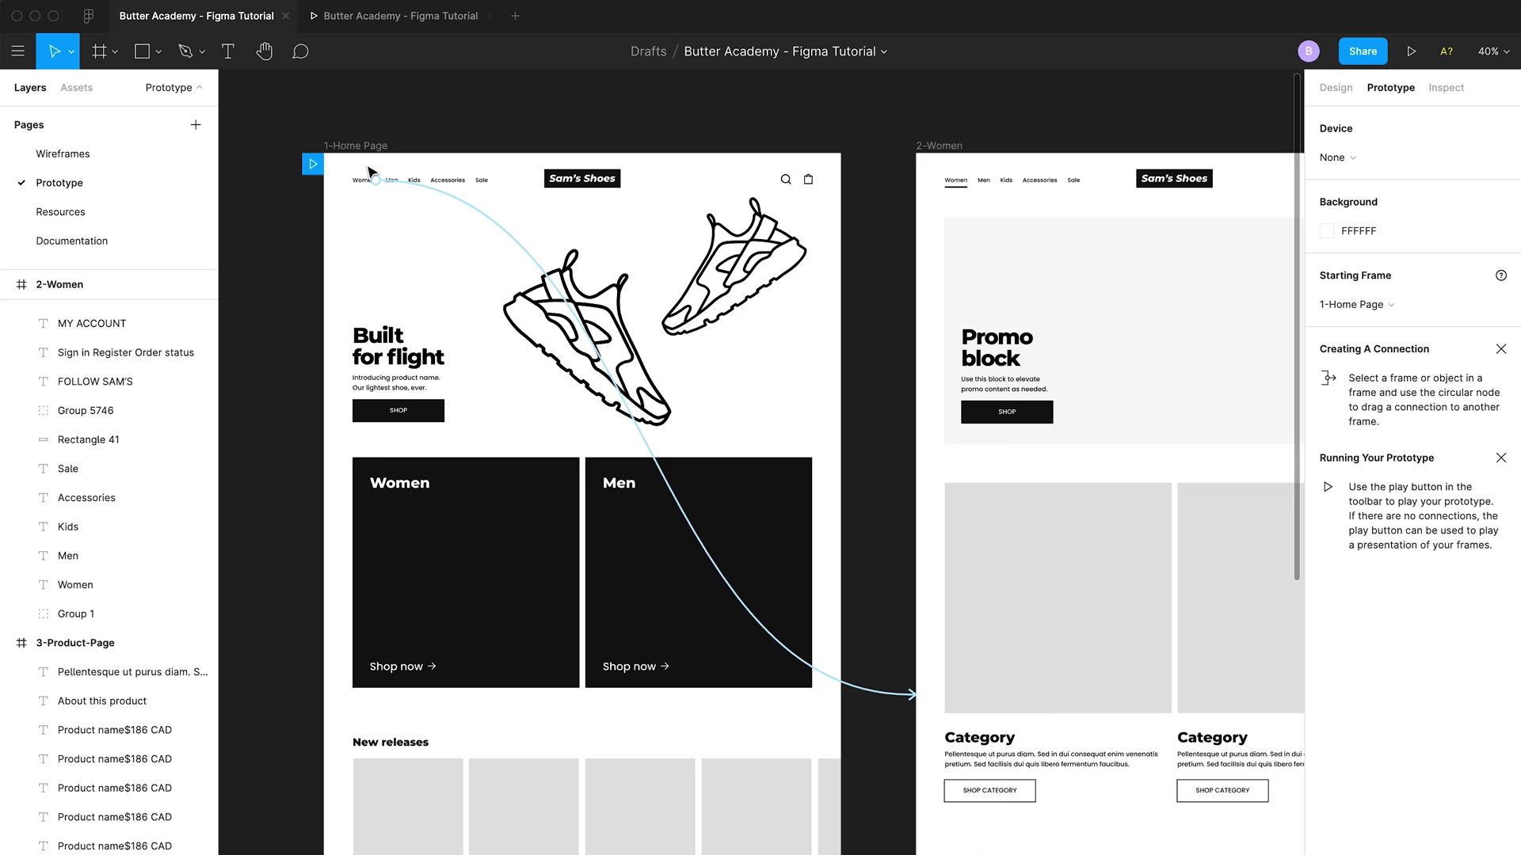
Examine the Women link on the 1-Home Page frame and the Sam's Shoes logo on the 2-Women frame
{"action": "key", "text": "shift+0"}
{"action": "scroll", "coordinate": [370, 210], "scroll_direction": "down", "scroll_amount": 5}
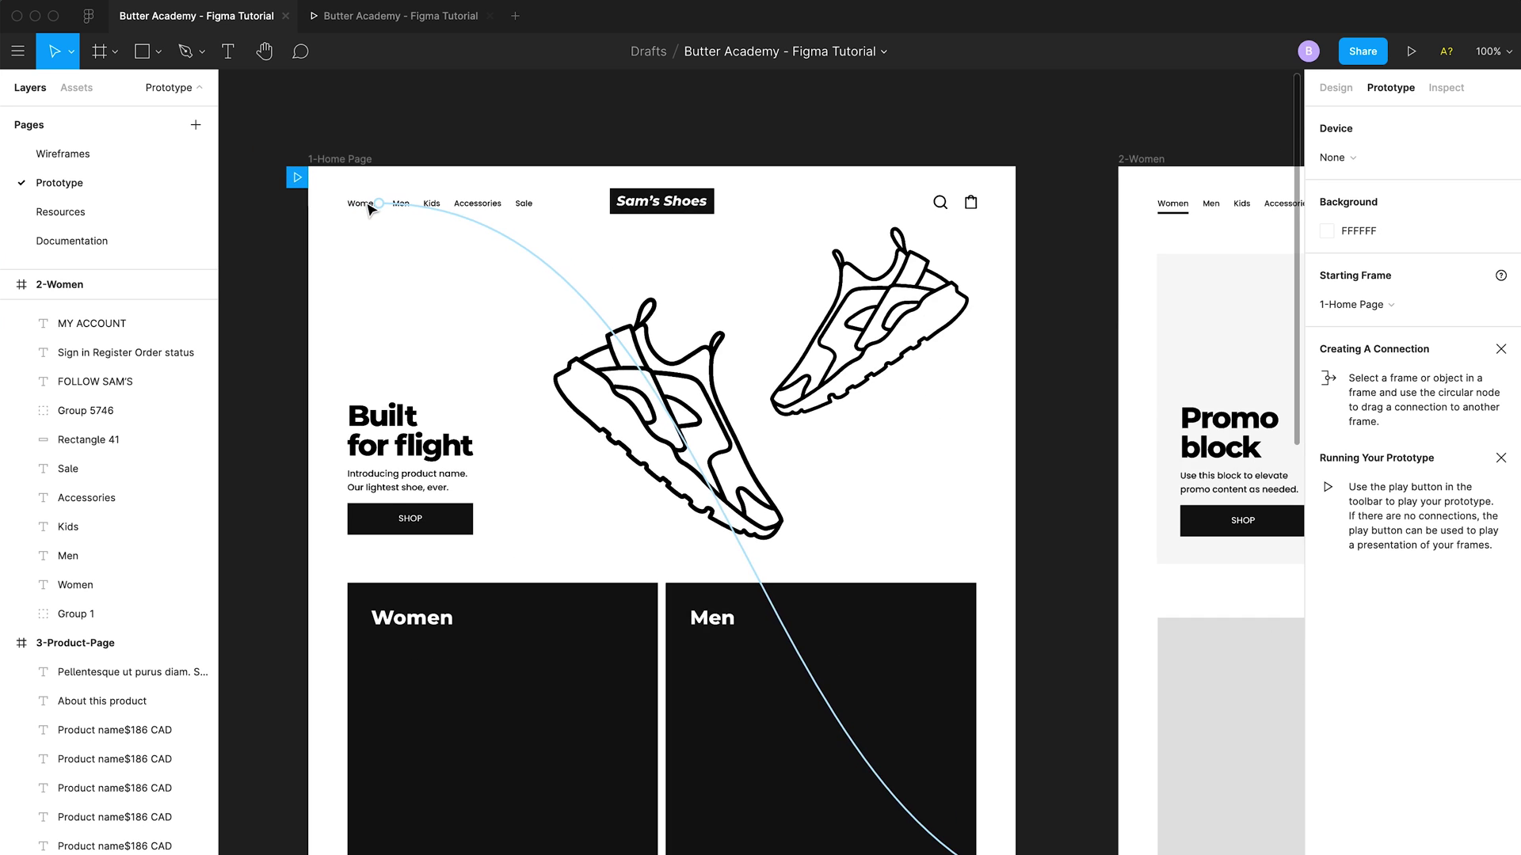
{"action": "scroll", "coordinate": [717, 241], "scroll_direction": "right", "scroll_amount": 5}
{"action": "scroll", "coordinate": [697, 198], "scroll_direction": "up", "scroll_amount": 2}
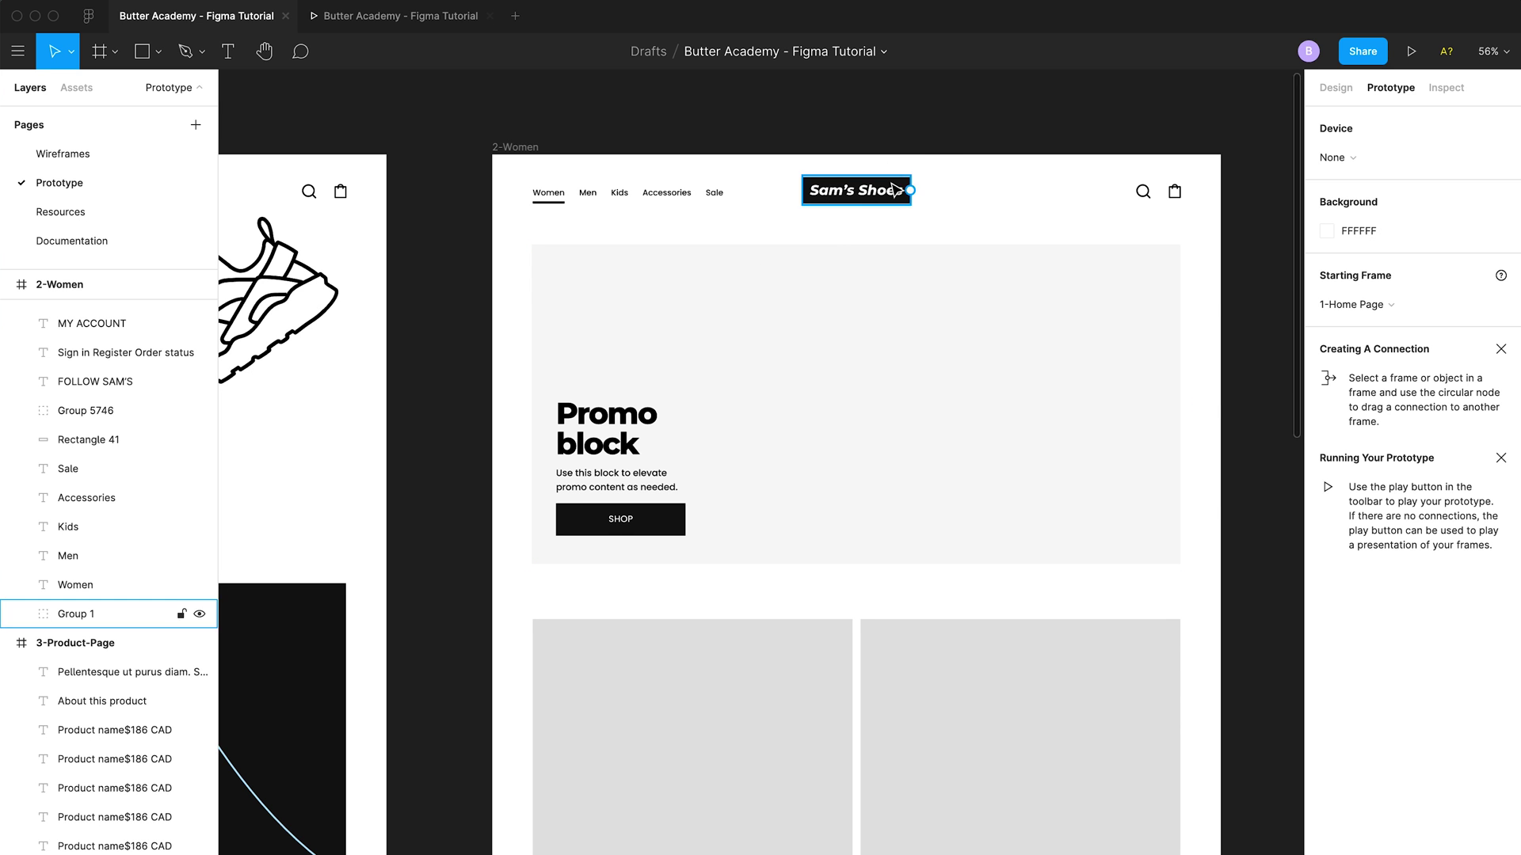
{"action": "scroll", "coordinate": [895, 190], "scroll_direction": "left", "scroll_amount": 10}
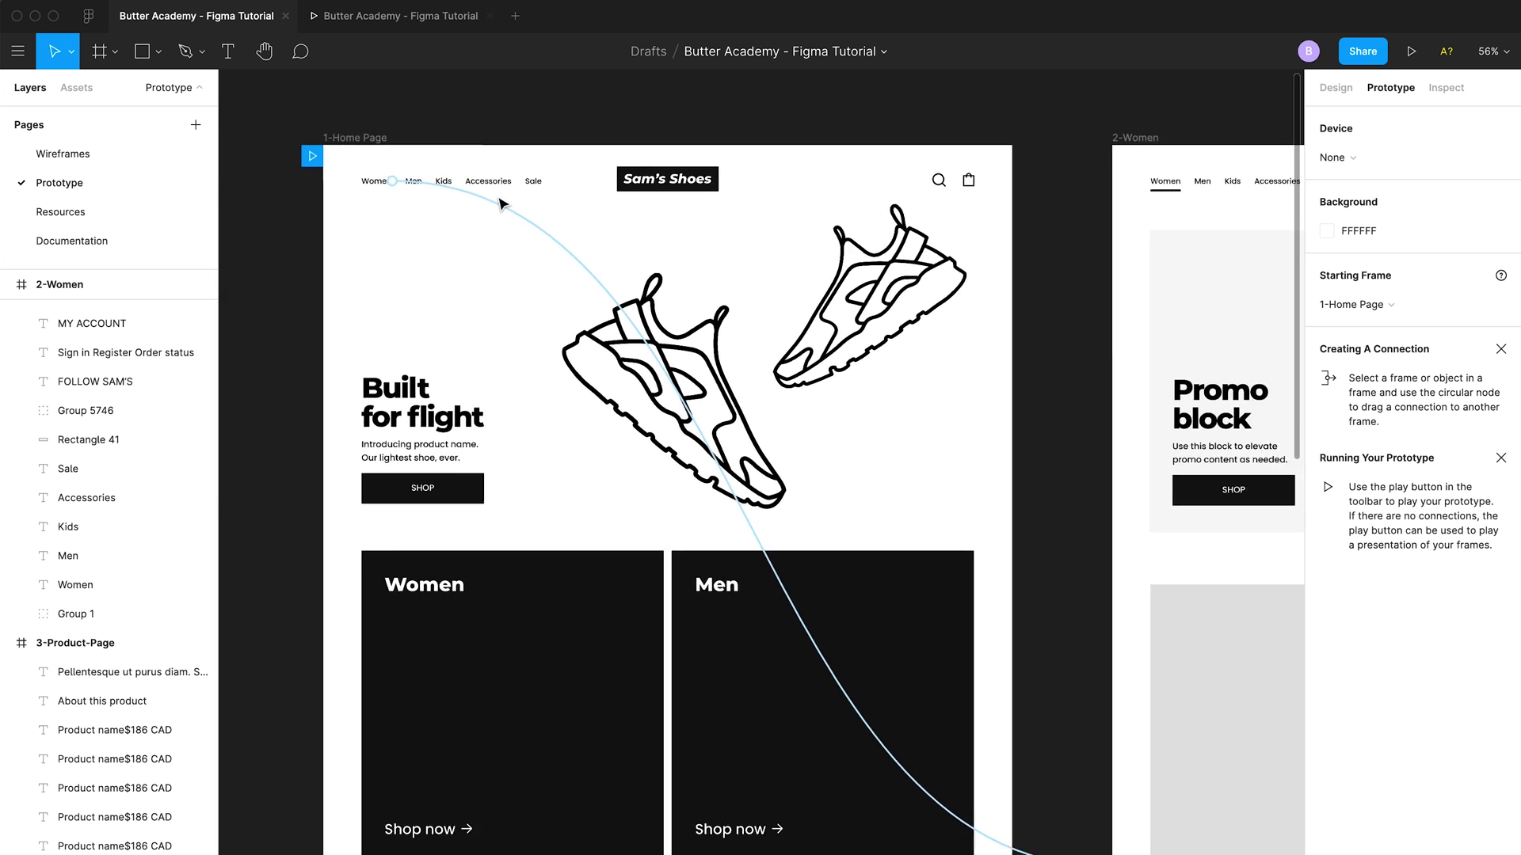
{"action": "scroll", "coordinate": [503, 205], "scroll_direction": "down", "scroll_amount": 2}
{"action": "scroll", "coordinate": [713, 174], "scroll_direction": "right", "scroll_amount": 10}
{"action": "scroll", "coordinate": [954, 138], "scroll_direction": "up", "scroll_amount": 2}
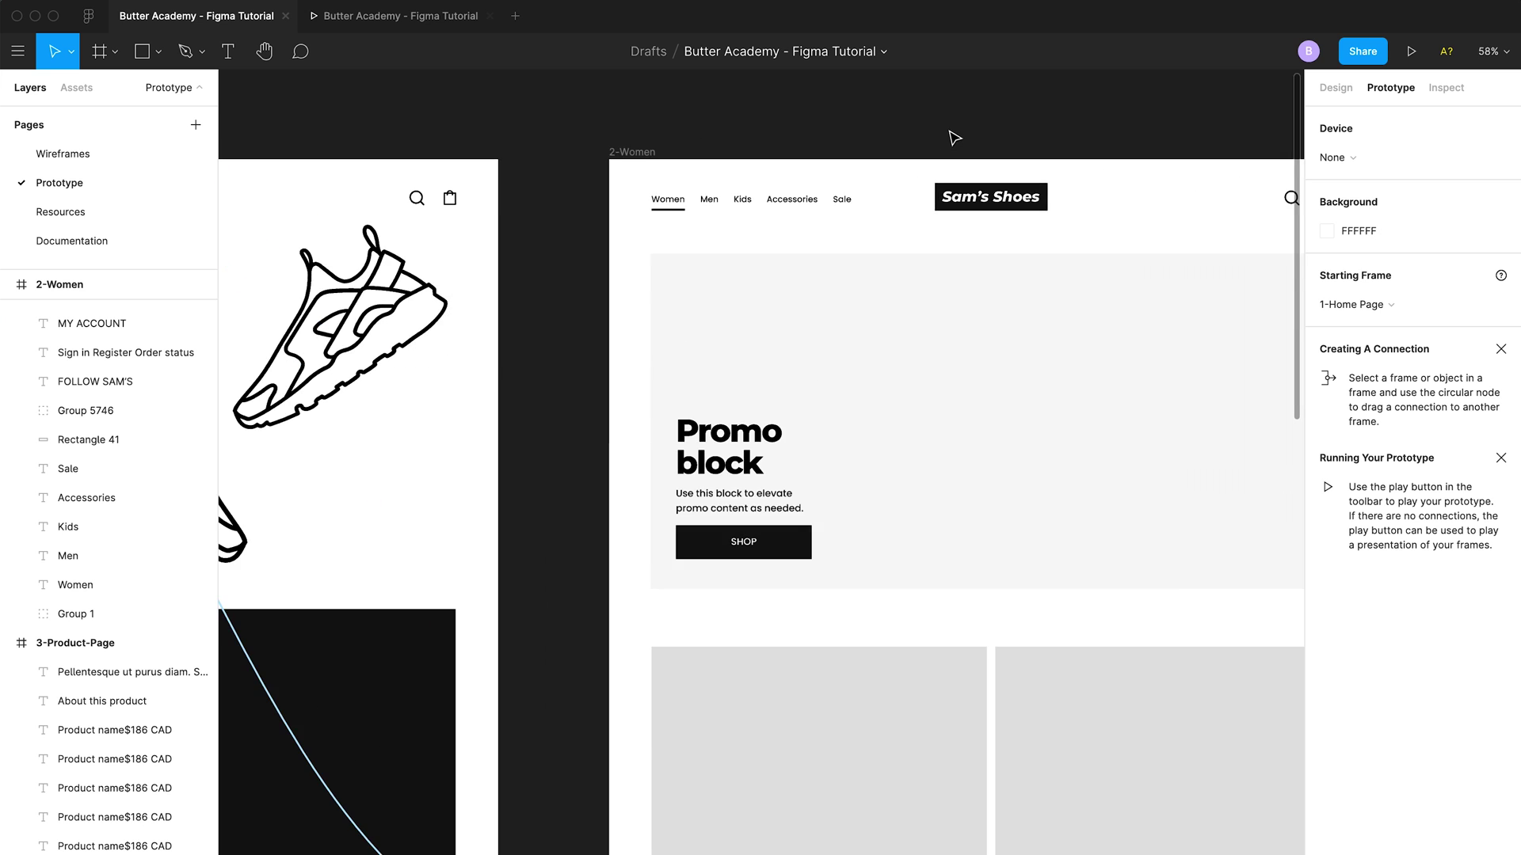
Connect the Sam's Shoes logo in the 2-Women header to the 1-Home Page frame, and clear the selection
{"action": "scroll", "coordinate": [955, 139], "scroll_direction": "up", "scroll_amount": 3}
{"action": "left_click", "coordinate": [1030, 222]}
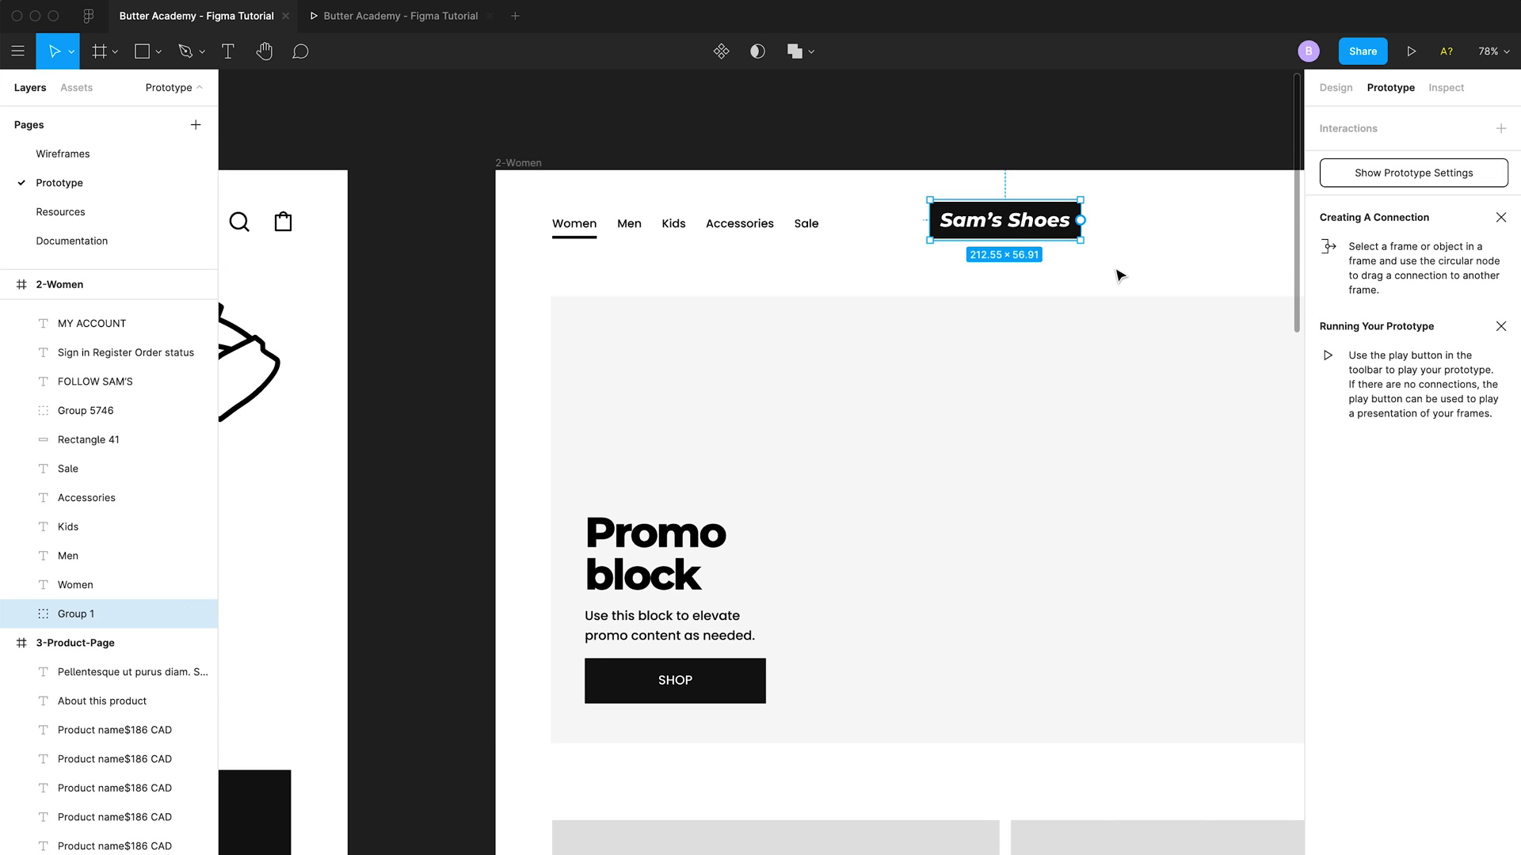
{"action": "scroll", "coordinate": [1117, 269], "scroll_direction": "down", "scroll_amount": 3}
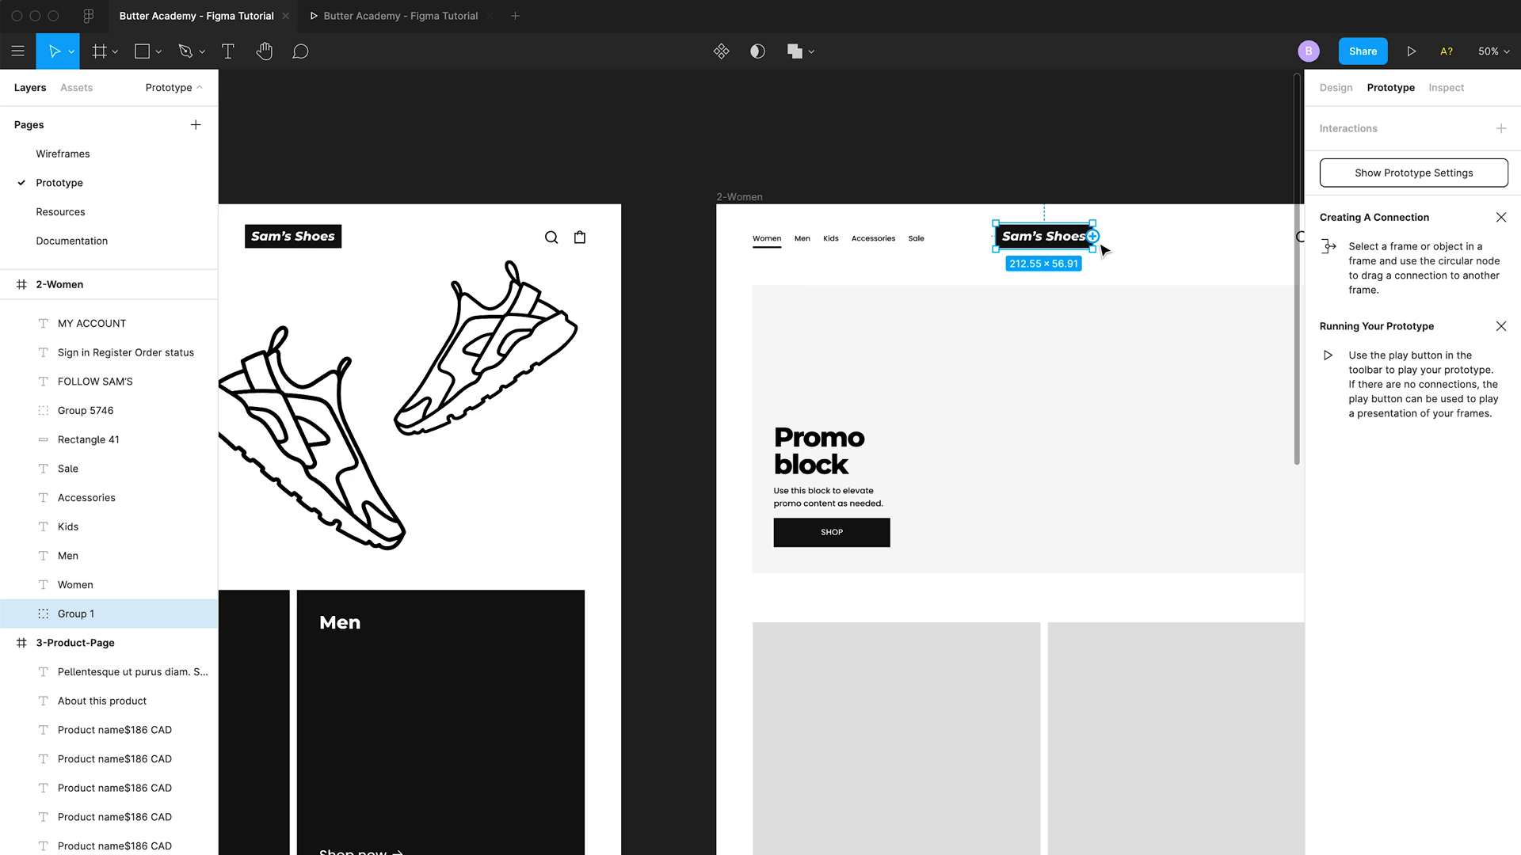
{"action": "scroll", "coordinate": [1104, 250], "scroll_direction": "down", "scroll_amount": 3}
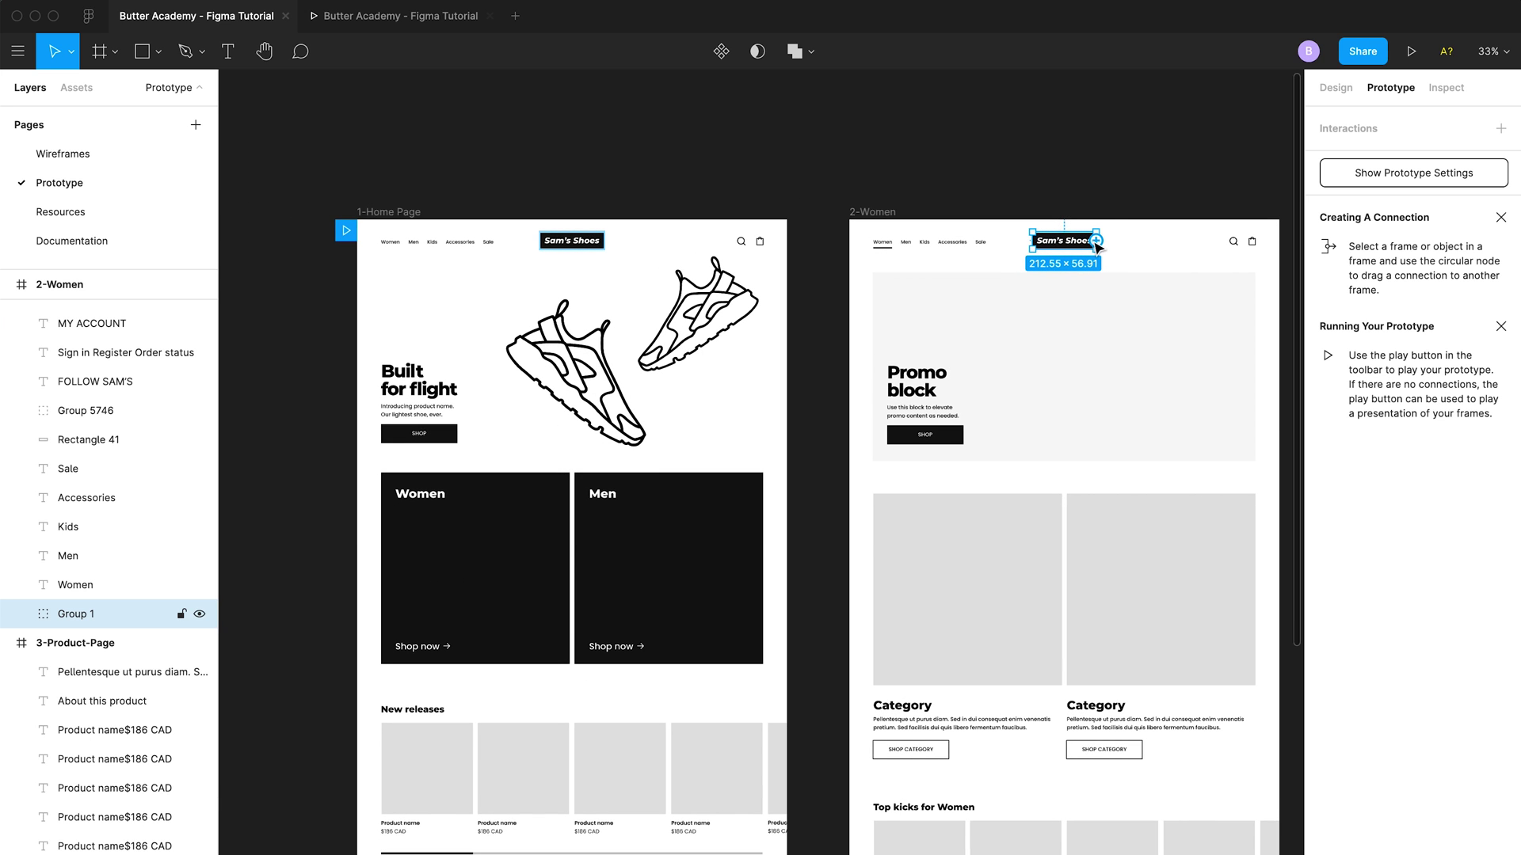
{"action": "left_click_drag", "start_coordinate": [1098, 246], "coordinate": [761, 396]}
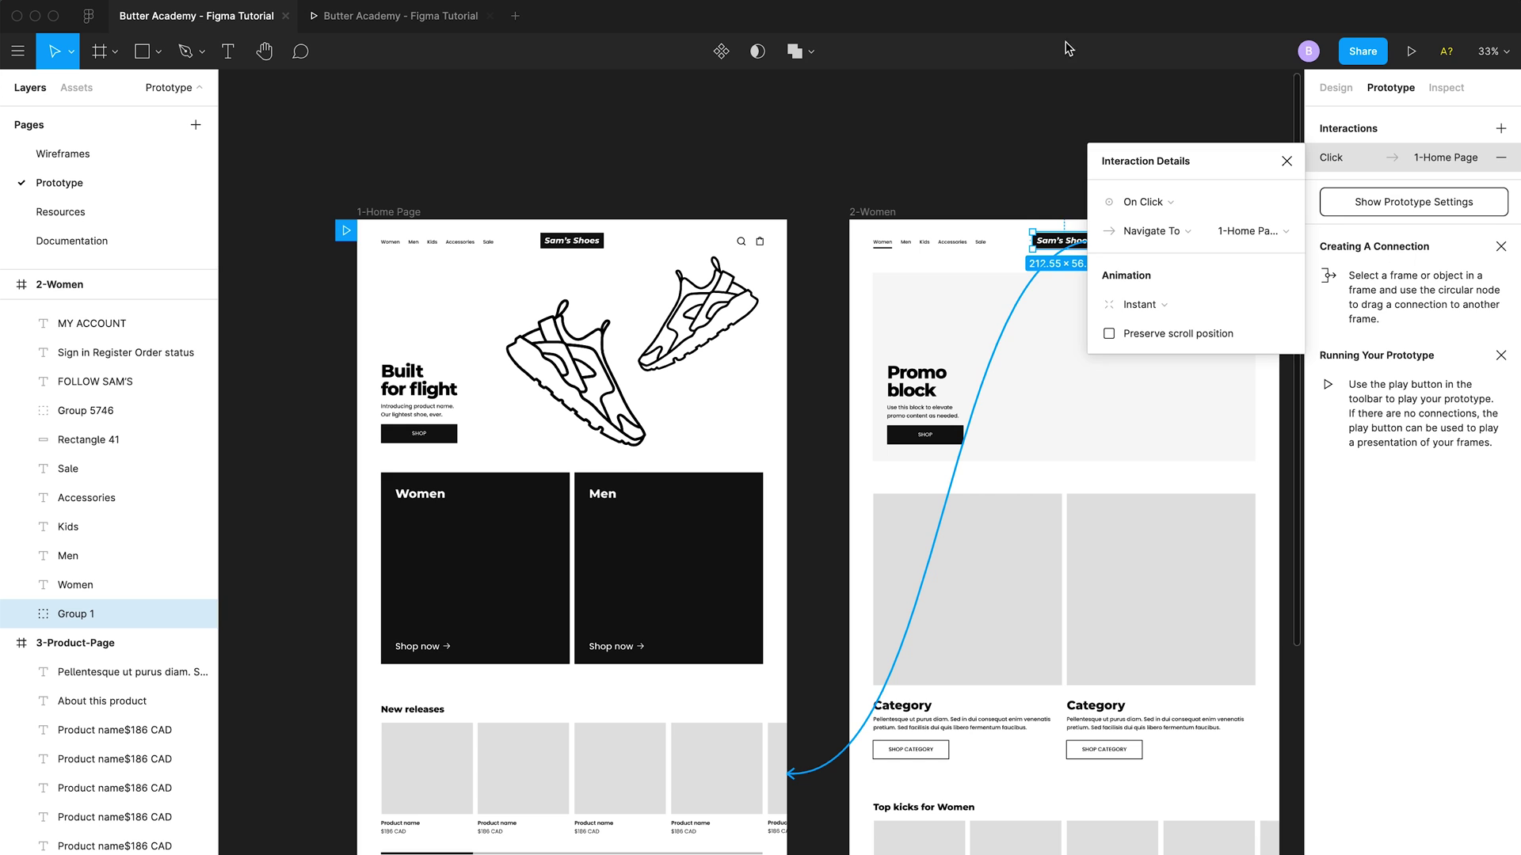
{"action": "left_click", "coordinate": [1003, 127]}
Review the connections between both frames, and run the prototype preview, comparing it with the design file
{"action": "scroll", "coordinate": [903, 247], "scroll_direction": "up", "scroll_amount": 5}
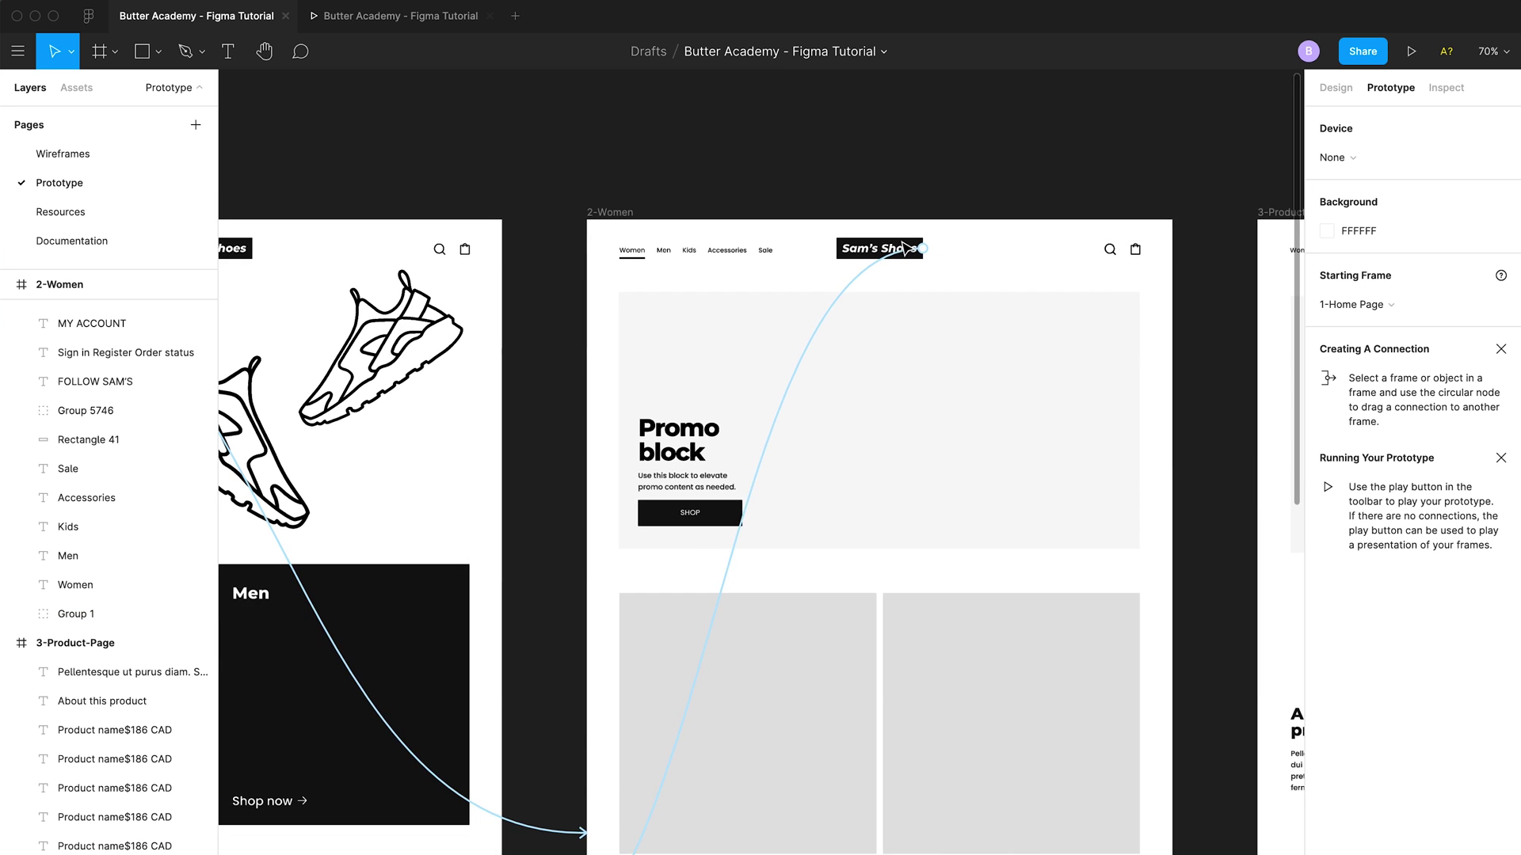
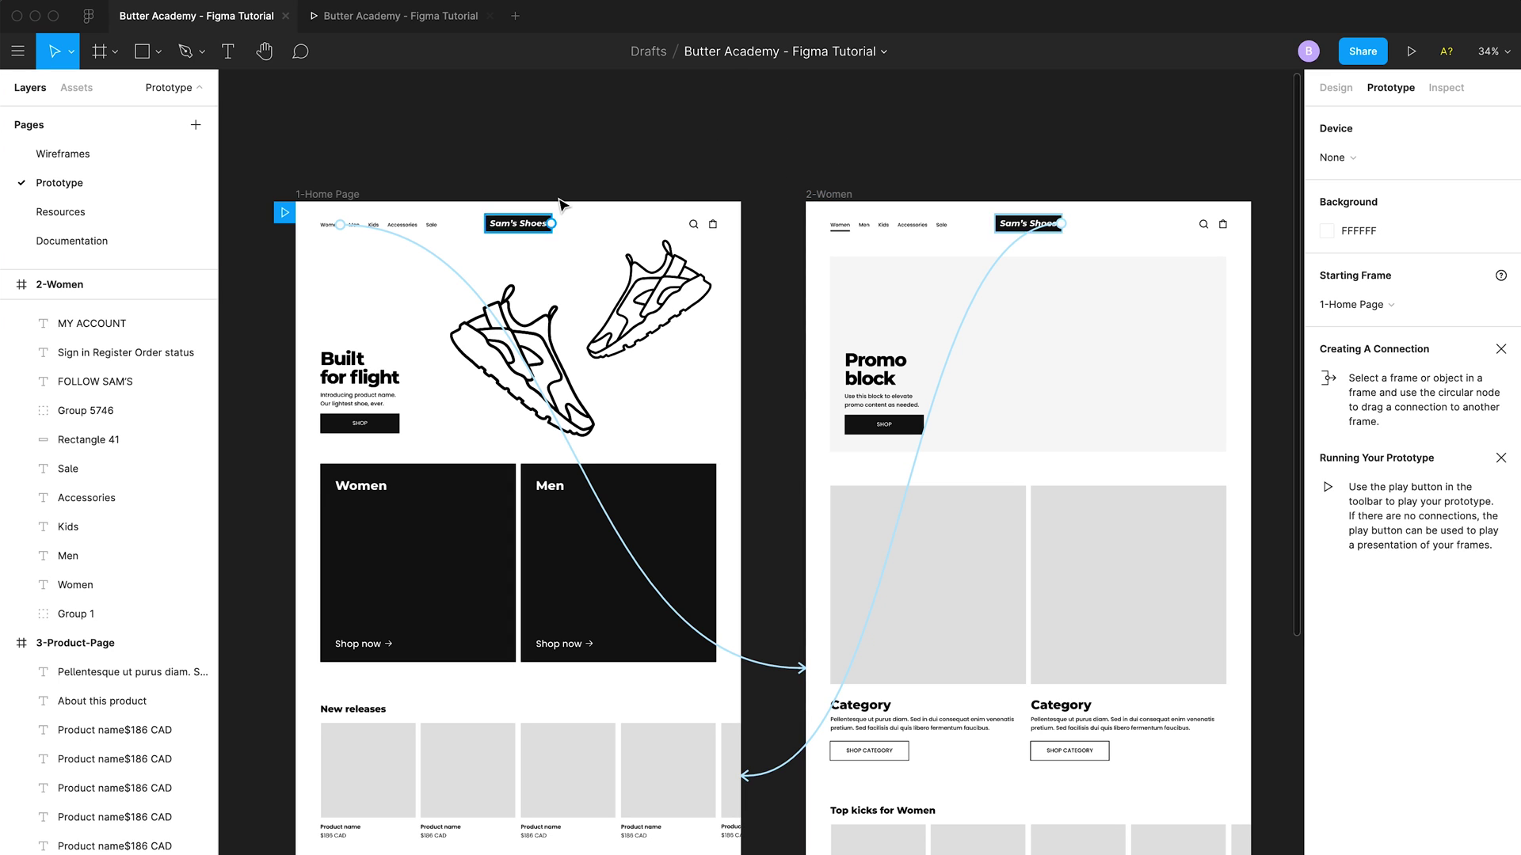
{"action": "scroll", "coordinate": [611, 210], "scroll_direction": "down", "scroll_amount": 2}
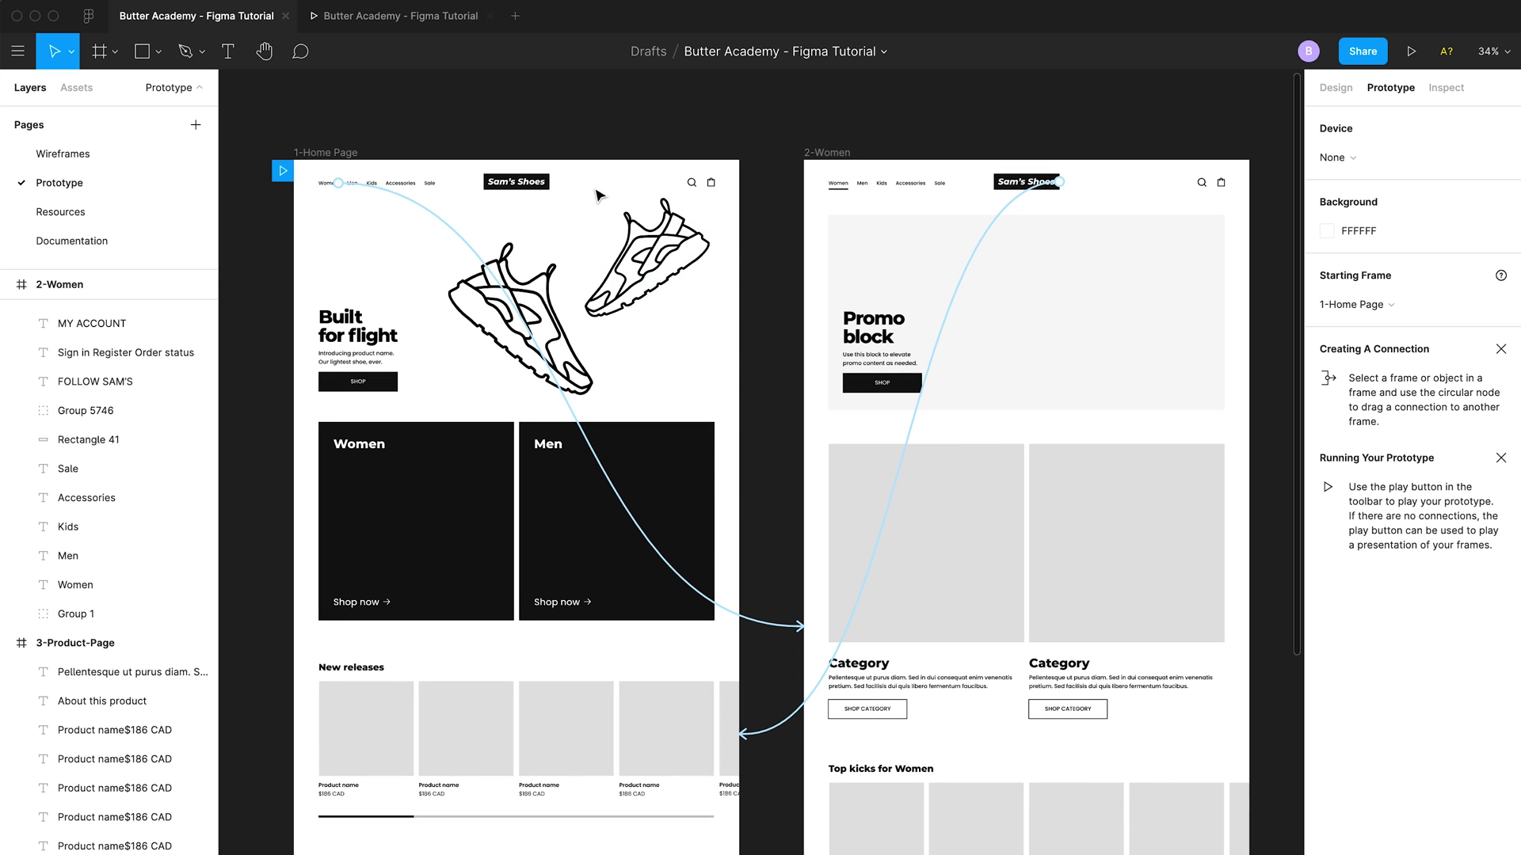
{"action": "left_click", "coordinate": [1412, 53]}
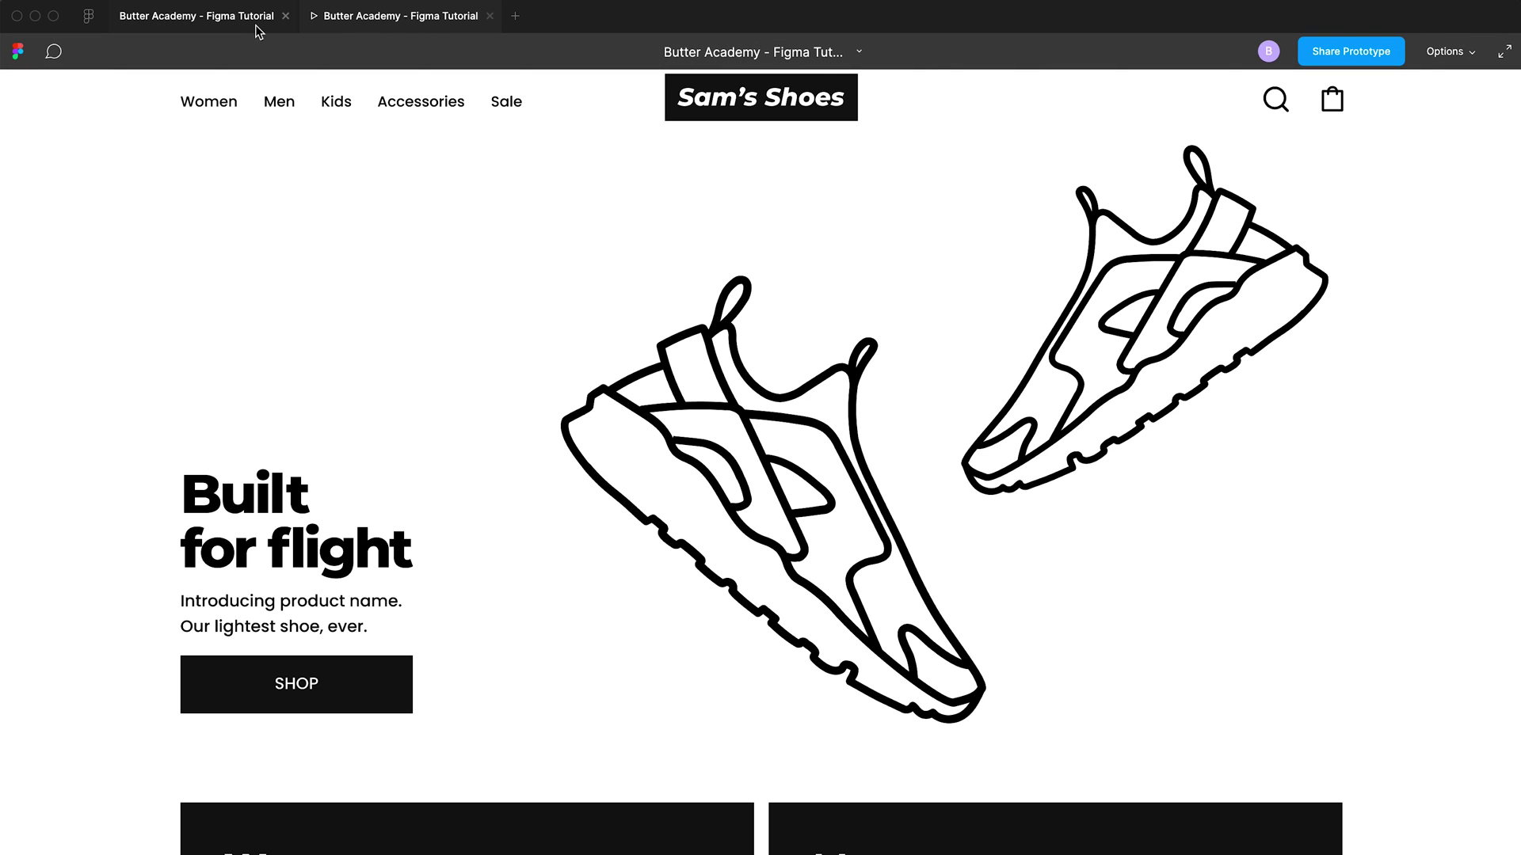
{"action": "left_click", "coordinate": [229, 22]}
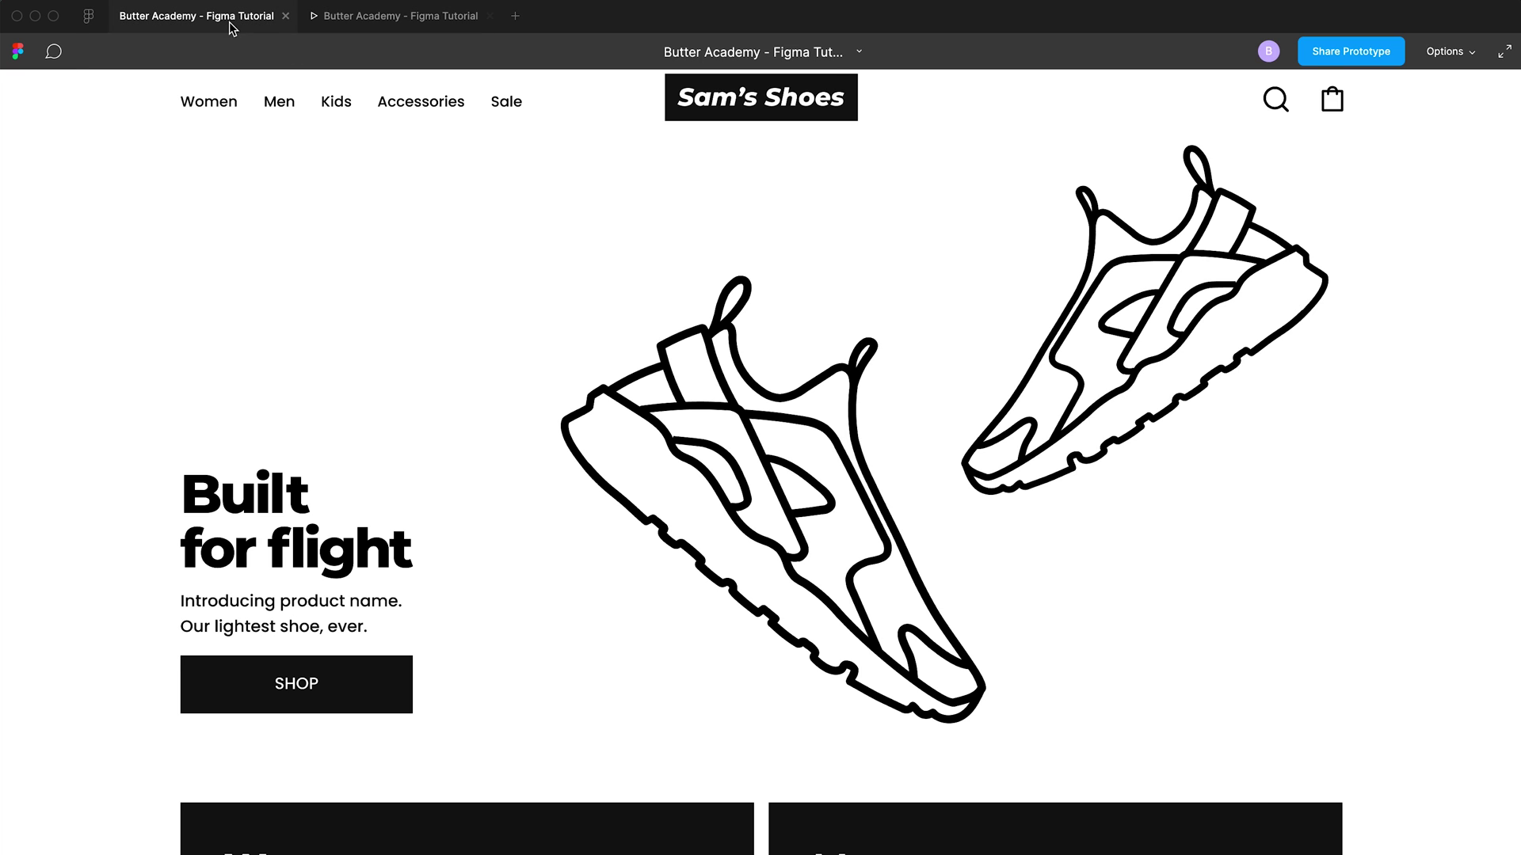
{"action": "left_click", "coordinate": [357, 23]}
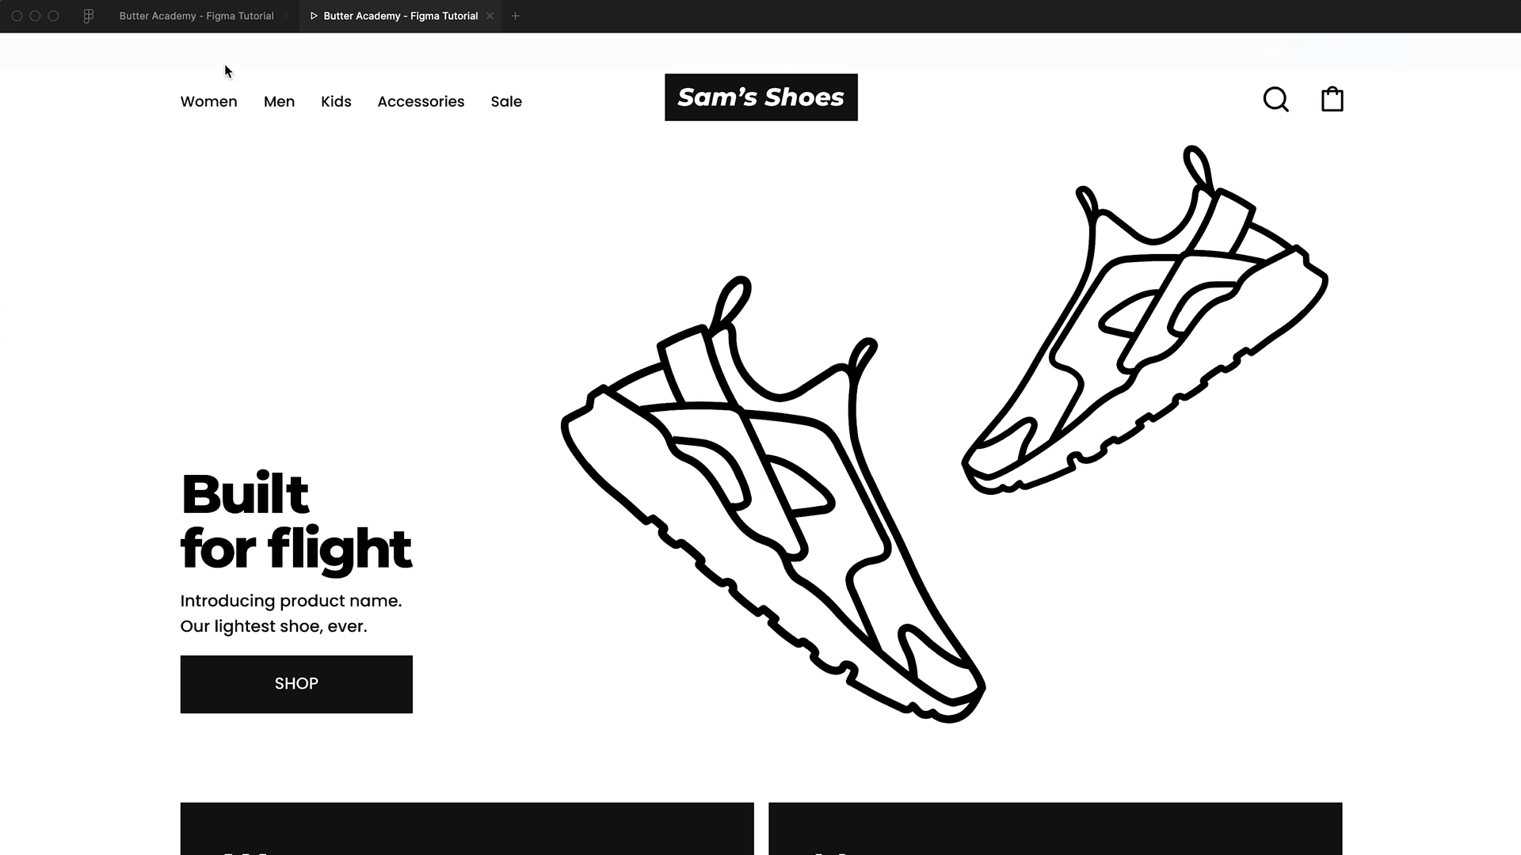
{"action": "left_click", "coordinate": [212, 22]}
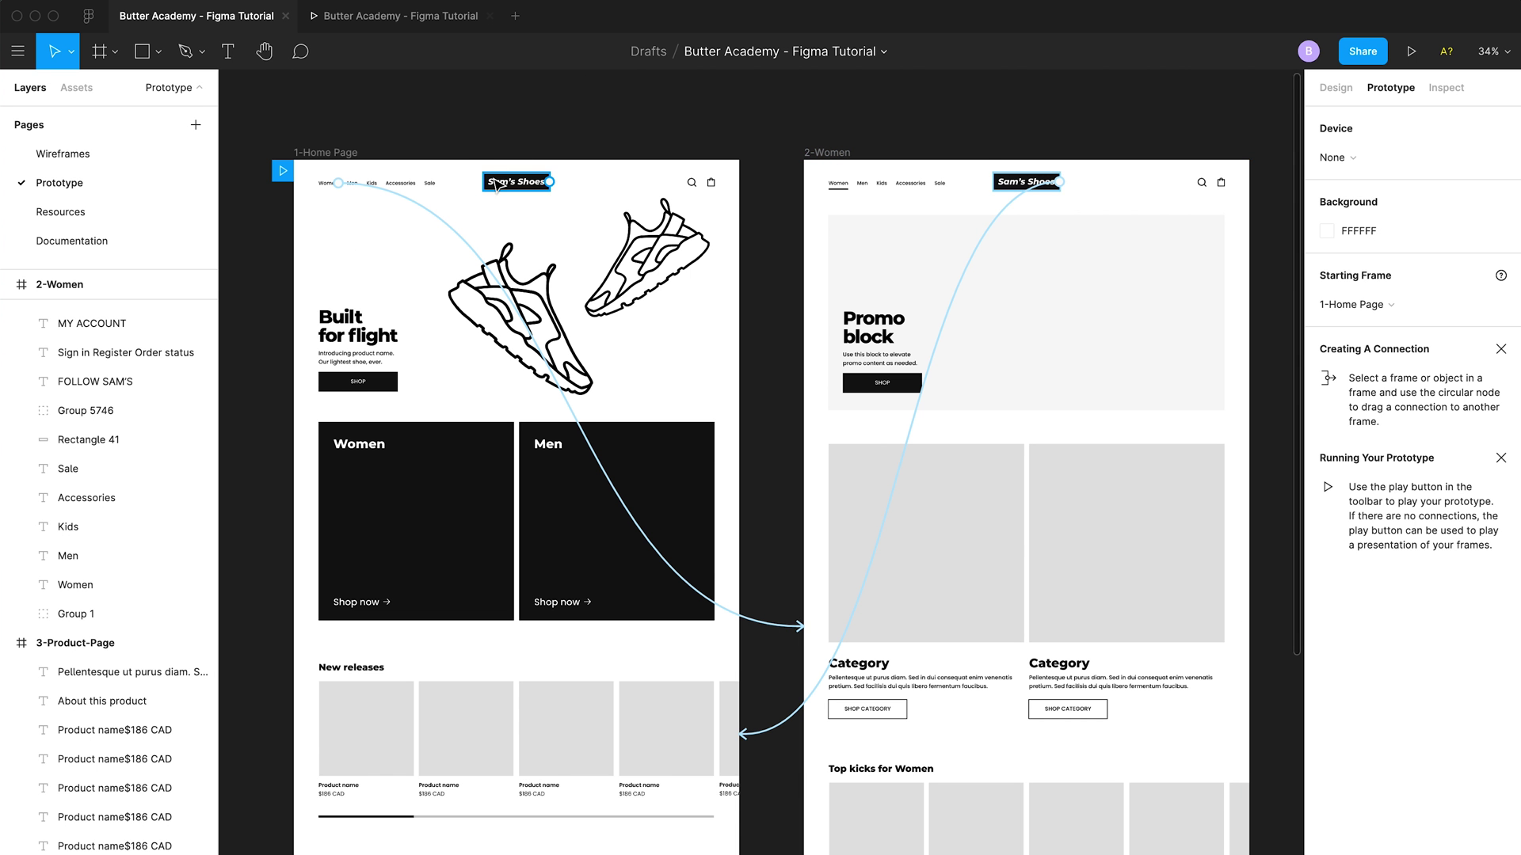
{"action": "left_click", "coordinate": [358, 18]}
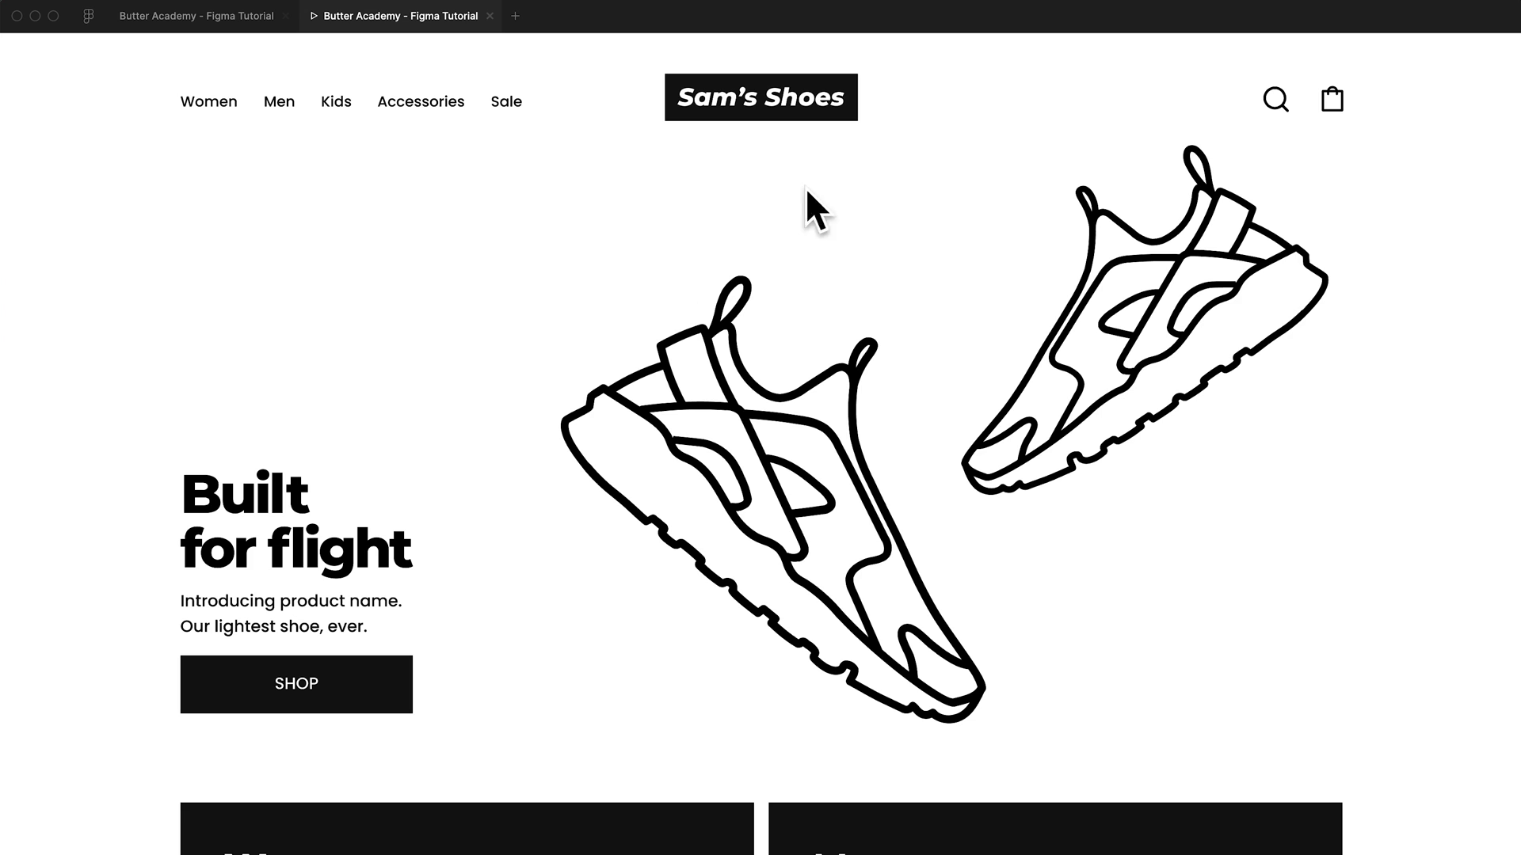
Reveal the clickable areas in the preview, follow the Women link, and view its page down to Top kicks for Women
{"action": "left_click", "coordinate": [934, 363]}
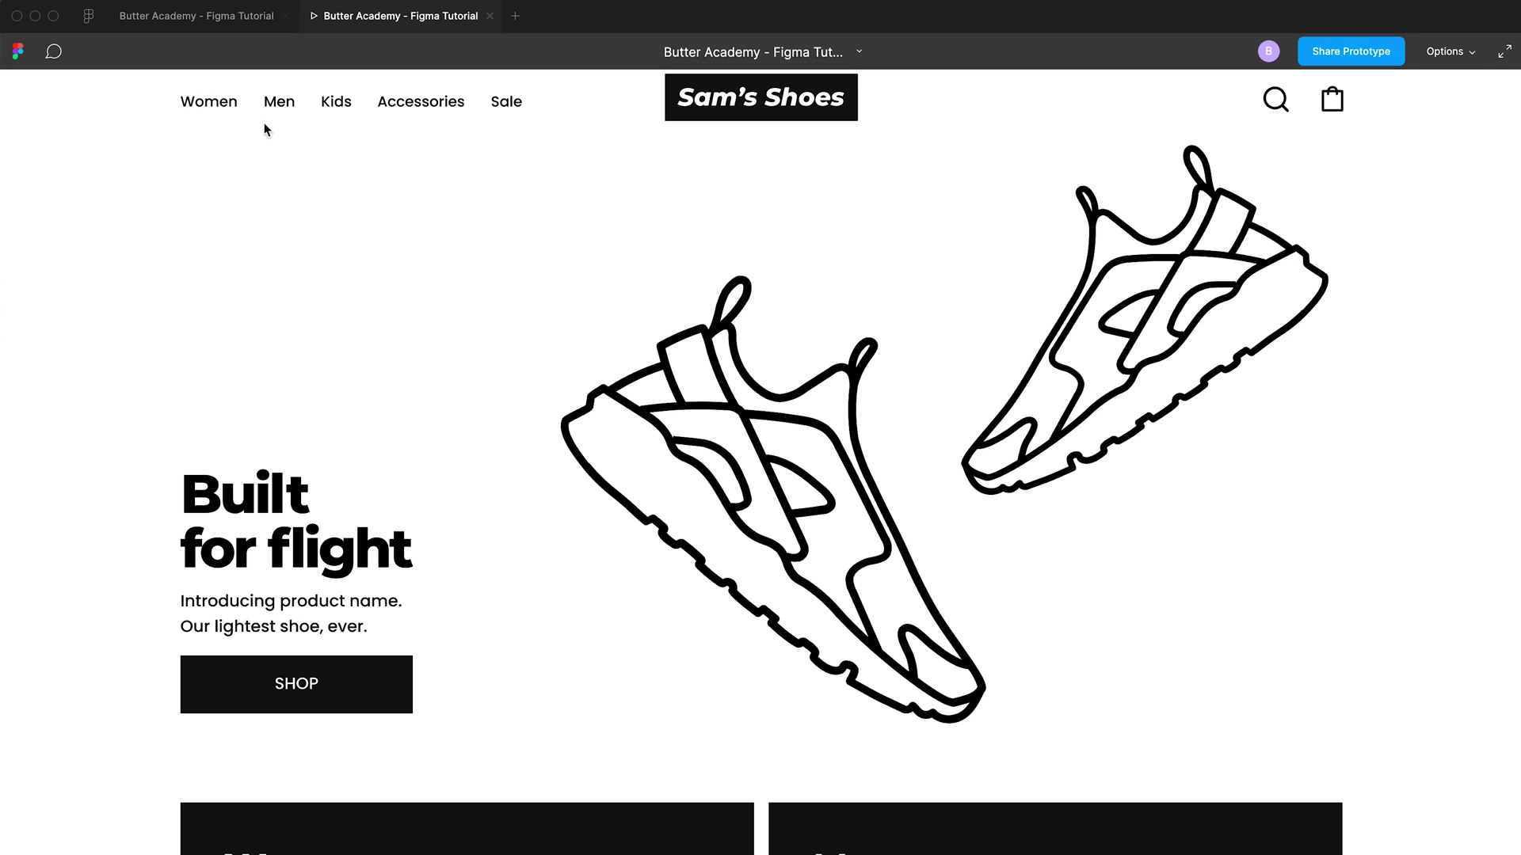
{"action": "left_click", "coordinate": [255, 200]}
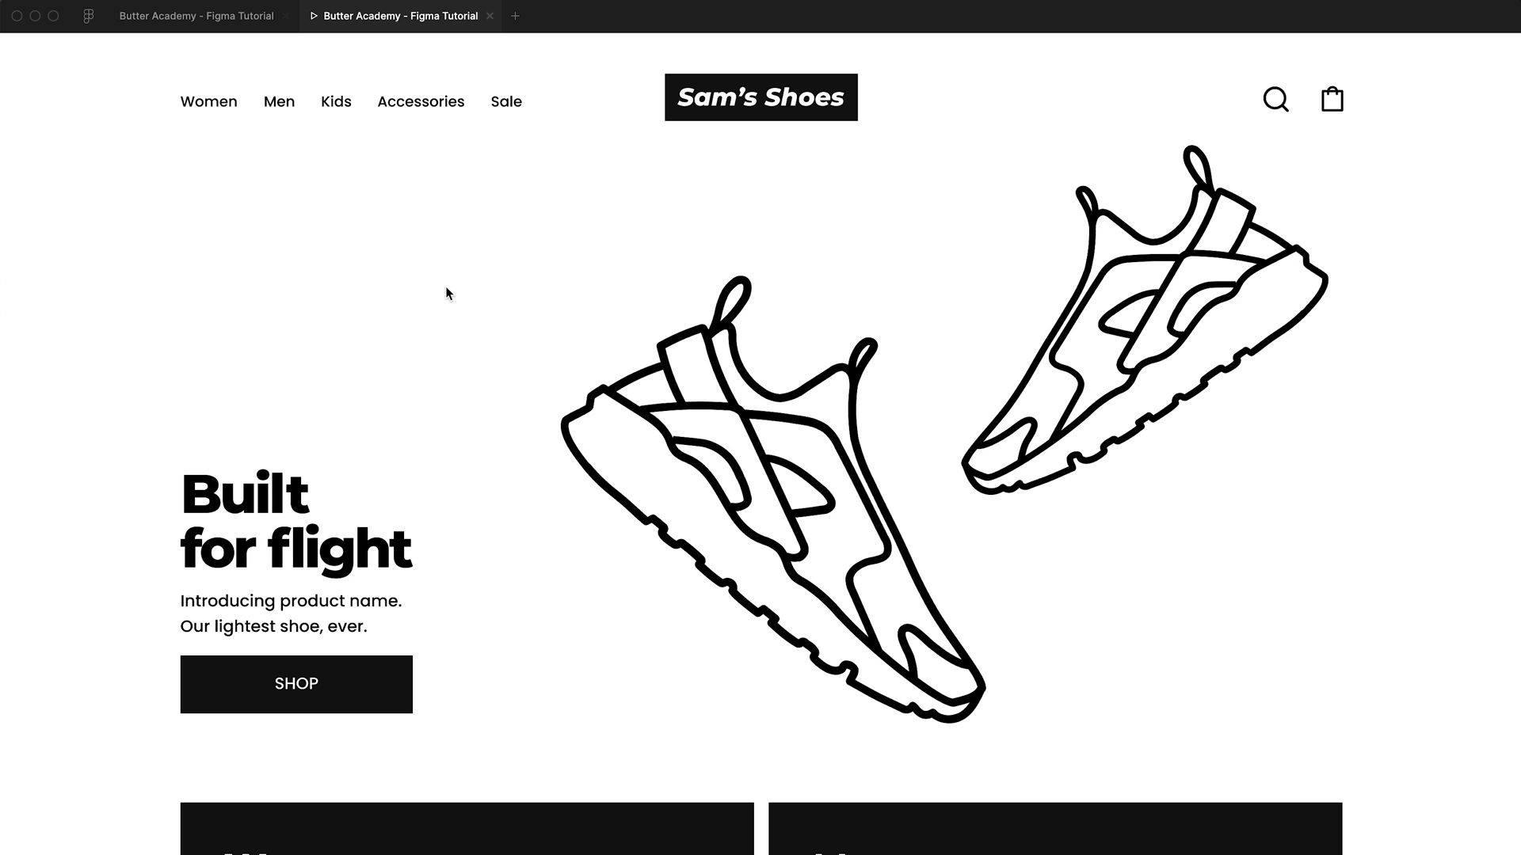
{"action": "left_click", "coordinate": [214, 111]}
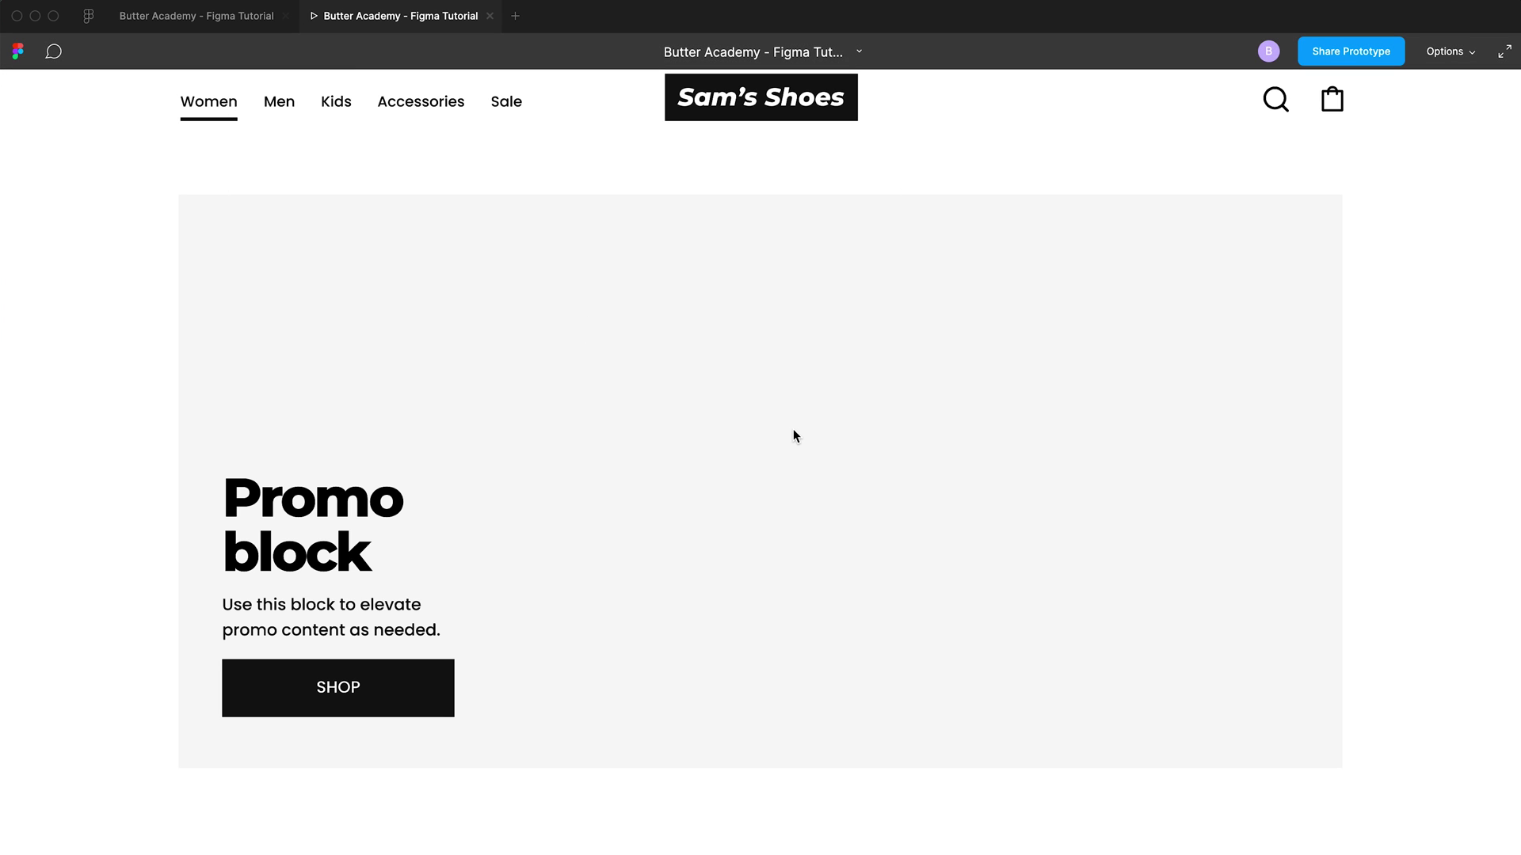
{"action": "scroll", "coordinate": [794, 435], "scroll_direction": "down", "scroll_amount": 15}
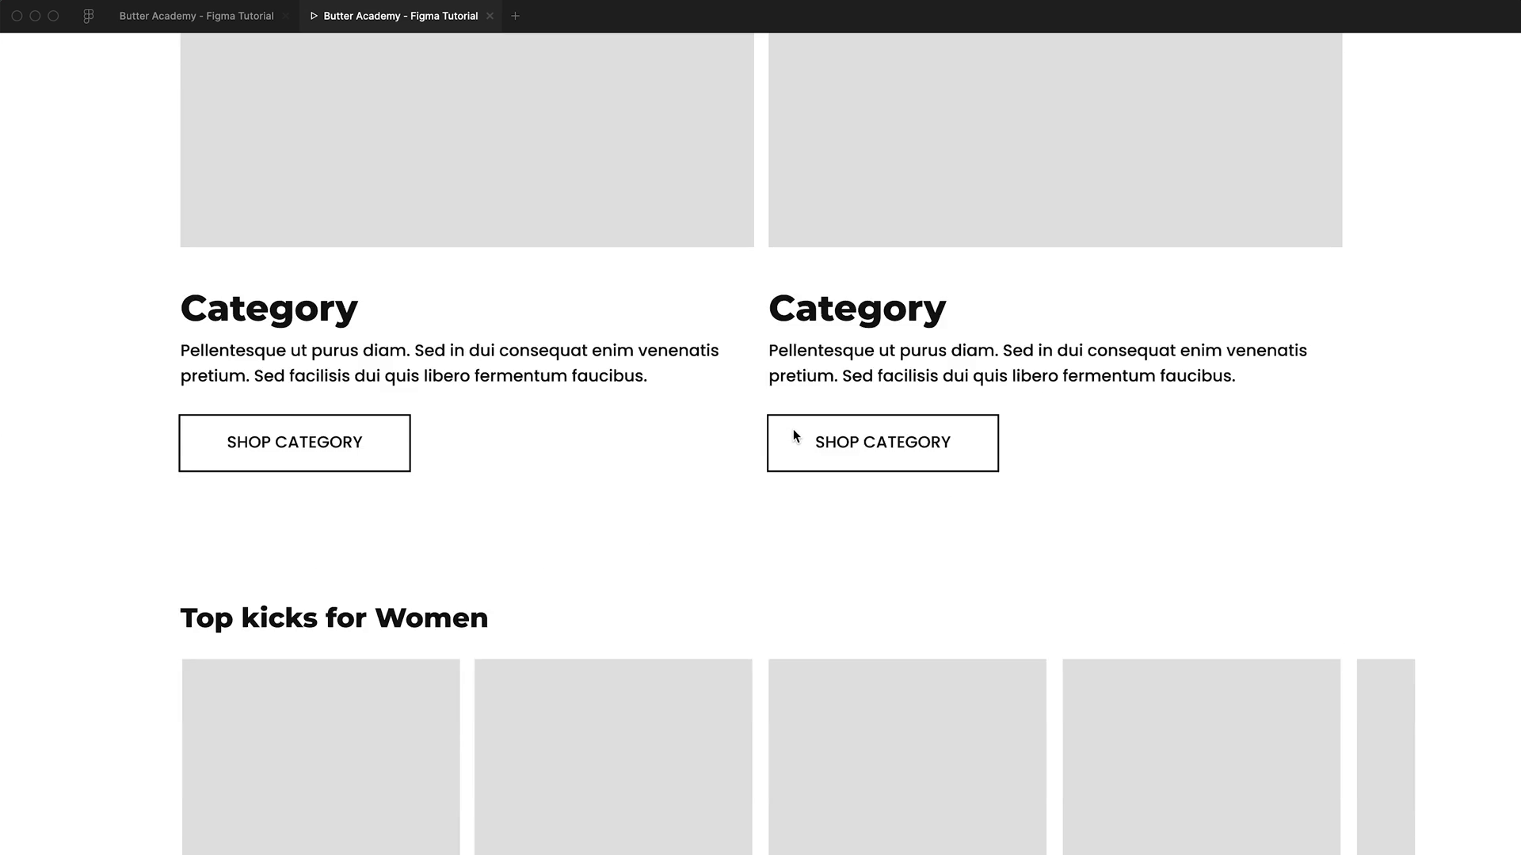
Return to the header of the previewed Women page, reveal its clickable areas, and follow the Sam's Shoes logo to the home page
{"action": "scroll", "coordinate": [794, 435], "scroll_direction": "up", "scroll_amount": 15}
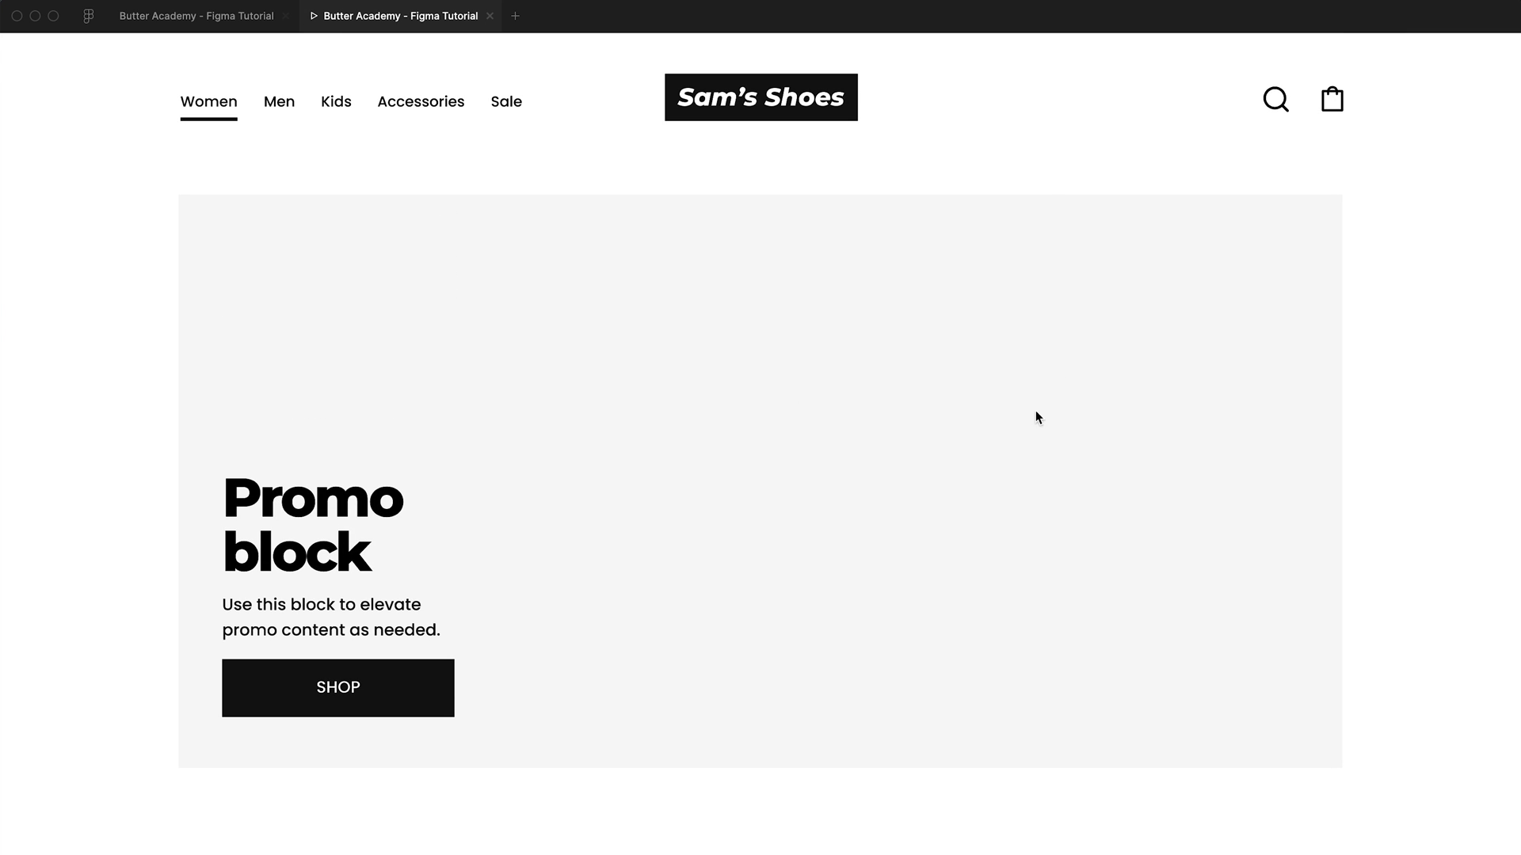
{"action": "left_click", "coordinate": [866, 434]}
{"action": "left_click", "coordinate": [791, 108]}
{"action": "scroll", "coordinate": [871, 372], "scroll_direction": "down", "scroll_amount": 2}
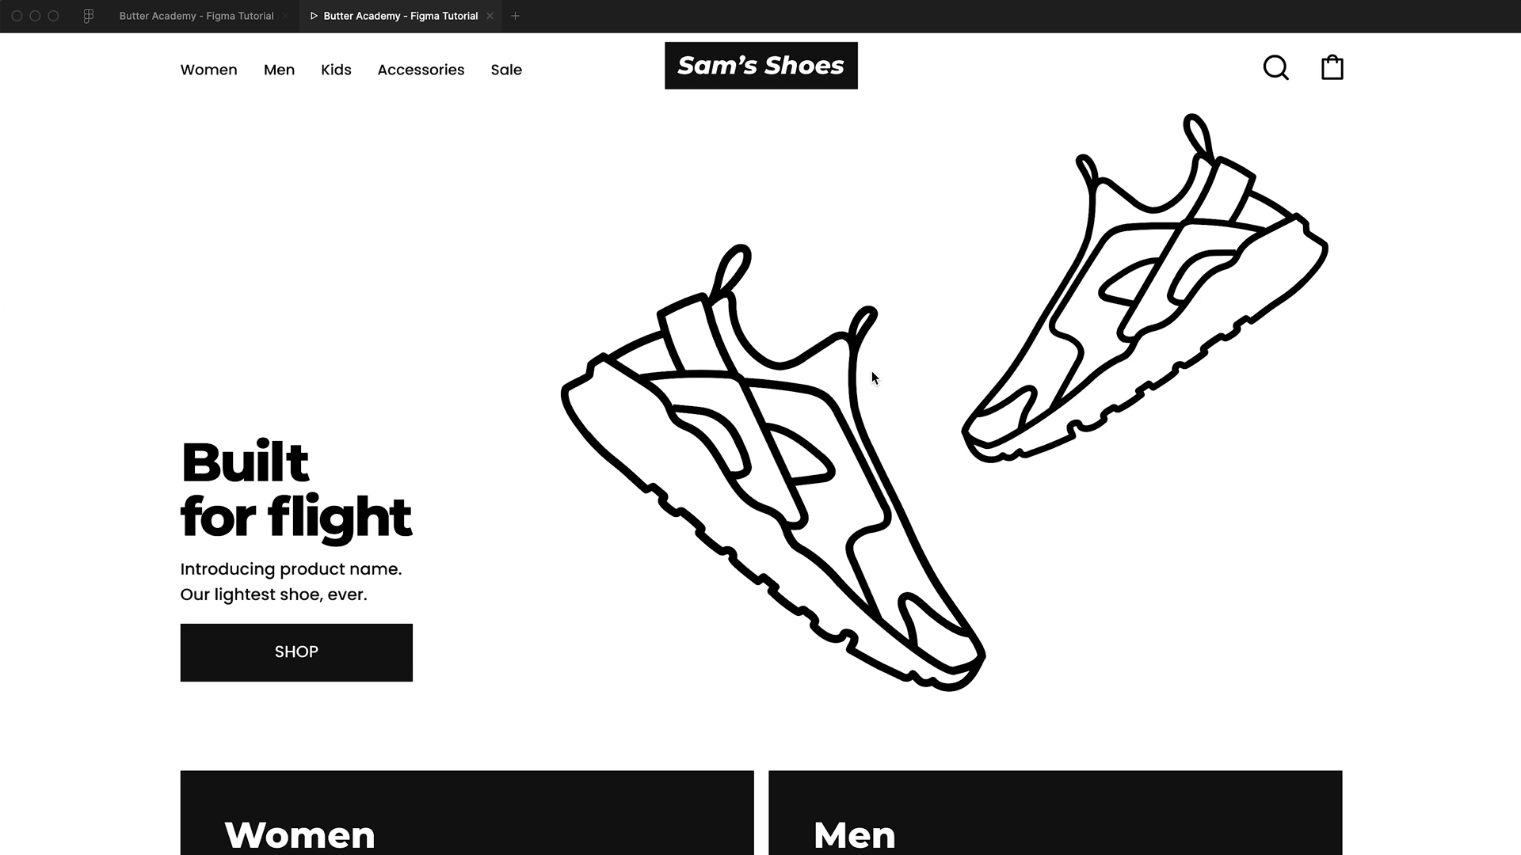
{"action": "scroll", "coordinate": [872, 371], "scroll_direction": "up", "scroll_amount": 2}
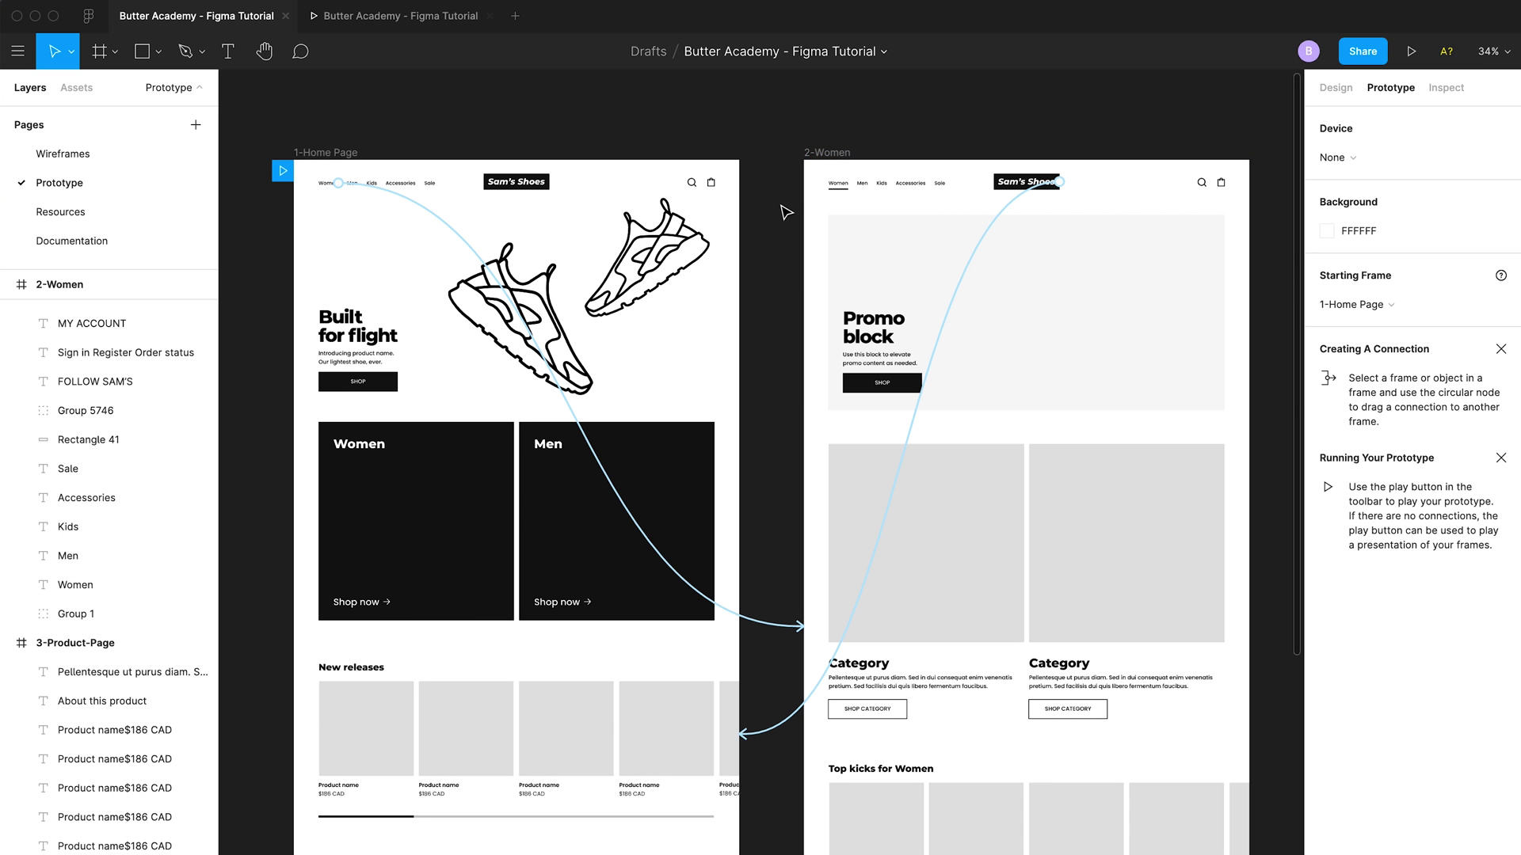
Examine the first product under Top kicks for Women in the 2-Women frame and its intended destination, the 3-Product-Page frame
{"action": "scroll", "coordinate": [782, 212], "scroll_direction": "right", "scroll_amount": 2}
{"action": "scroll", "coordinate": [783, 212], "scroll_direction": "down", "scroll_amount": 1}
{"action": "scroll", "coordinate": [783, 212], "scroll_direction": "down", "scroll_amount": 3}
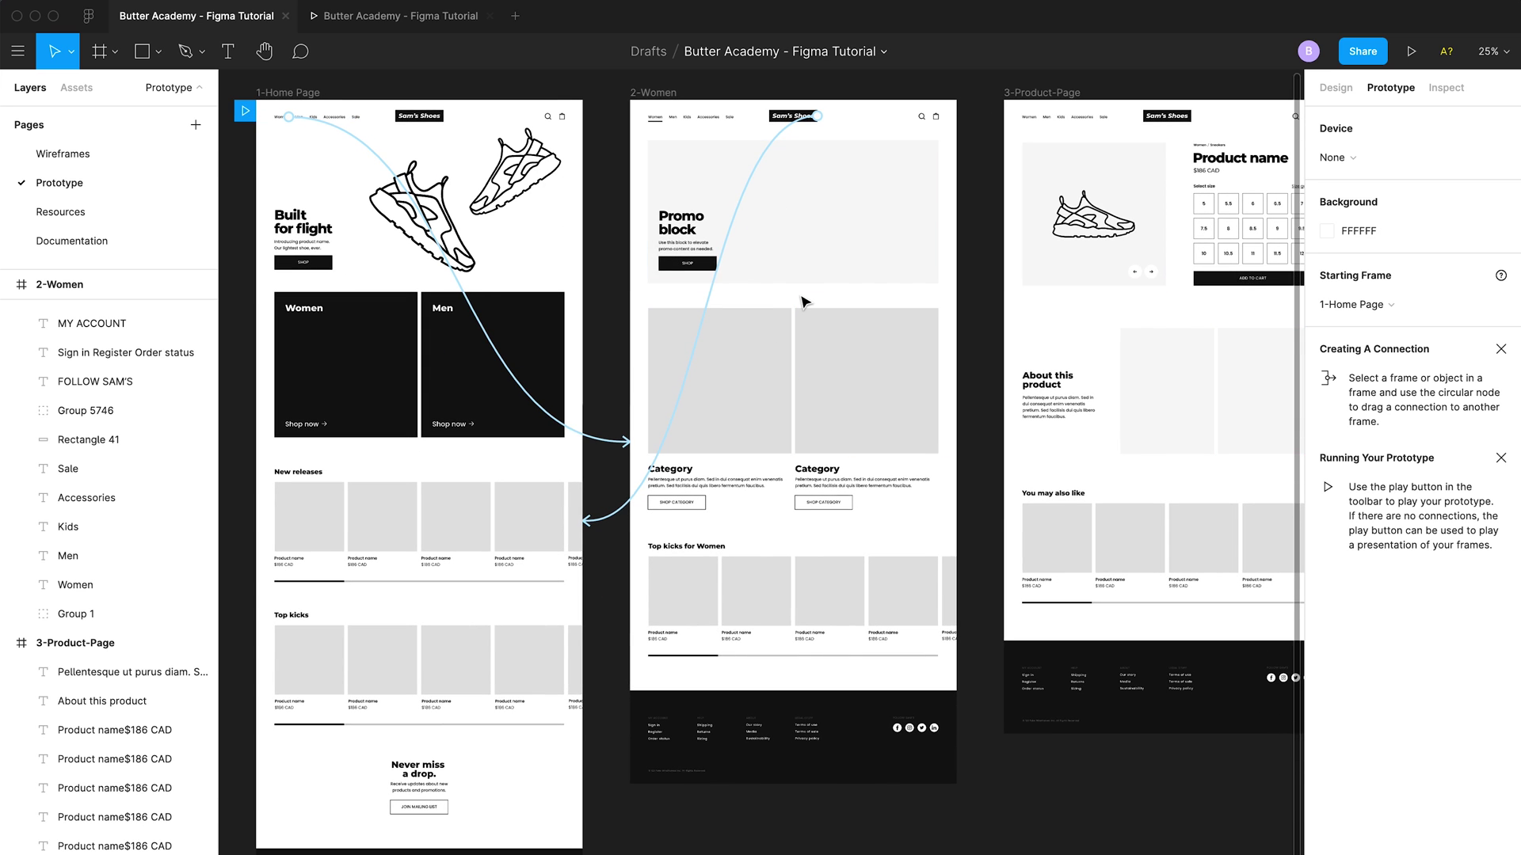
{"action": "scroll", "coordinate": [889, 382], "scroll_direction": "up", "scroll_amount": 4}
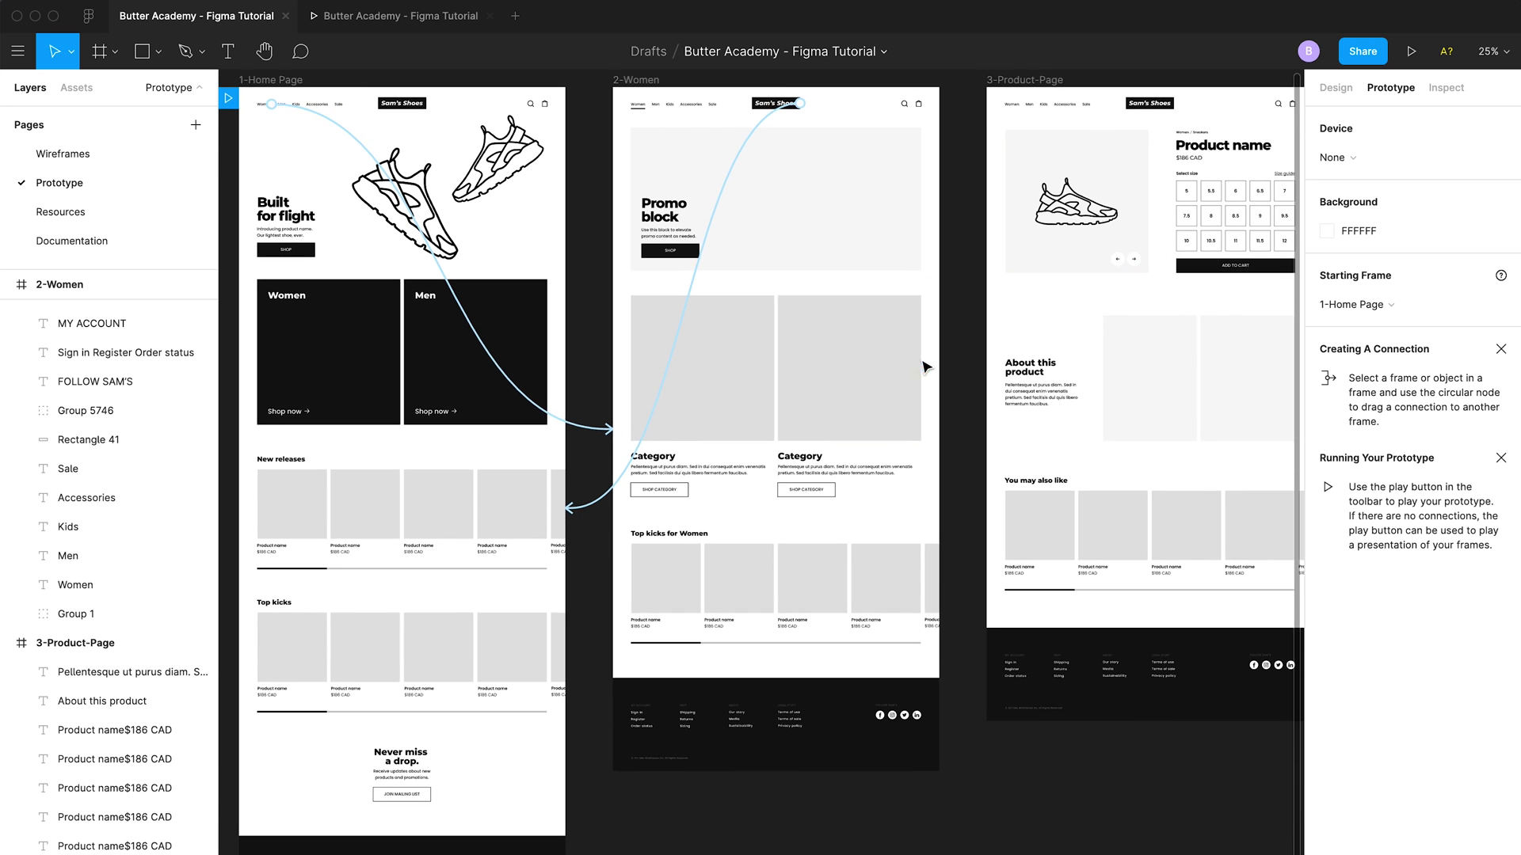
{"action": "scroll", "coordinate": [889, 373], "scroll_direction": "down", "scroll_amount": 2}
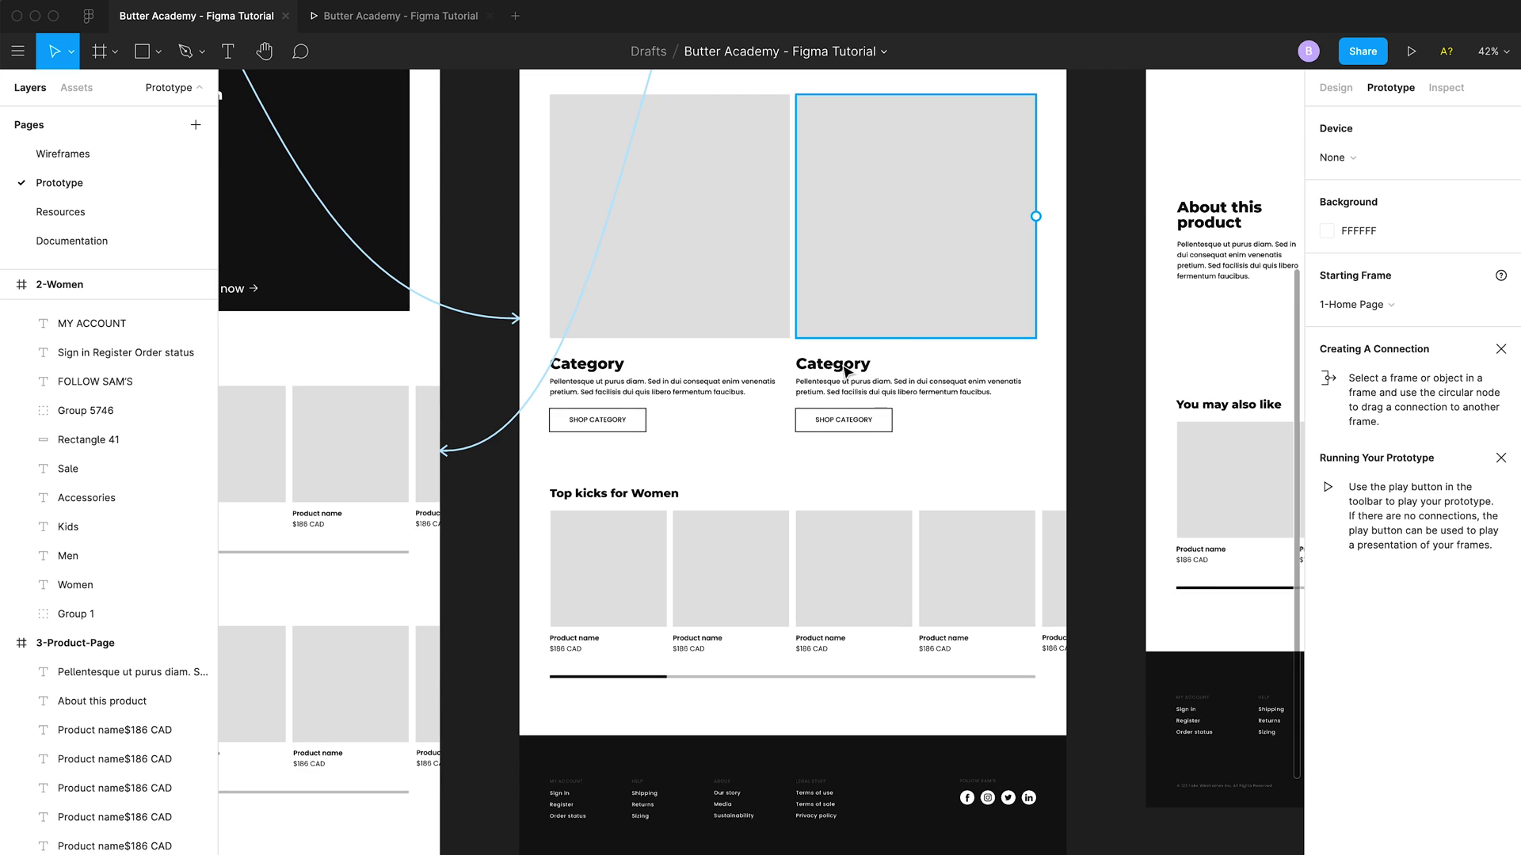
{"action": "scroll", "coordinate": [707, 495], "scroll_direction": "up", "scroll_amount": 3}
{"action": "scroll", "coordinate": [577, 536], "scroll_direction": "down", "scroll_amount": 3}
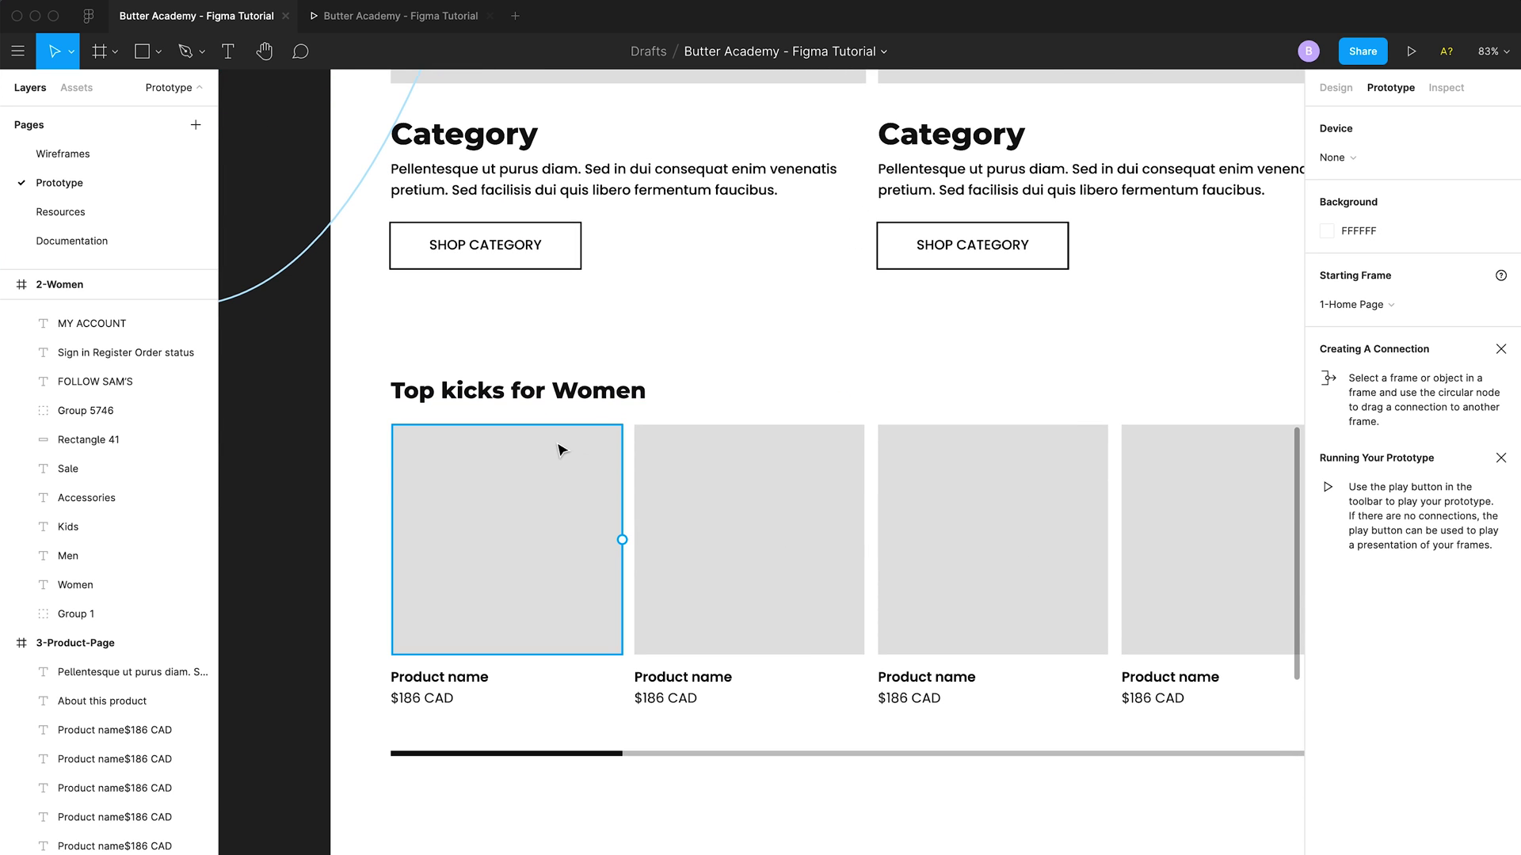
{"action": "scroll", "coordinate": [494, 485], "scroll_direction": "down", "scroll_amount": 2}
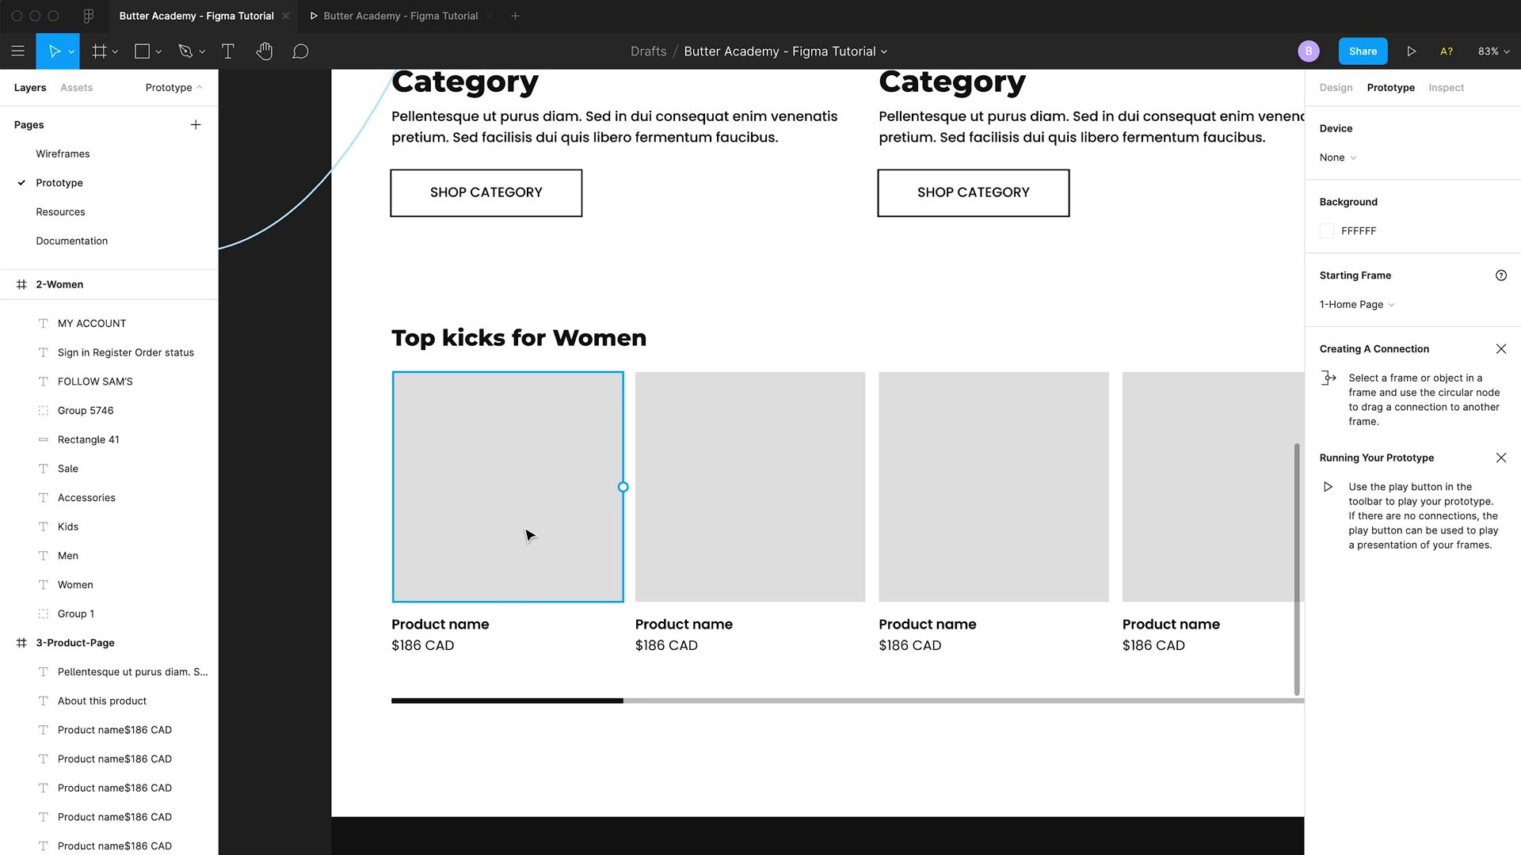
{"action": "scroll", "coordinate": [507, 563], "scroll_direction": "down", "scroll_amount": 5}
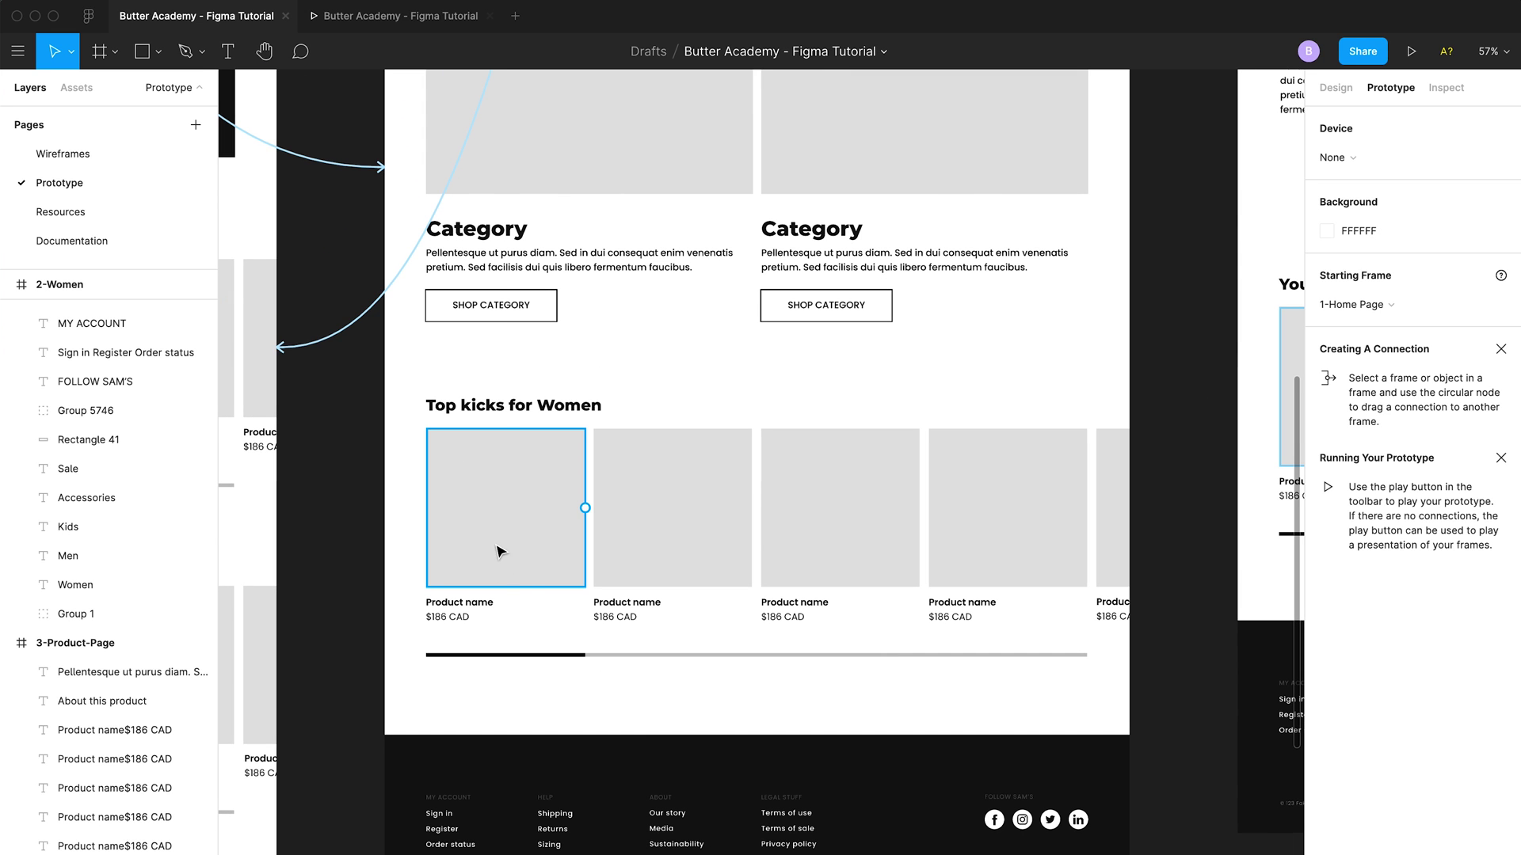
{"action": "left_click", "coordinate": [551, 571]}
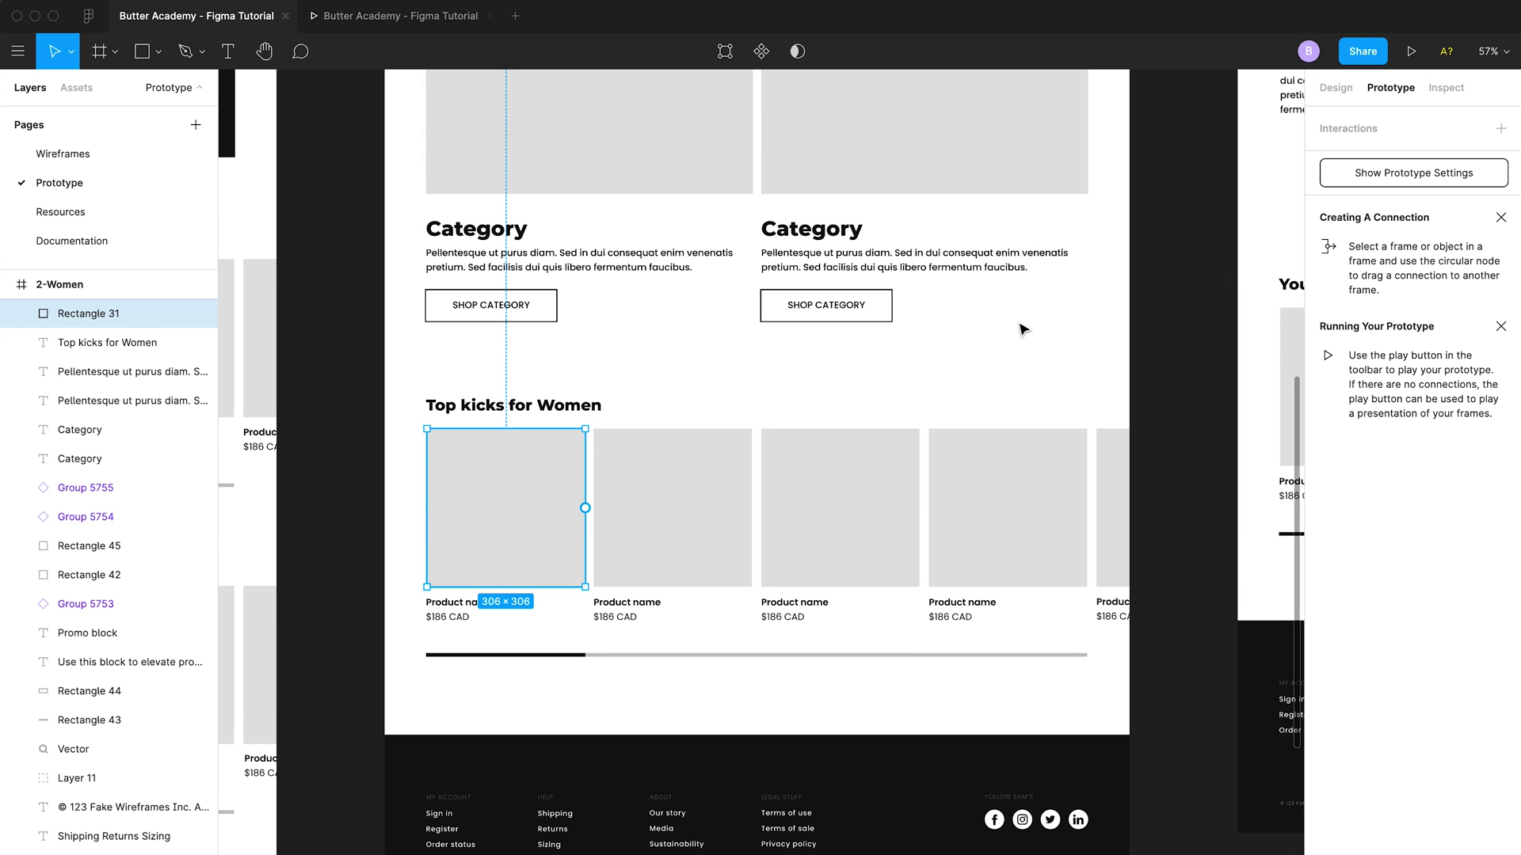
{"action": "scroll", "coordinate": [1154, 289], "scroll_direction": "right", "scroll_amount": 5}
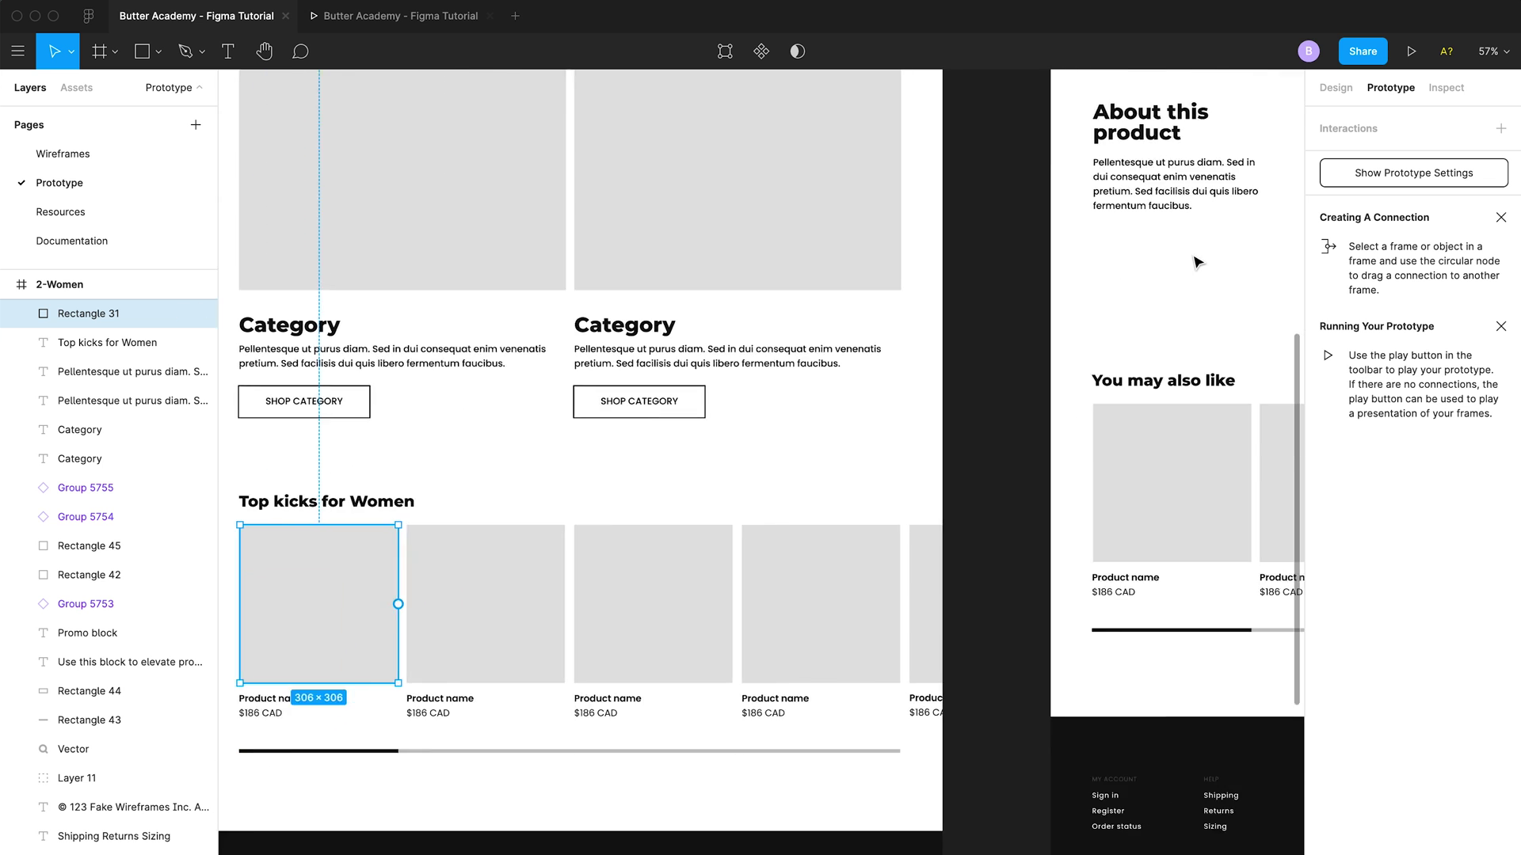
Group the first product image under Top kicks for Women with its product name and price text
{"action": "scroll", "coordinate": [959, 308], "scroll_direction": "left", "scroll_amount": 6}
{"action": "scroll", "coordinate": [960, 308], "scroll_direction": "down", "scroll_amount": 2}
{"action": "scroll", "coordinate": [787, 343], "scroll_direction": "up", "scroll_amount": 4}
{"action": "scroll", "coordinate": [713, 418], "scroll_direction": "down", "scroll_amount": 2}
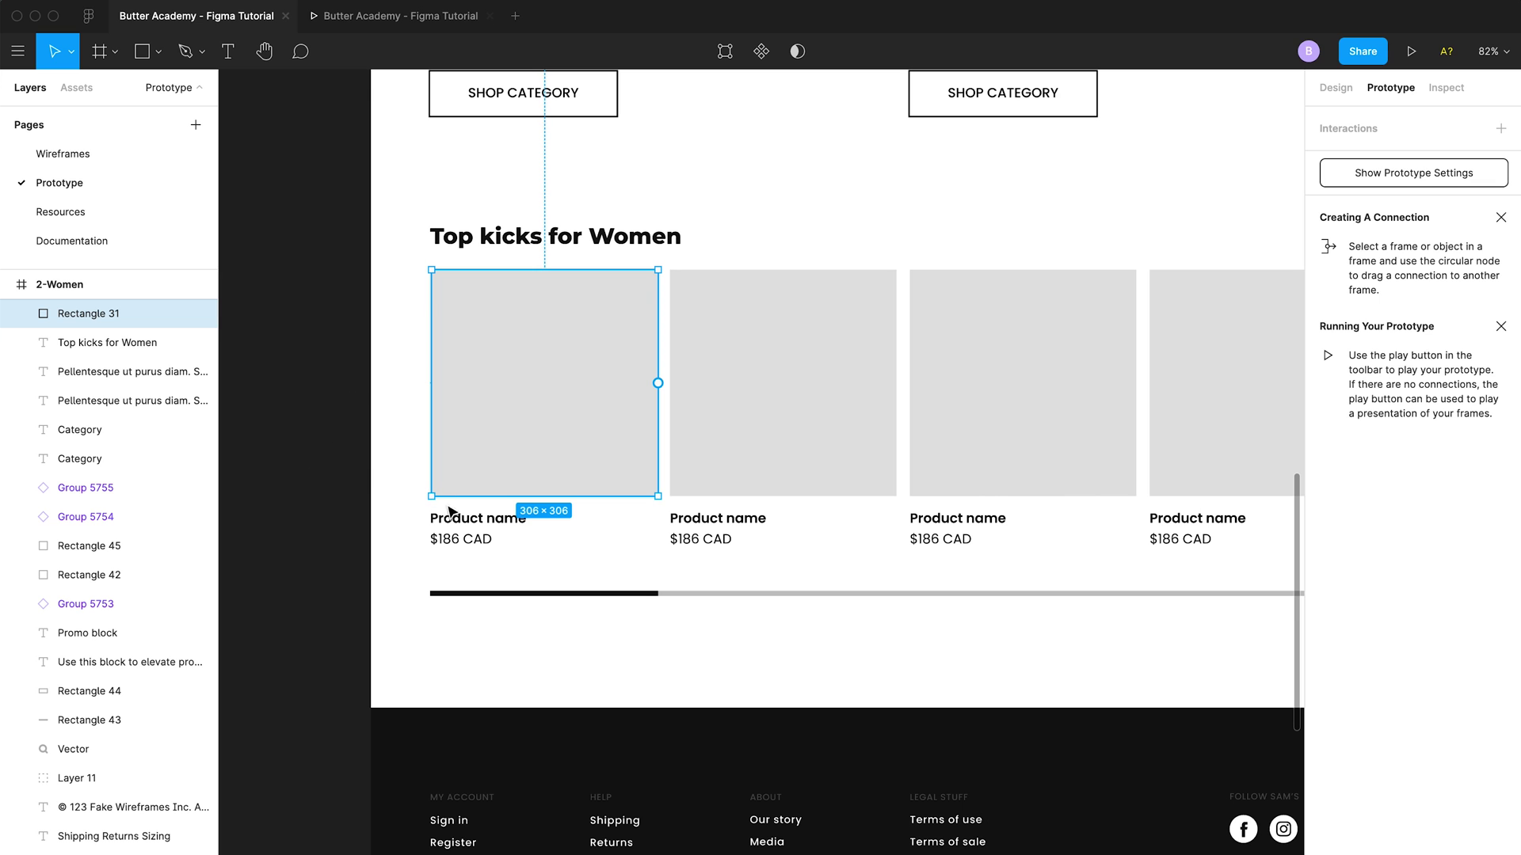
{"action": "left_click_drag", "start_coordinate": [328, 392], "coordinate": [467, 546]}
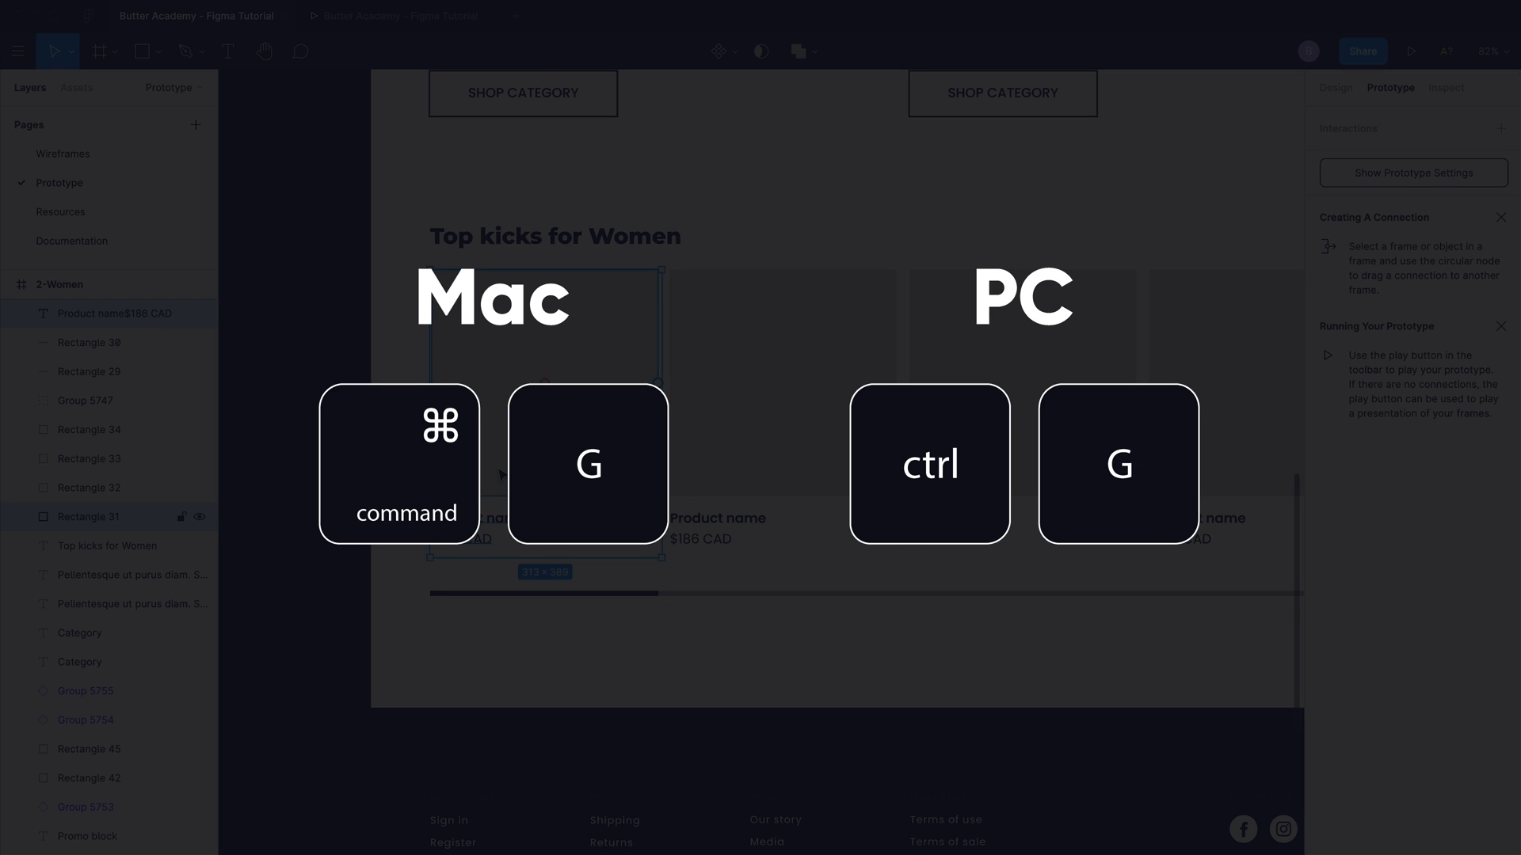
{"action": "key", "text": "super+g"}
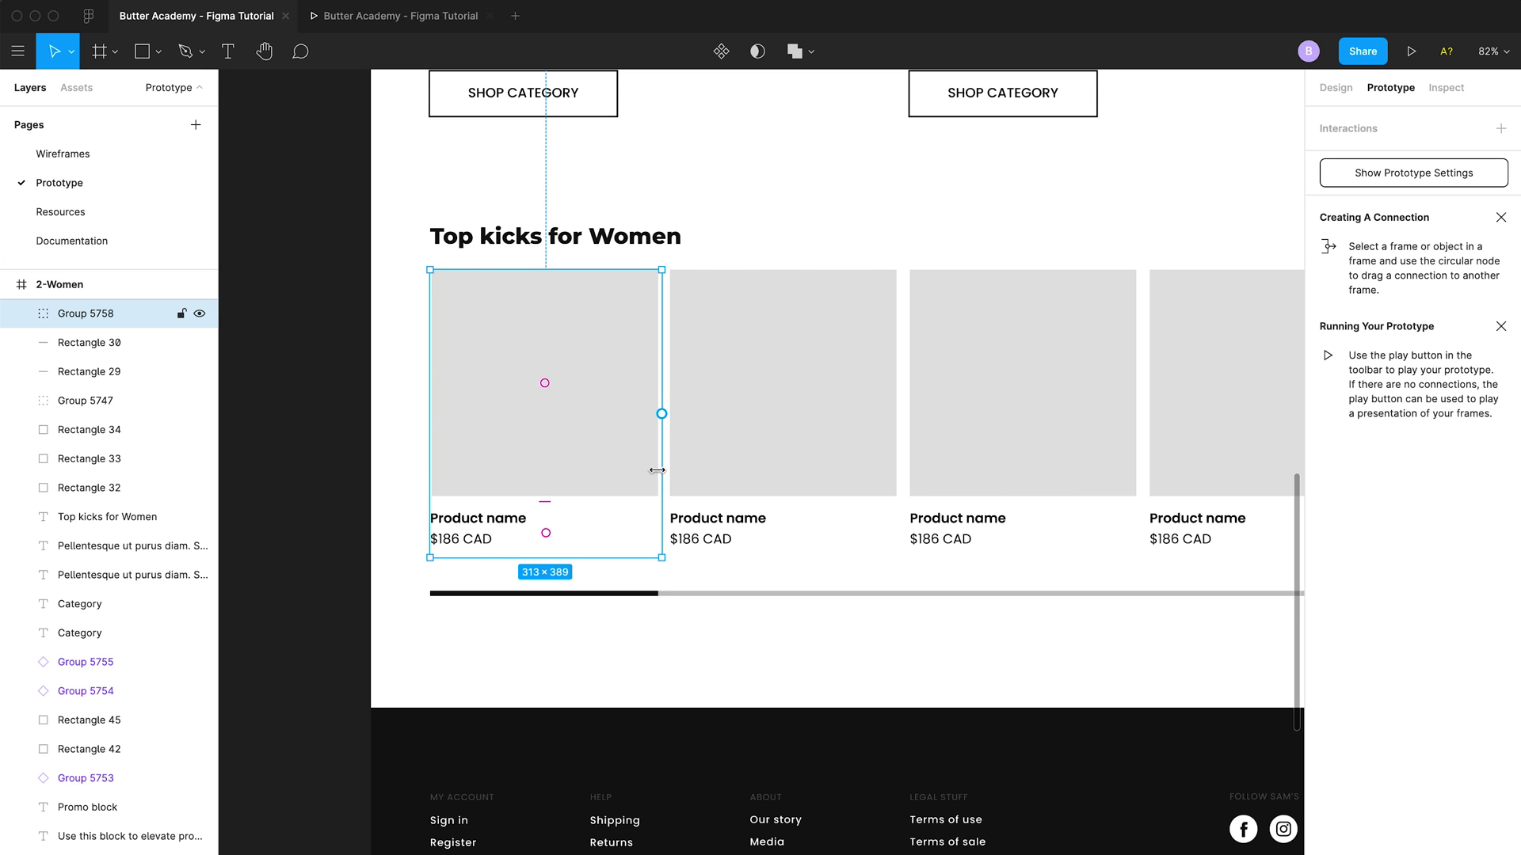
Connect the grouped first product to the 3-Product-Page frame with an On Click, Navigate To interaction and Instant animation
{"action": "left_click_drag", "start_coordinate": [662, 414], "coordinate": [1021, 340]}
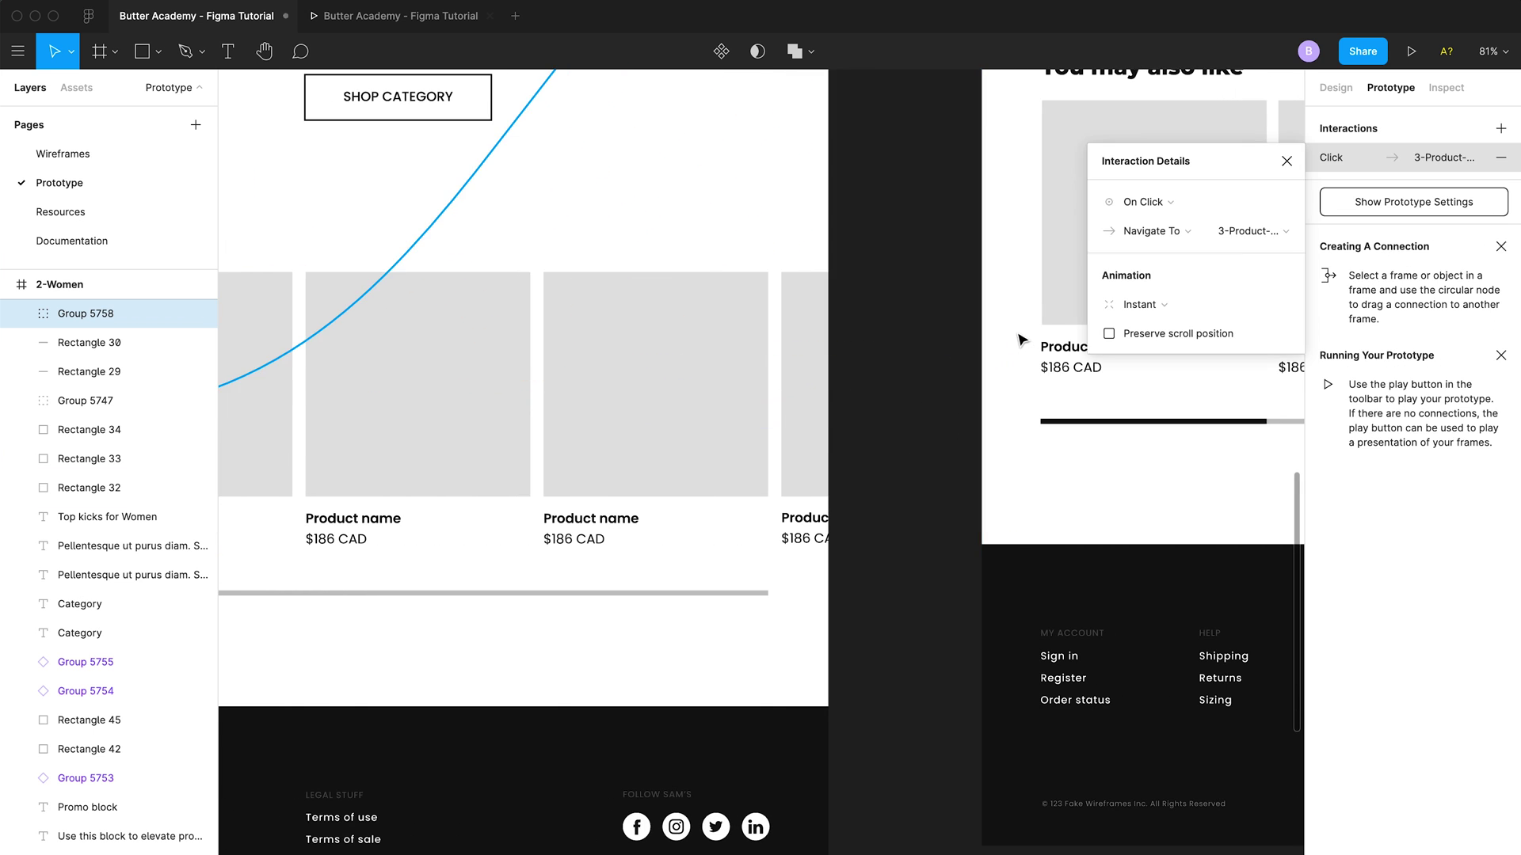
{"action": "scroll", "coordinate": [1022, 340], "scroll_direction": "down", "scroll_amount": 5}
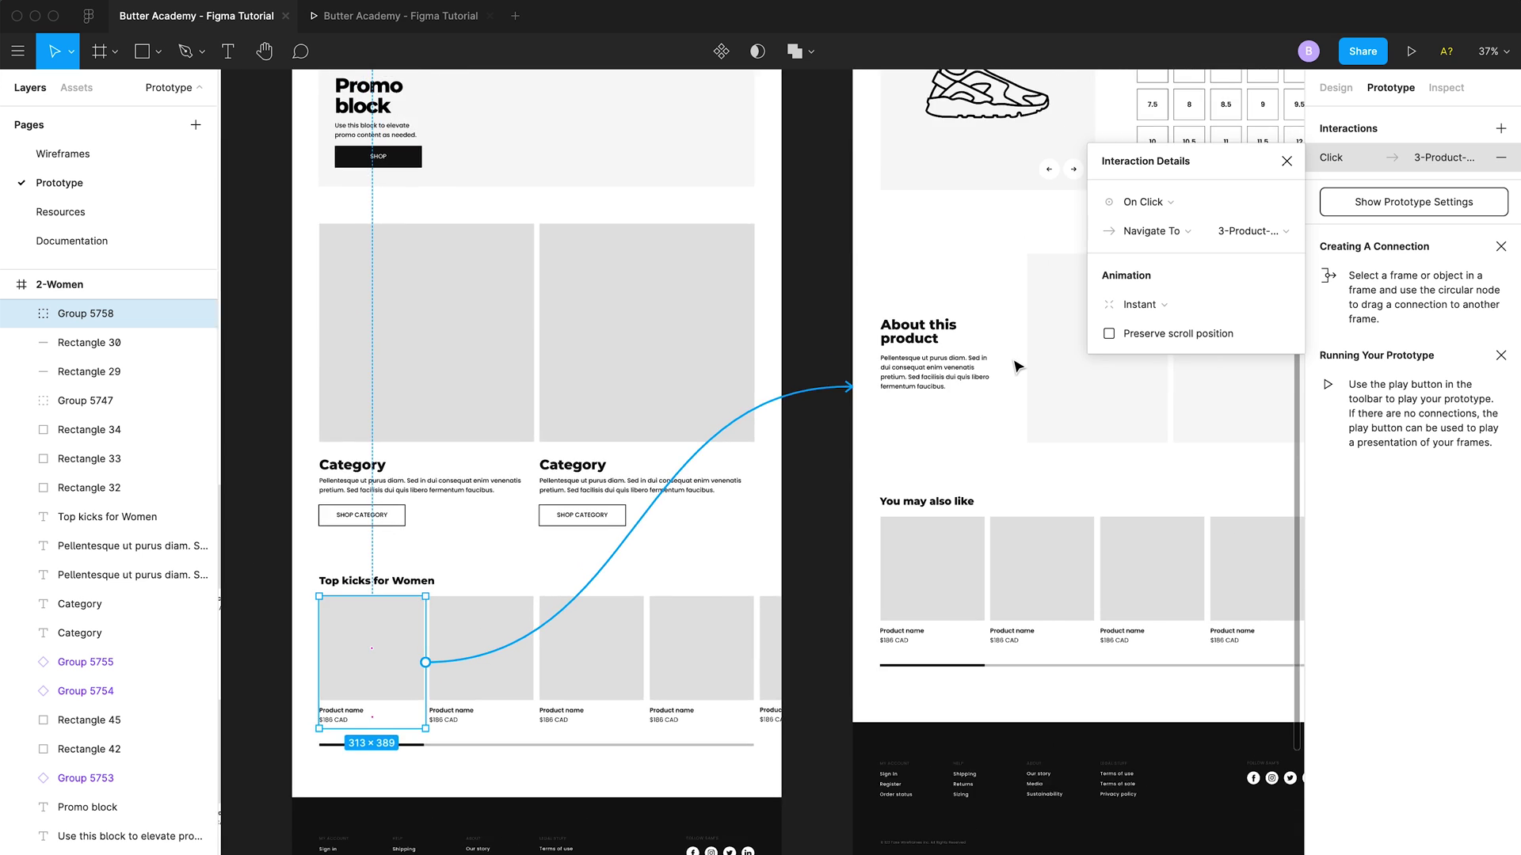
{"action": "scroll", "coordinate": [1018, 366], "scroll_direction": "down", "scroll_amount": 3}
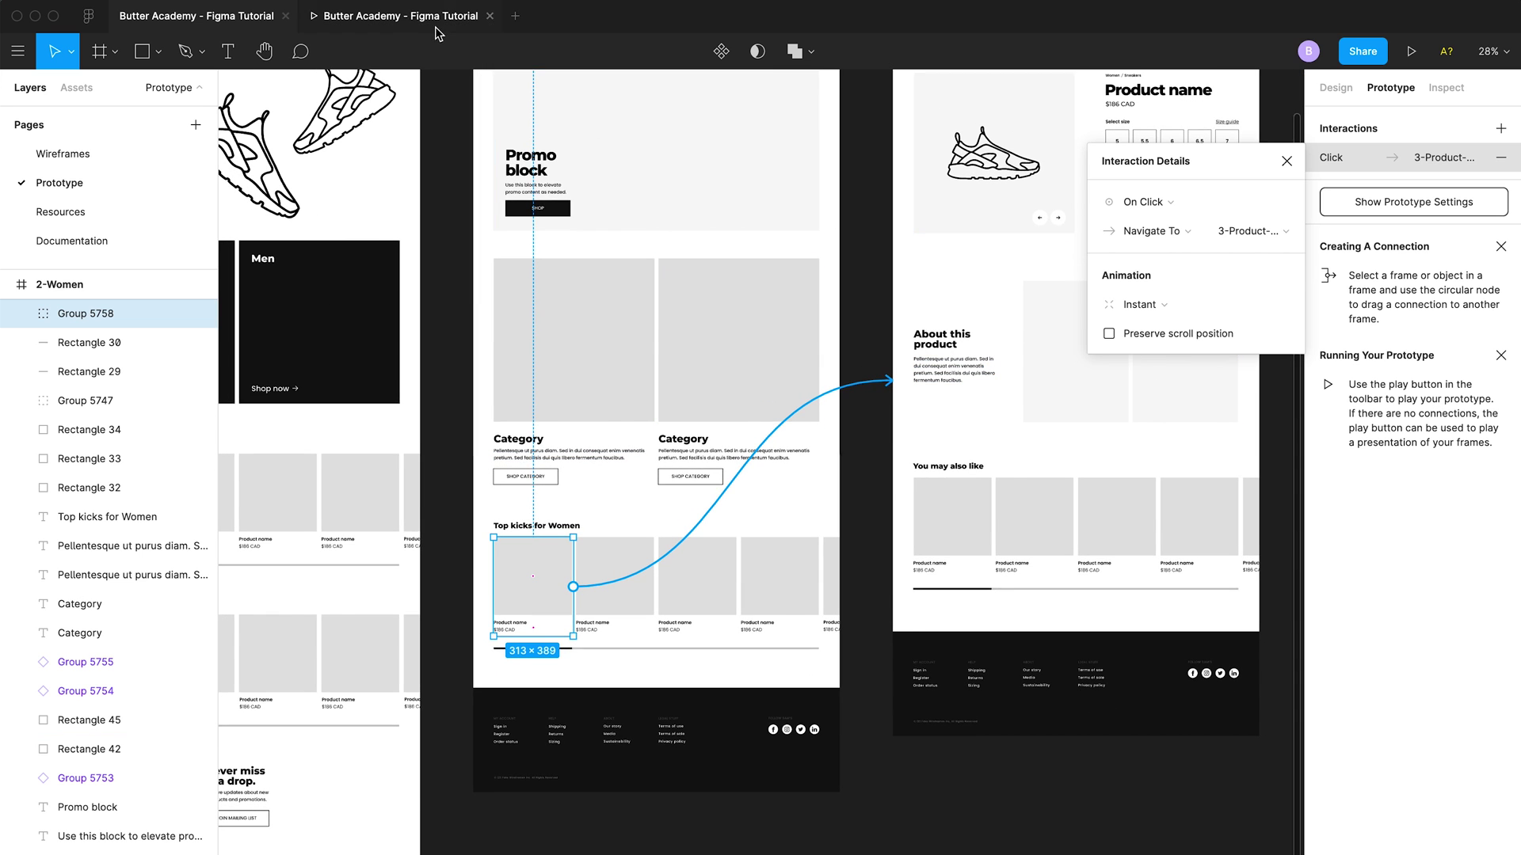
Test the product link in the preview by going to the Women page and opening the first product under Top kicks for Women
{"action": "left_click", "coordinate": [436, 28]}
{"action": "scroll", "coordinate": [600, 503], "scroll_direction": "down", "scroll_amount": 2}
{"action": "scroll", "coordinate": [600, 503], "scroll_direction": "up", "scroll_amount": 2}
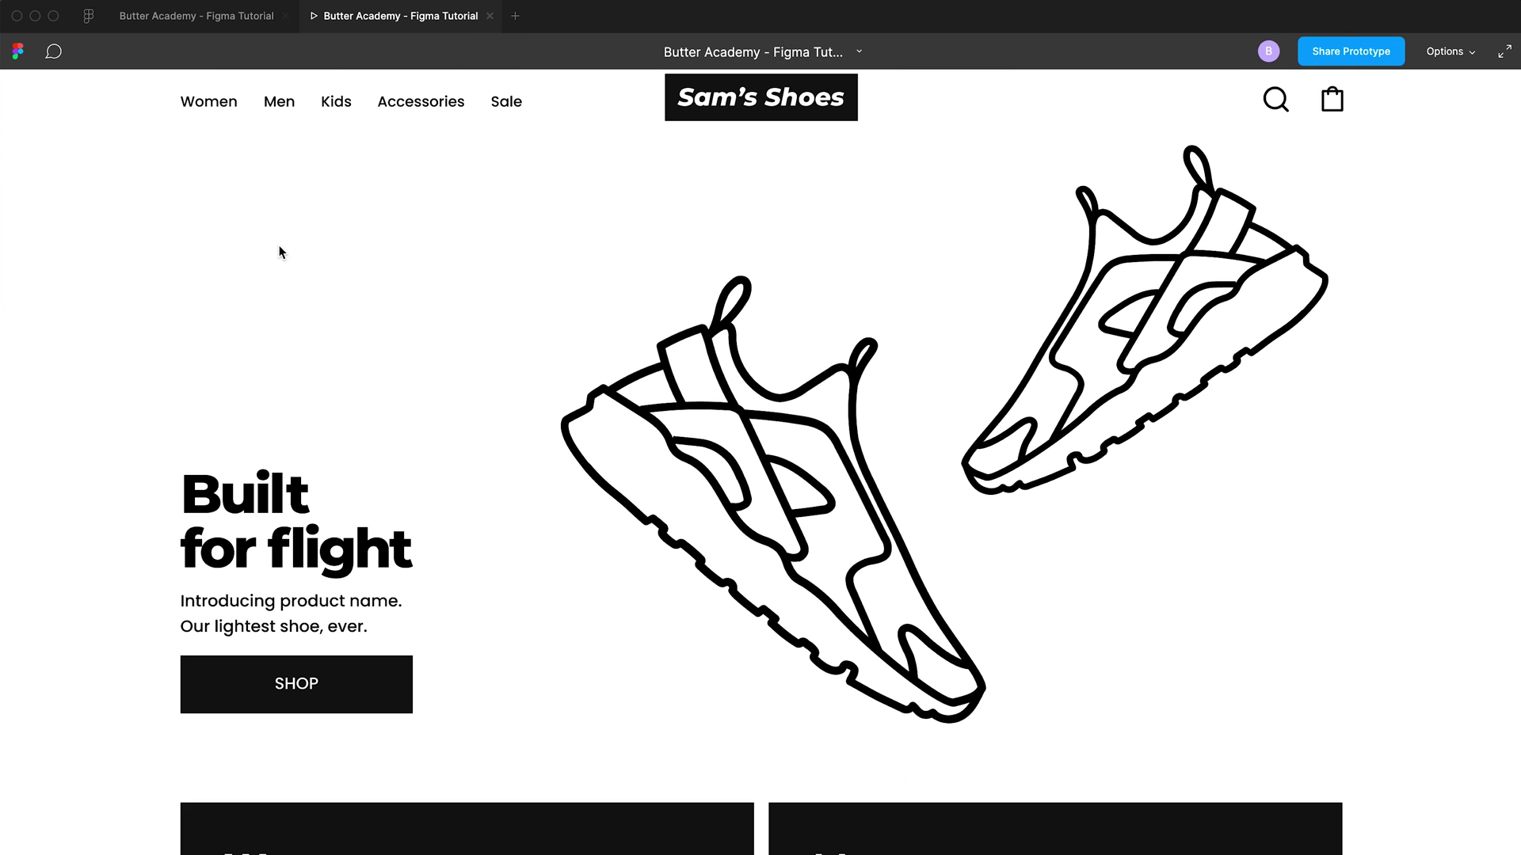
{"action": "left_click", "coordinate": [224, 108]}
{"action": "scroll", "coordinate": [292, 372], "scroll_direction": "down", "scroll_amount": 10}
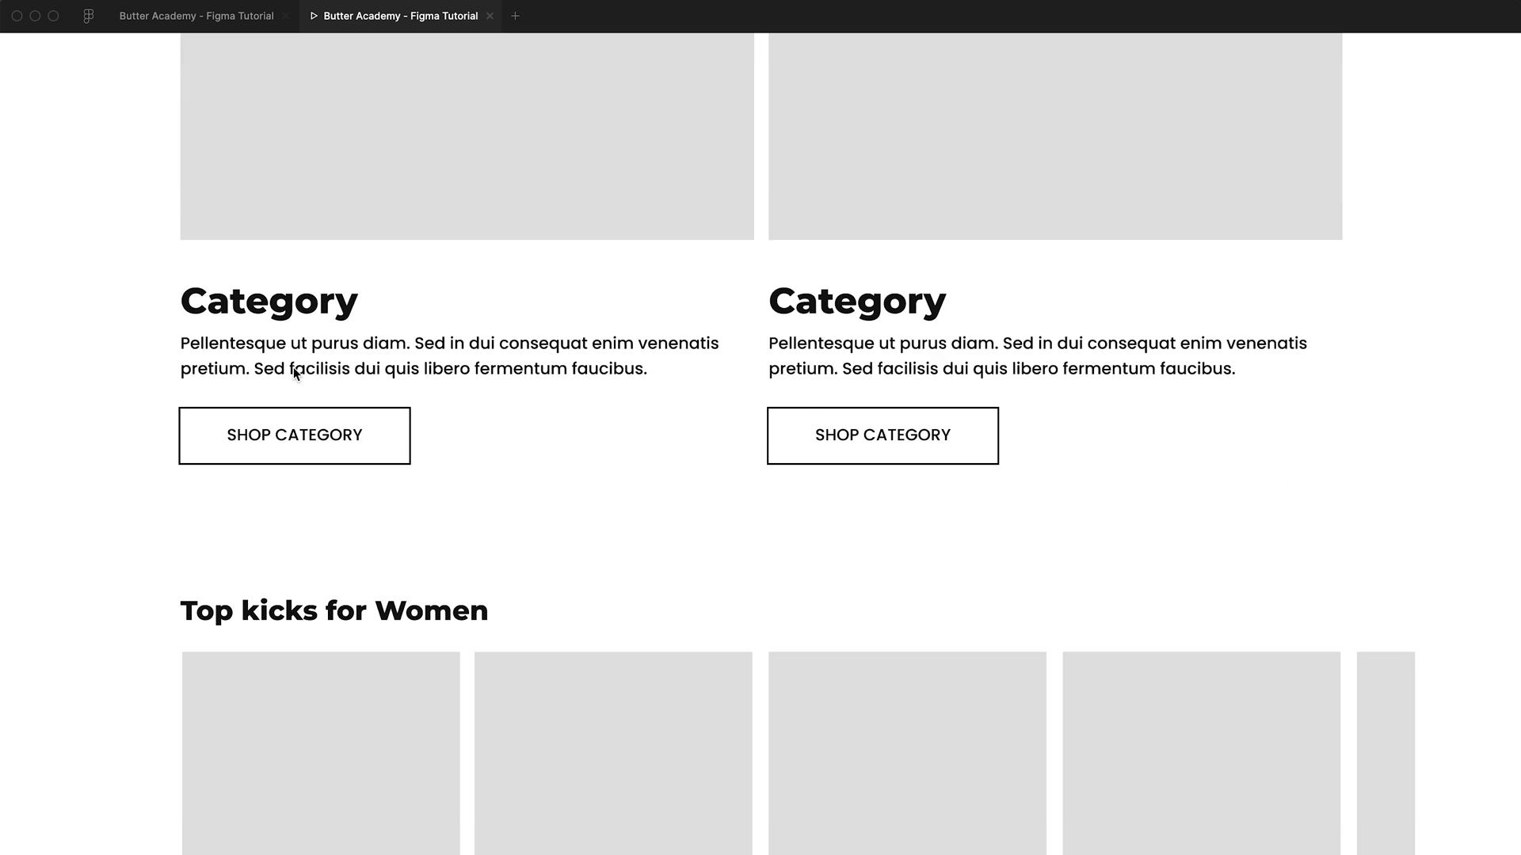
{"action": "scroll", "coordinate": [293, 372], "scroll_direction": "down", "scroll_amount": 3}
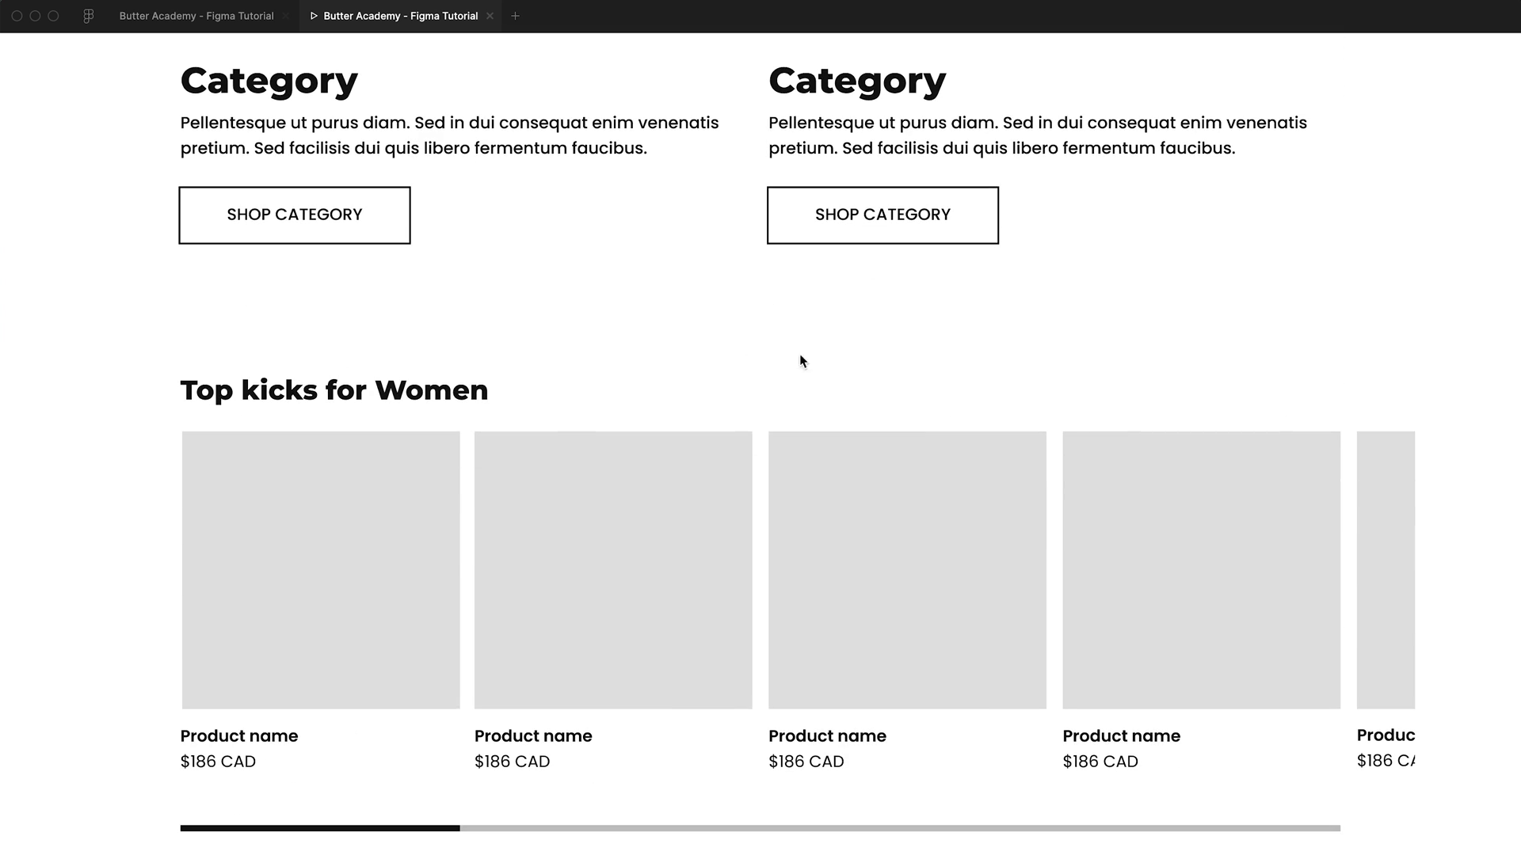
{"action": "left_click", "coordinate": [746, 364]}
{"action": "left_click", "coordinate": [353, 601]}
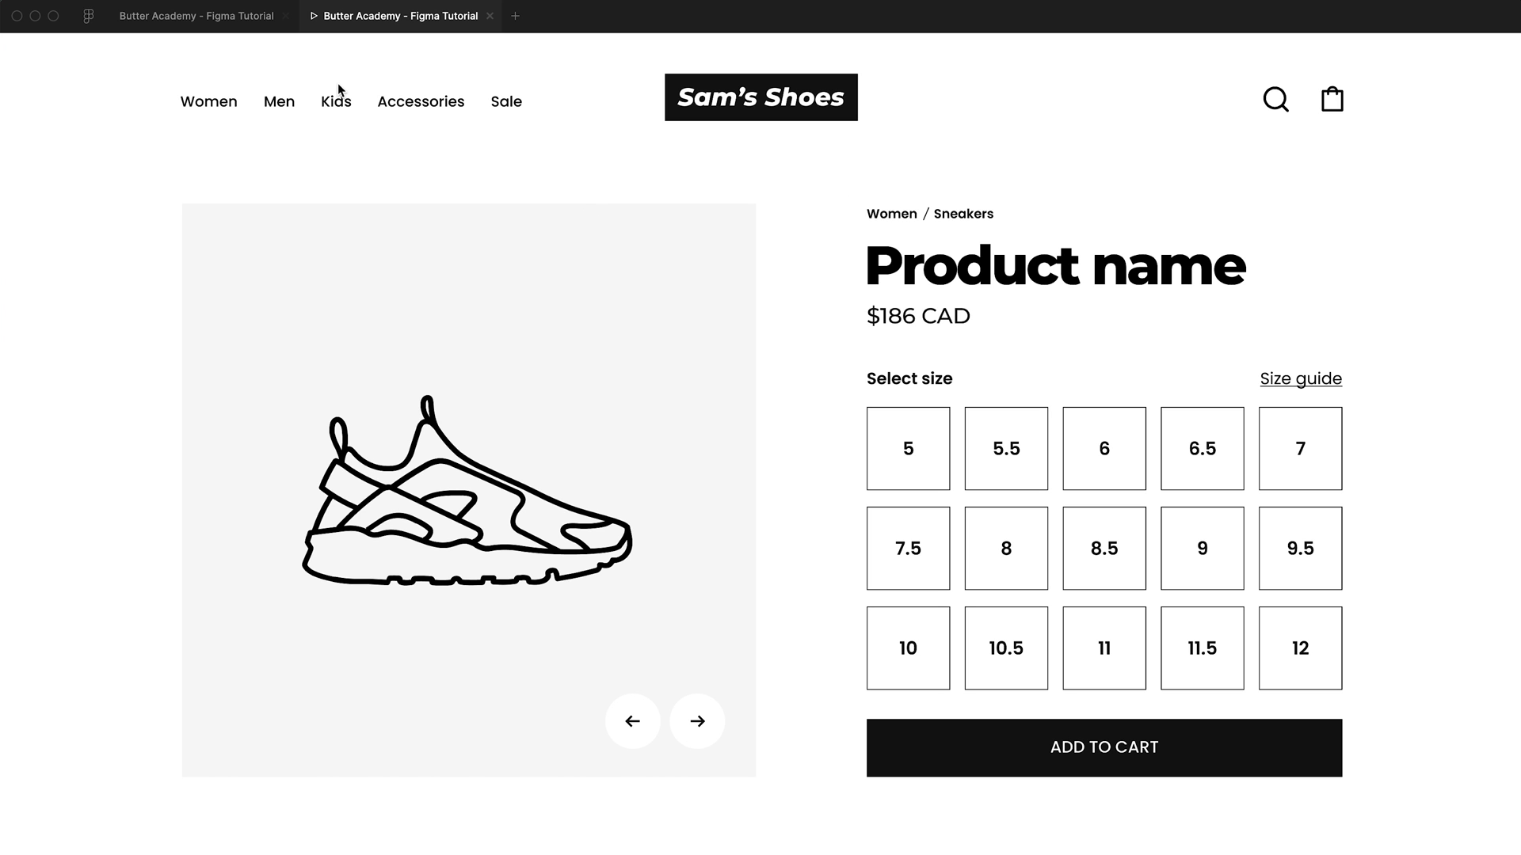
Connect the Women breadcrumb text in the 3-Product-Page frame to the 2-Women frame with an On Click, Navigate To interaction
{"action": "left_click", "coordinate": [197, 16]}
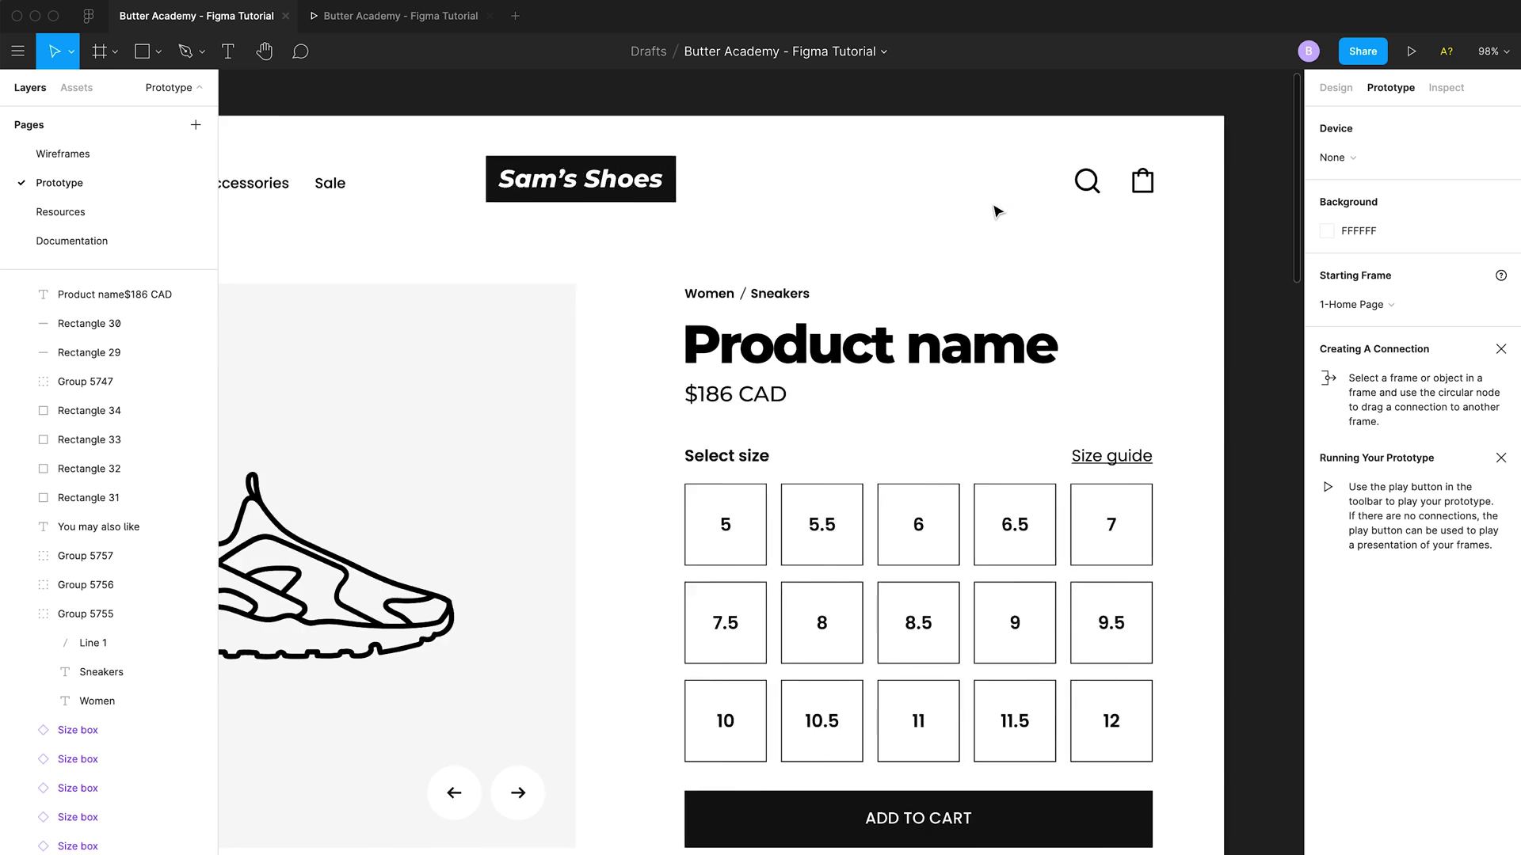
{"action": "left_click", "coordinate": [827, 287]}
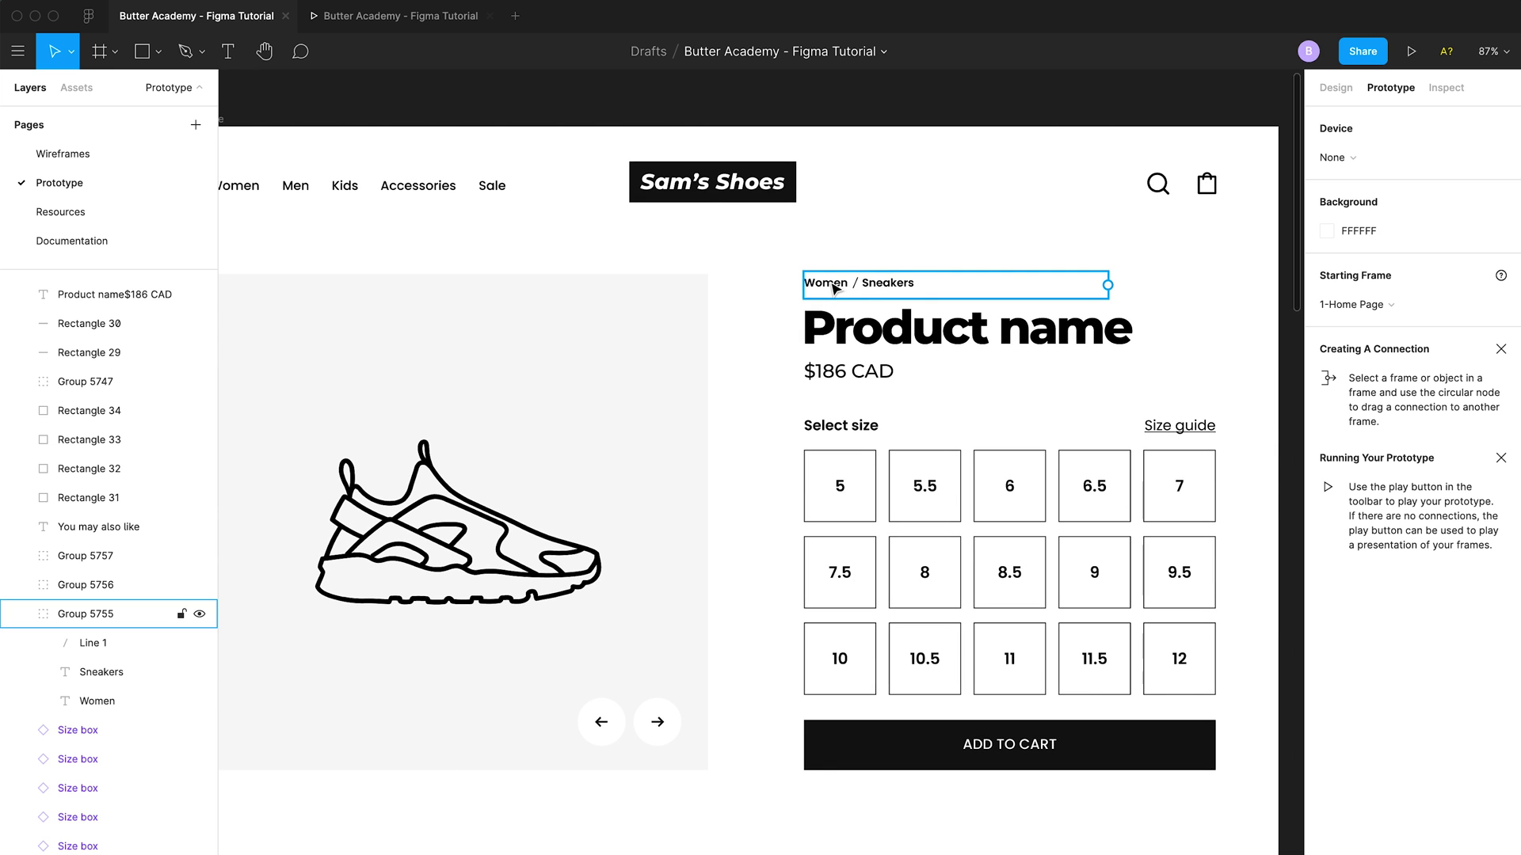
{"action": "double_click", "coordinate": [834, 289]}
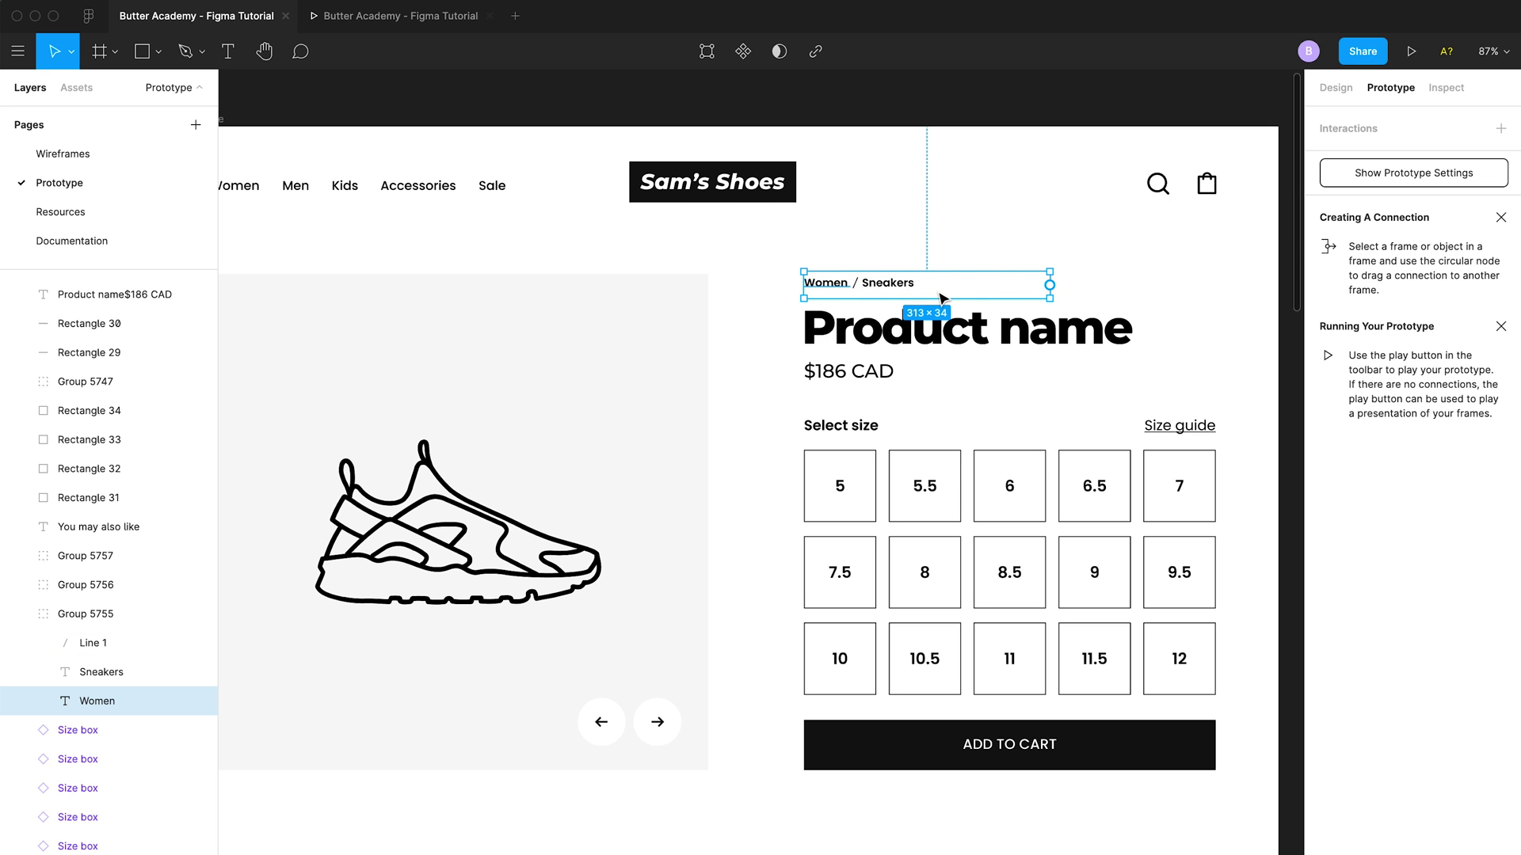
{"action": "scroll", "coordinate": [941, 297], "scroll_direction": "down", "scroll_amount": 3}
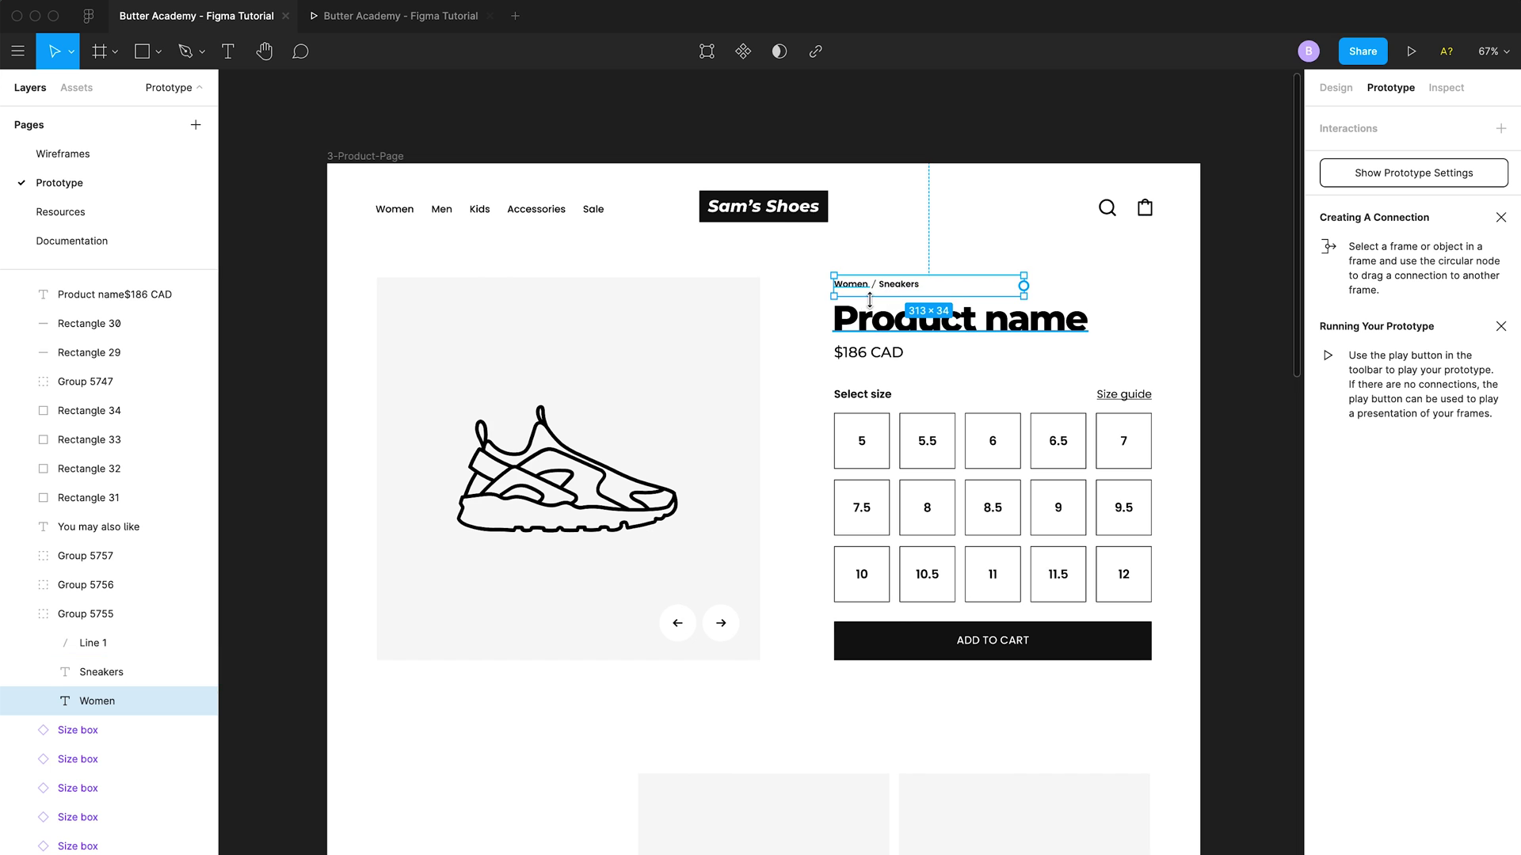
{"action": "scroll", "coordinate": [959, 301], "scroll_direction": "left", "scroll_amount": 4}
{"action": "scroll", "coordinate": [954, 299], "scroll_direction": "down", "scroll_amount": 2}
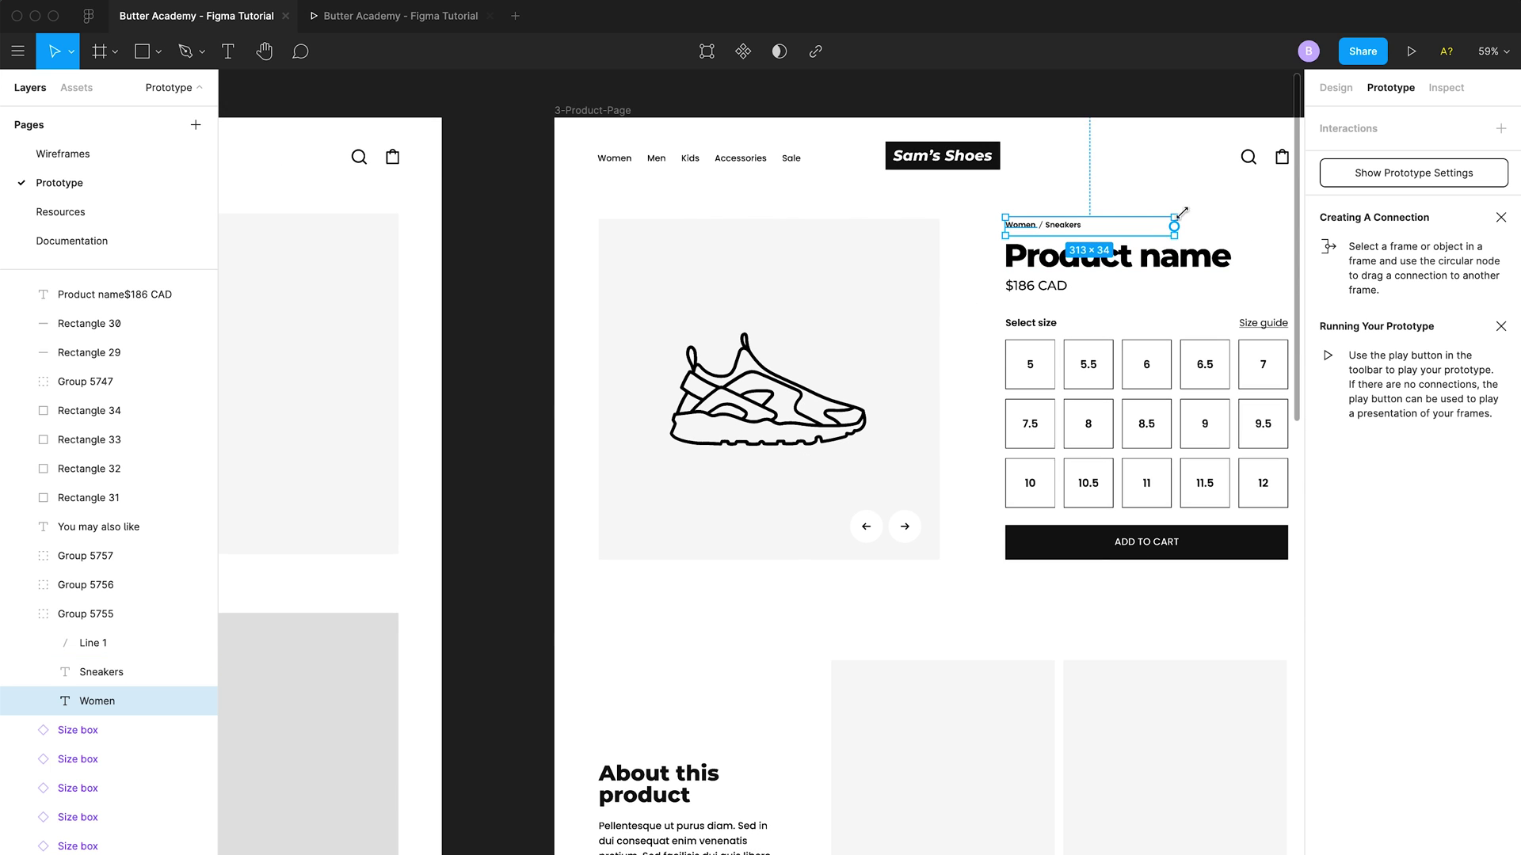
{"action": "left_click_drag", "start_coordinate": [1174, 227], "coordinate": [396, 570]}
{"action": "scroll", "coordinate": [396, 573], "scroll_direction": "down", "scroll_amount": 5}
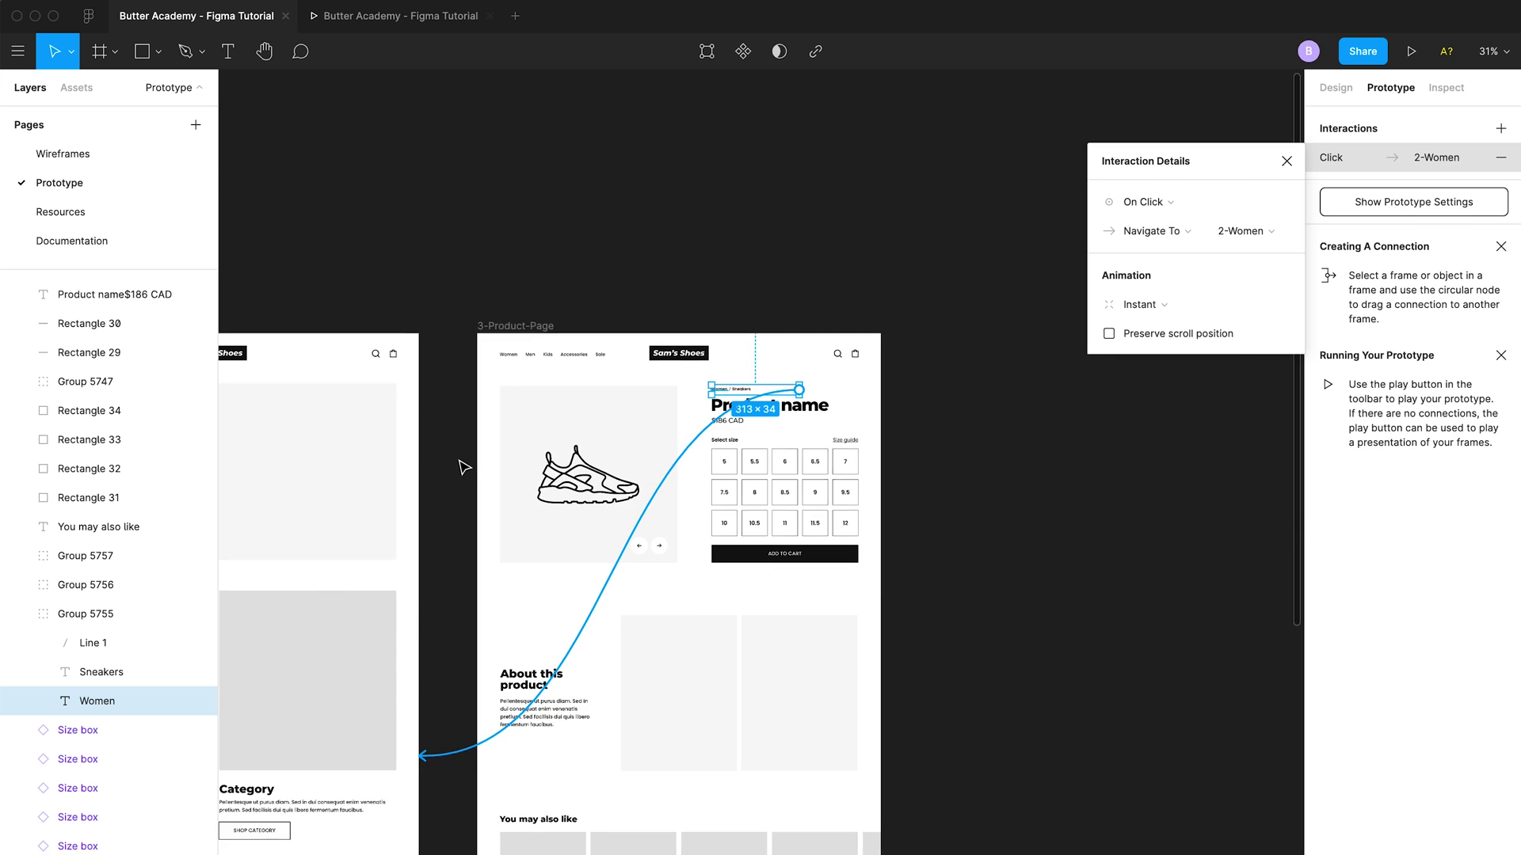
{"action": "scroll", "coordinate": [420, 450], "scroll_direction": "down", "scroll_amount": 3}
{"action": "scroll", "coordinate": [421, 450], "scroll_direction": "left", "scroll_amount": 3}
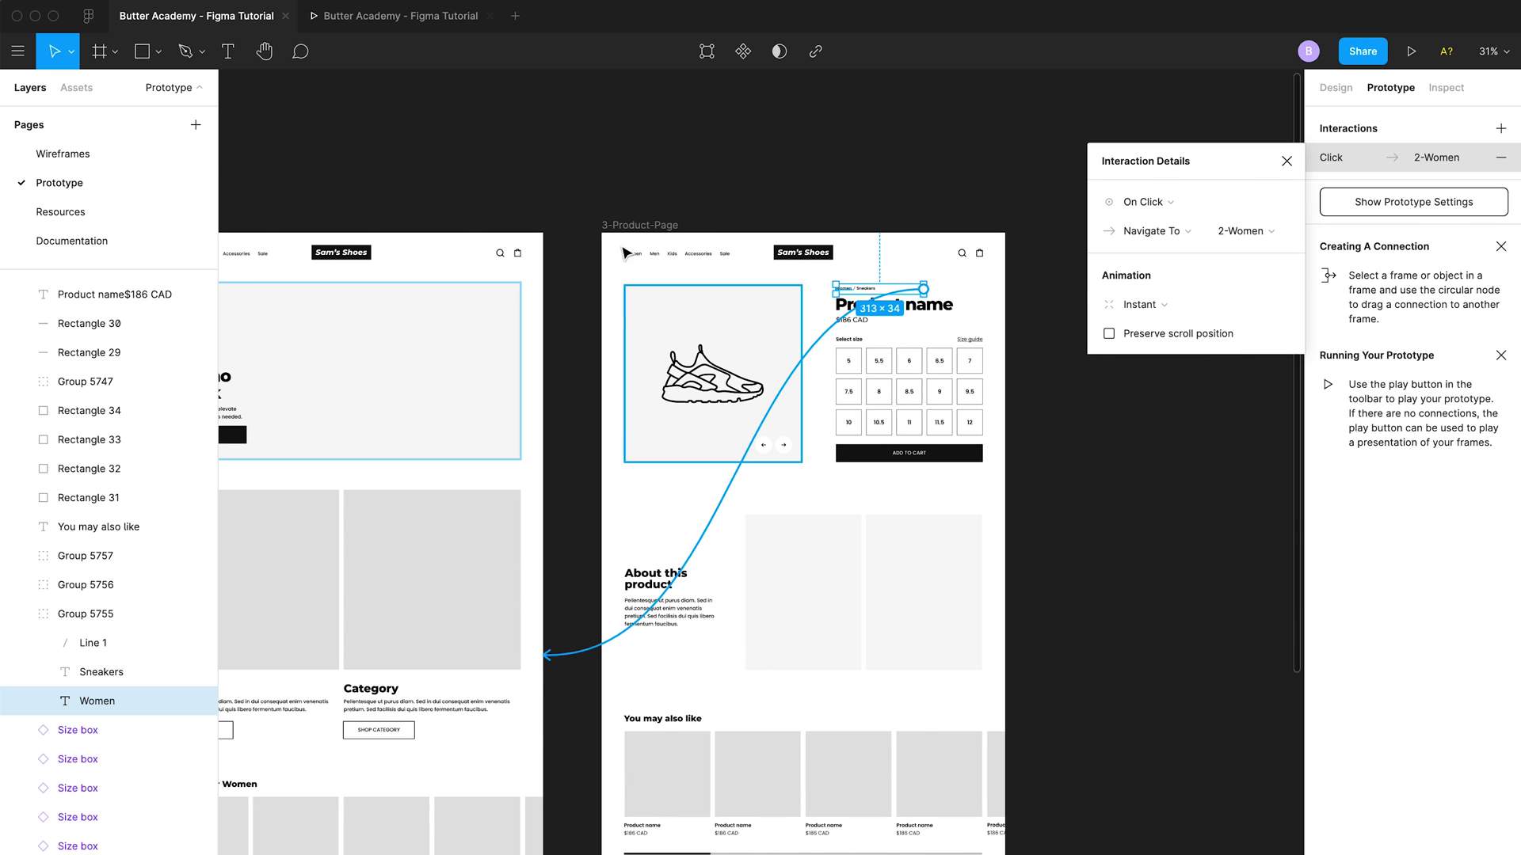
Reveal the clickable areas on the previewed product page and check the extent of the Women breadcrumb link
{"action": "left_click", "coordinate": [435, 24]}
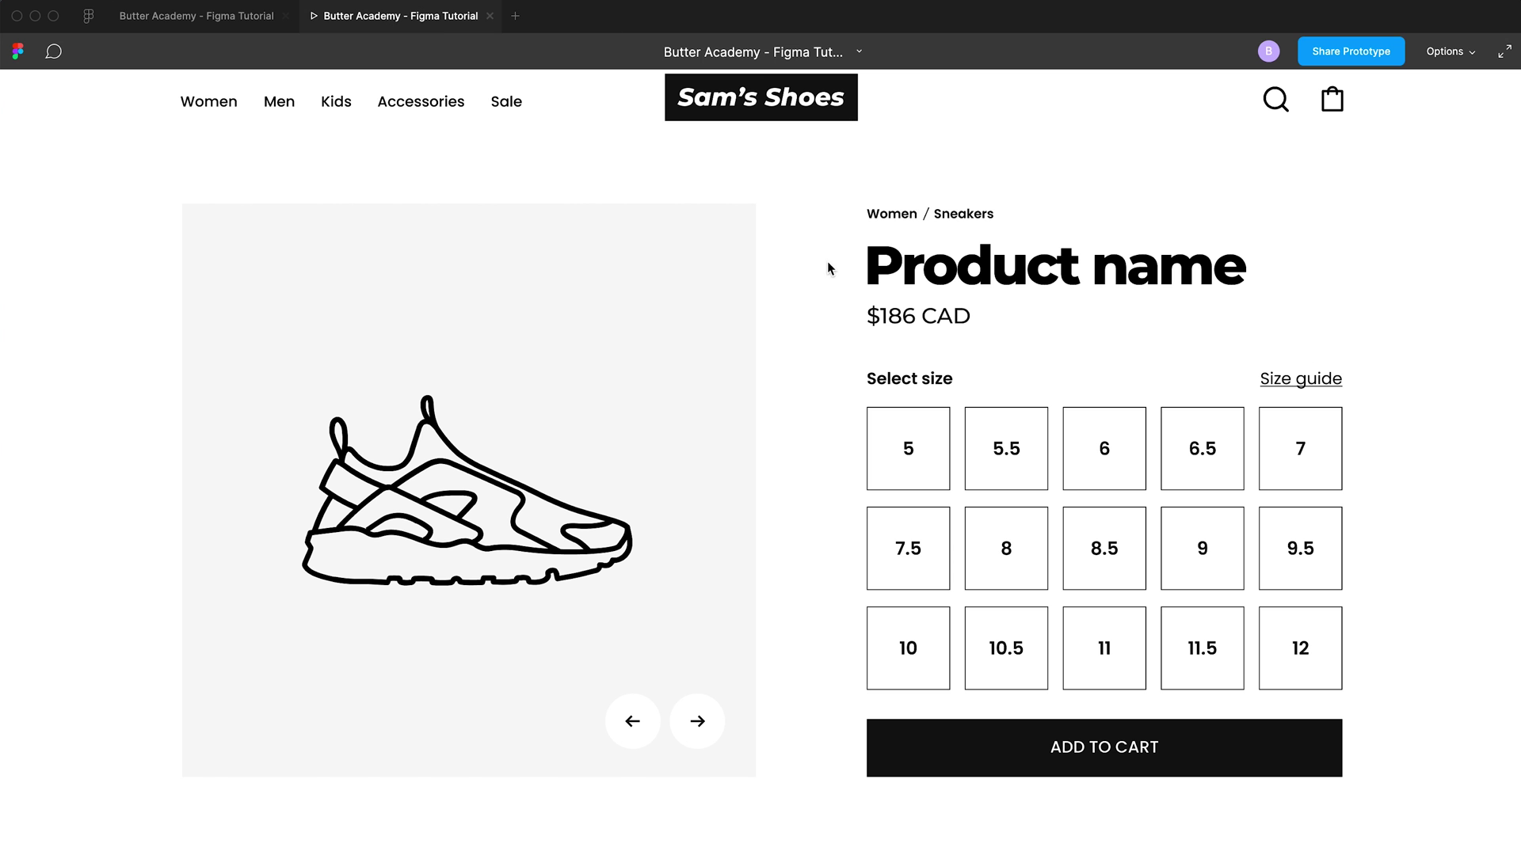
{"action": "left_click", "coordinate": [779, 342]}
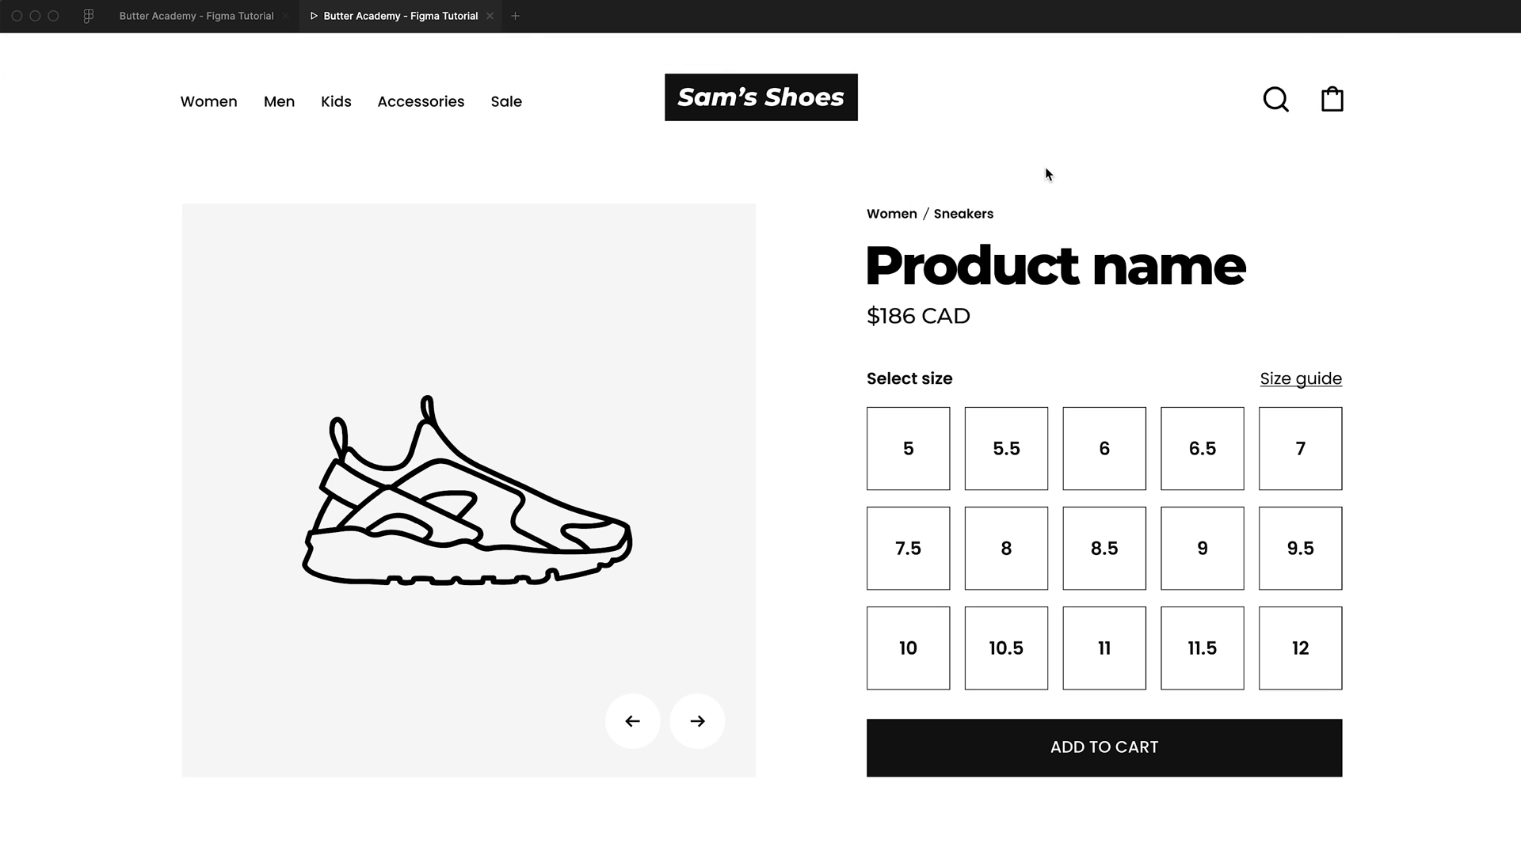
{"action": "left_click", "coordinate": [644, 357]}
{"action": "left_click", "coordinate": [699, 382]}
{"action": "left_click", "coordinate": [829, 327]}
{"action": "left_click", "coordinate": [694, 358]}
{"action": "left_click", "coordinate": [754, 308]}
{"action": "left_click", "coordinate": [799, 328]}
{"action": "left_click", "coordinate": [797, 264]}
Narrow the Women breadcrumb text box in the 3-Product-Page frame to 62 × 34, and clear the selection
{"action": "left_click", "coordinate": [269, 17]}
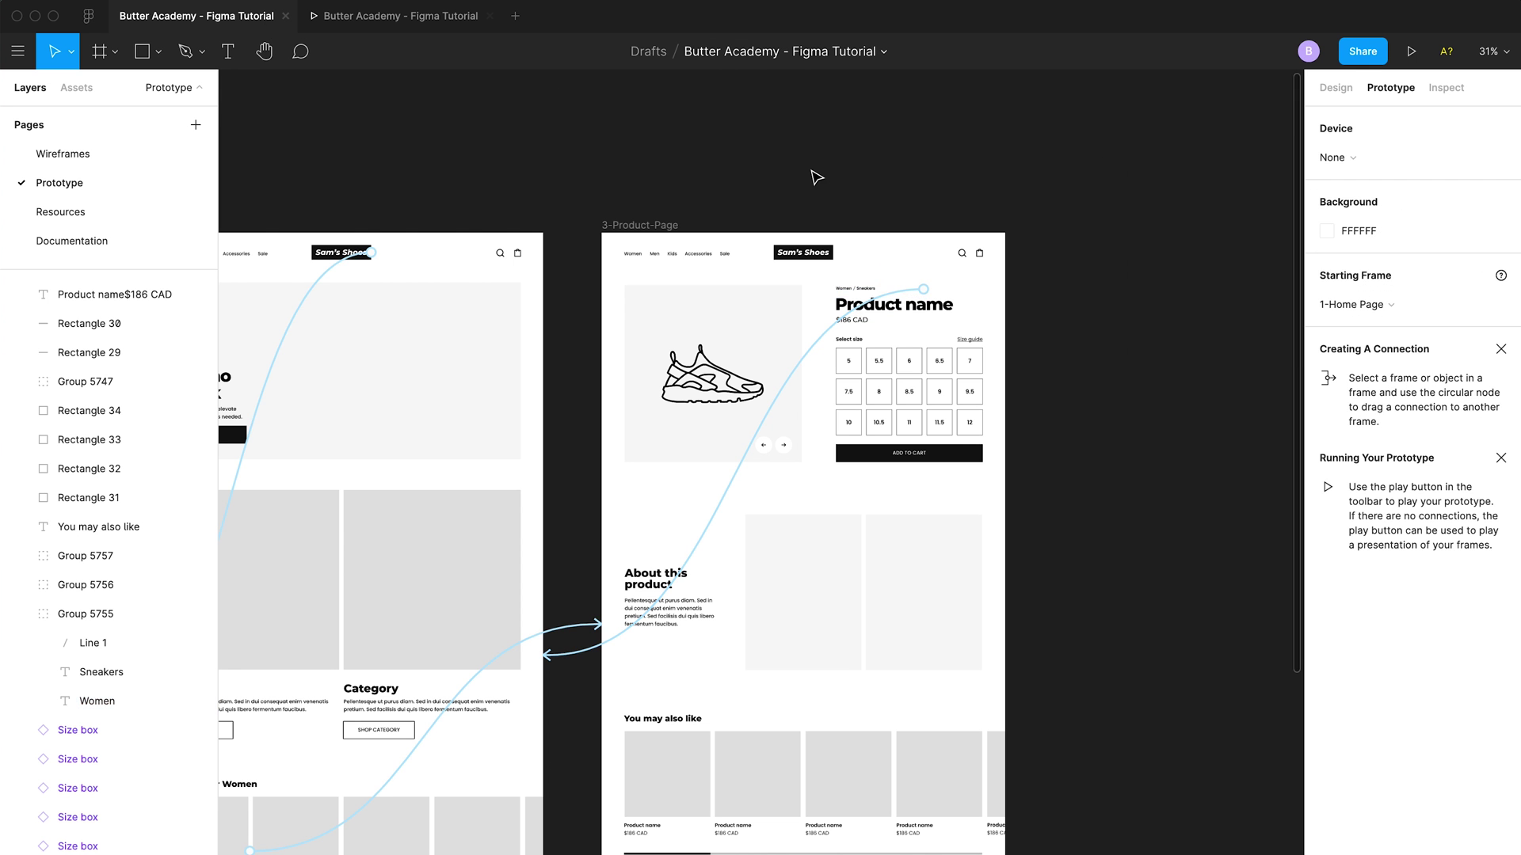
{"action": "scroll", "coordinate": [879, 264], "scroll_direction": "up", "scroll_amount": 5}
{"action": "left_click", "coordinate": [757, 364]}
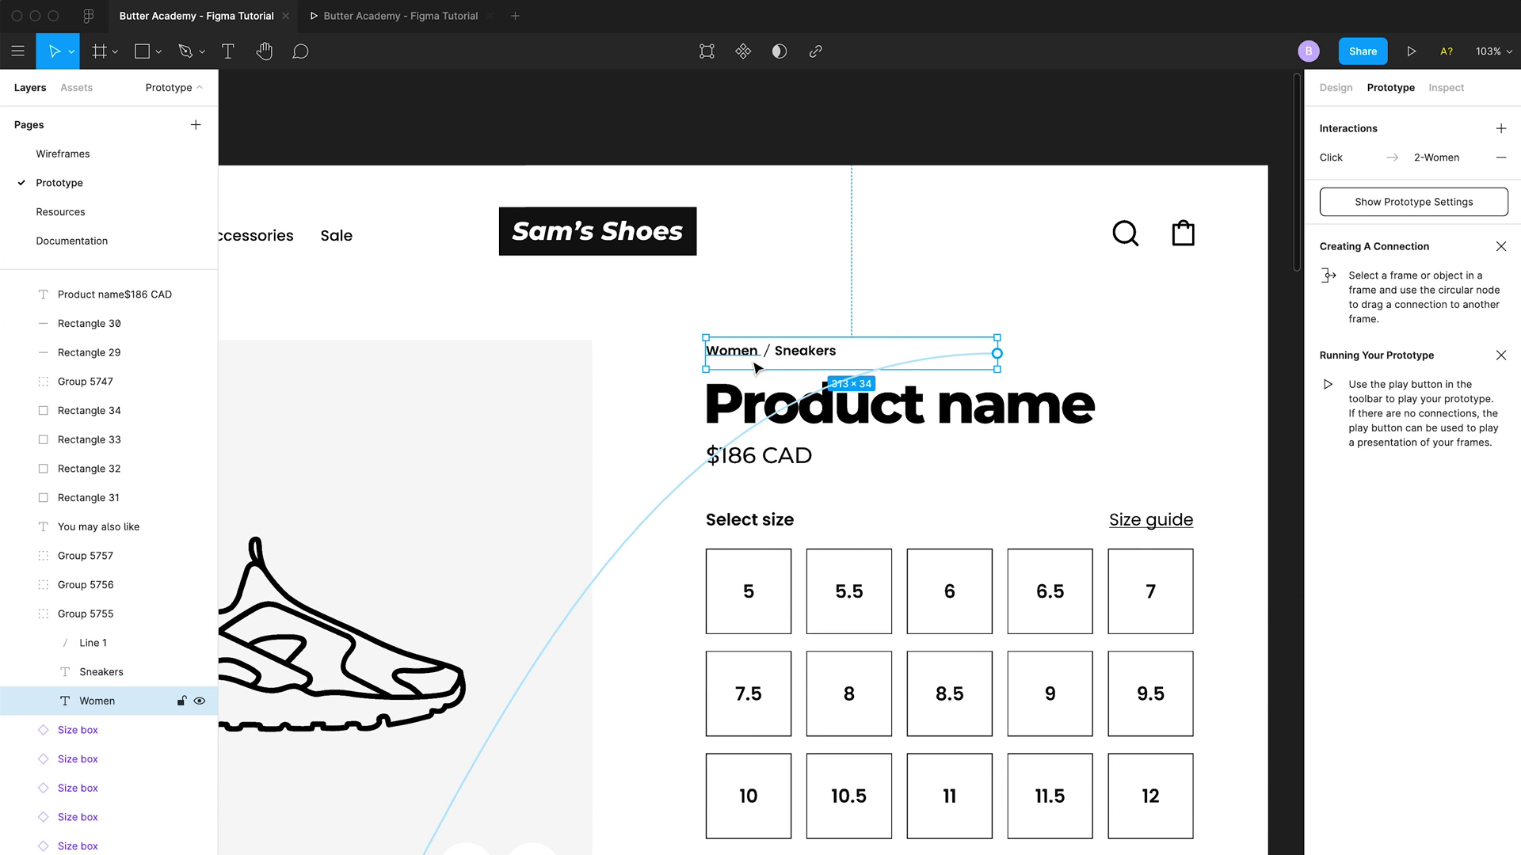
{"action": "left_click_drag", "start_coordinate": [997, 337], "coordinate": [764, 337]}
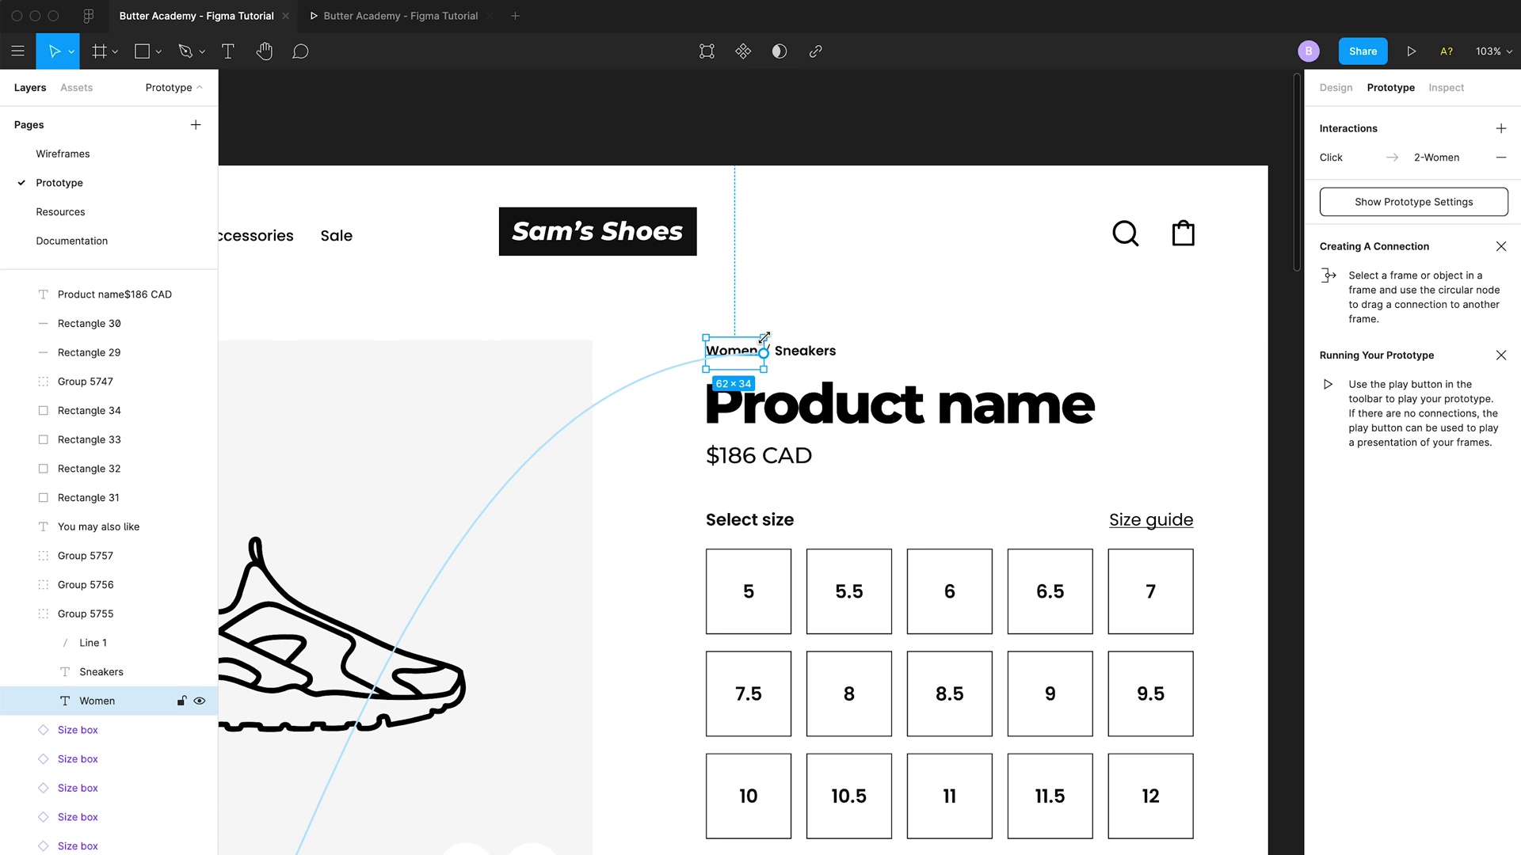
{"action": "left_click", "coordinate": [501, 133]}
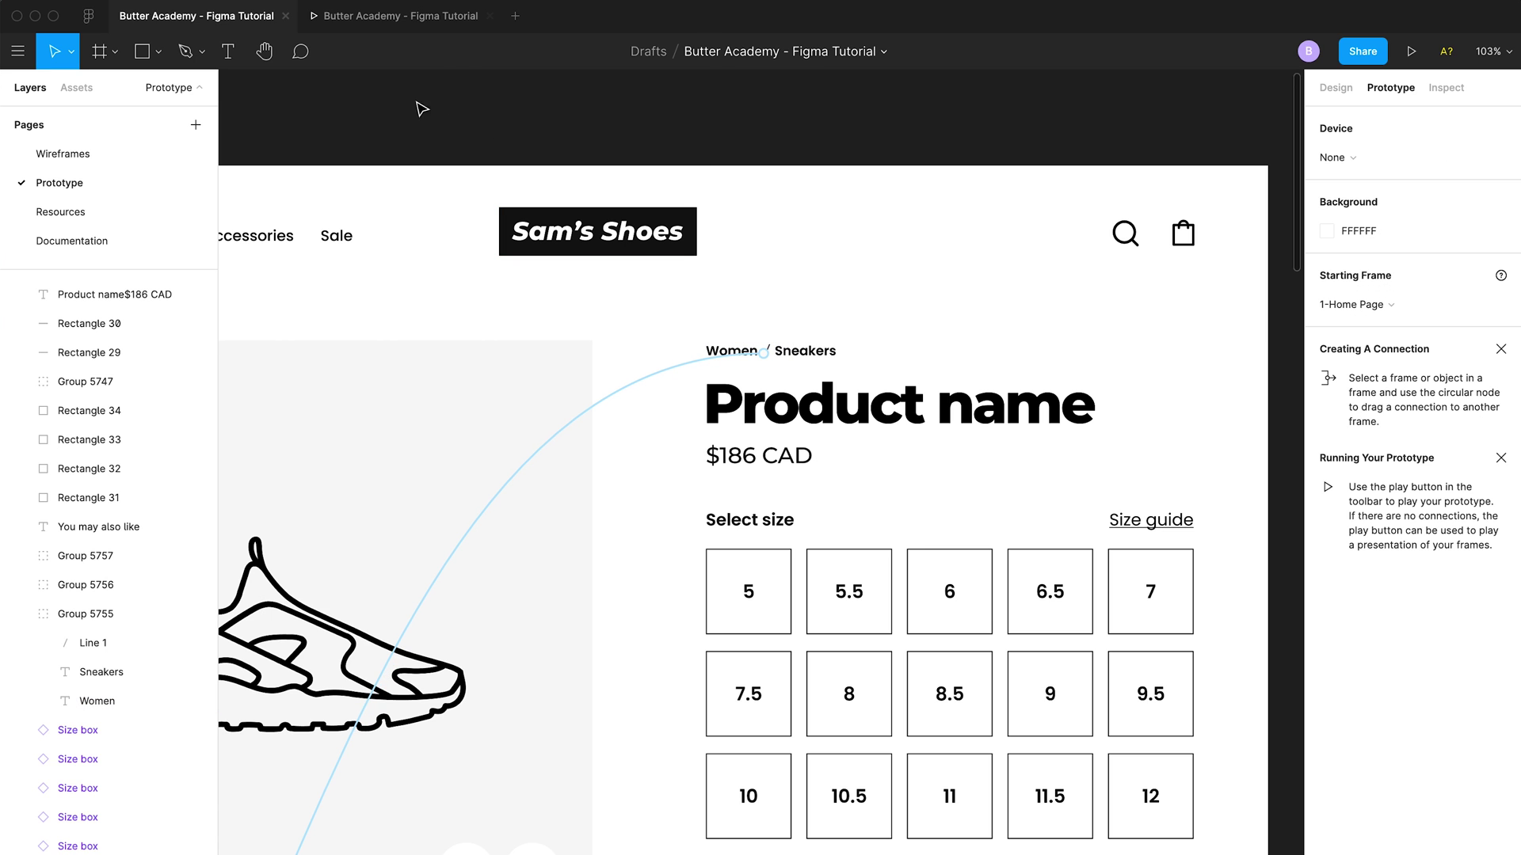
Check the narrowed Women breadcrumb's clickable area on the product page in the preview
{"action": "left_click", "coordinate": [437, 17]}
{"action": "left_click", "coordinate": [565, 362]}
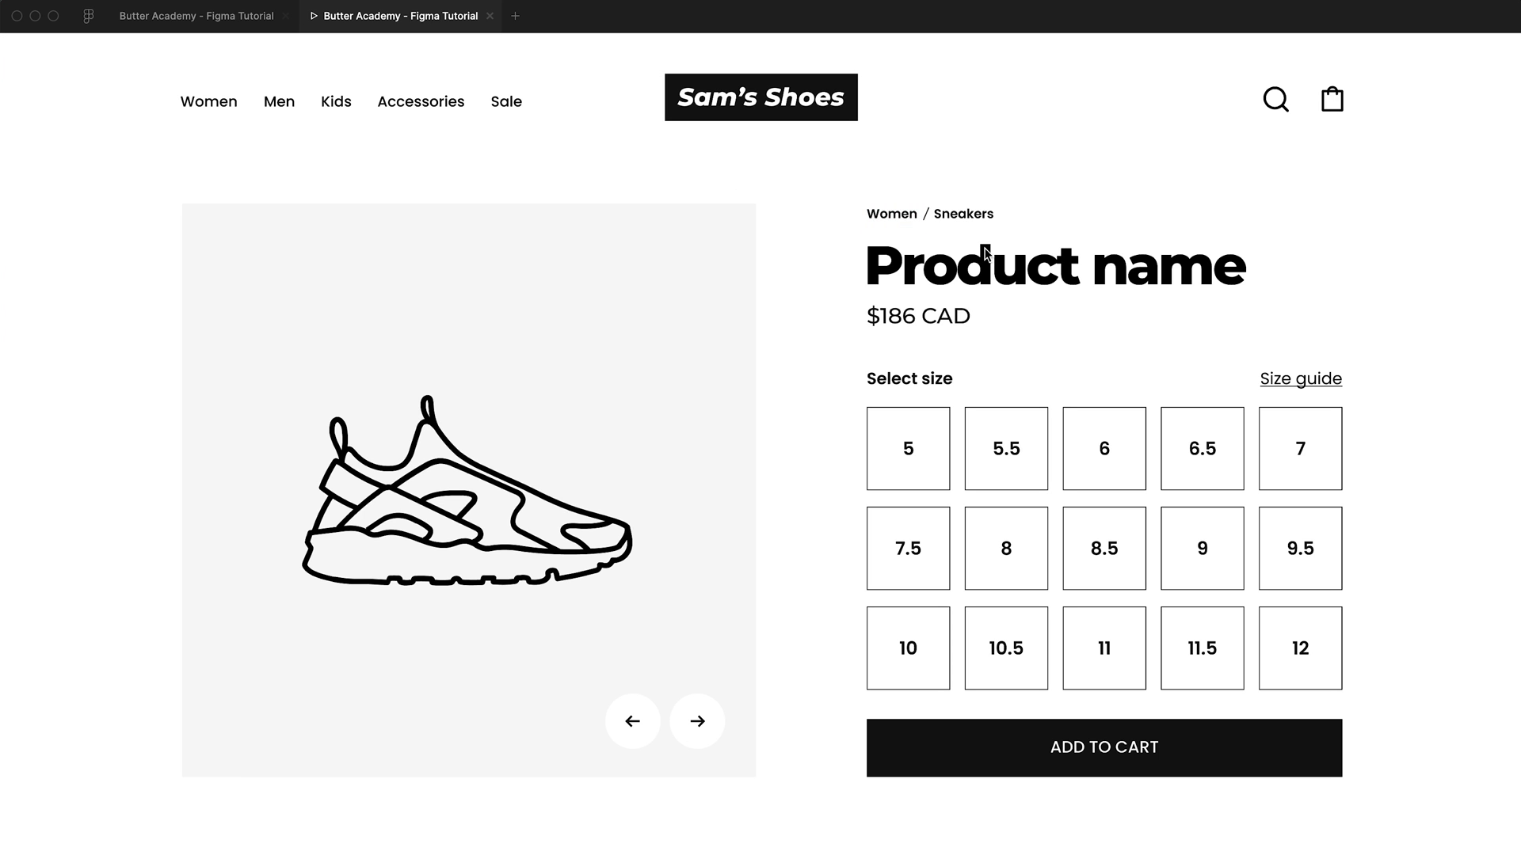
Reveal the clickable areas on the previewed product page, and return to the file's editing view
{"action": "left_click", "coordinate": [724, 278]}
{"action": "left_click", "coordinate": [805, 372]}
{"action": "left_click", "coordinate": [199, 21]}
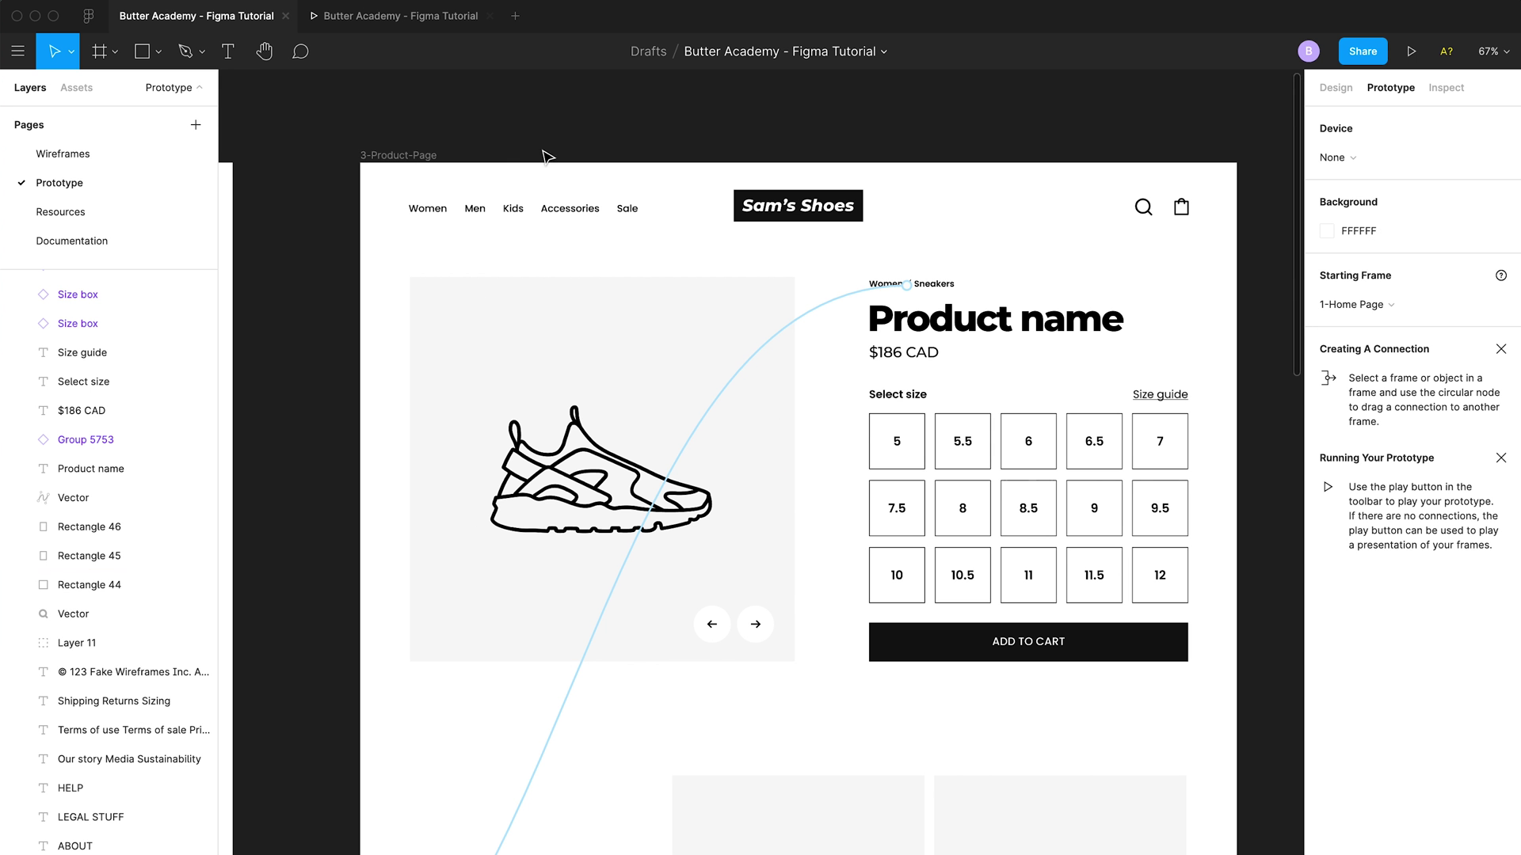
Select the Sam's Shoes logo in the 3-Product-Page frame and check its interactions against the neighbouring frame
{"action": "left_click", "coordinate": [806, 214]}
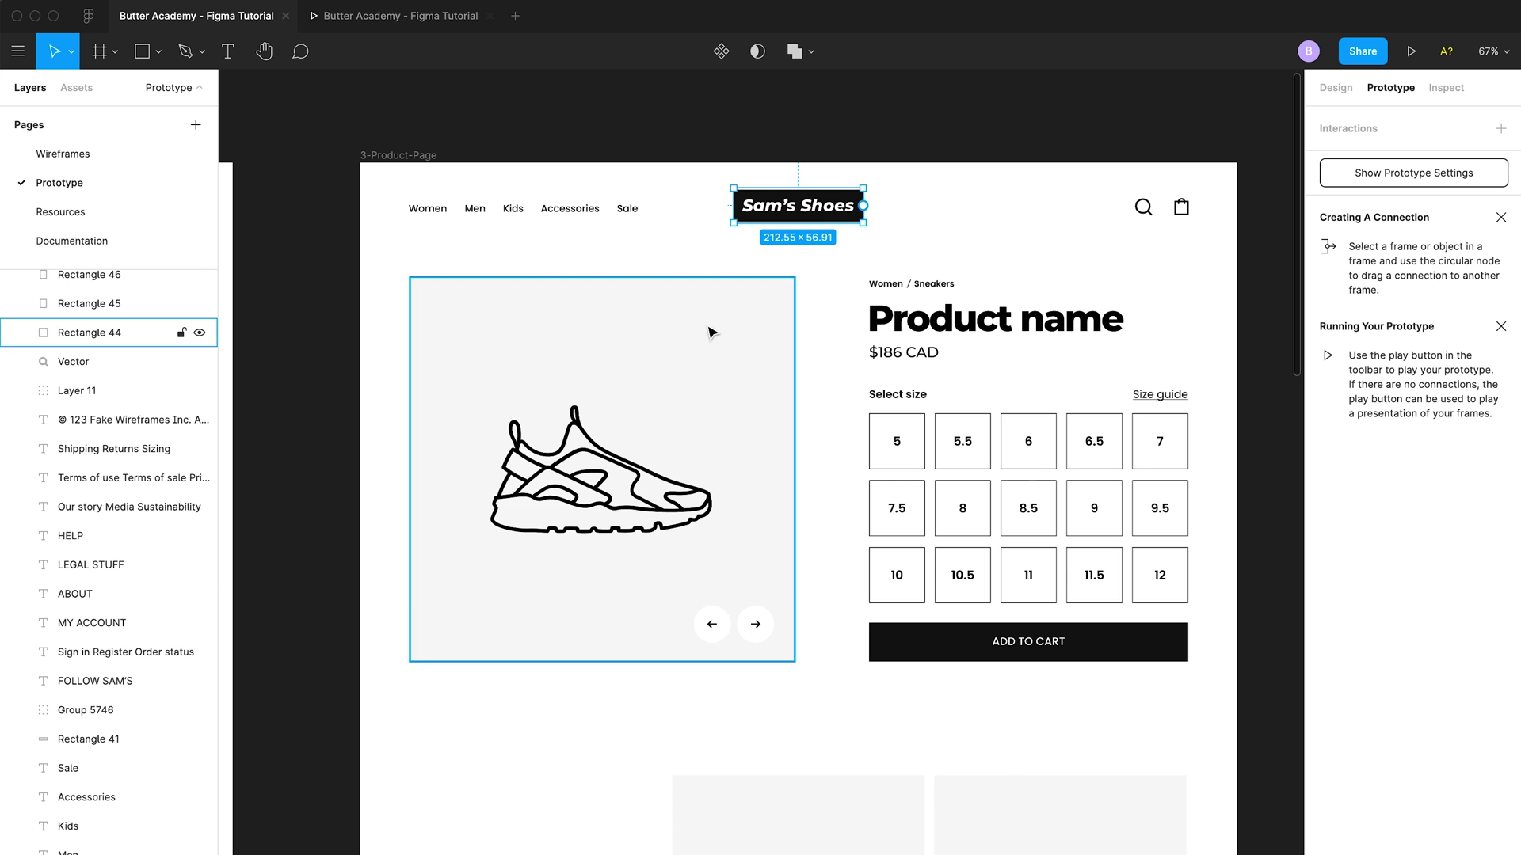
{"action": "scroll", "coordinate": [739, 333], "scroll_direction": "down", "scroll_amount": 5}
{"action": "scroll", "coordinate": [760, 443], "scroll_direction": "left", "scroll_amount": 5}
{"action": "scroll", "coordinate": [761, 444], "scroll_direction": "up", "scroll_amount": 1}
{"action": "scroll", "coordinate": [743, 279], "scroll_direction": "right", "scroll_amount": 5}
{"action": "scroll", "coordinate": [742, 279], "scroll_direction": "up", "scroll_amount": 5}
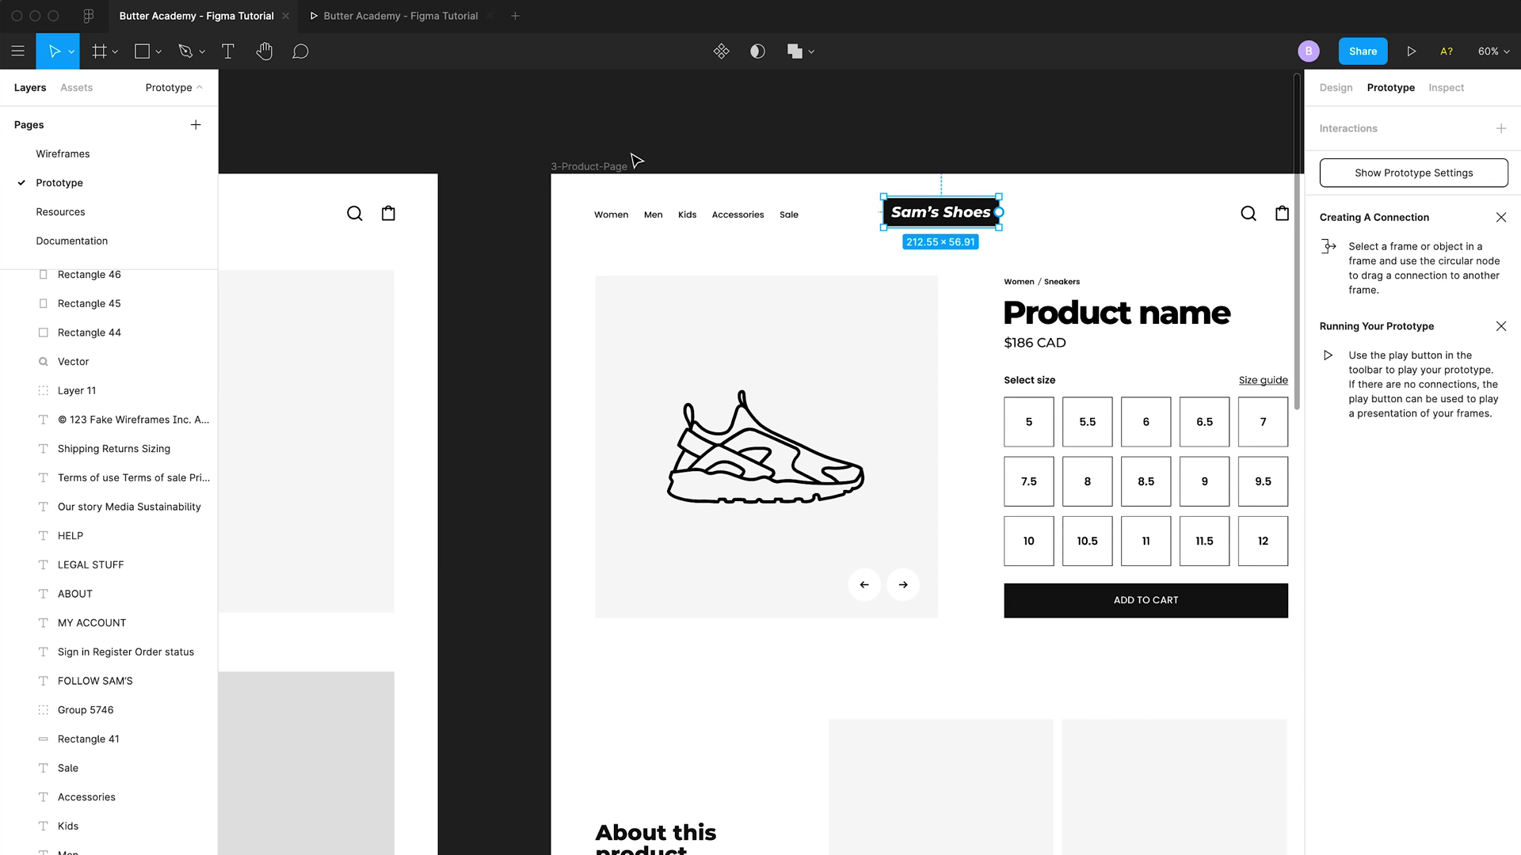
{"action": "scroll", "coordinate": [811, 208], "scroll_direction": "right", "scroll_amount": 3}
{"action": "scroll", "coordinate": [811, 208], "scroll_direction": "down", "scroll_amount": 1}
{"action": "scroll", "coordinate": [824, 218], "scroll_direction": "up", "scroll_amount": 1}
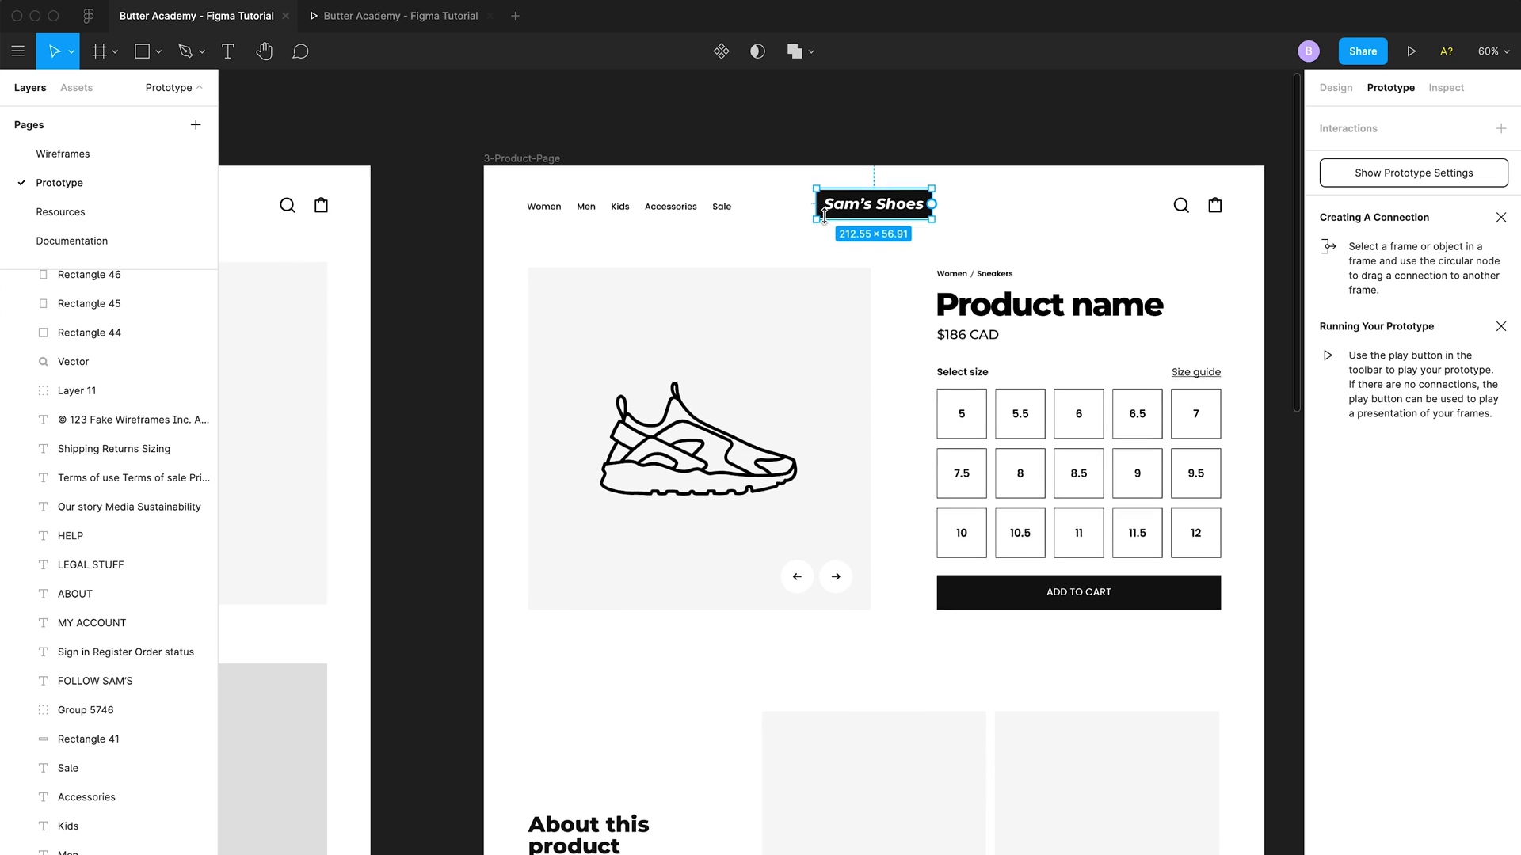
{"action": "scroll", "coordinate": [577, 187], "scroll_direction": "left", "scroll_amount": 6}
{"action": "scroll", "coordinate": [761, 201], "scroll_direction": "right", "scroll_amount": 4}
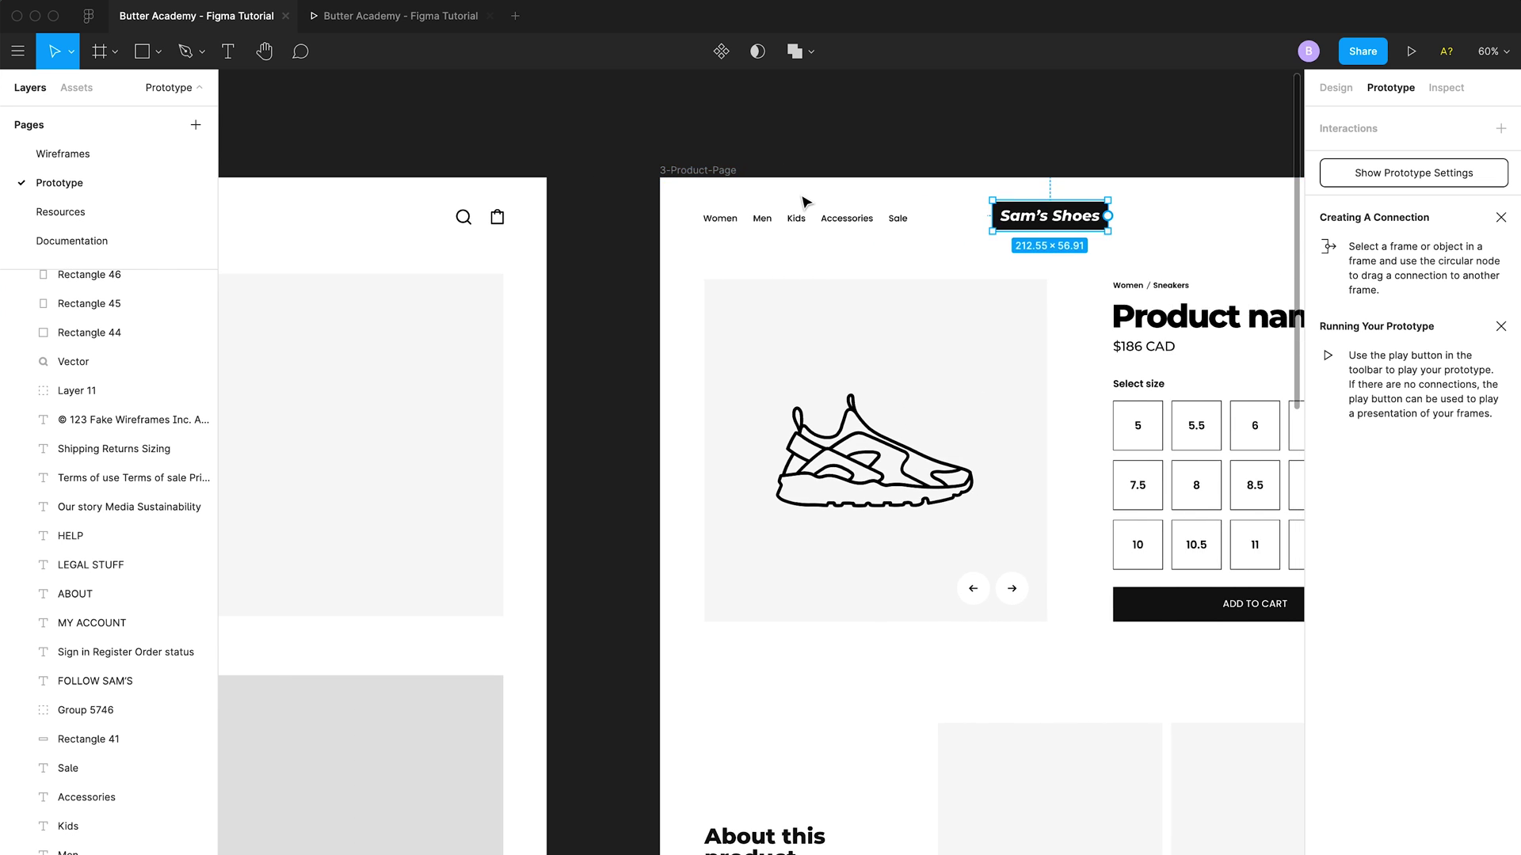
{"action": "scroll", "coordinate": [806, 203], "scroll_direction": "left", "scroll_amount": 3}
{"action": "scroll", "coordinate": [807, 204], "scroll_direction": "left", "scroll_amount": 5}
Replace the Sam's Shoes logo in the 3-Product-Page frame with a copy of the 2-Women logo that navigates to 1-Home Page
{"action": "left_click", "coordinate": [746, 154]}
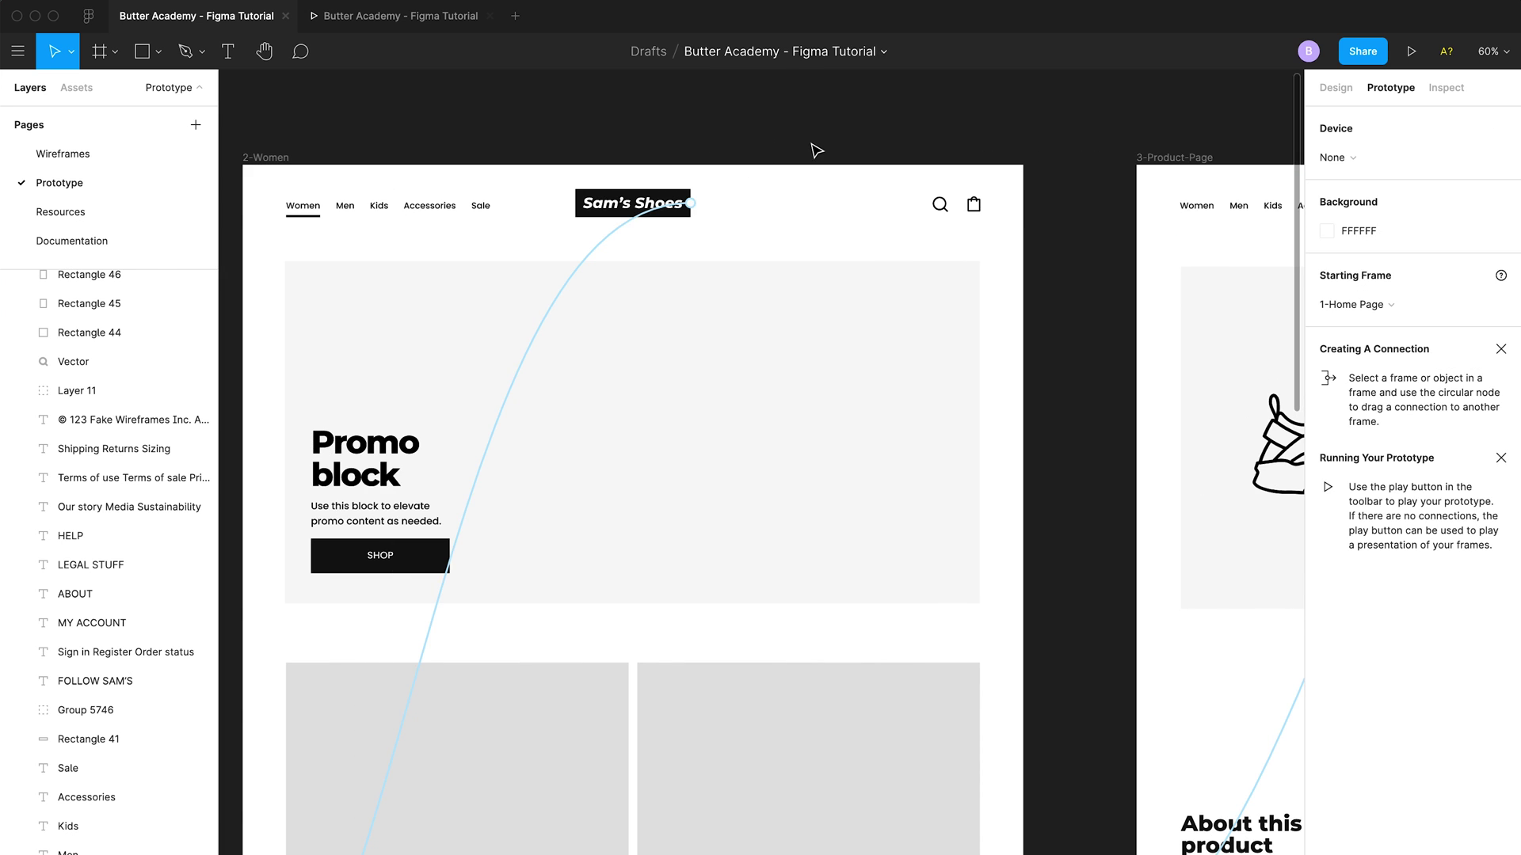
{"action": "scroll", "coordinate": [610, 223], "scroll_direction": "left", "scroll_amount": 3}
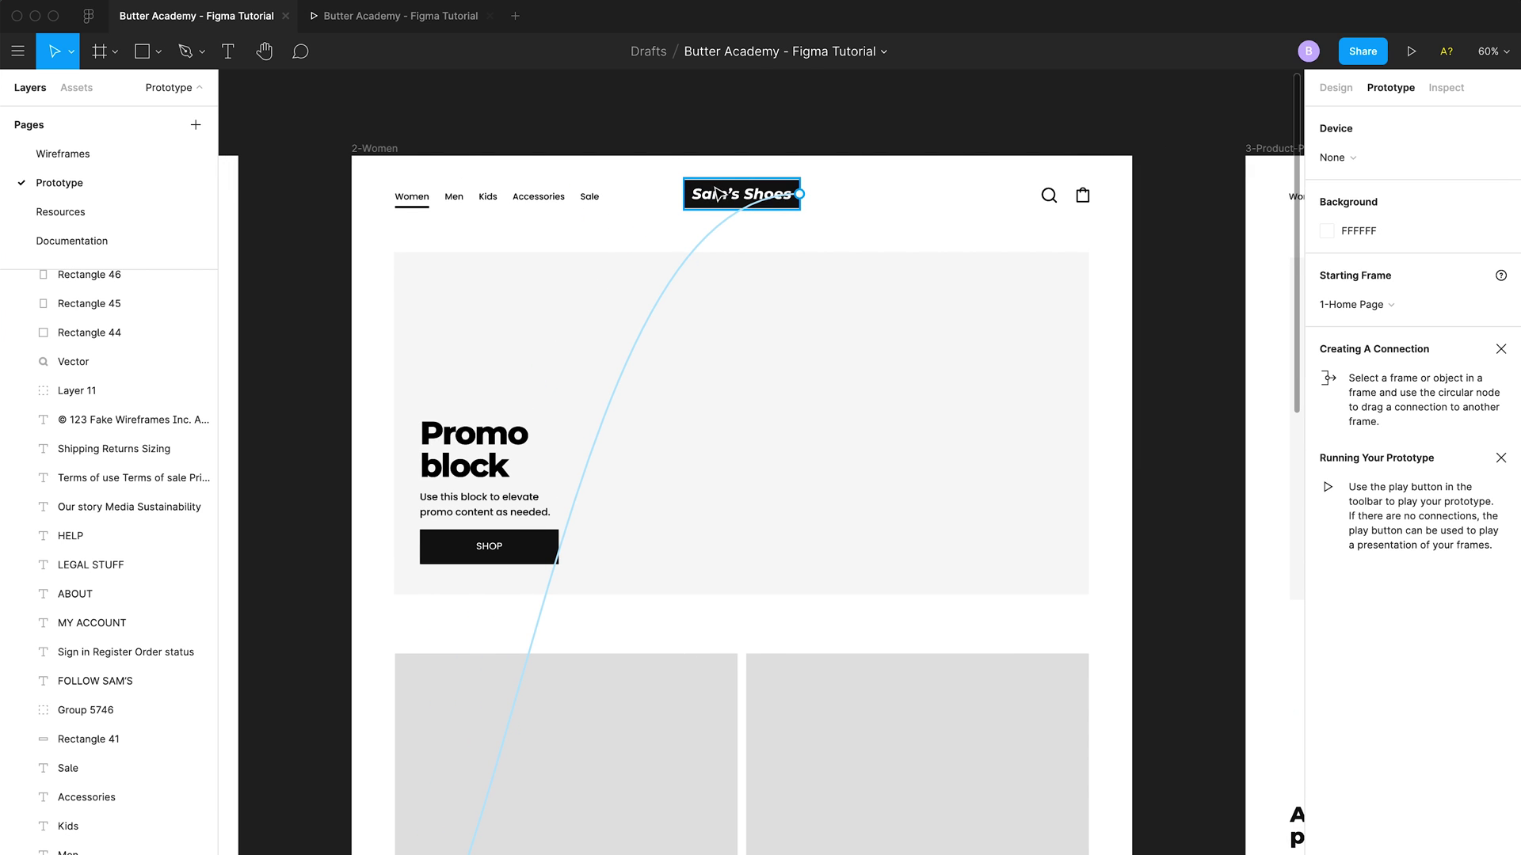
{"action": "left_click", "coordinate": [787, 207]}
{"action": "scroll", "coordinate": [863, 223], "scroll_direction": "right", "scroll_amount": 20}
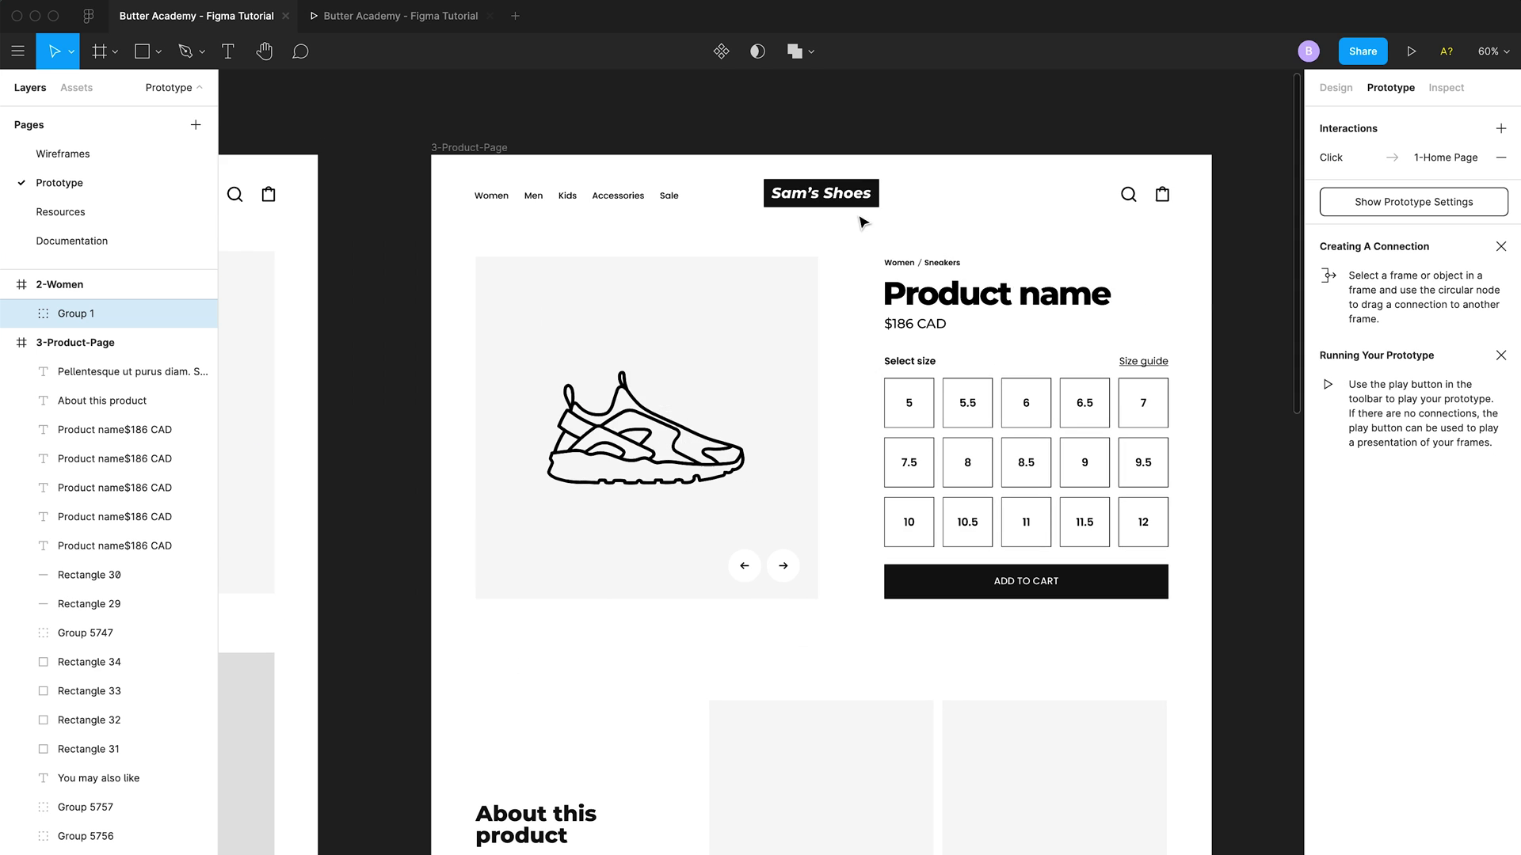
{"action": "left_click", "coordinate": [857, 199]}
{"action": "left_click_drag", "start_coordinate": [879, 193], "coordinate": [277, 617]}
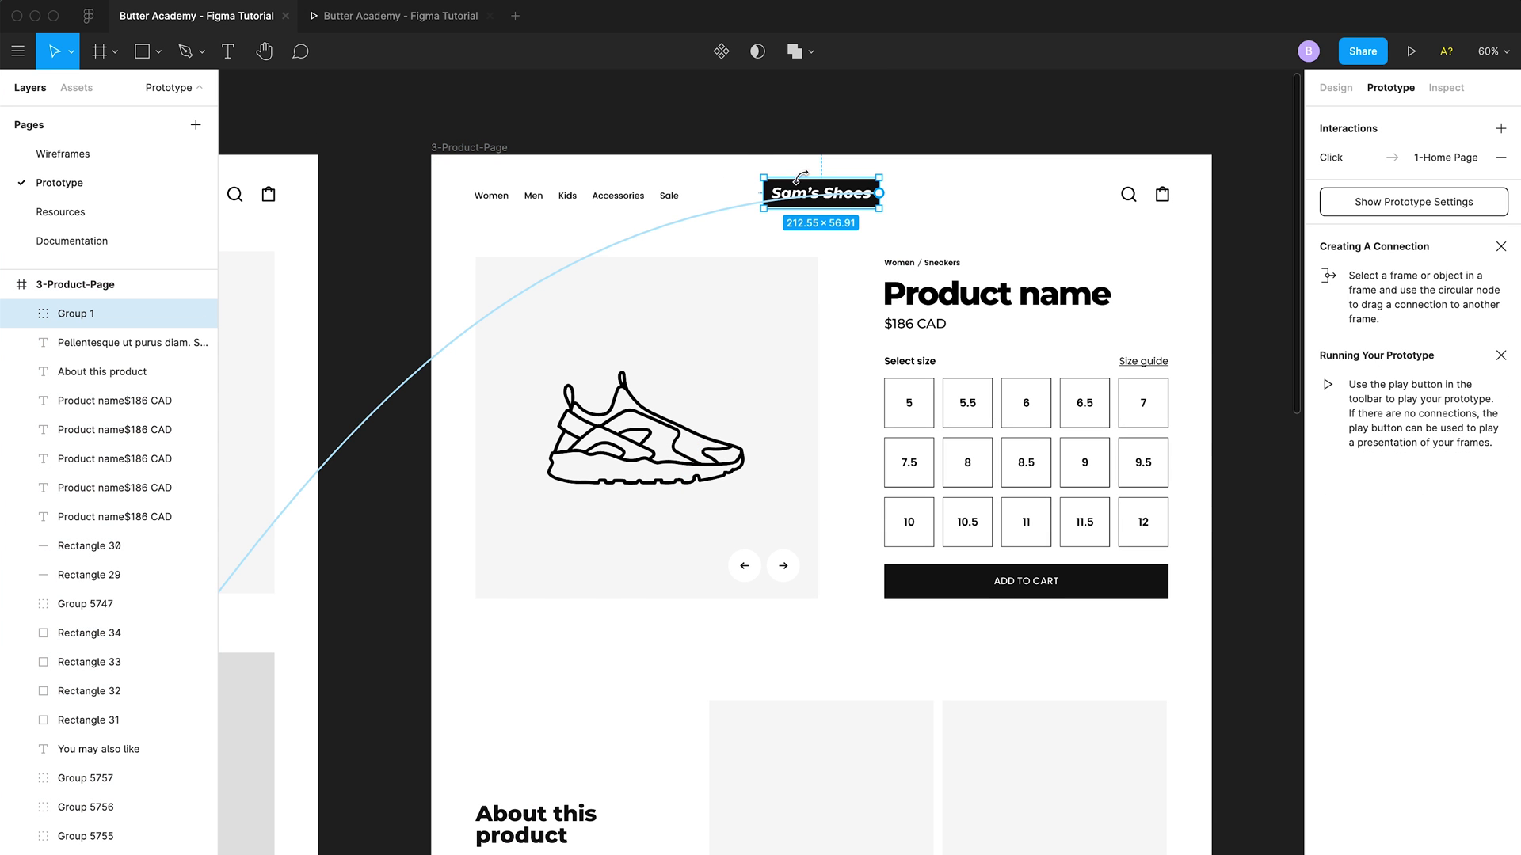
Follow the product page logo's connection to its destination, clear the selection, and review the connections across the frames
{"action": "scroll", "coordinate": [657, 127], "scroll_direction": "left", "scroll_amount": 5}
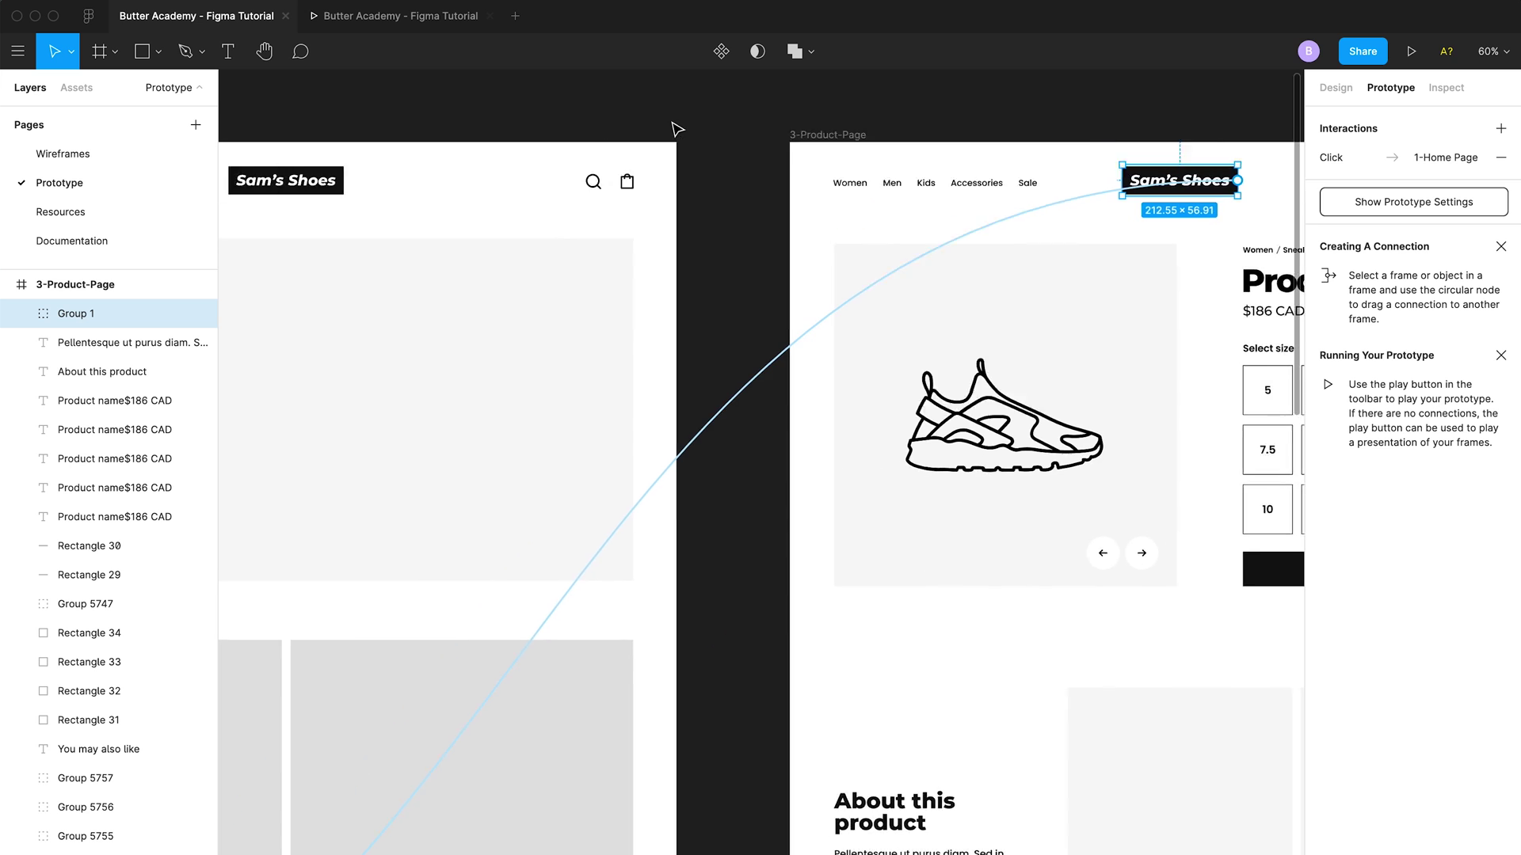
{"action": "scroll", "coordinate": [951, 166], "scroll_direction": "right", "scroll_amount": 3}
{"action": "scroll", "coordinate": [951, 167], "scroll_direction": "down", "scroll_amount": 2}
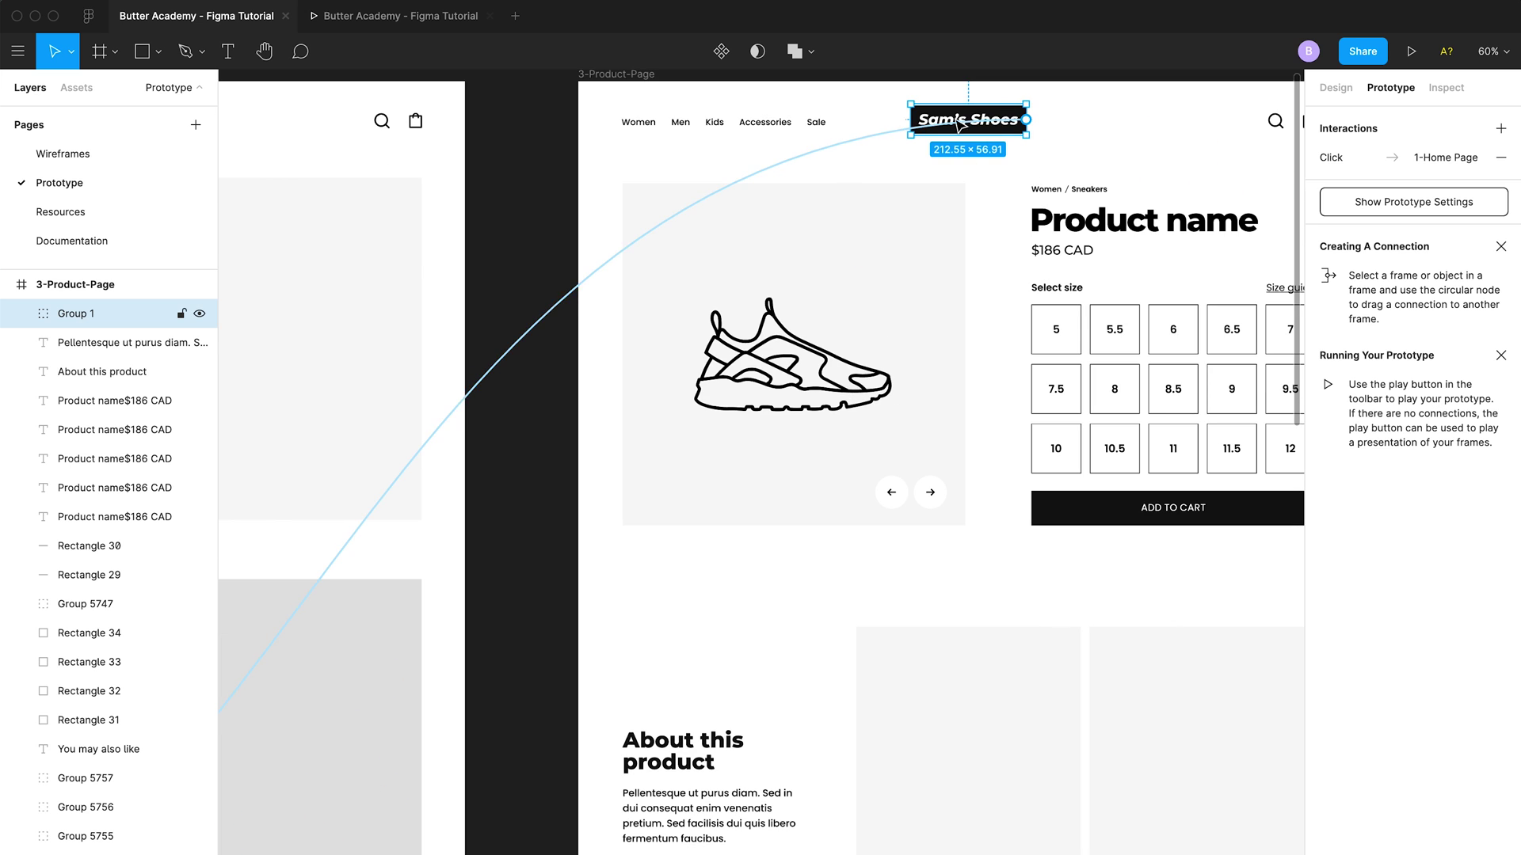
{"action": "scroll", "coordinate": [617, 301], "scroll_direction": "down", "scroll_amount": 5}
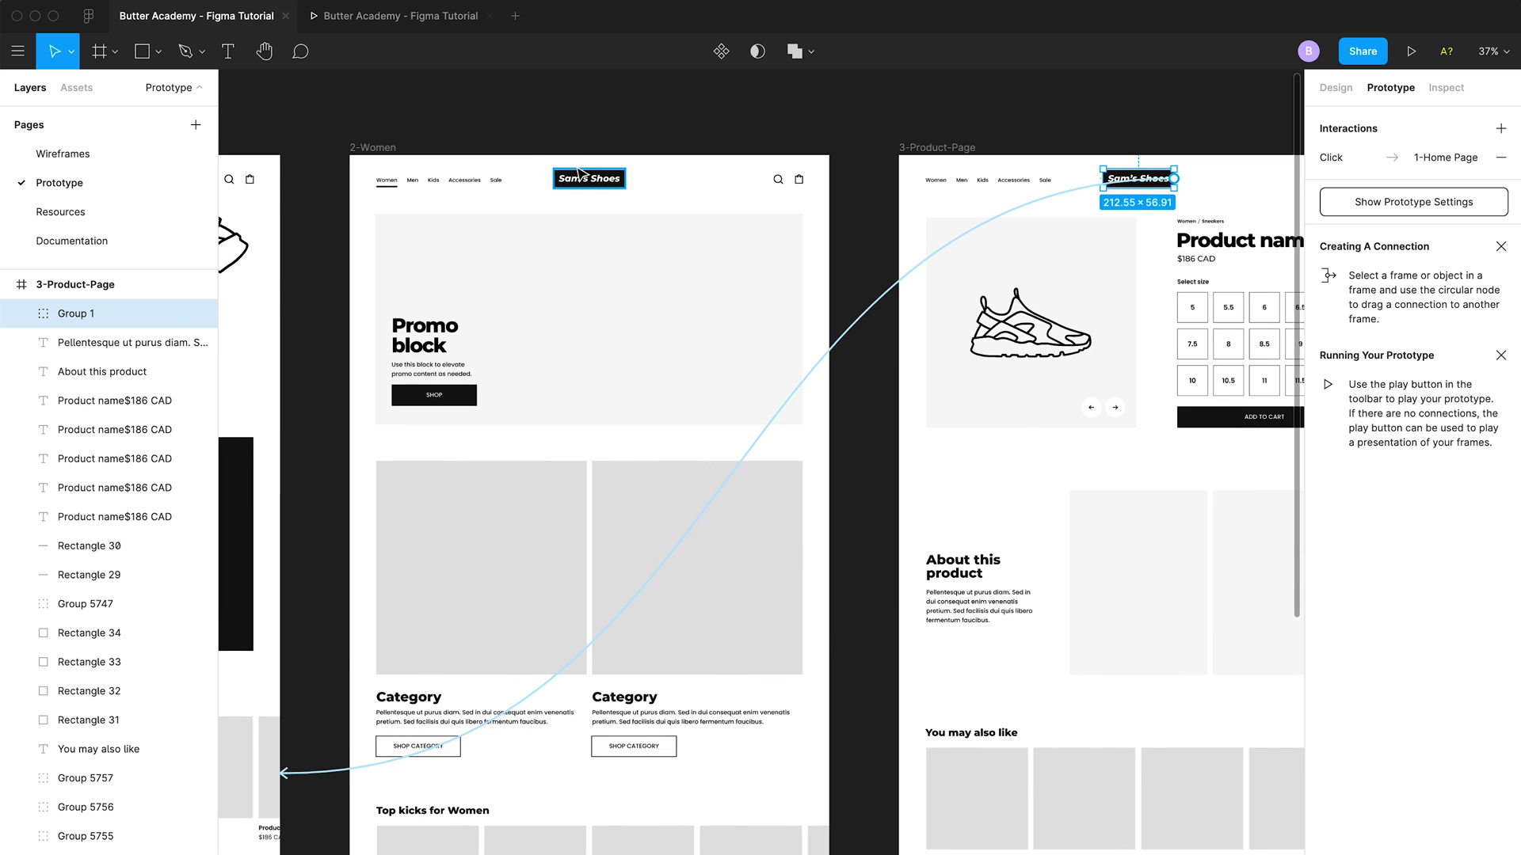
{"action": "key", "text": "Escape"}
{"action": "scroll", "coordinate": [537, 221], "scroll_direction": "left", "scroll_amount": 2}
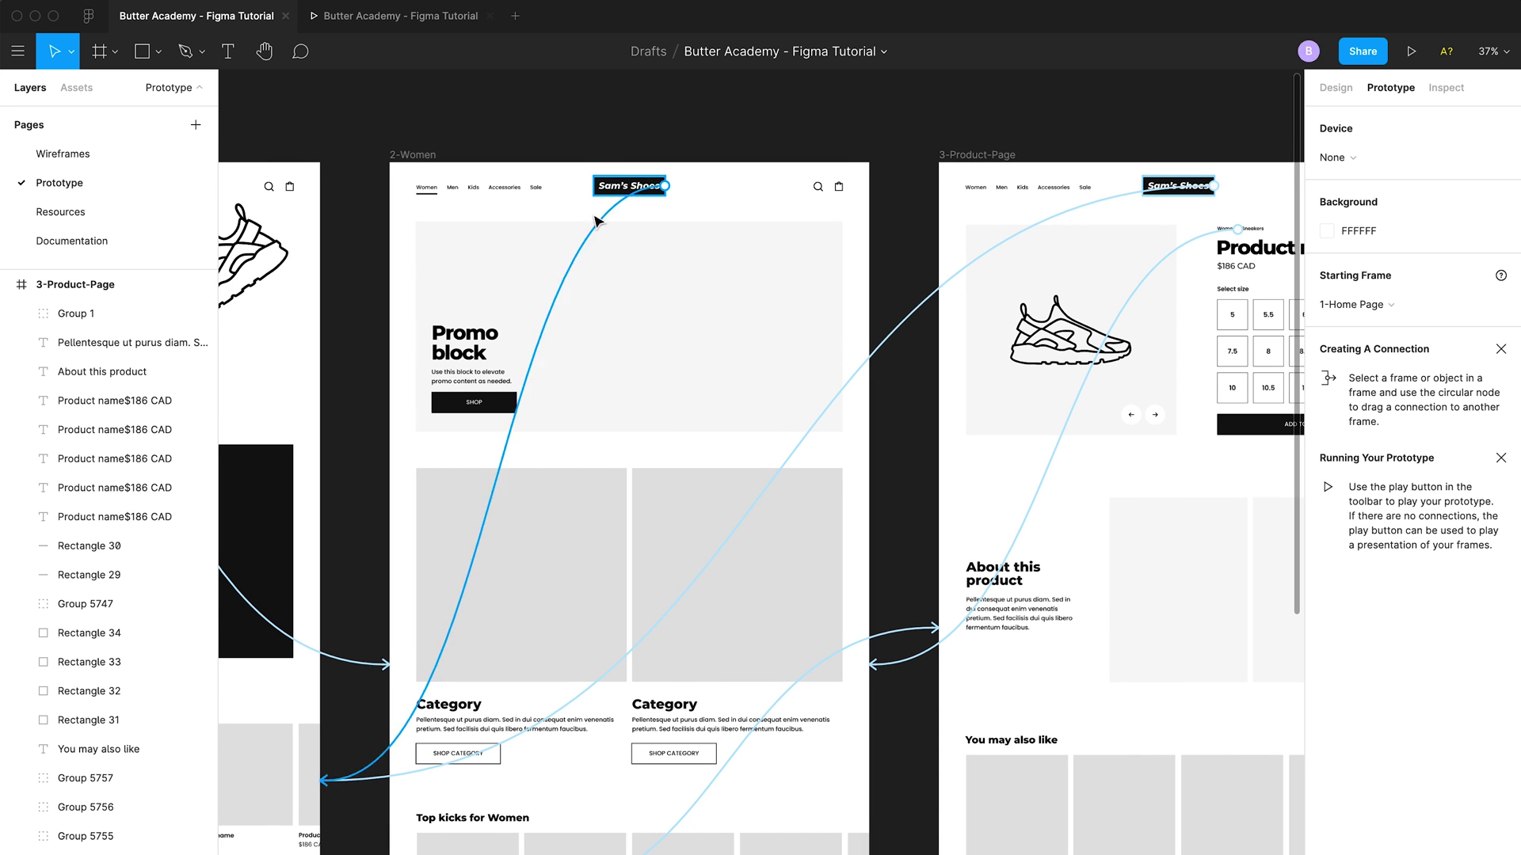
{"action": "scroll", "coordinate": [576, 183], "scroll_direction": "left", "scroll_amount": 2}
{"action": "scroll", "coordinate": [579, 185], "scroll_direction": "up", "scroll_amount": 3}
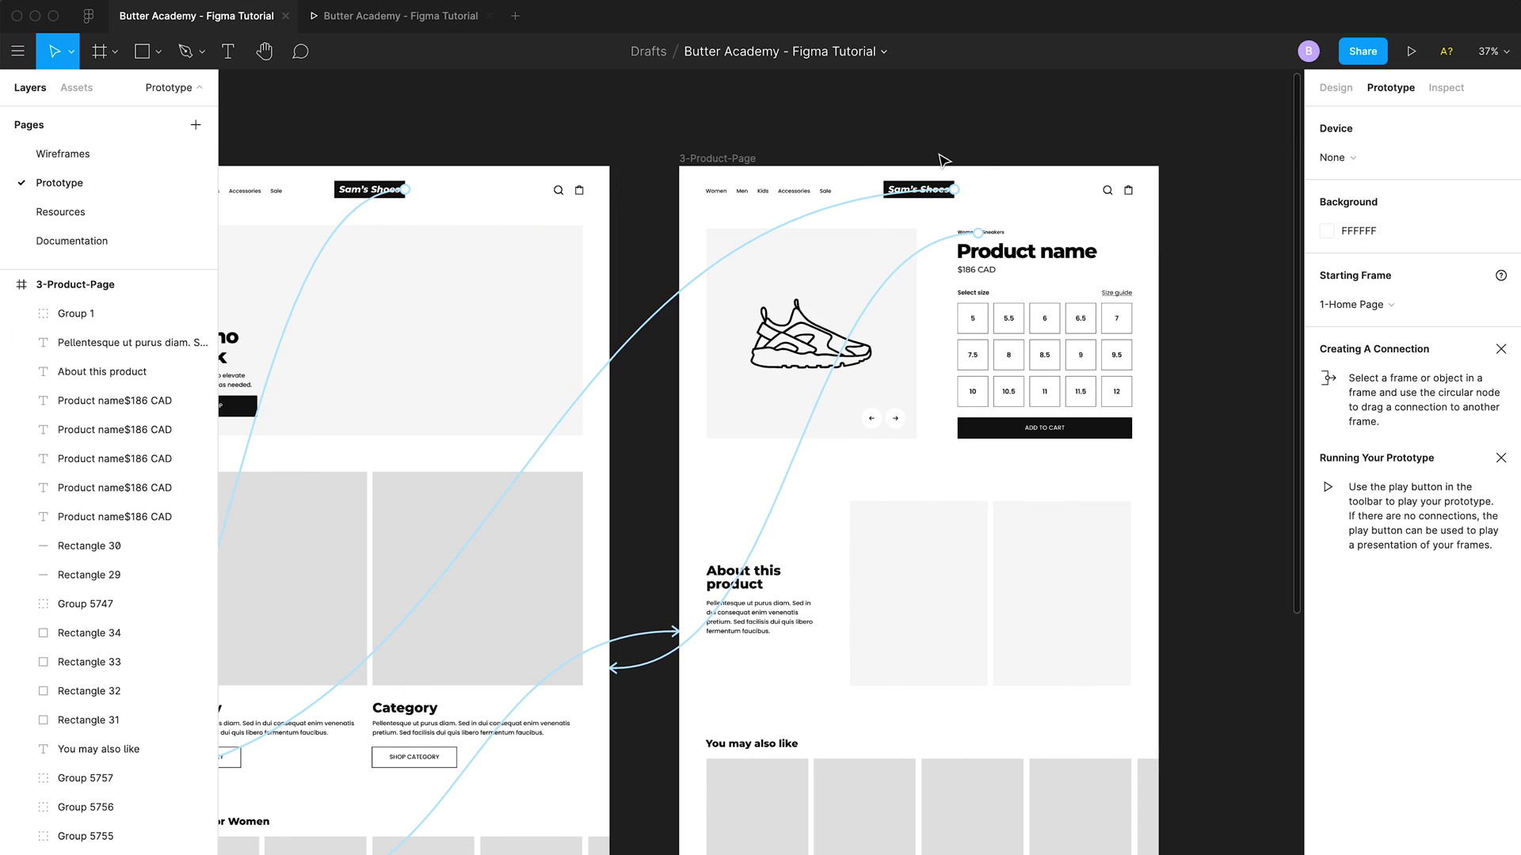
Compare the header navigation and logo links in the 3-Product-Page frame with those in the 2-Women frame
{"action": "scroll", "coordinate": [934, 193], "scroll_direction": "right", "scroll_amount": 2}
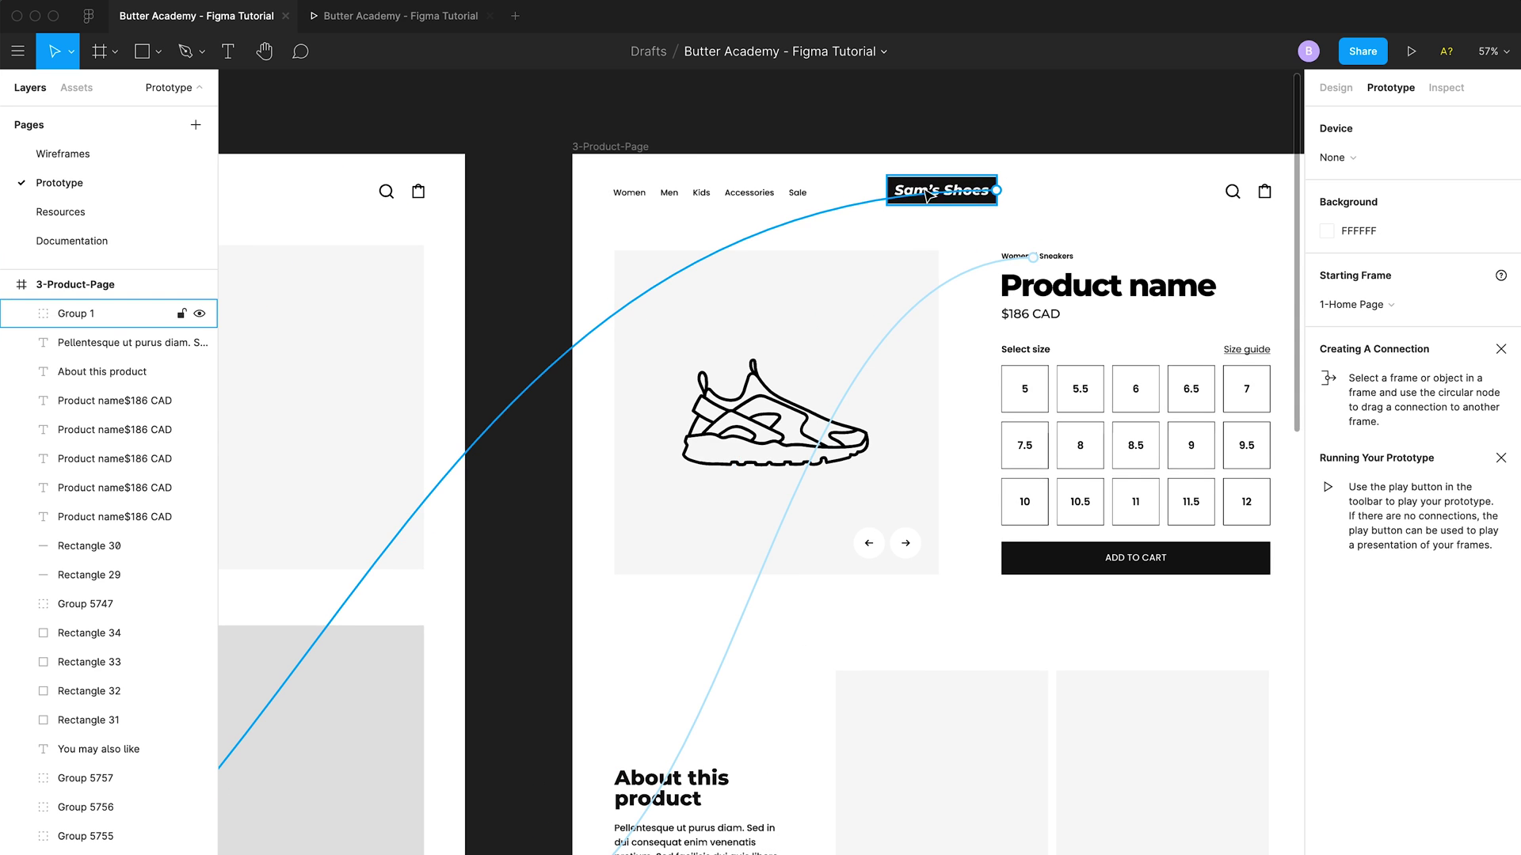
{"action": "scroll", "coordinate": [911, 194], "scroll_direction": "up", "scroll_amount": 3}
{"action": "scroll", "coordinate": [871, 198], "scroll_direction": "left", "scroll_amount": 2}
{"action": "scroll", "coordinate": [863, 202], "scroll_direction": "right", "scroll_amount": 6}
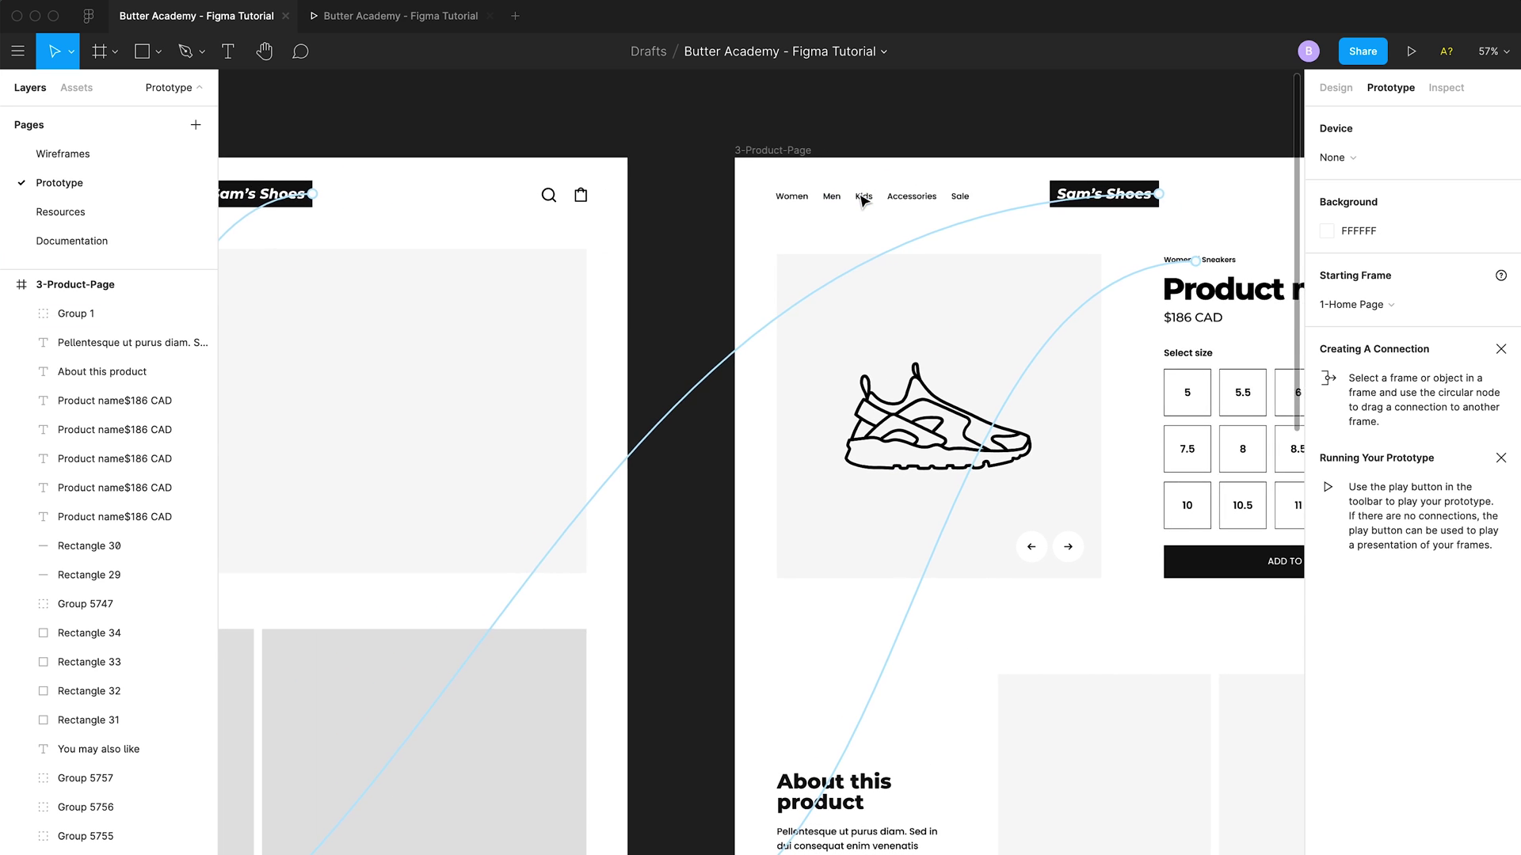
{"action": "scroll", "coordinate": [758, 204], "scroll_direction": "right", "scroll_amount": 1}
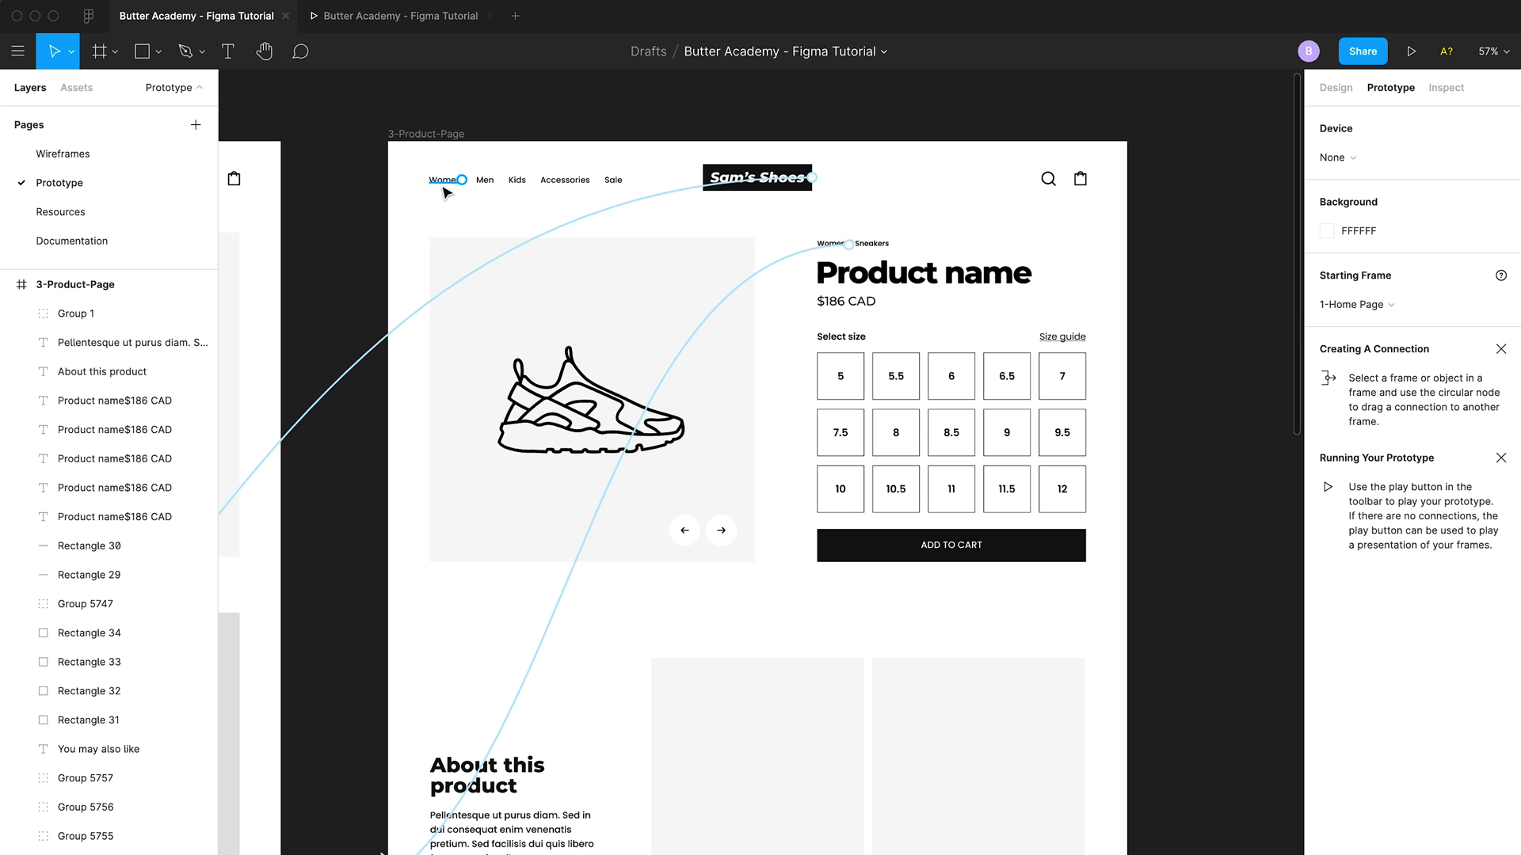
{"action": "scroll", "coordinate": [866, 175], "scroll_direction": "left", "scroll_amount": 1}
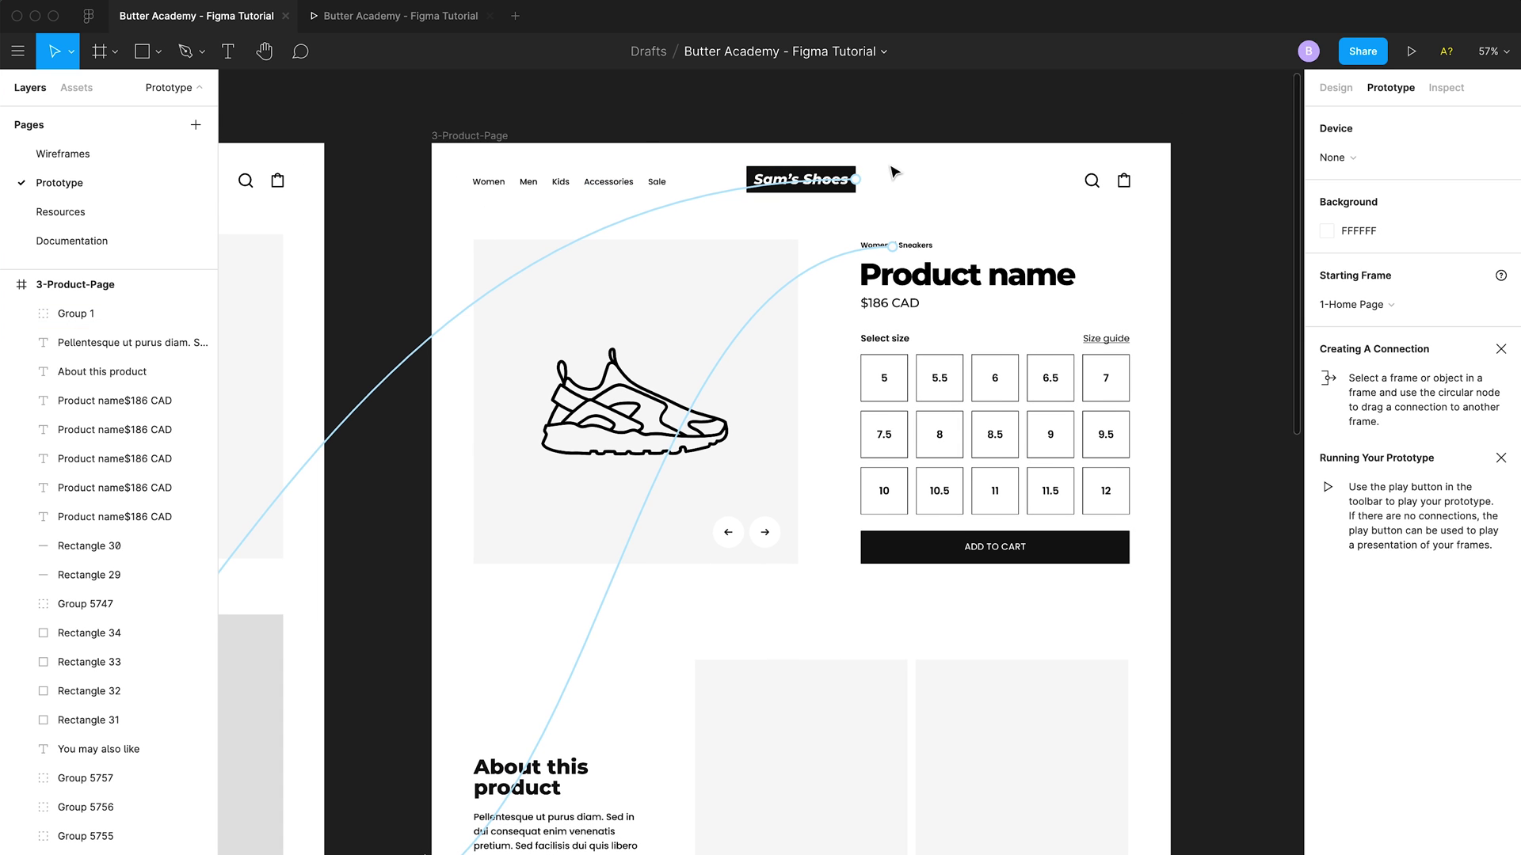
{"action": "scroll", "coordinate": [645, 211], "scroll_direction": "left", "scroll_amount": 12}
{"action": "scroll", "coordinate": [576, 174], "scroll_direction": "right", "scroll_amount": 2}
{"action": "scroll", "coordinate": [575, 174], "scroll_direction": "right", "scroll_amount": 15}
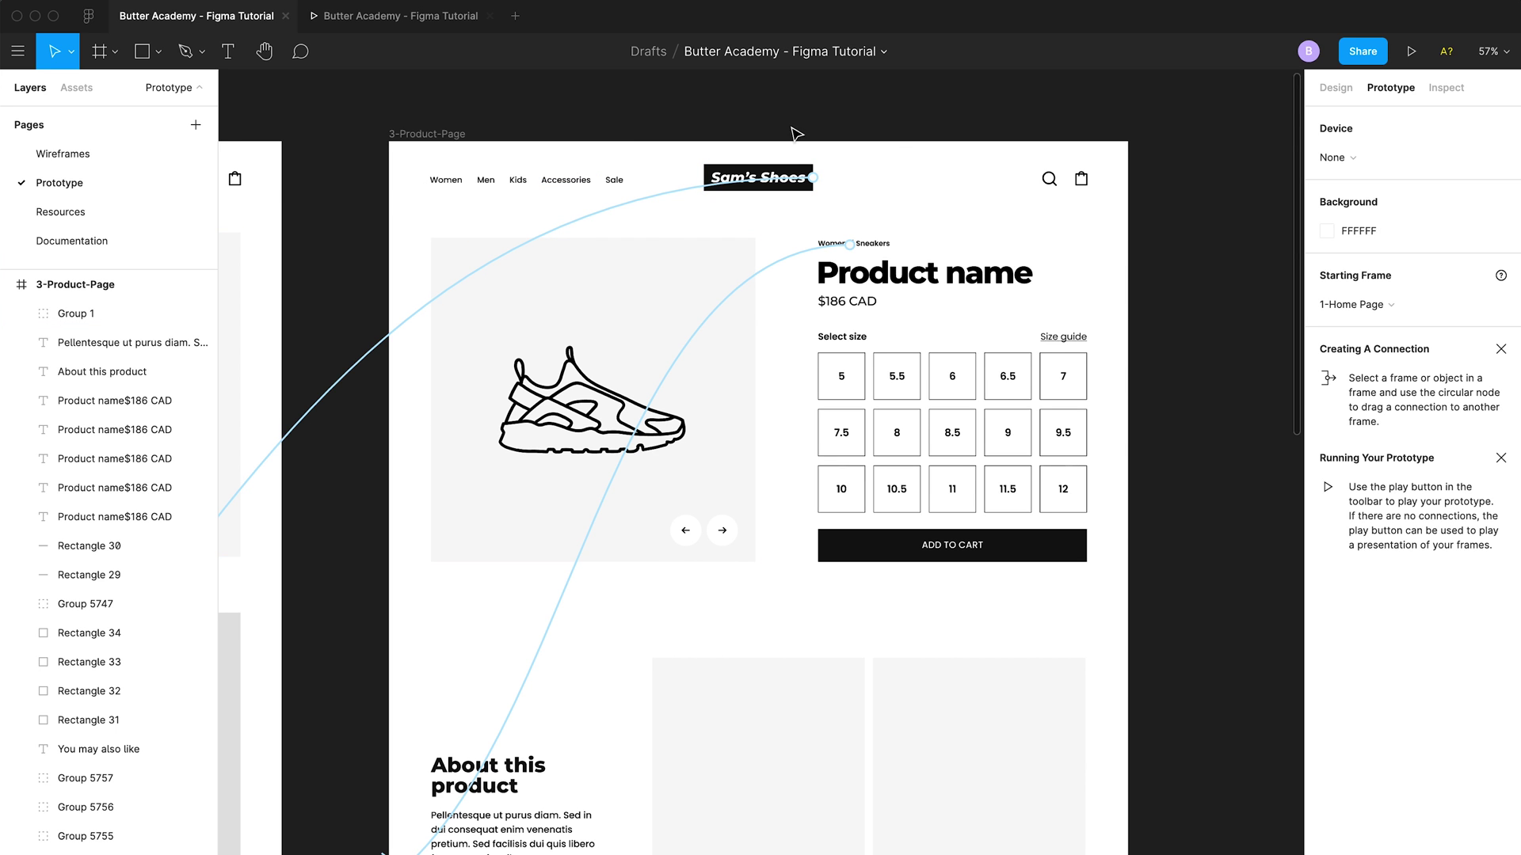
Select the header elements of the 2-Women frame together, including the navigation texts, logo, search and bag icons
{"action": "scroll", "coordinate": [909, 150], "scroll_direction": "left", "scroll_amount": 18}
{"action": "left_click", "coordinate": [882, 170]}
{"action": "left_click_drag", "start_coordinate": [882, 171], "coordinate": [1080, 214]}
{"action": "scroll", "coordinate": [1096, 221], "scroll_direction": "right", "scroll_amount": 17}
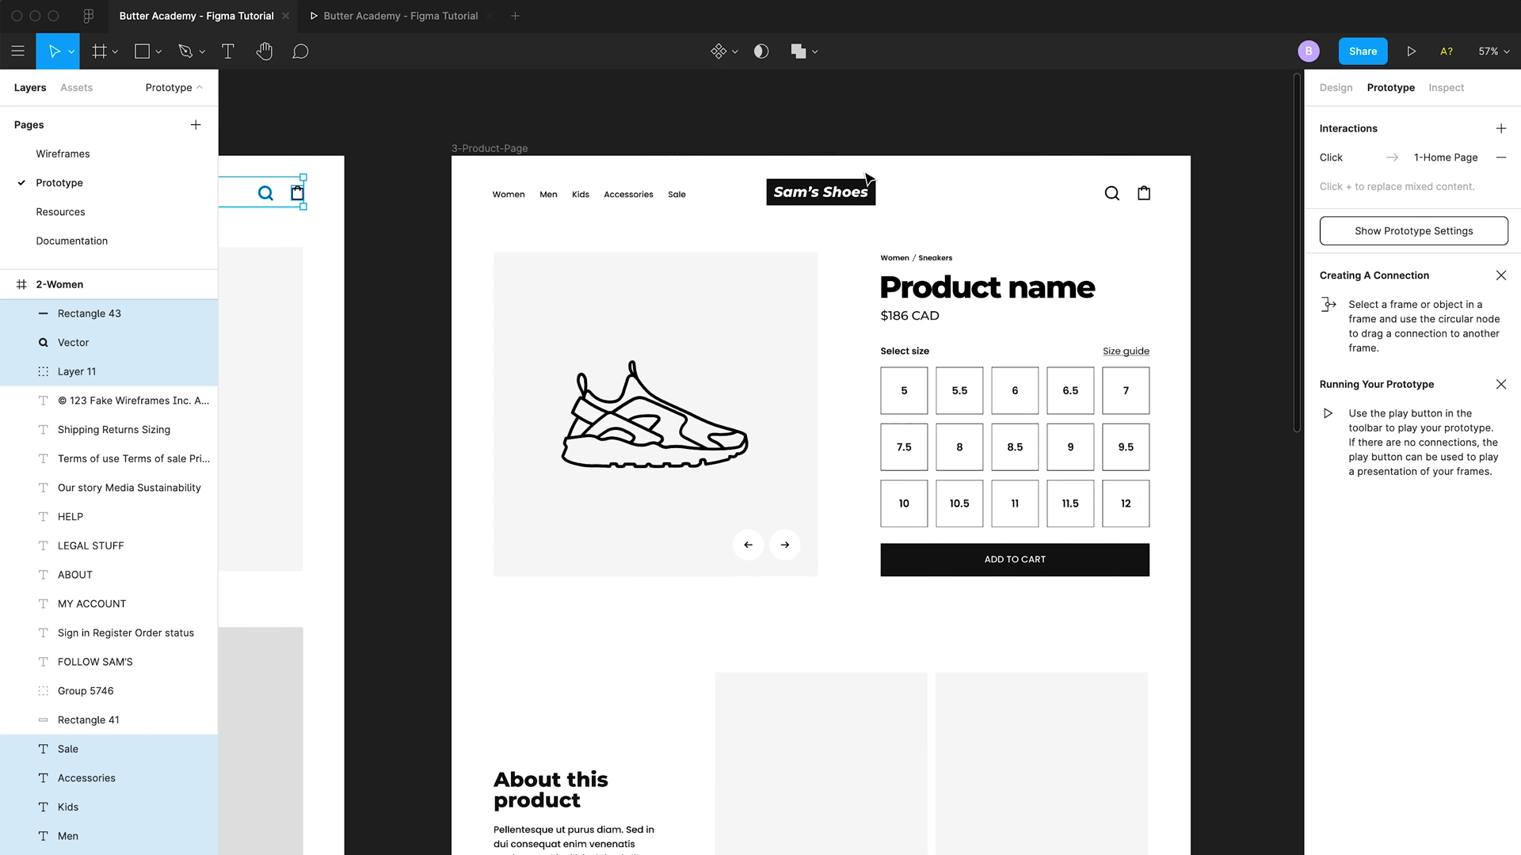
{"action": "scroll", "coordinate": [869, 178], "scroll_direction": "down", "scroll_amount": 1}
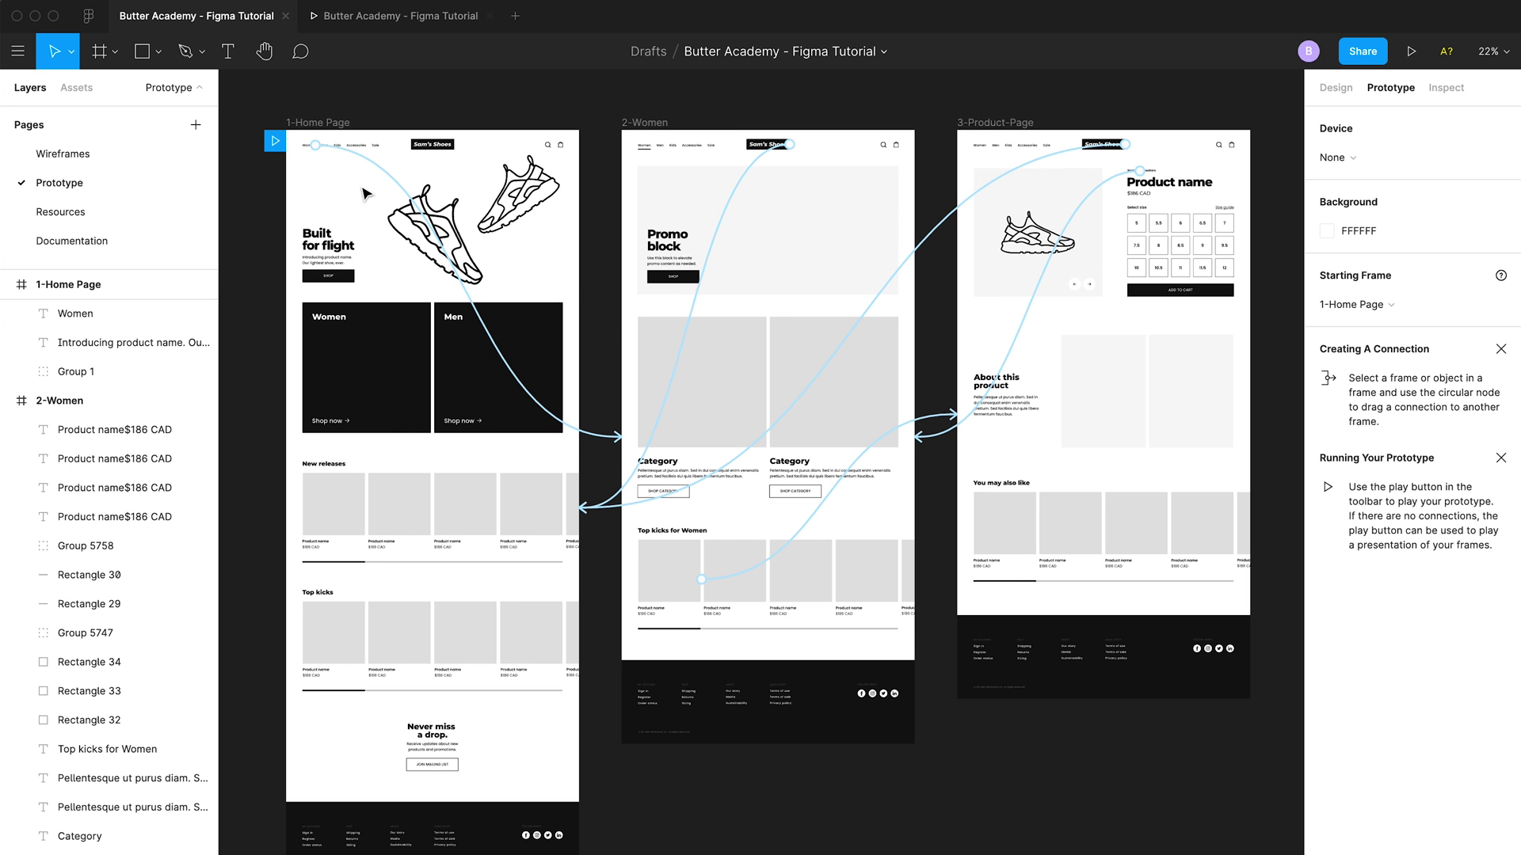
Redirect the Women navigation link in the 1-Home Page frame to the 3-Product-Page frame
{"action": "scroll", "coordinate": [321, 164], "scroll_direction": "up", "scroll_amount": 5}
{"action": "scroll", "coordinate": [396, 238], "scroll_direction": "down", "scroll_amount": 3}
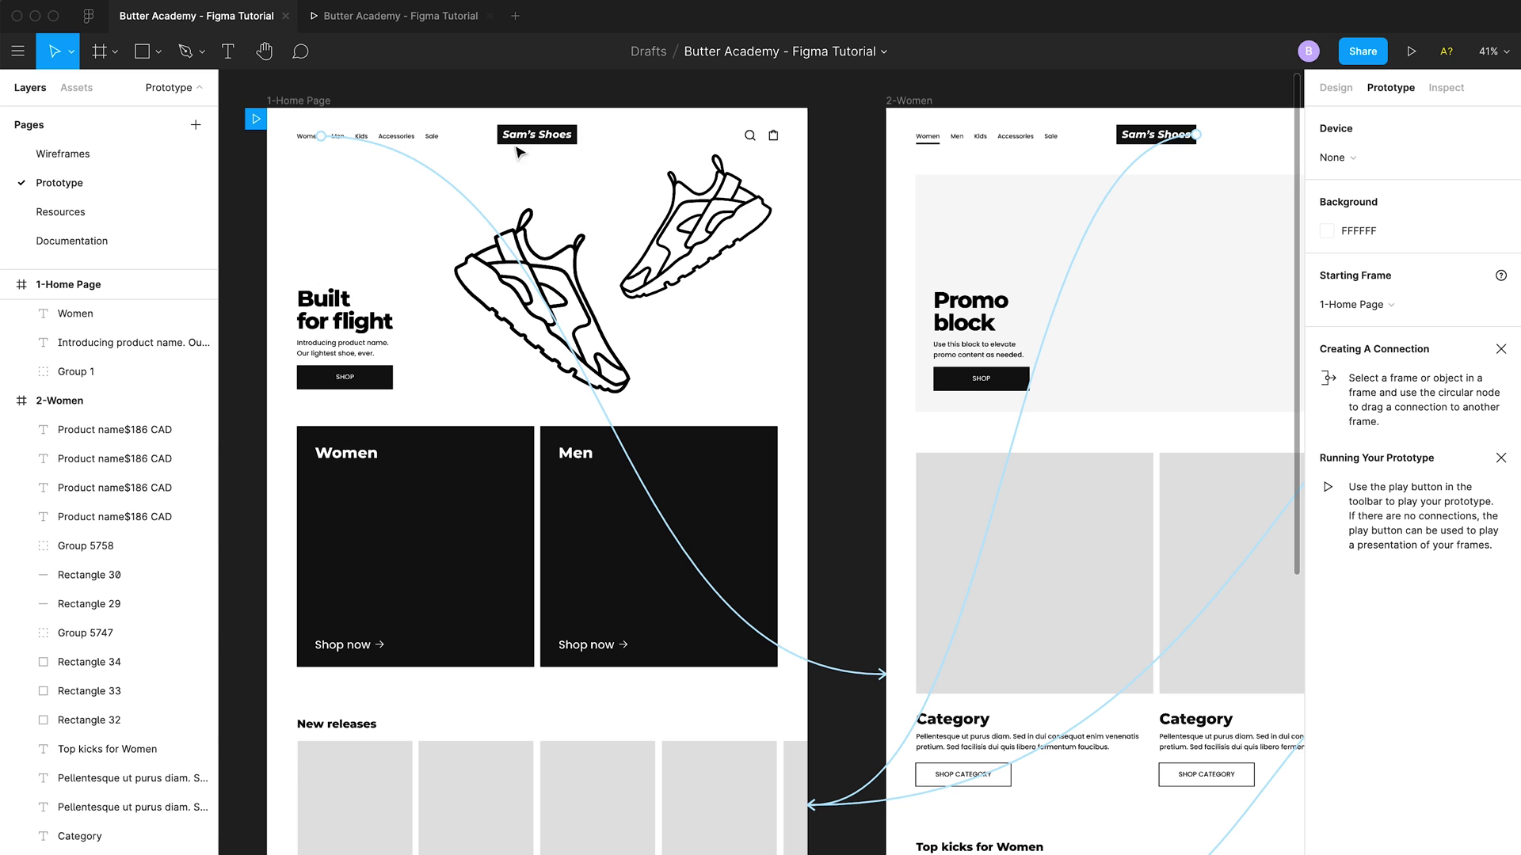
{"action": "left_click", "coordinate": [842, 670]}
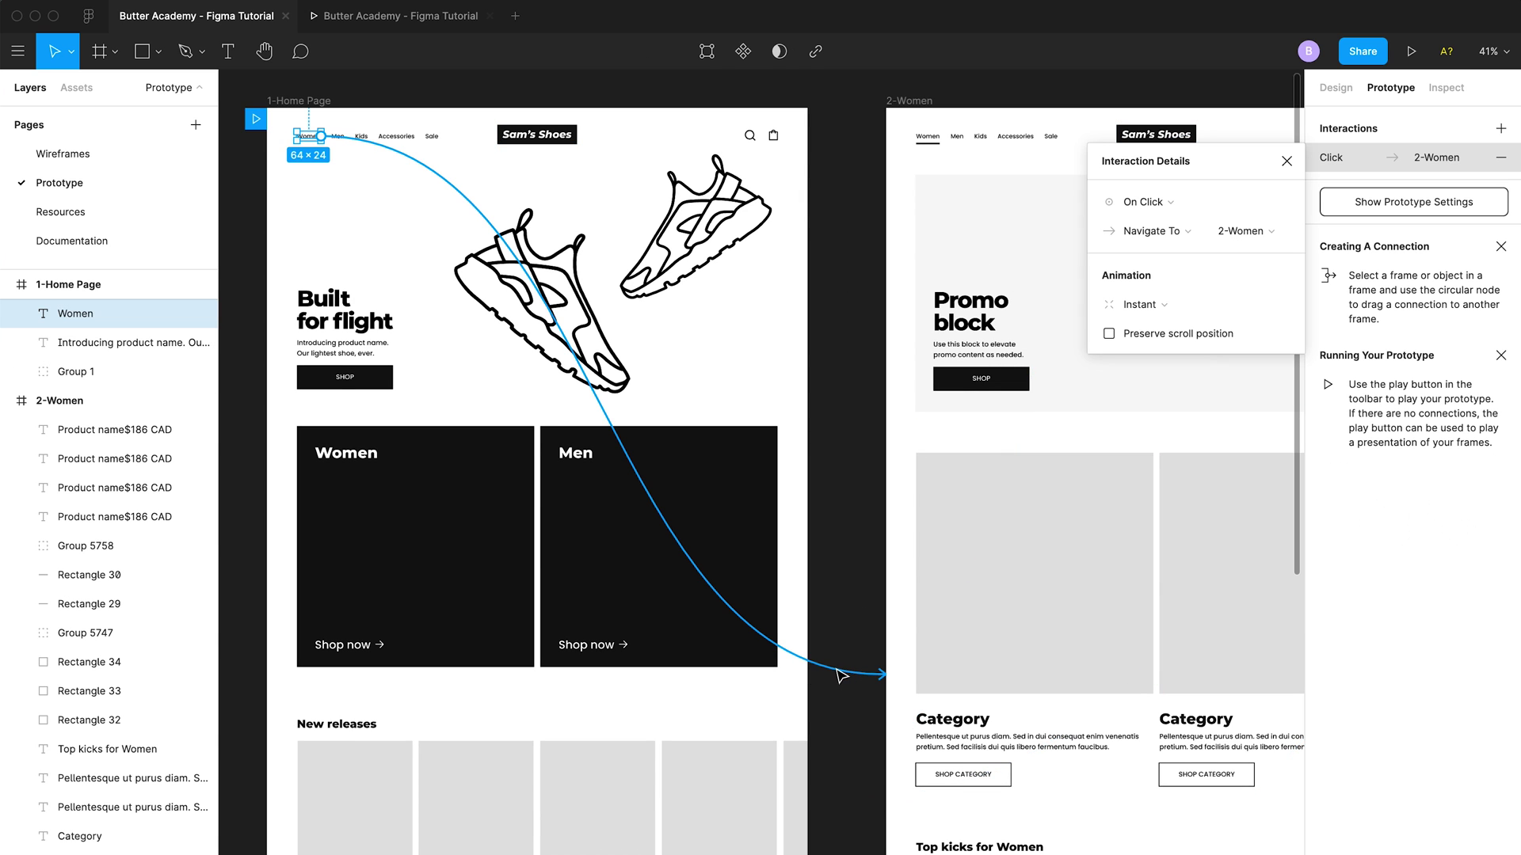
{"action": "scroll", "coordinate": [901, 621], "scroll_direction": "down", "scroll_amount": 2}
{"action": "scroll", "coordinate": [901, 621], "scroll_direction": "down", "scroll_amount": 4}
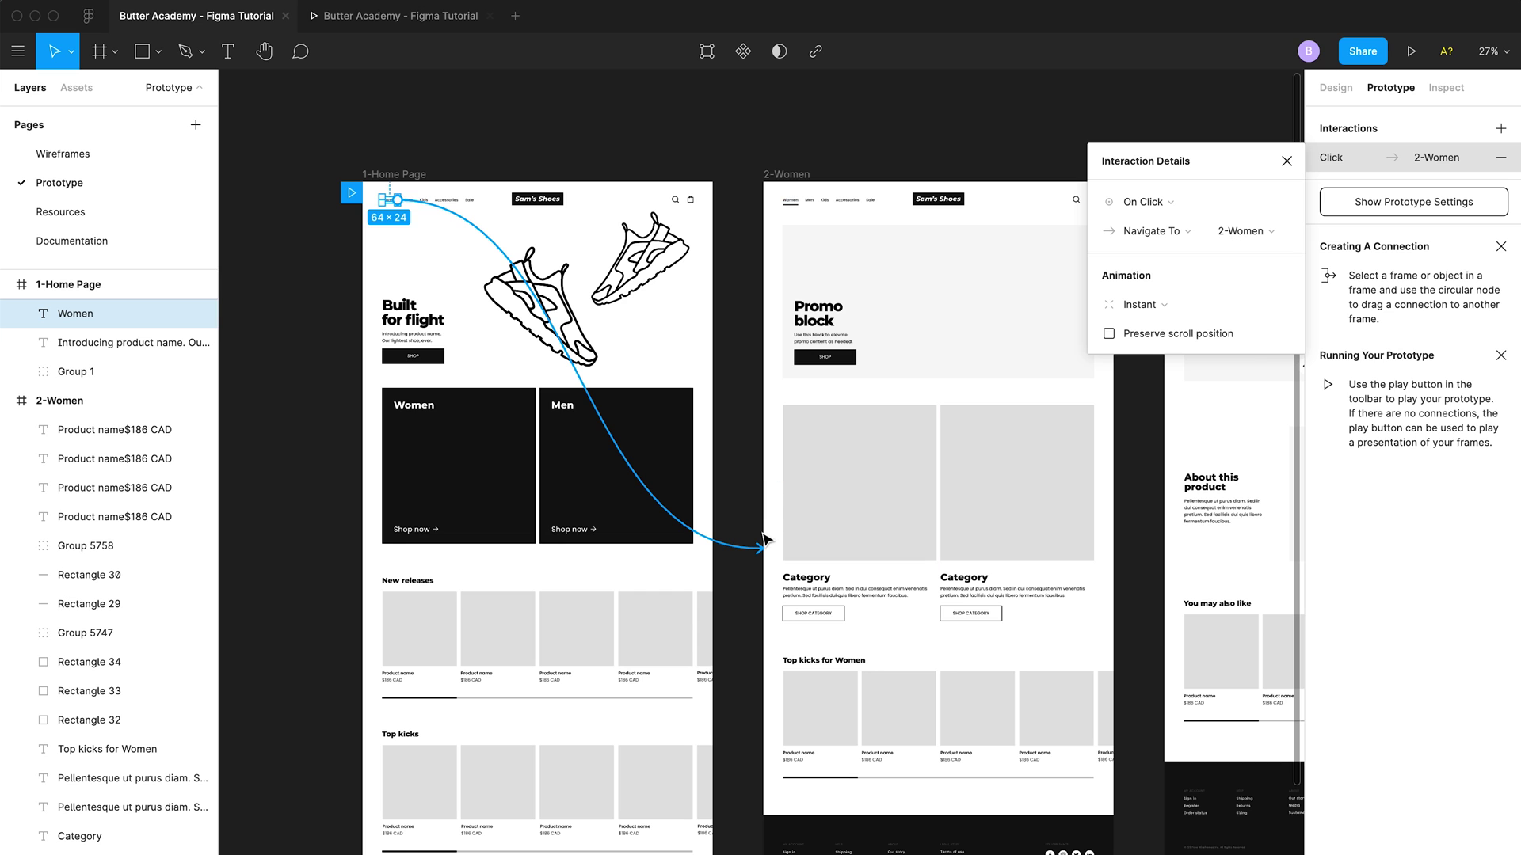
{"action": "left_click_drag", "start_coordinate": [753, 555], "coordinate": [1204, 511]}
{"action": "scroll", "coordinate": [871, 436], "scroll_direction": "right", "scroll_amount": 3}
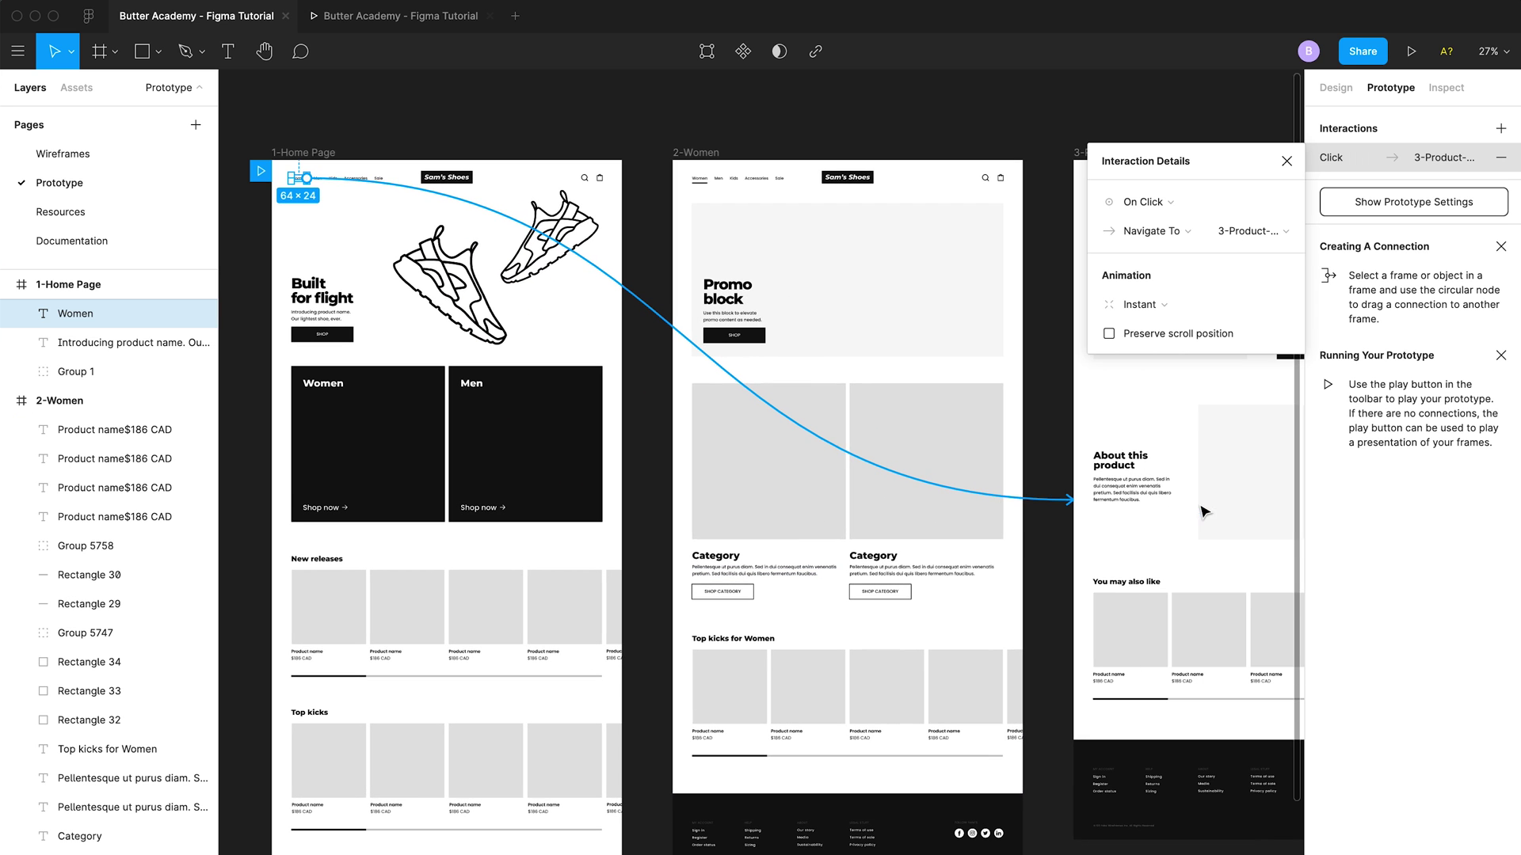
{"action": "scroll", "coordinate": [1123, 416], "scroll_direction": "right", "scroll_amount": 2}
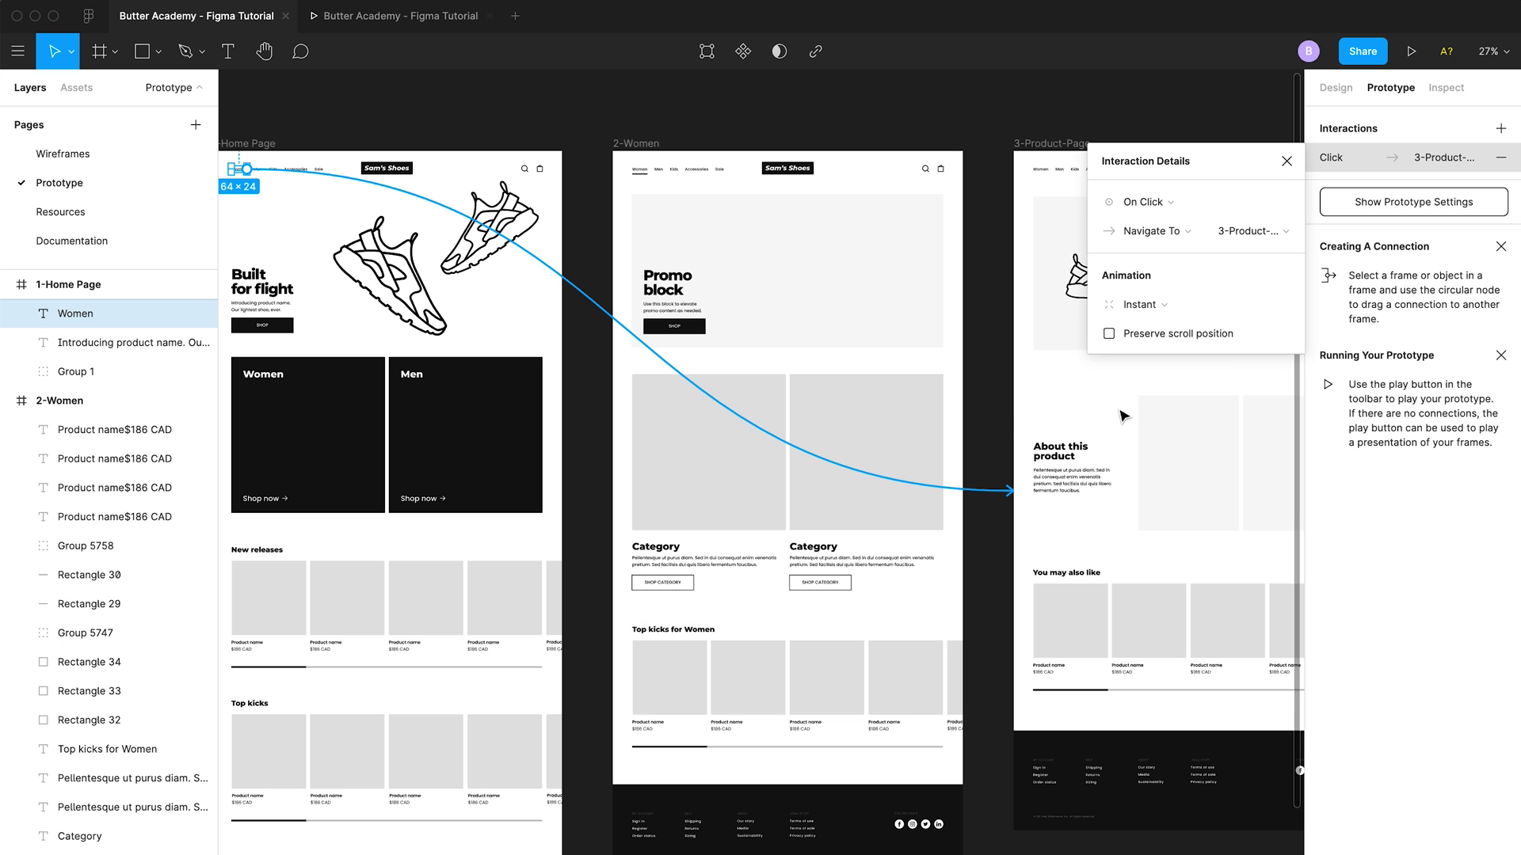
Undo the Women link's redirection and clear the selection
{"action": "key", "text": "super+z"}
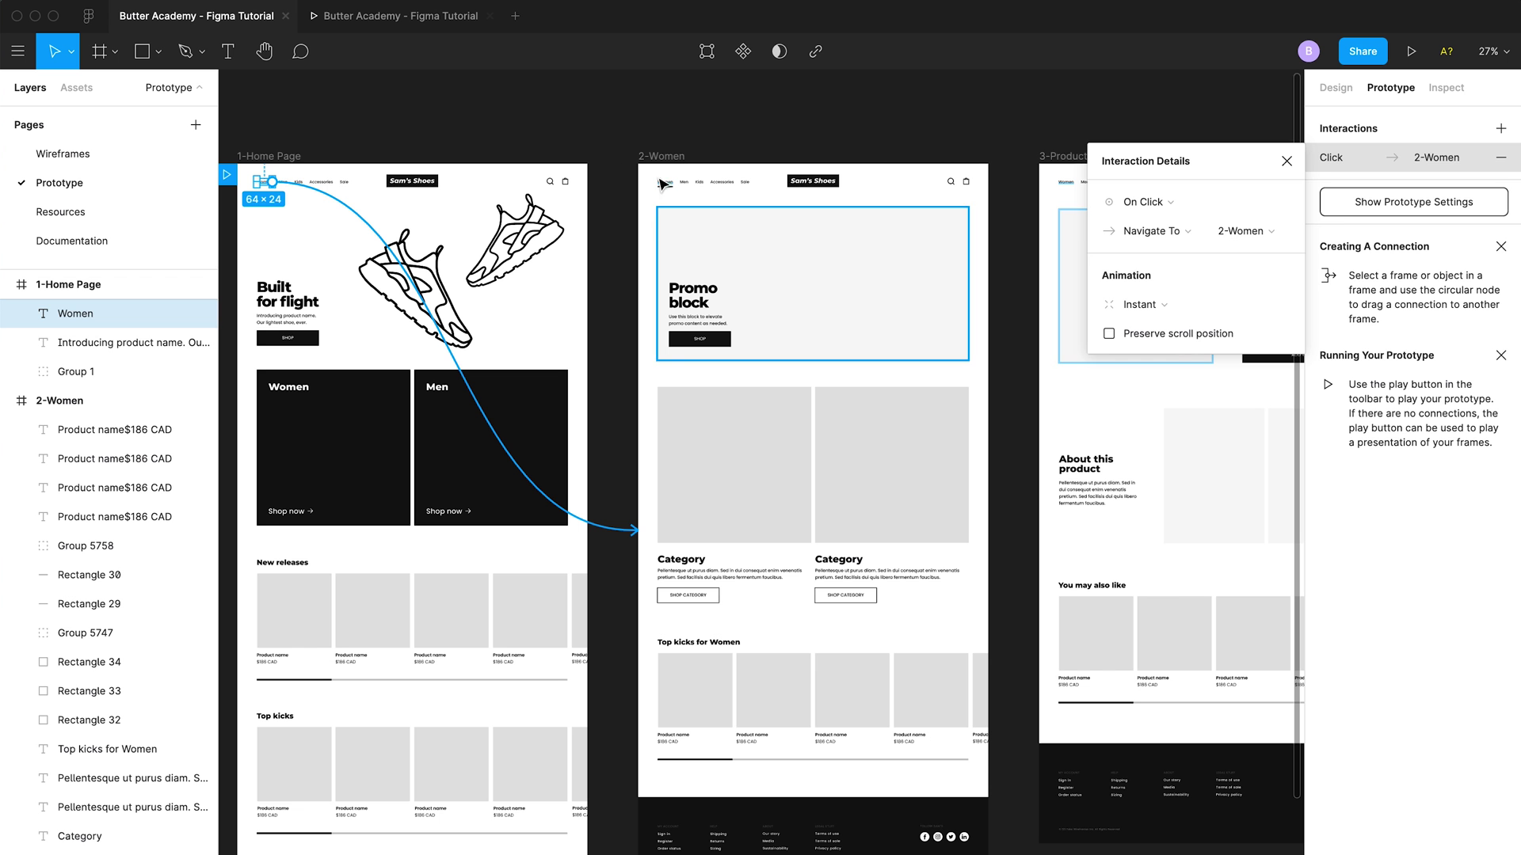
{"action": "left_click", "coordinate": [602, 126]}
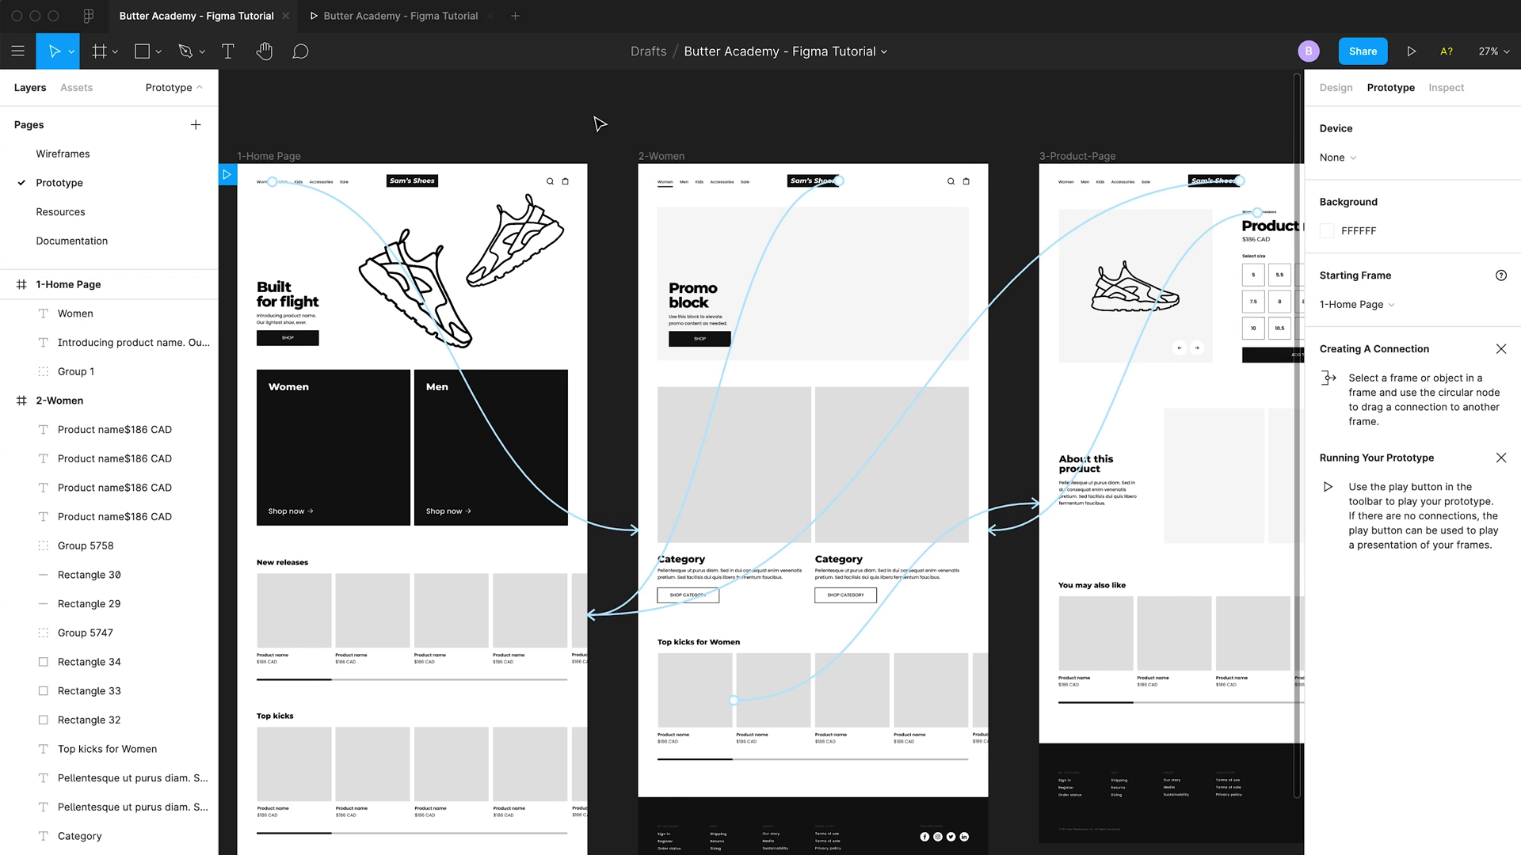
Delete the connection from the 1-Home Page Women navigation text to the 2-Women frame
{"action": "scroll", "coordinate": [601, 126], "scroll_direction": "left", "scroll_amount": 4}
{"action": "left_click", "coordinate": [765, 536]}
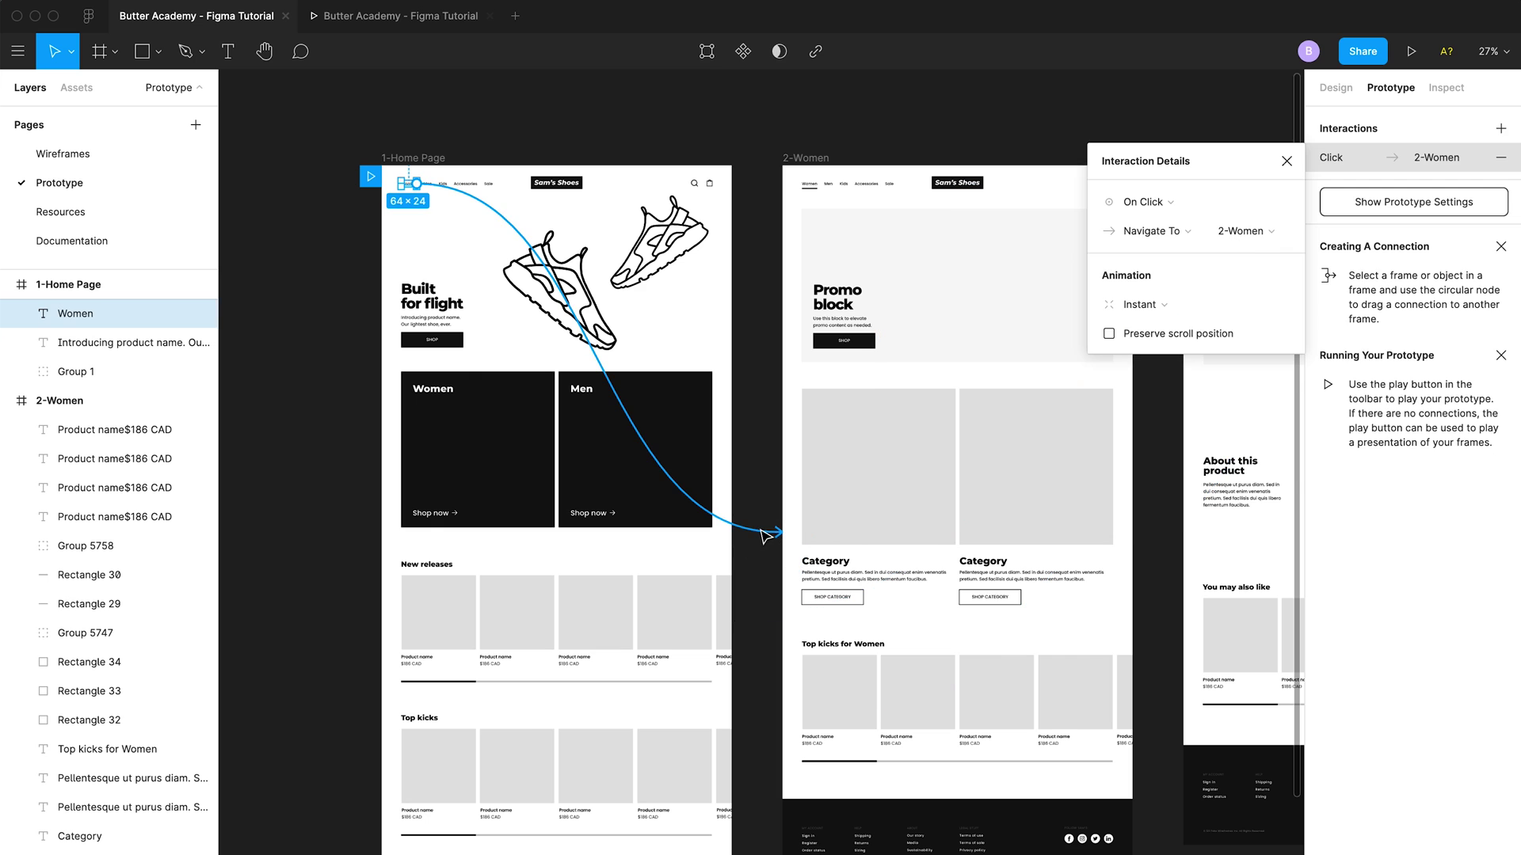
{"action": "left_click", "coordinate": [759, 504]}
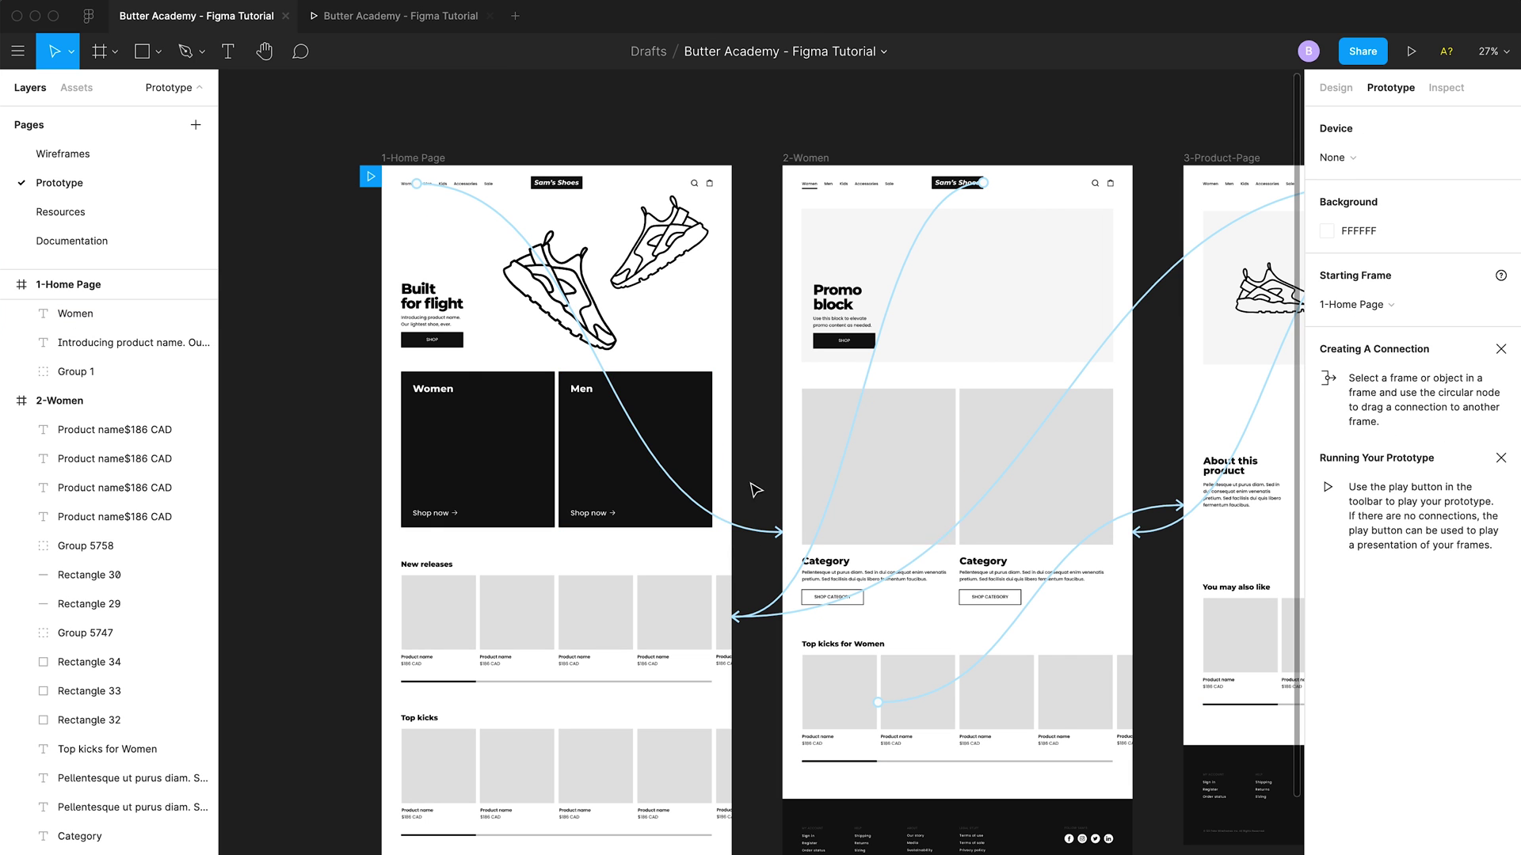
{"action": "left_click", "coordinate": [748, 533]}
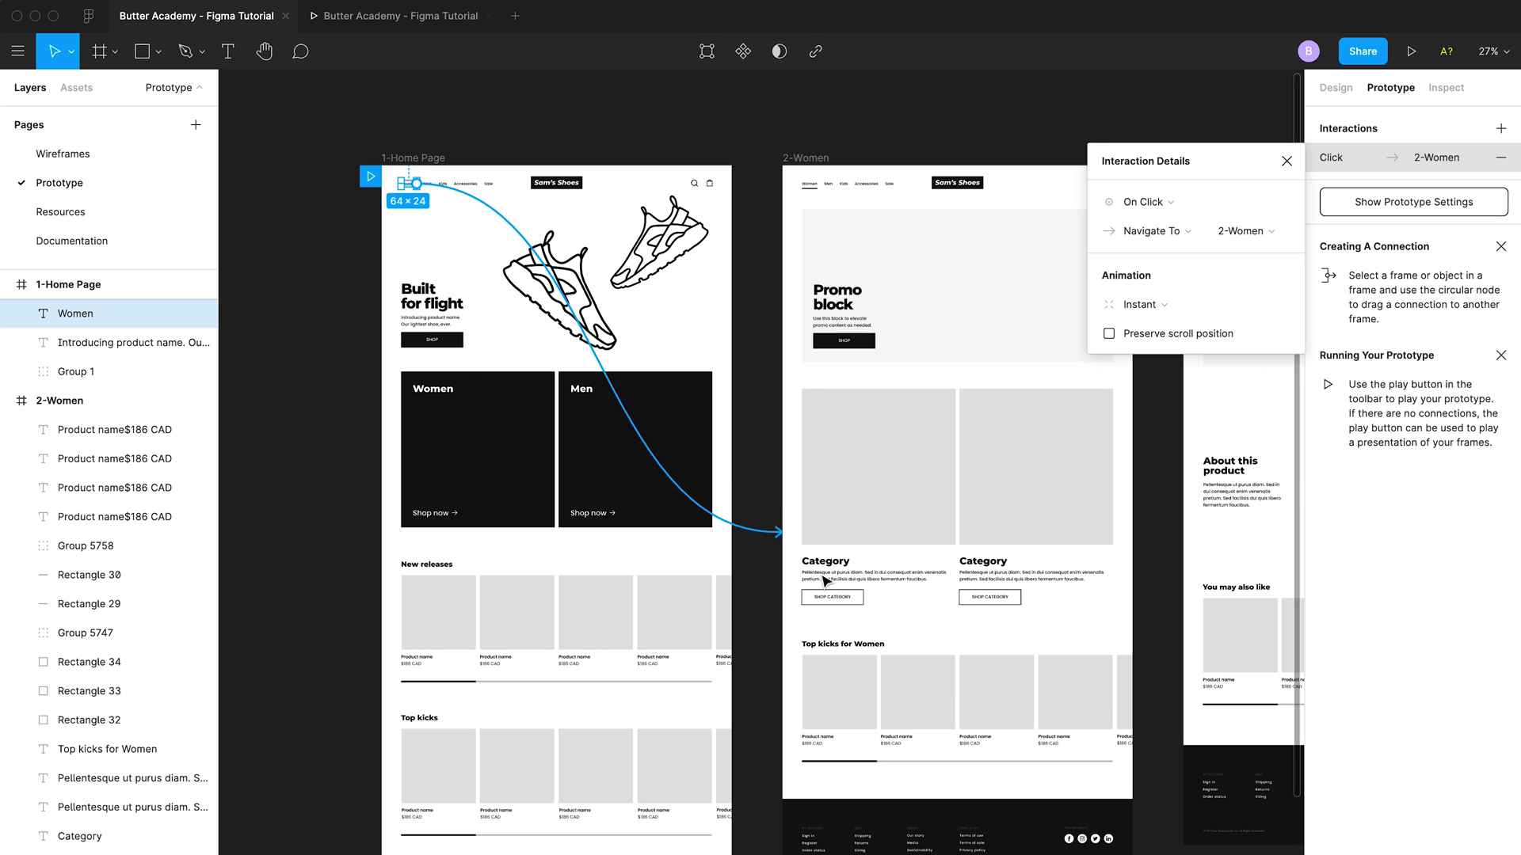
{"action": "key", "text": "BackSpace"}
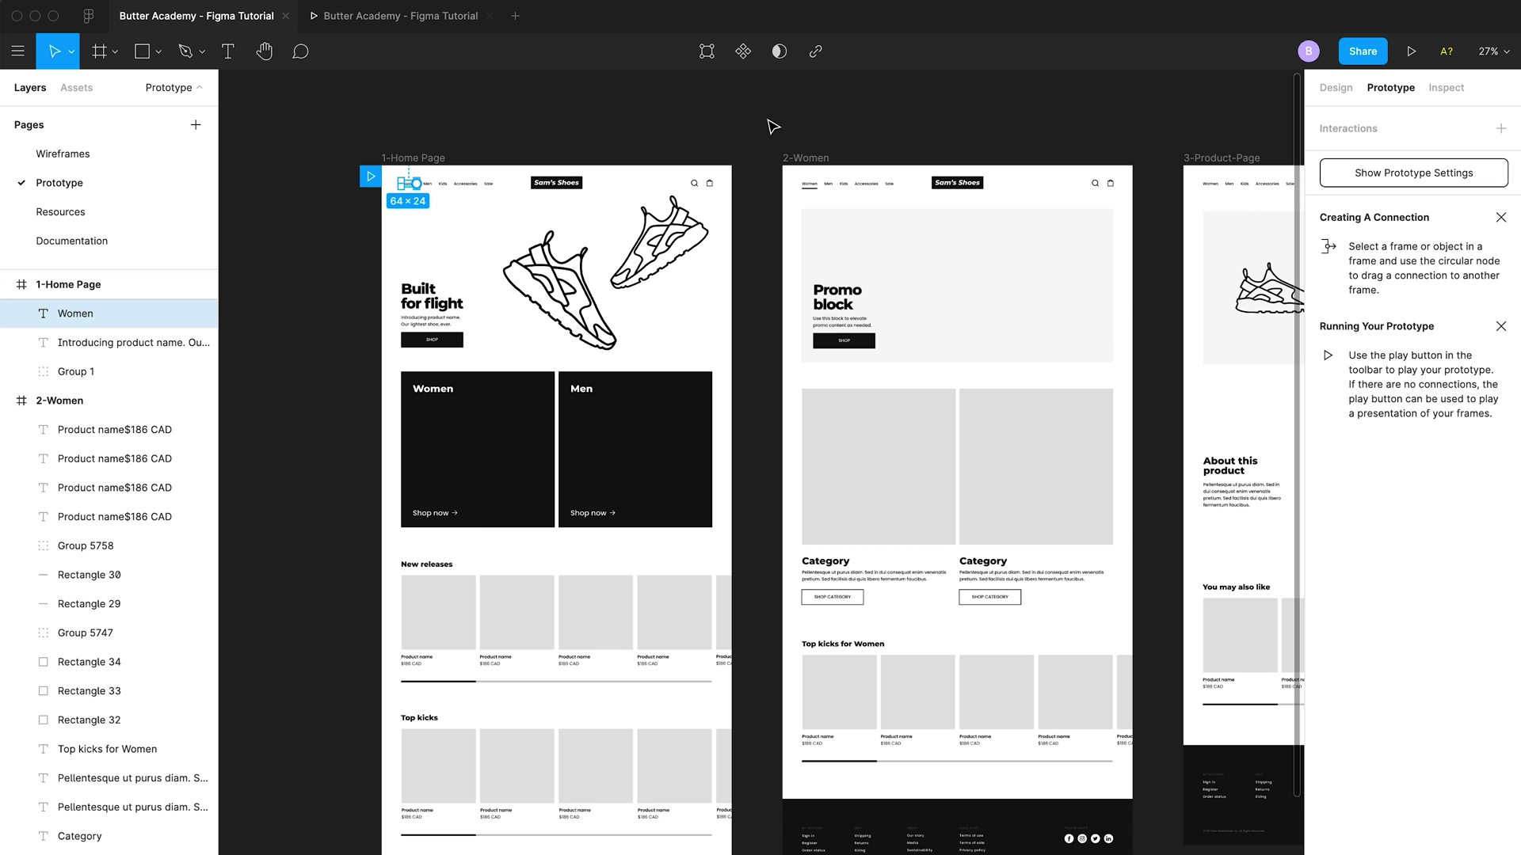
Restore the deleted Women connection between the 1-Home Page and 2-Women frames, and clear the selection
{"action": "left_click", "coordinate": [779, 125]}
{"action": "scroll", "coordinate": [841, 161], "scroll_direction": "right", "scroll_amount": 2}
{"action": "scroll", "coordinate": [841, 161], "scroll_direction": "down", "scroll_amount": 1}
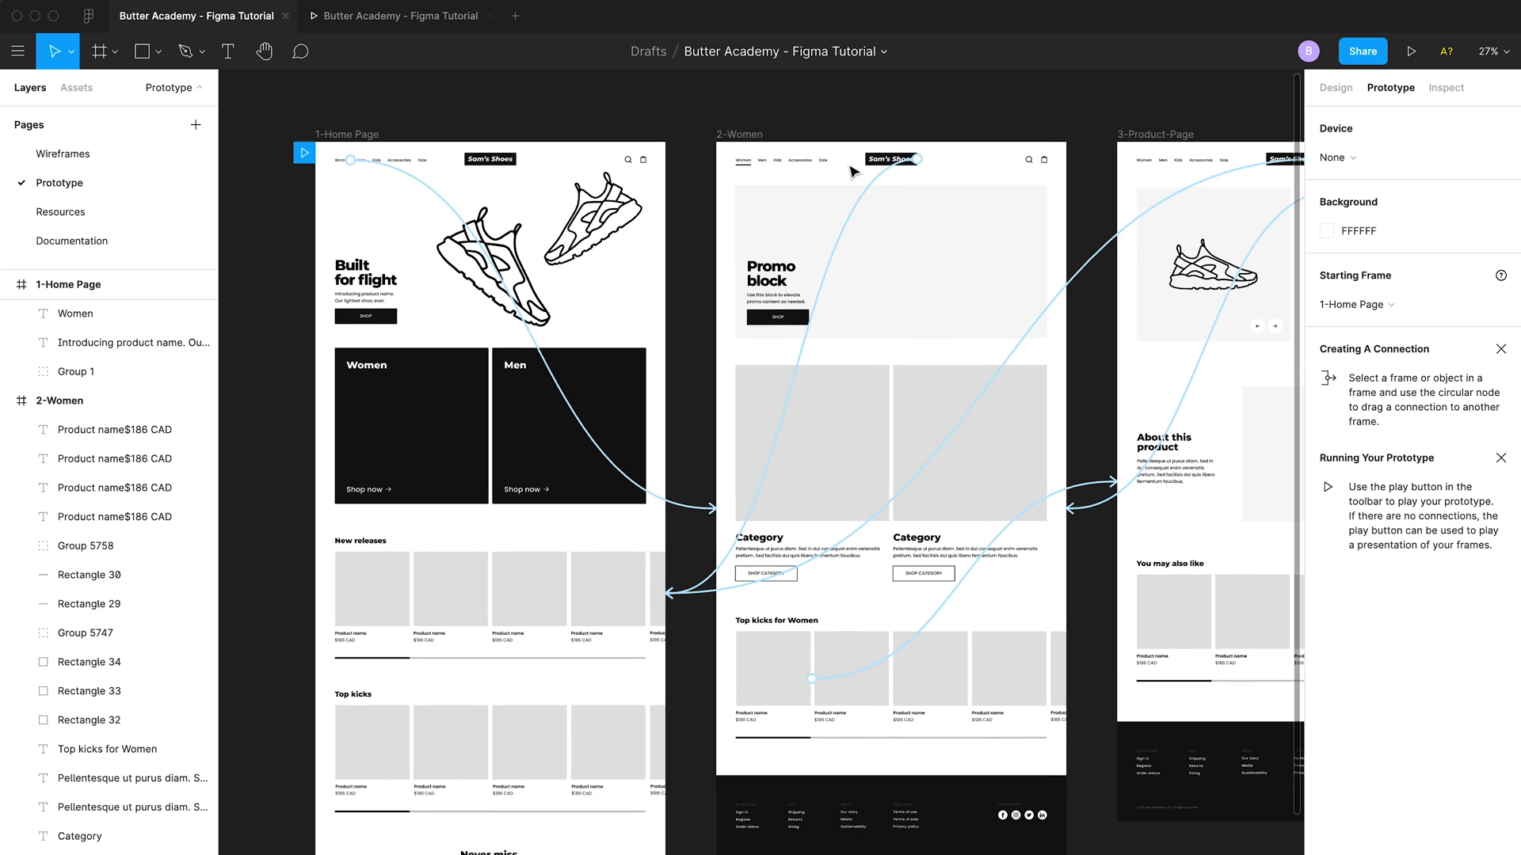
Open the interaction details of the connection from the 1-Home Page Women text to the 2-Women frame
{"action": "left_click", "coordinate": [721, 495]}
{"action": "left_click", "coordinate": [683, 505]}
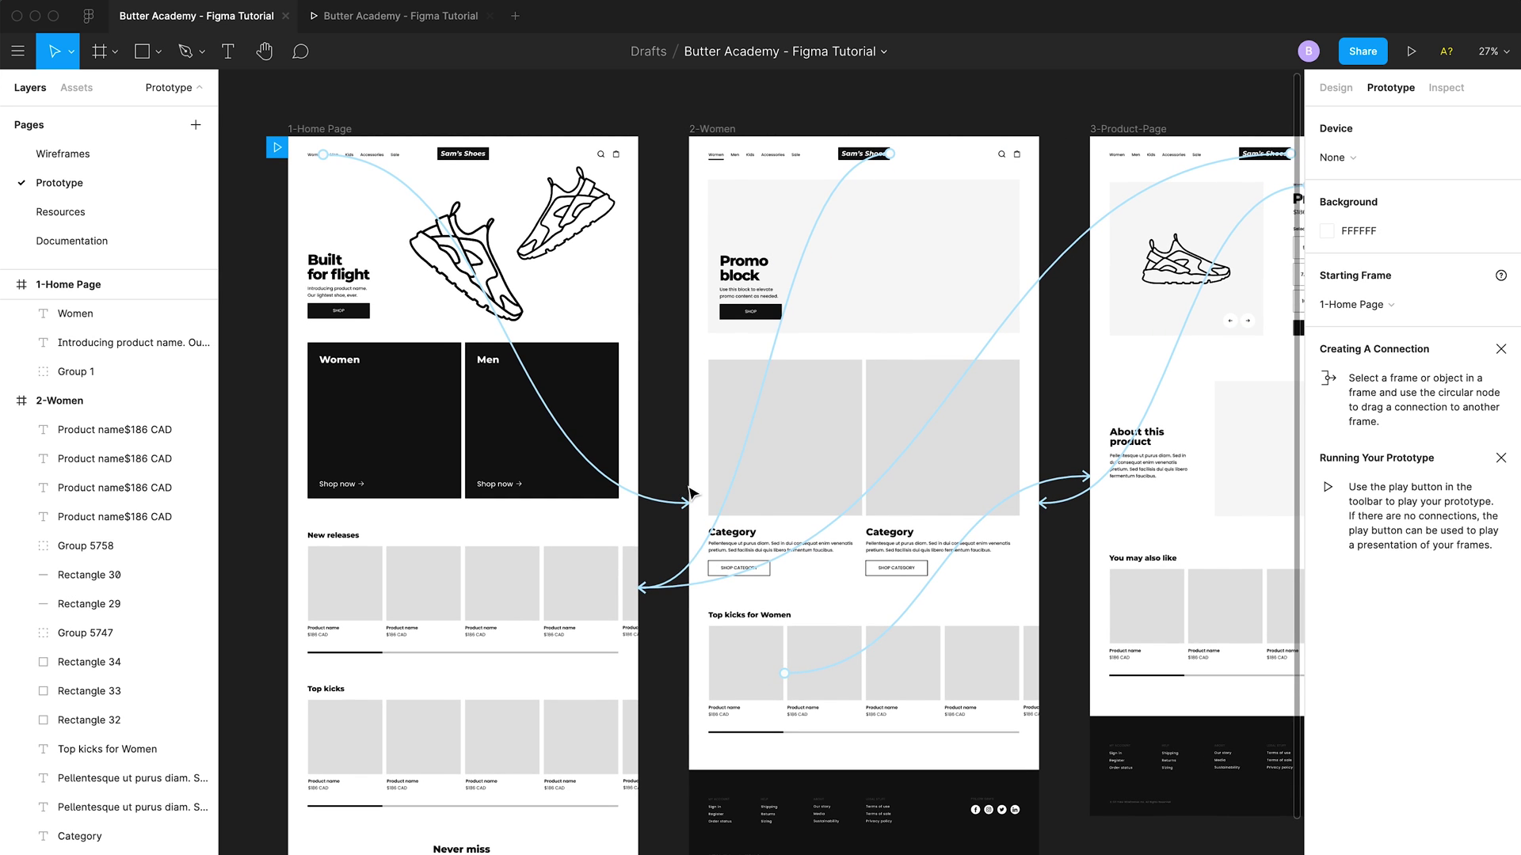
{"action": "scroll", "coordinate": [693, 497], "scroll_direction": "left", "scroll_amount": 1}
{"action": "left_click", "coordinate": [699, 504]}
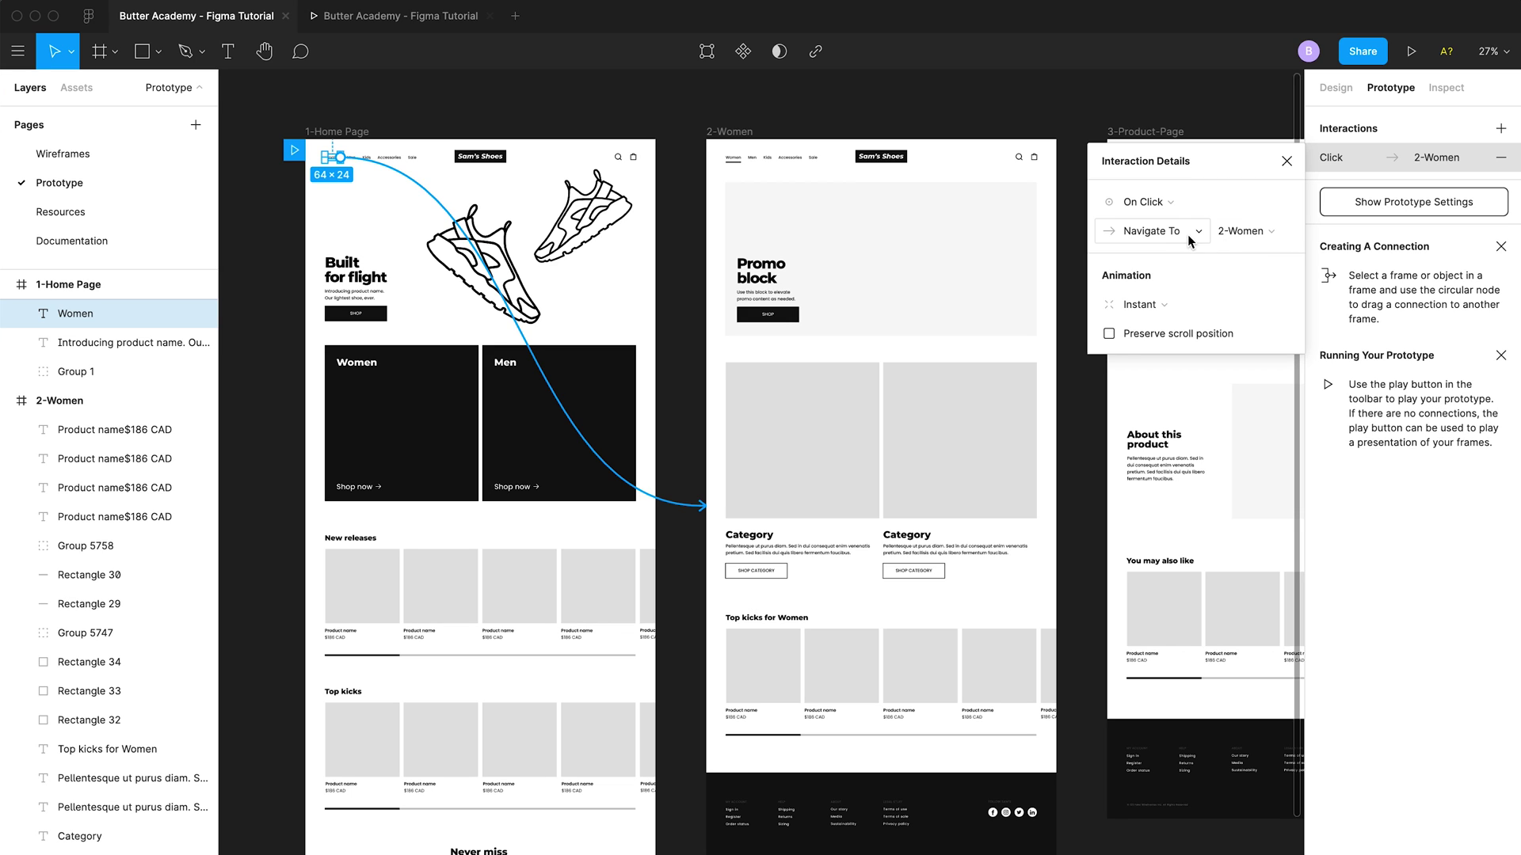
Check the Women connection's destination options, keeping 2-Women, and test the link from the home page in the prototype preview
{"action": "left_click", "coordinate": [1223, 233]}
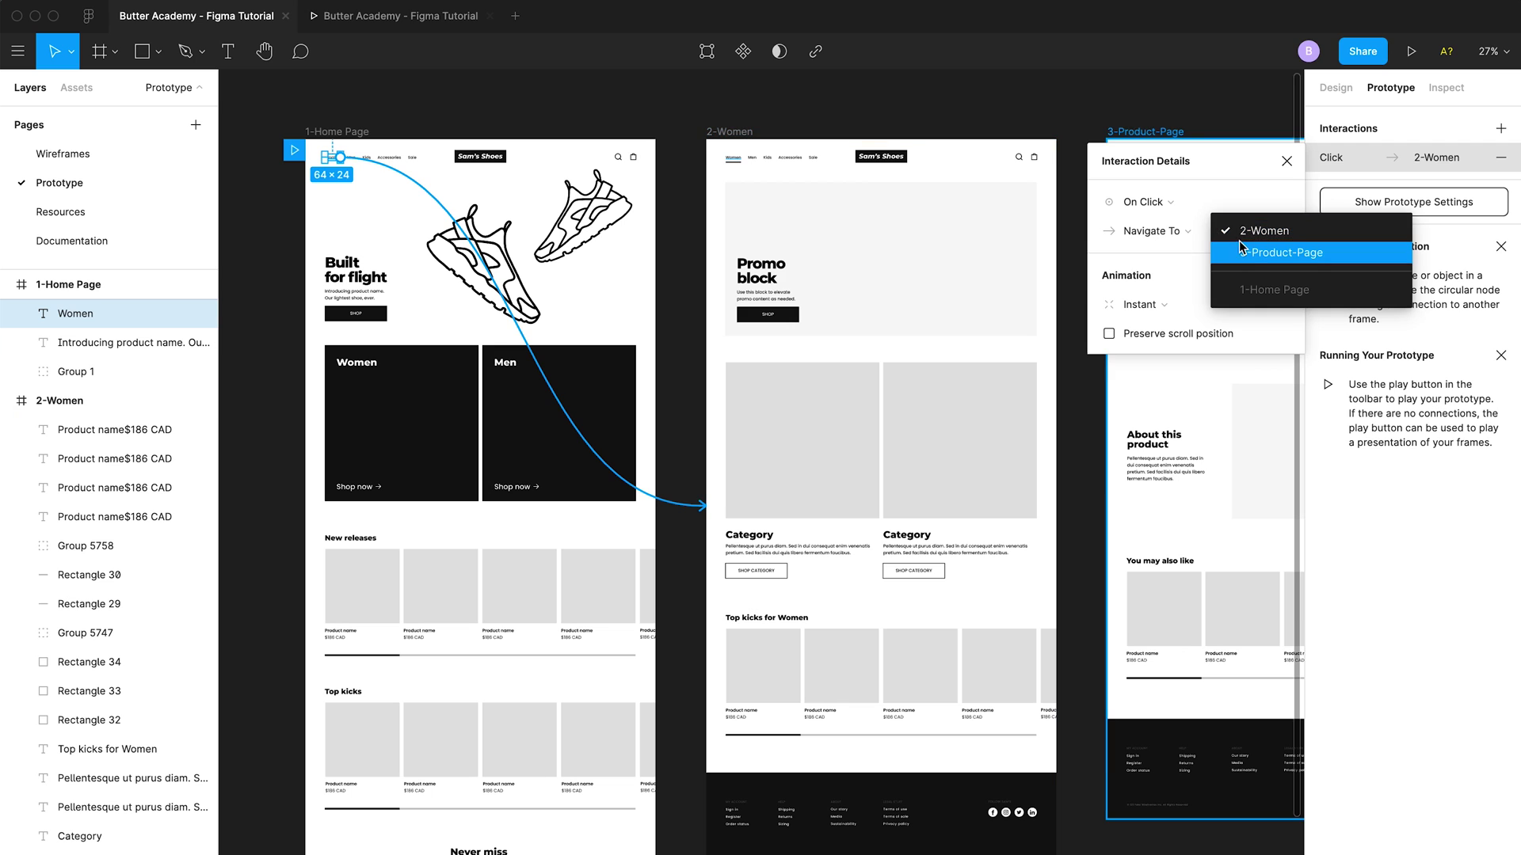
{"action": "left_click", "coordinate": [1242, 235]}
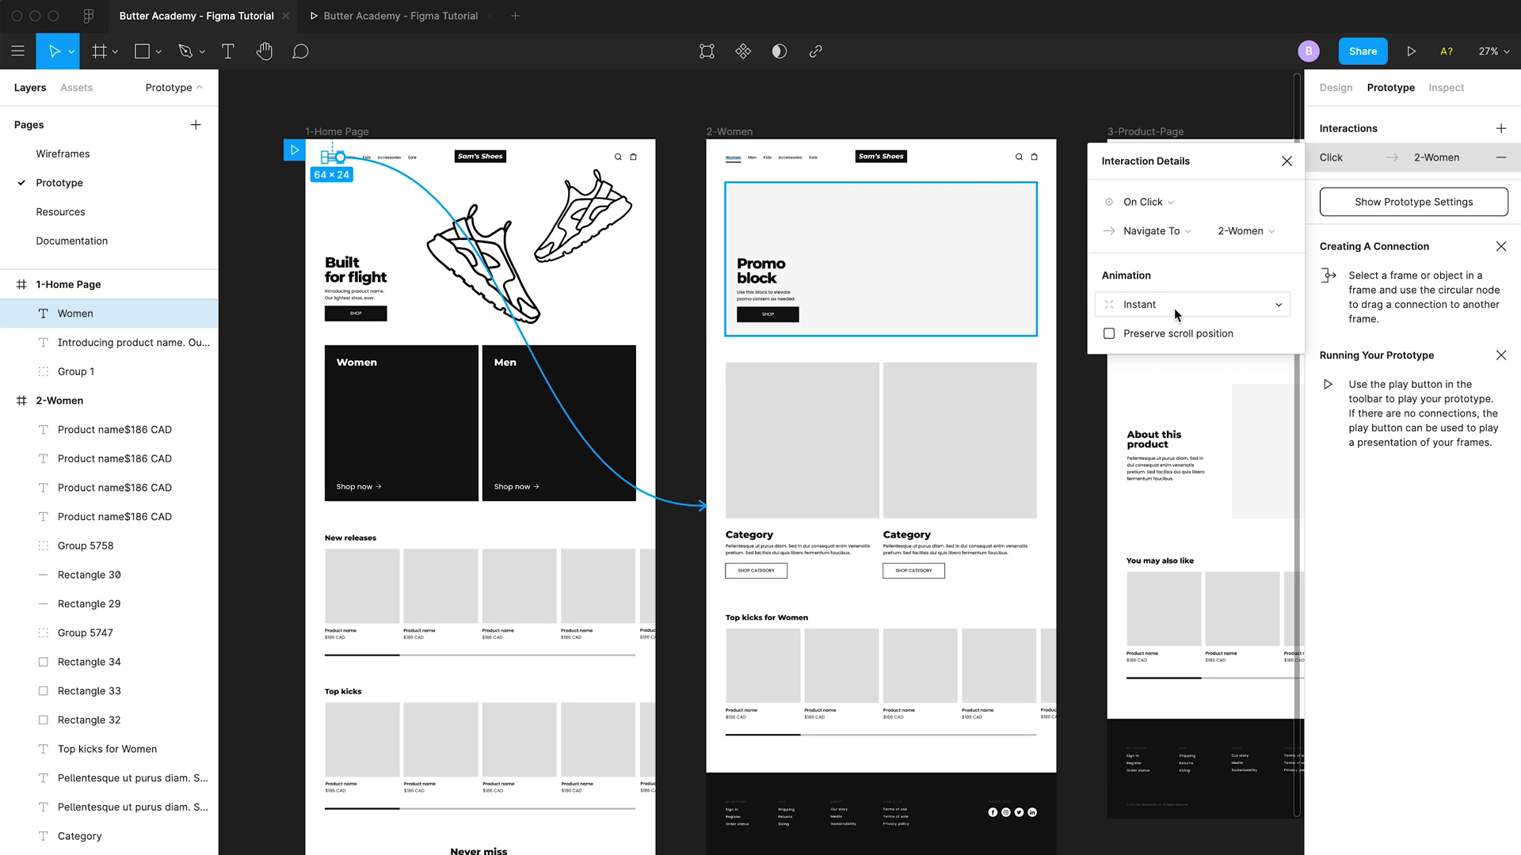
{"action": "left_click", "coordinate": [477, 27]}
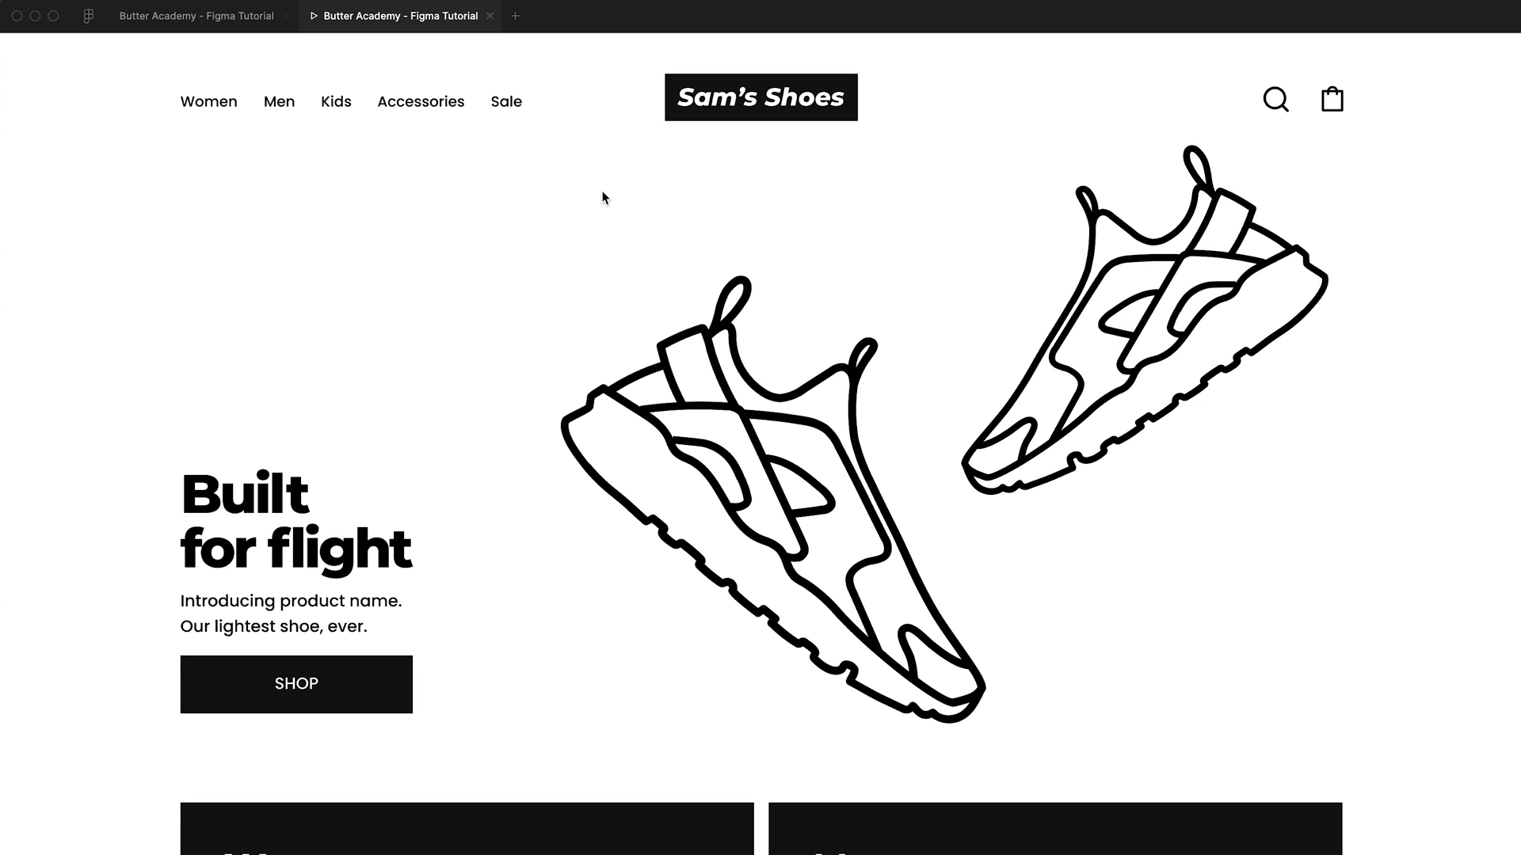
{"action": "left_click", "coordinate": [208, 103]}
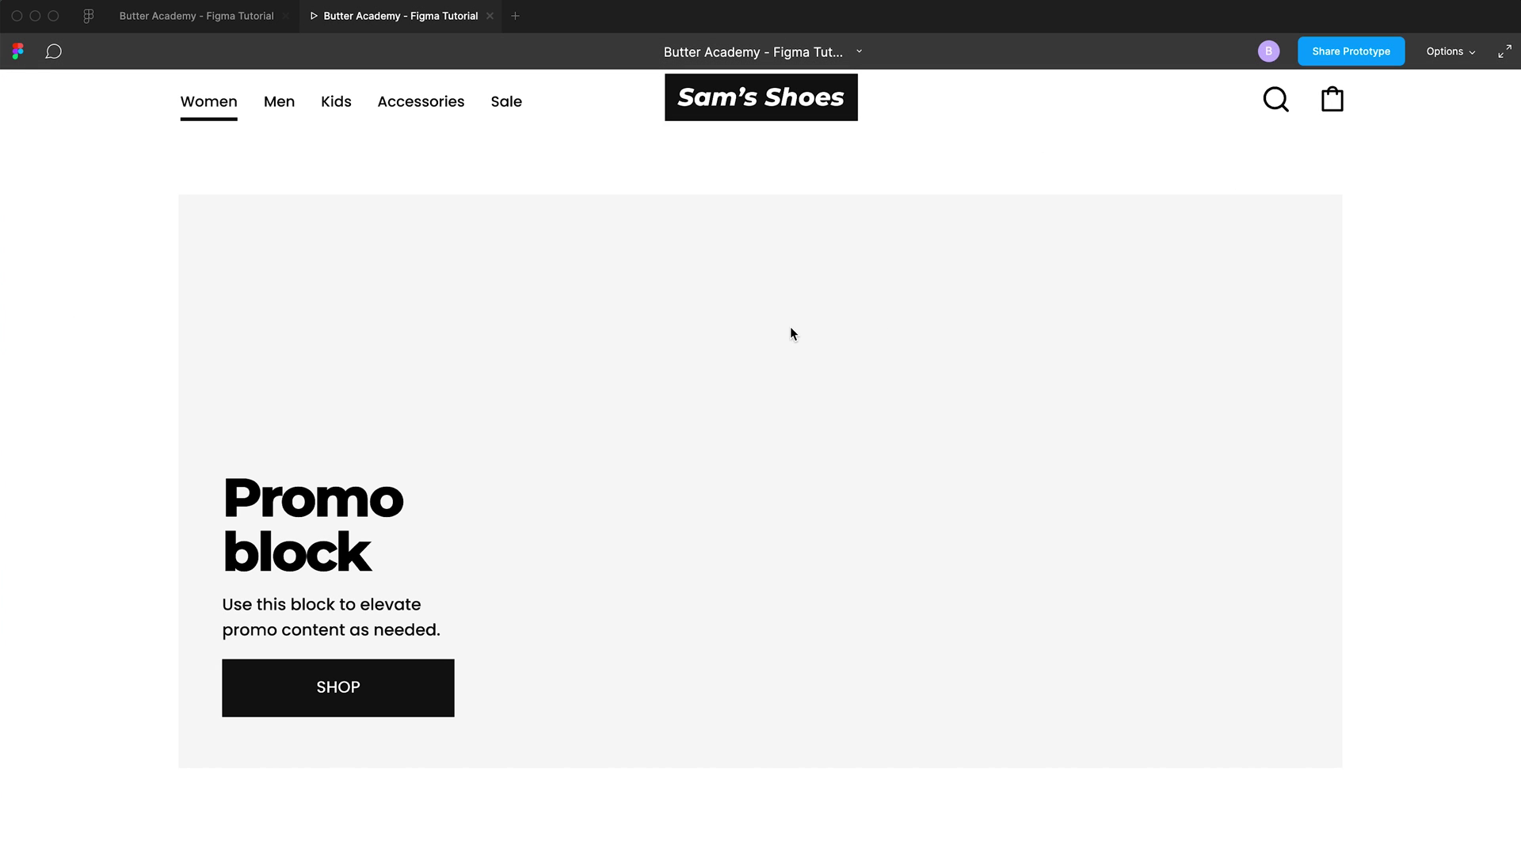
Set the Women connection's animation to Dissolve and test the transition from the home page to the Women page in the preview
{"action": "left_click", "coordinate": [219, 19]}
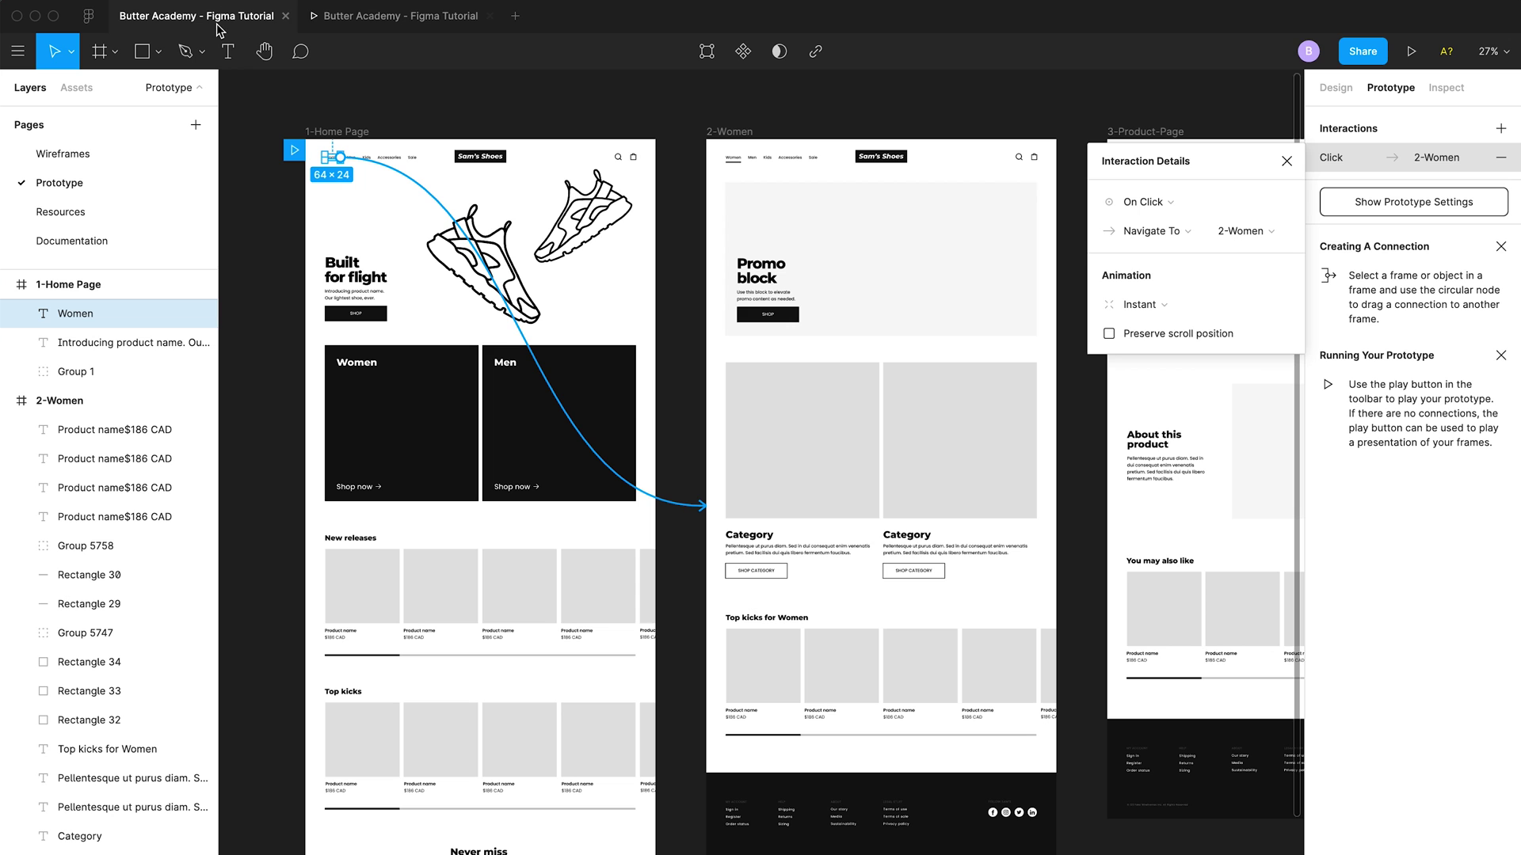
{"action": "left_click", "coordinate": [1141, 304]}
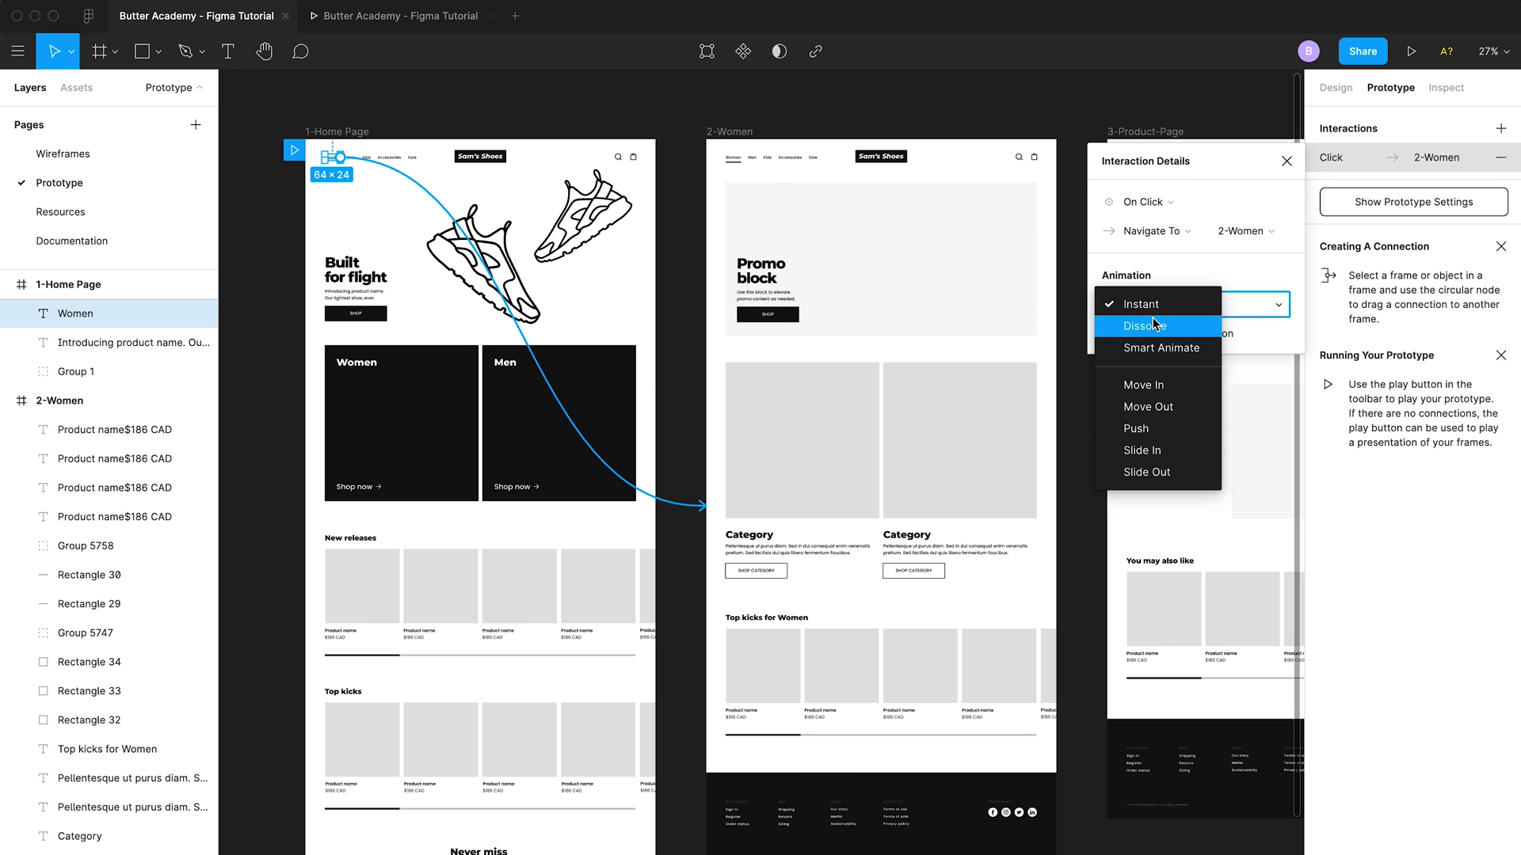
{"action": "left_click", "coordinate": [1148, 320]}
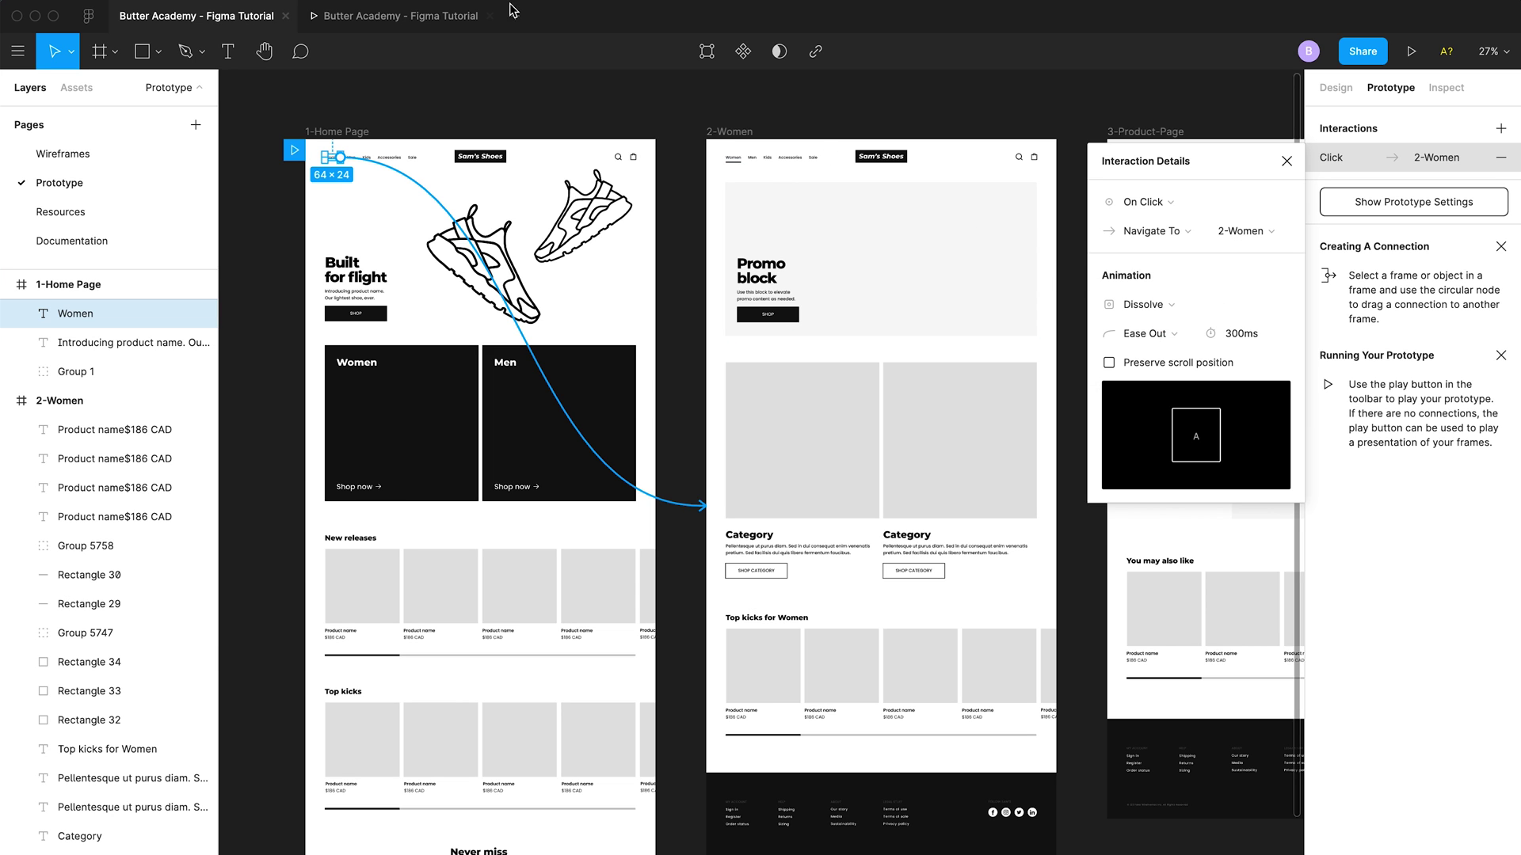
{"action": "left_click", "coordinate": [394, 17]}
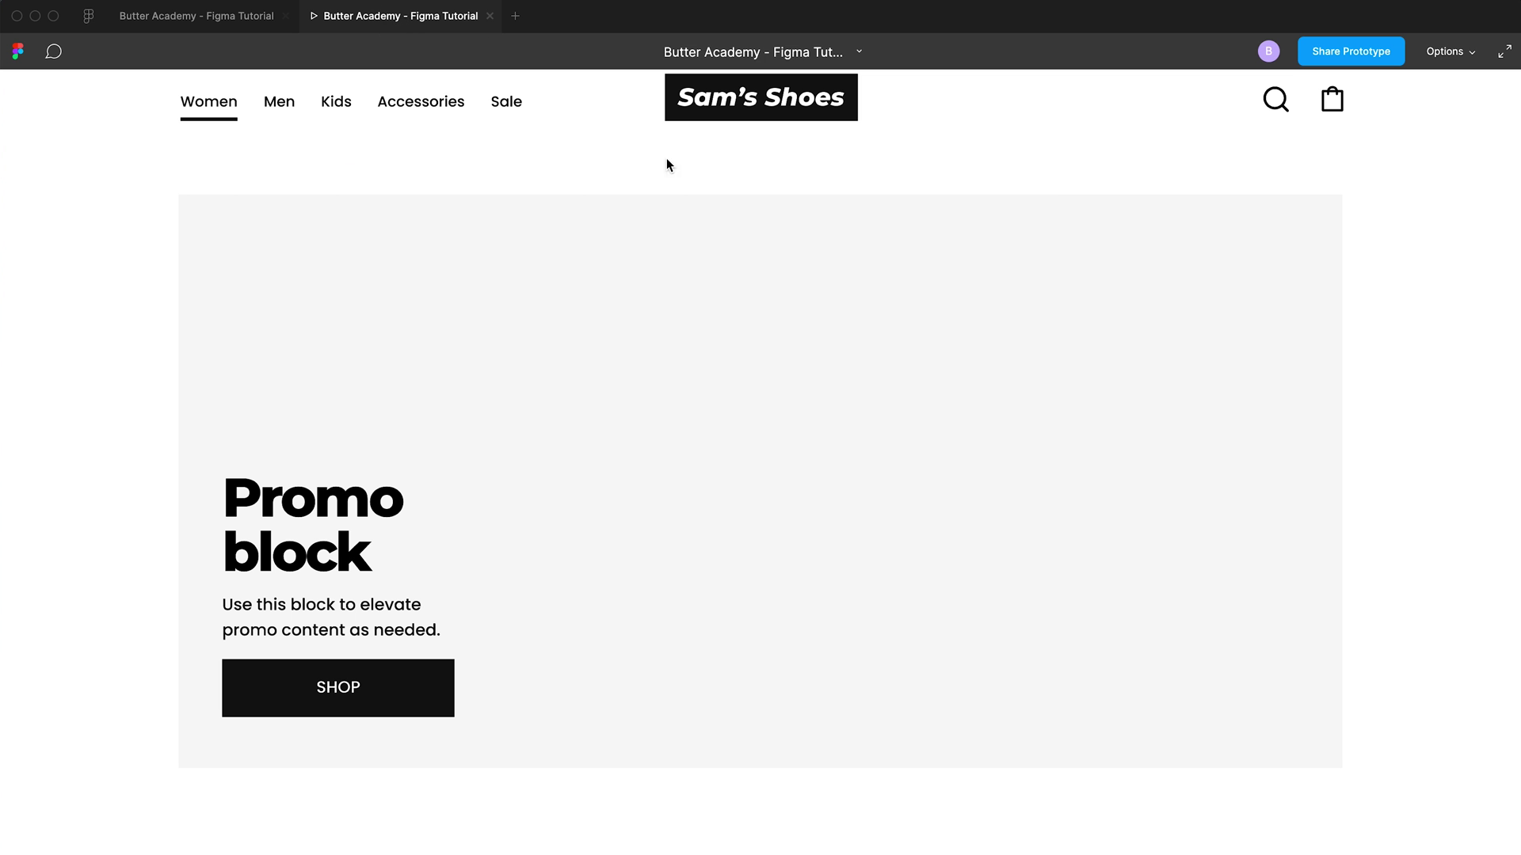
{"action": "left_click", "coordinate": [717, 118]}
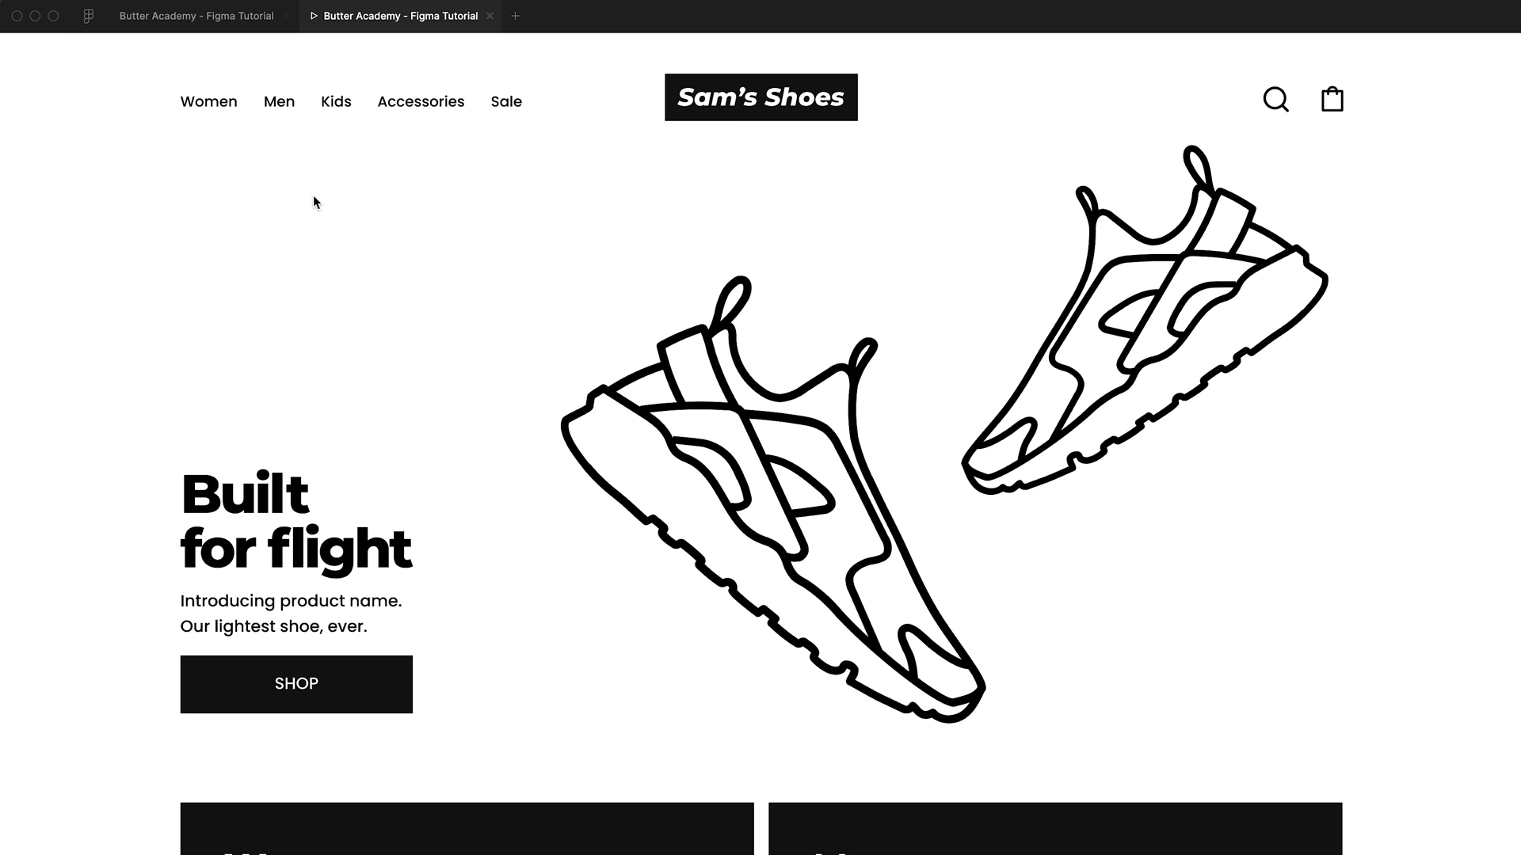
{"action": "left_click", "coordinate": [205, 117]}
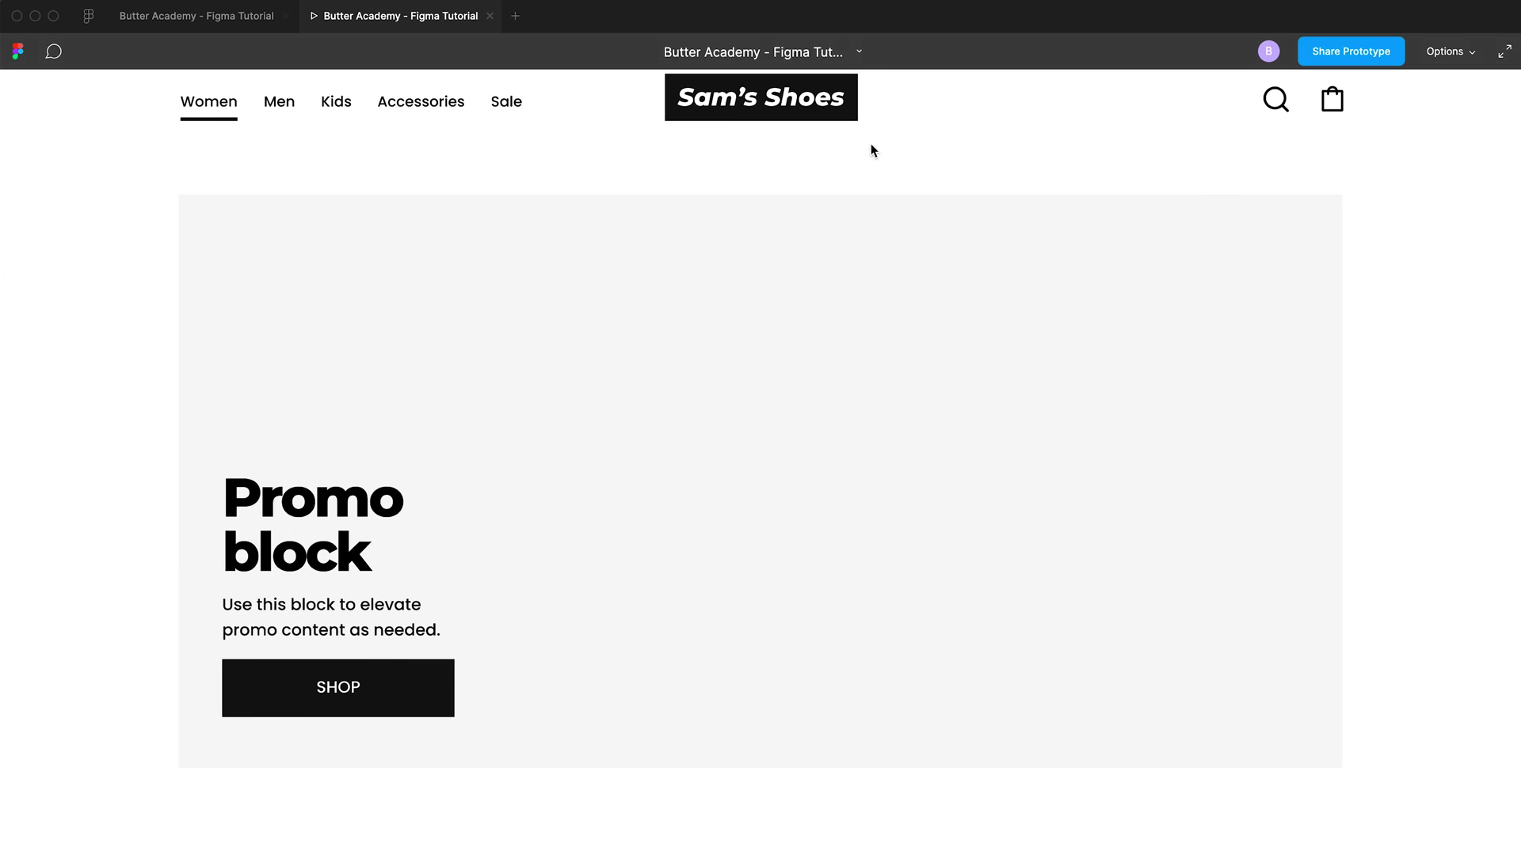
Set the Women connection's animation to Smart Animate and replay the transition from the home page to the Women page in the preview
{"action": "left_click", "coordinate": [213, 18]}
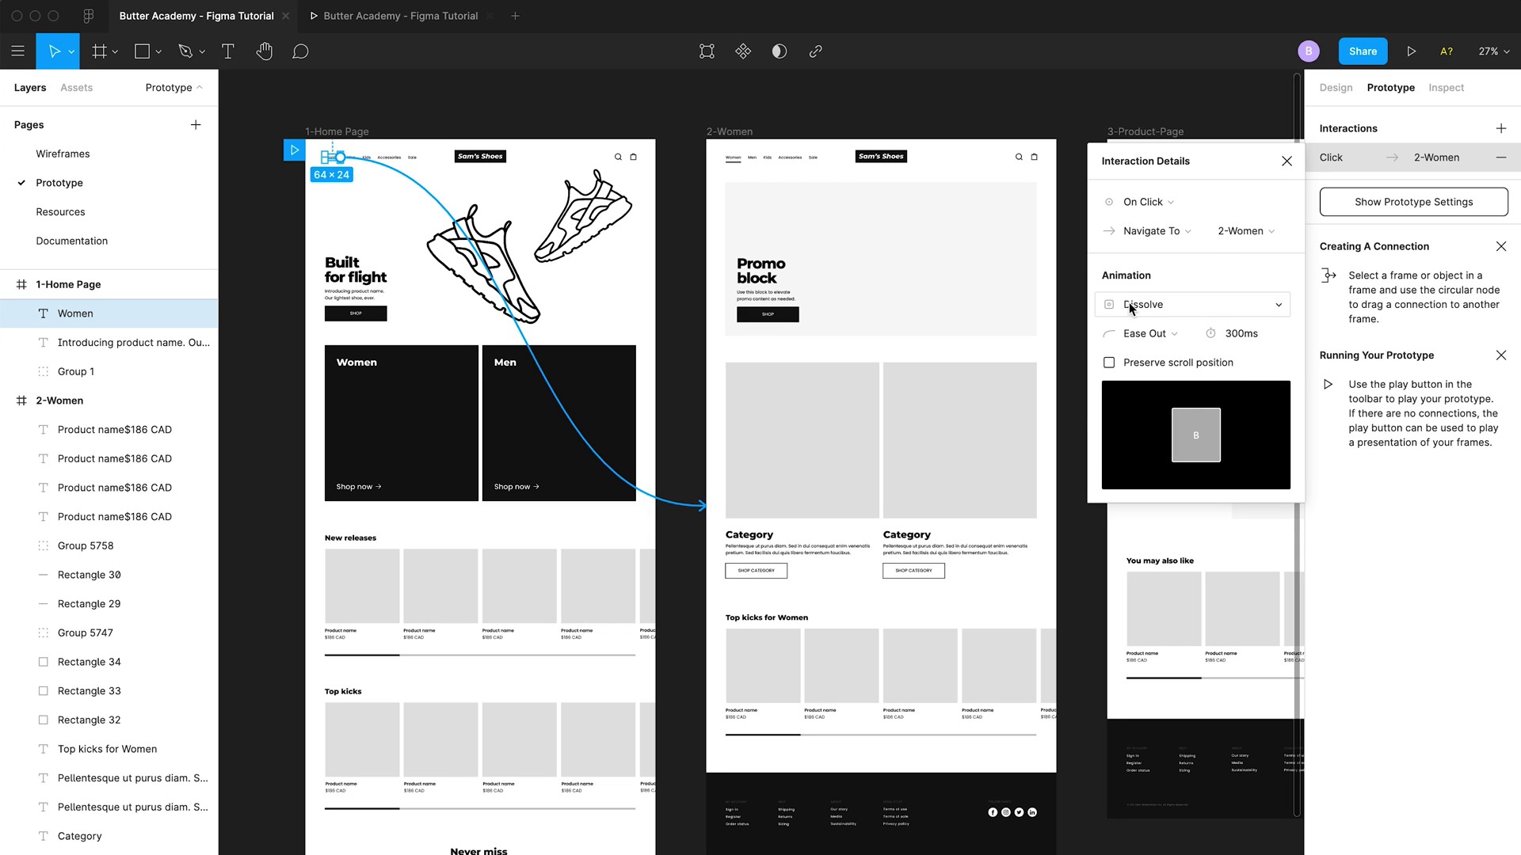
{"action": "left_click", "coordinate": [1130, 307]}
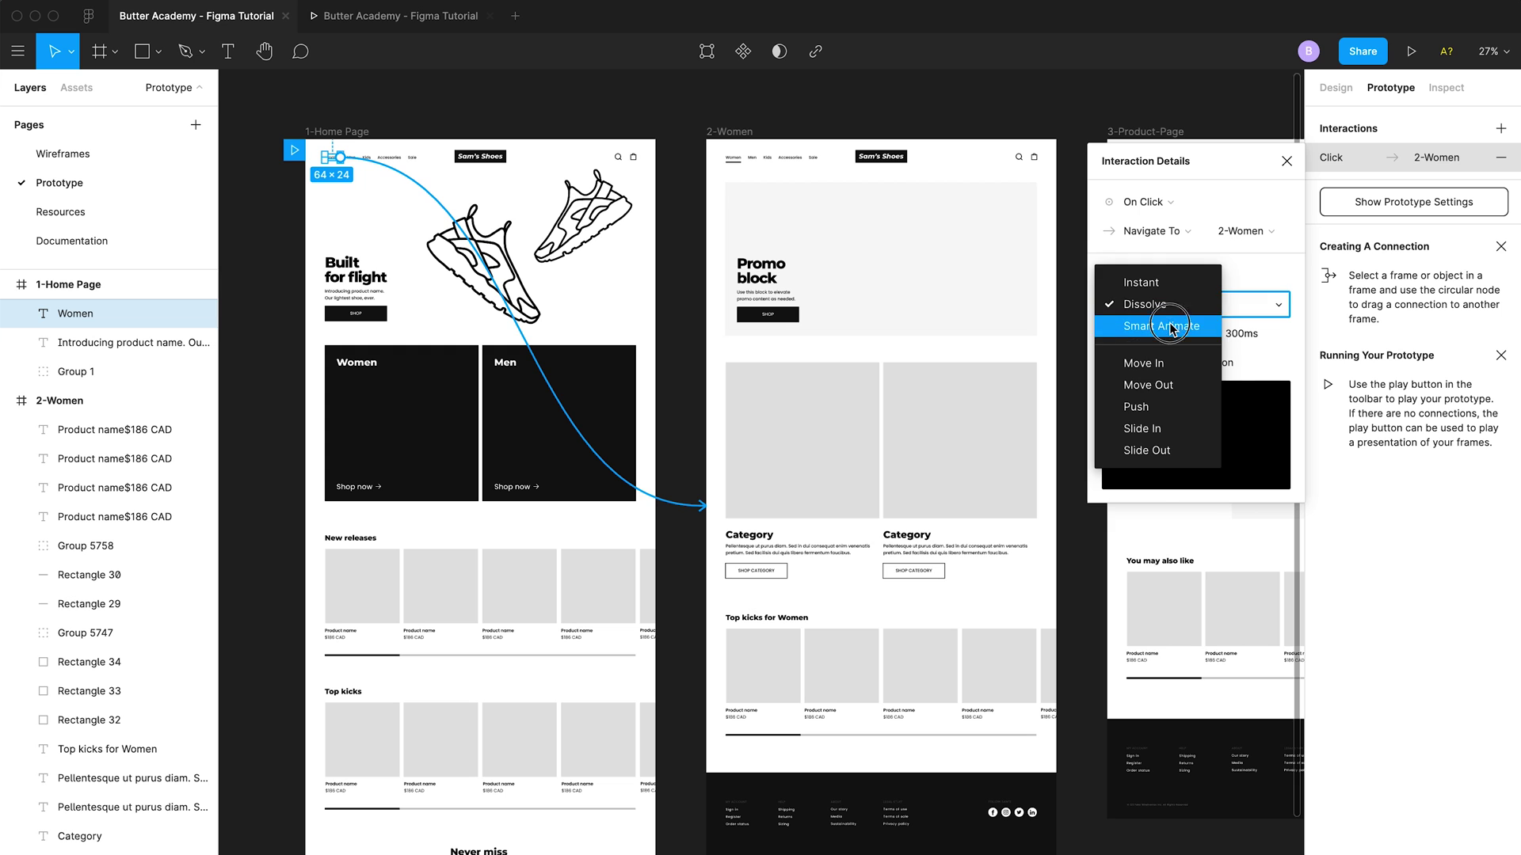
{"action": "left_click", "coordinate": [1172, 326]}
{"action": "left_click", "coordinate": [370, 17]}
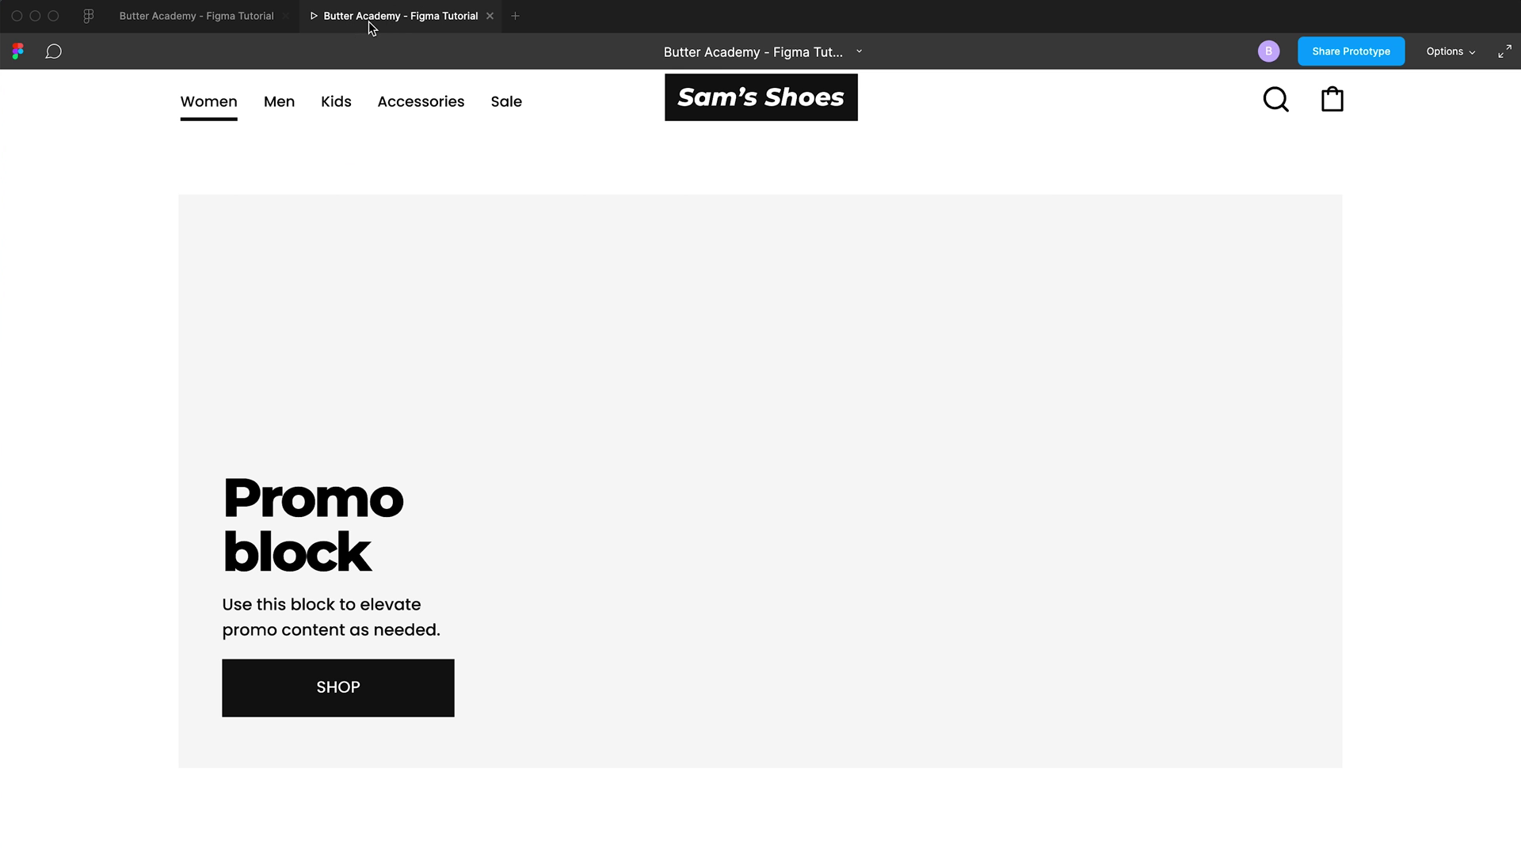
{"action": "left_click", "coordinate": [706, 99]}
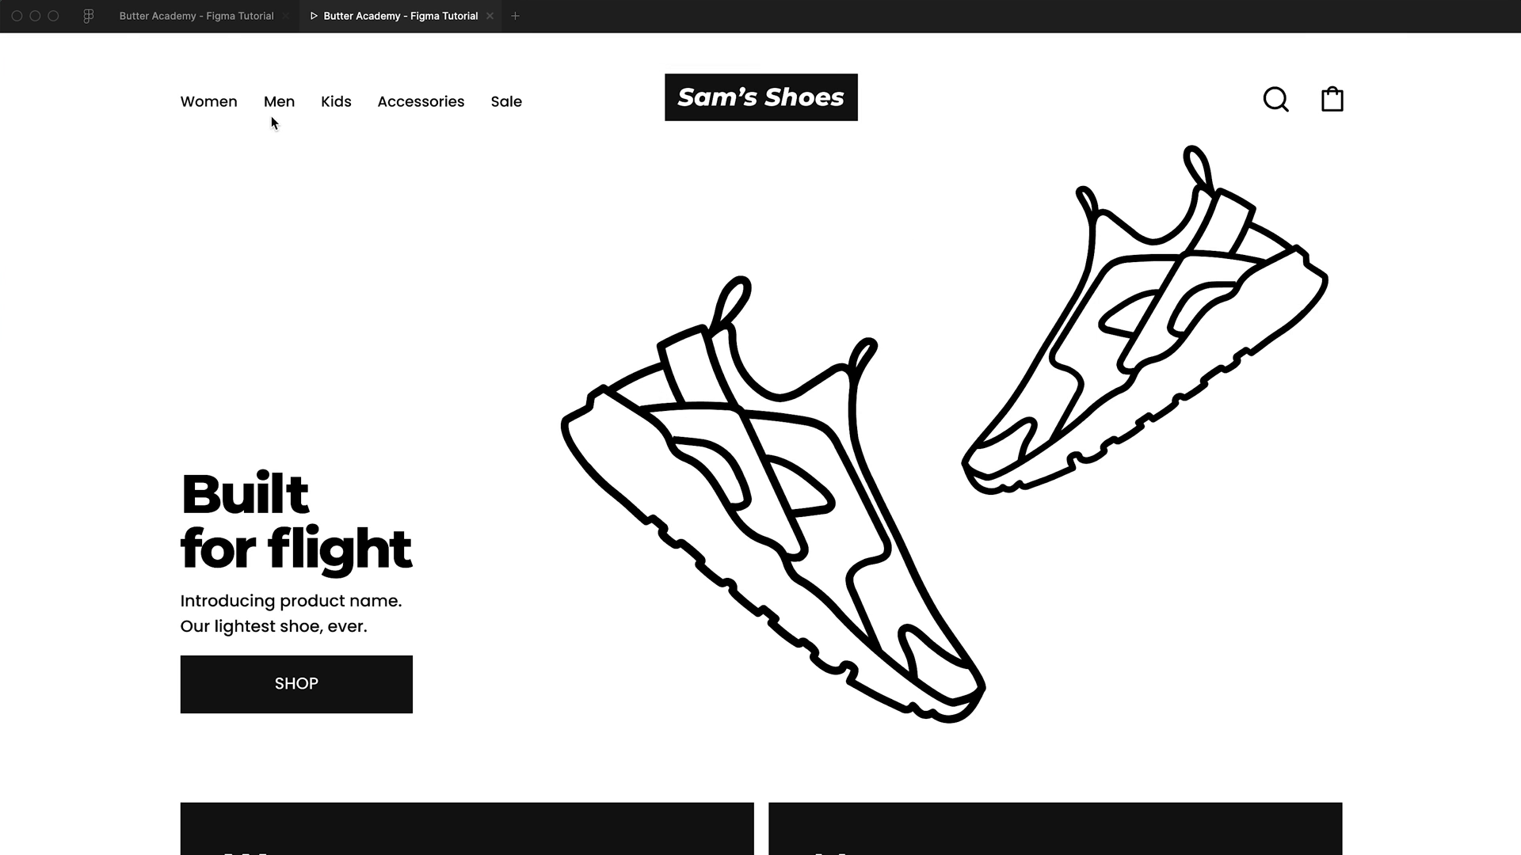
{"action": "left_click", "coordinate": [225, 113]}
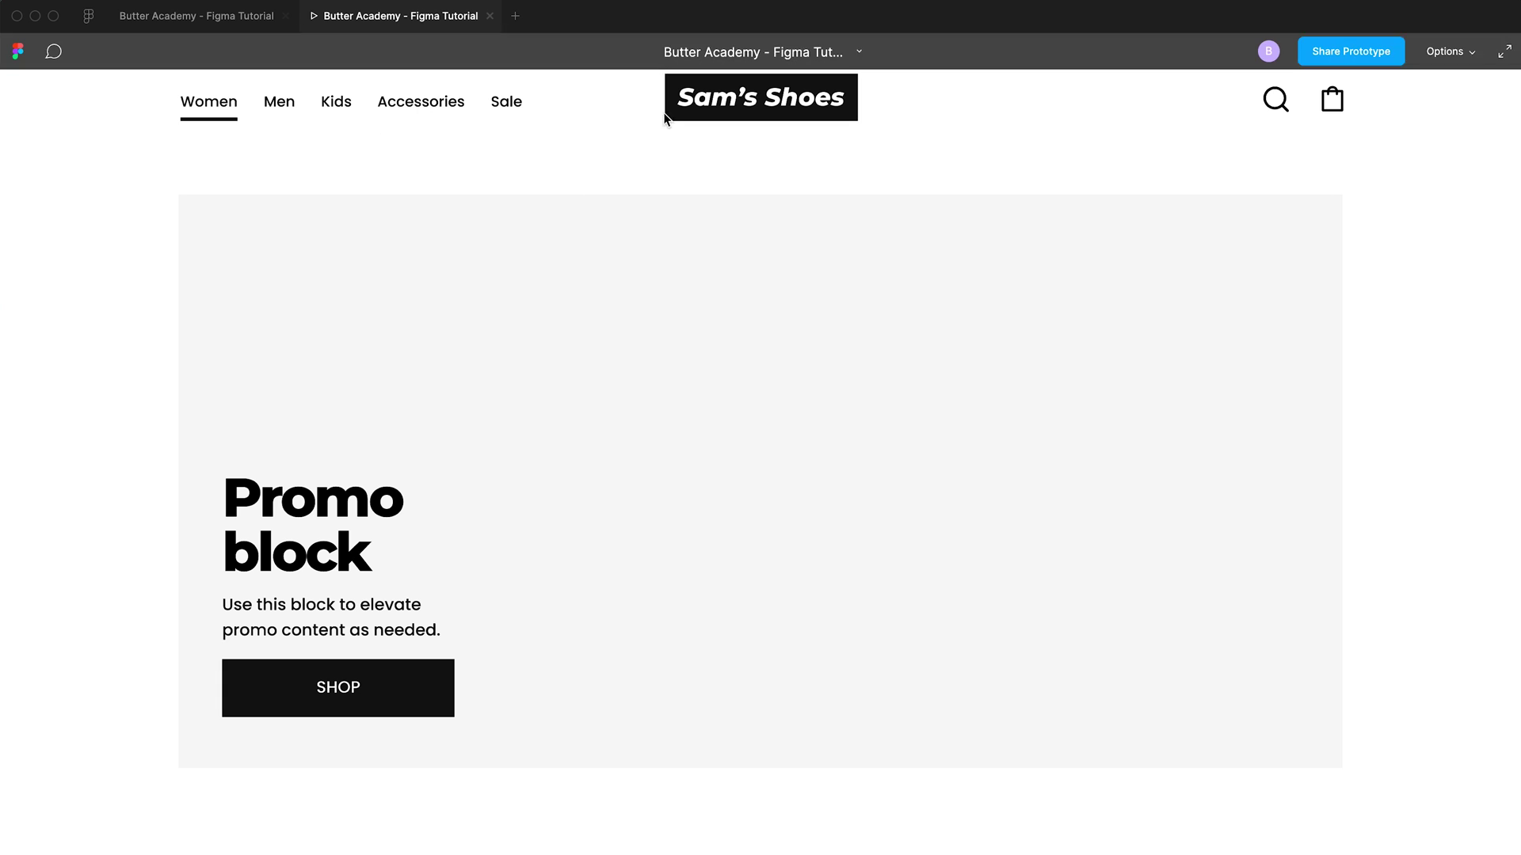
Duplicate the 2-Women frame in the design file, placing the copy 400 px directly below the original, and clear the selection
{"action": "left_click", "coordinate": [204, 18]}
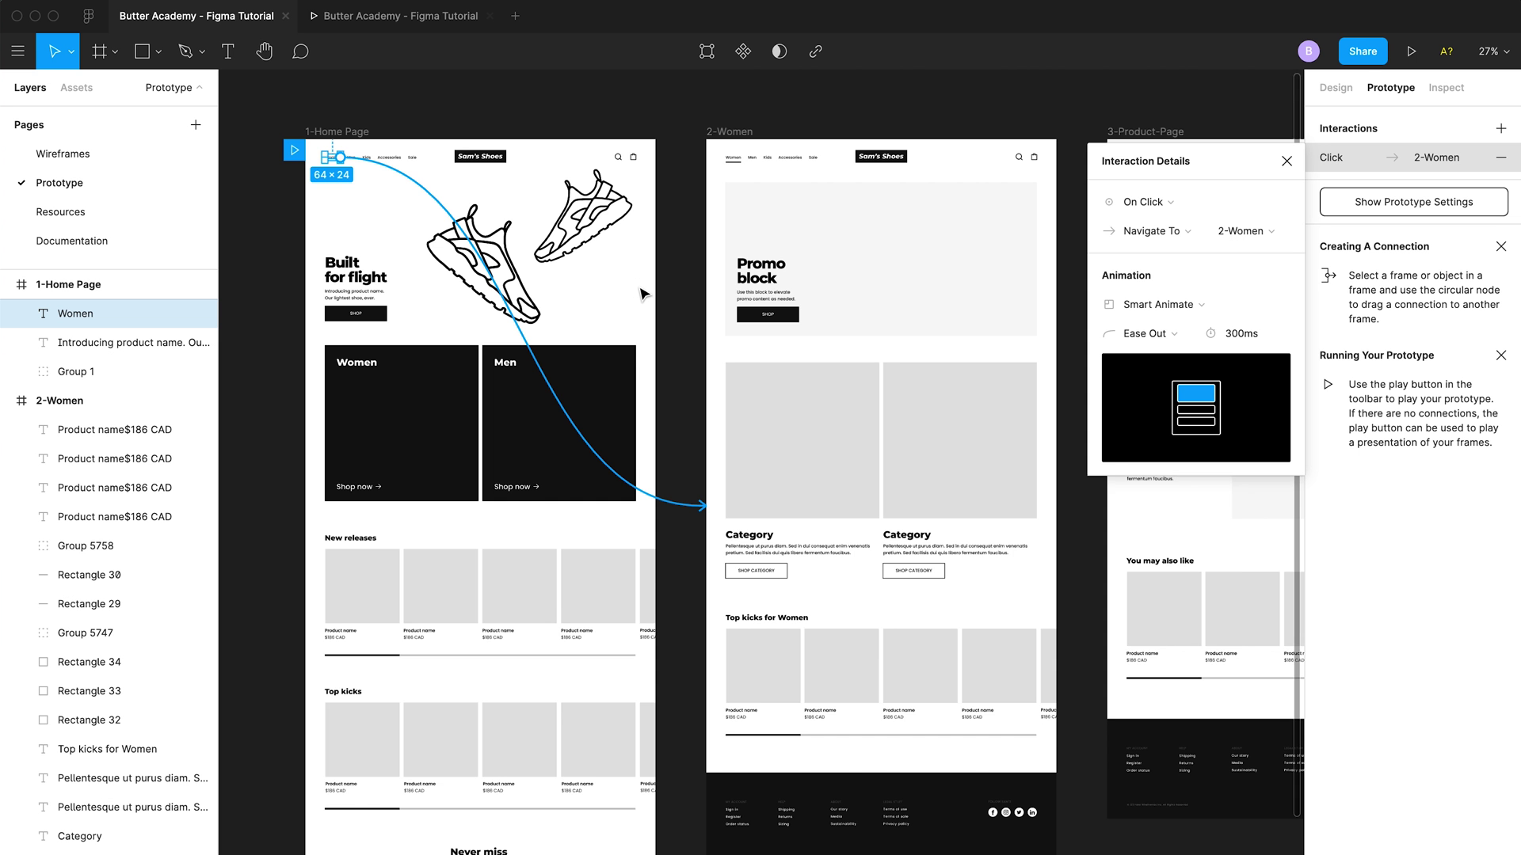
{"action": "scroll", "coordinate": [643, 294], "scroll_direction": "down", "scroll_amount": 5}
{"action": "left_click", "coordinate": [705, 191]}
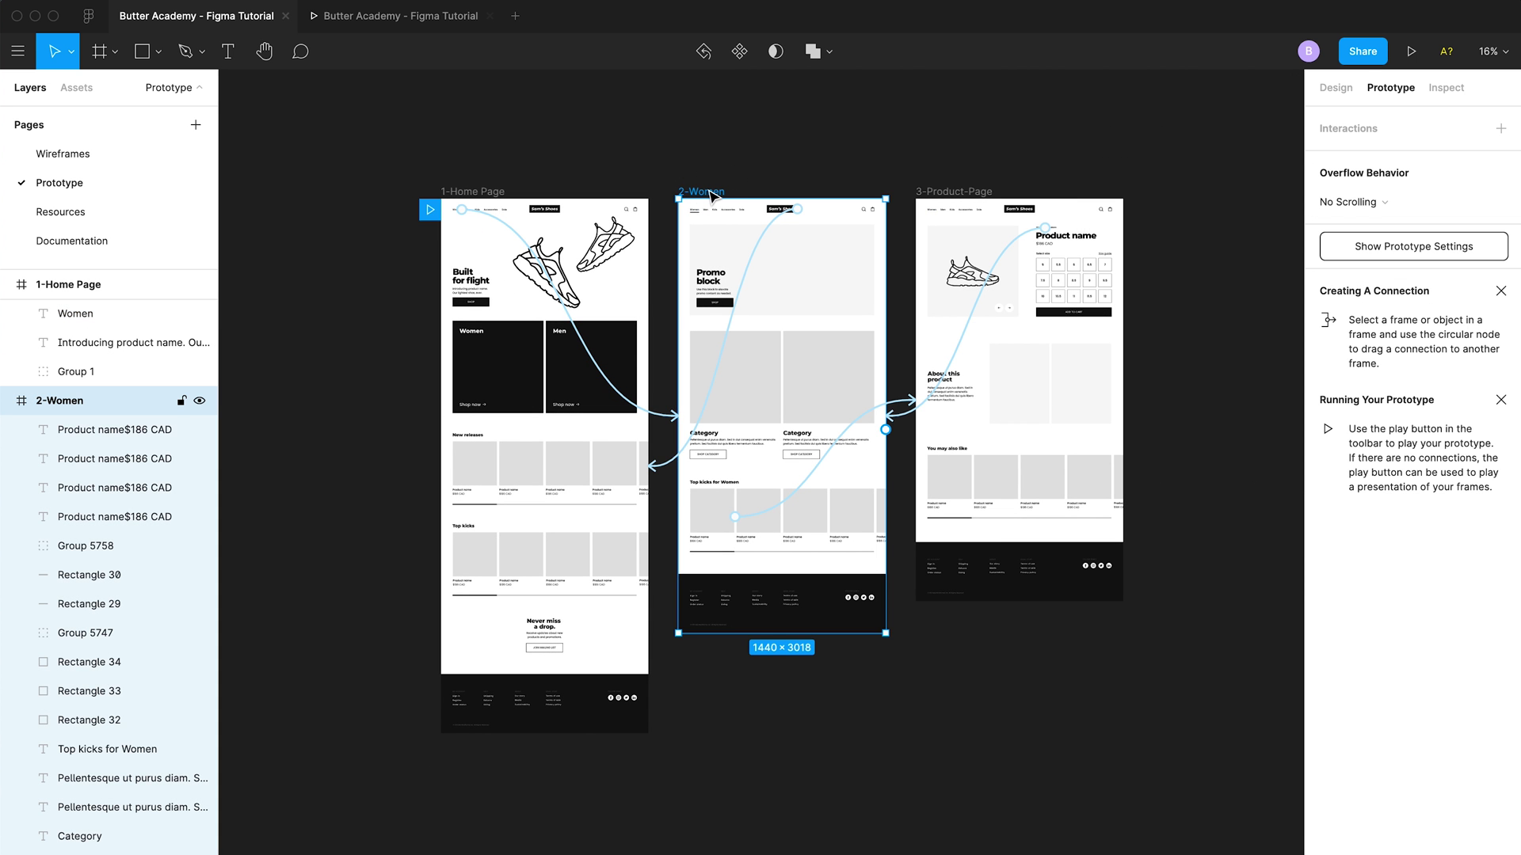
{"action": "left_click_drag", "start_coordinate": [708, 194], "coordinate": [707, 687]}
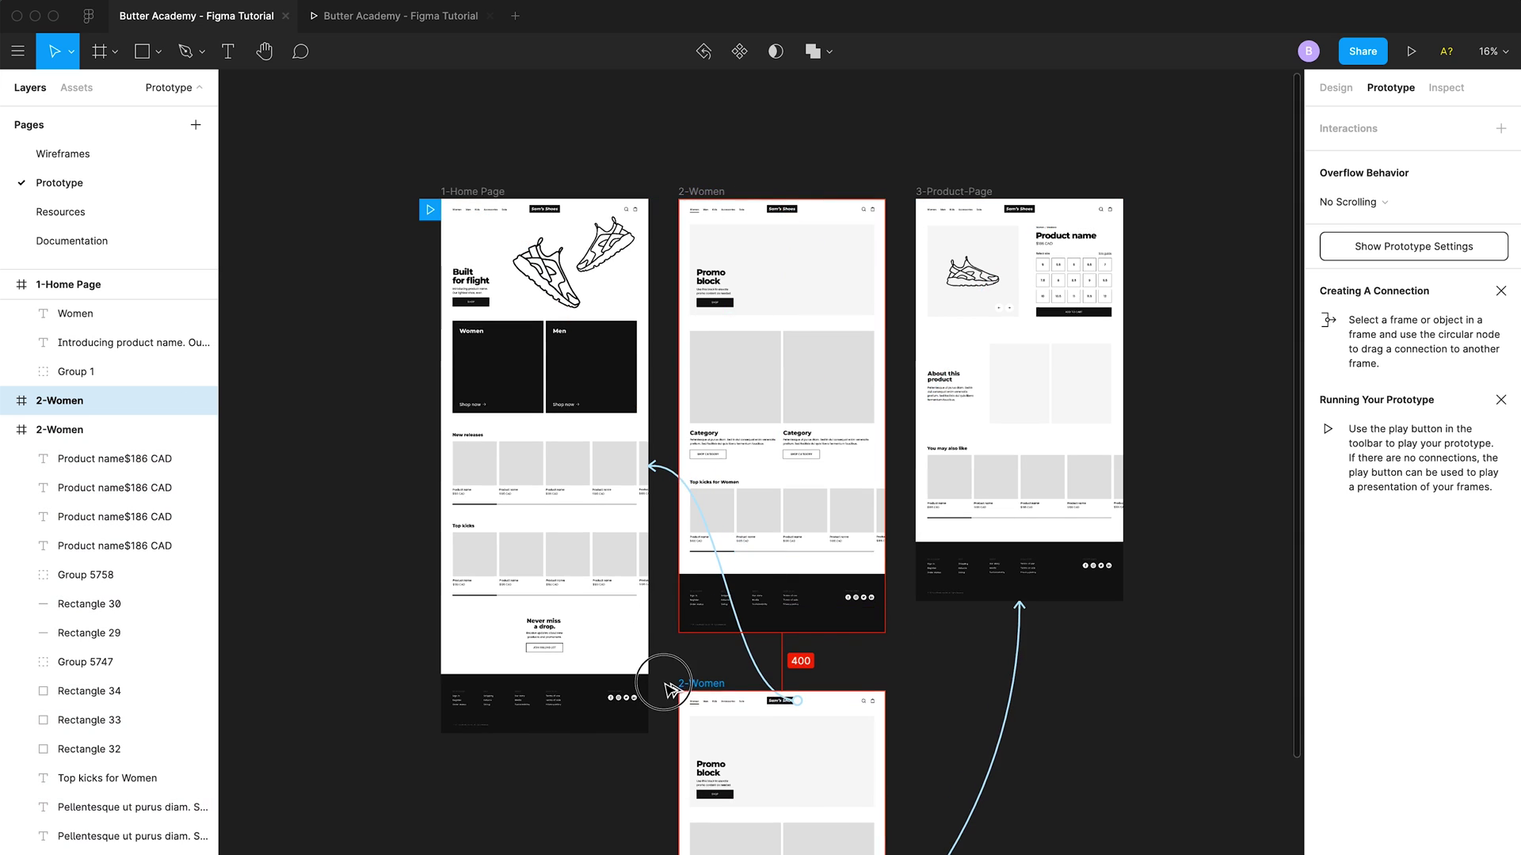
{"action": "left_click", "coordinate": [668, 730]}
Move the navigation underline in the copied 2-Women frame beneath Men and shorten it to the word's width
{"action": "scroll", "coordinate": [668, 730], "scroll_direction": "up", "scroll_amount": 10}
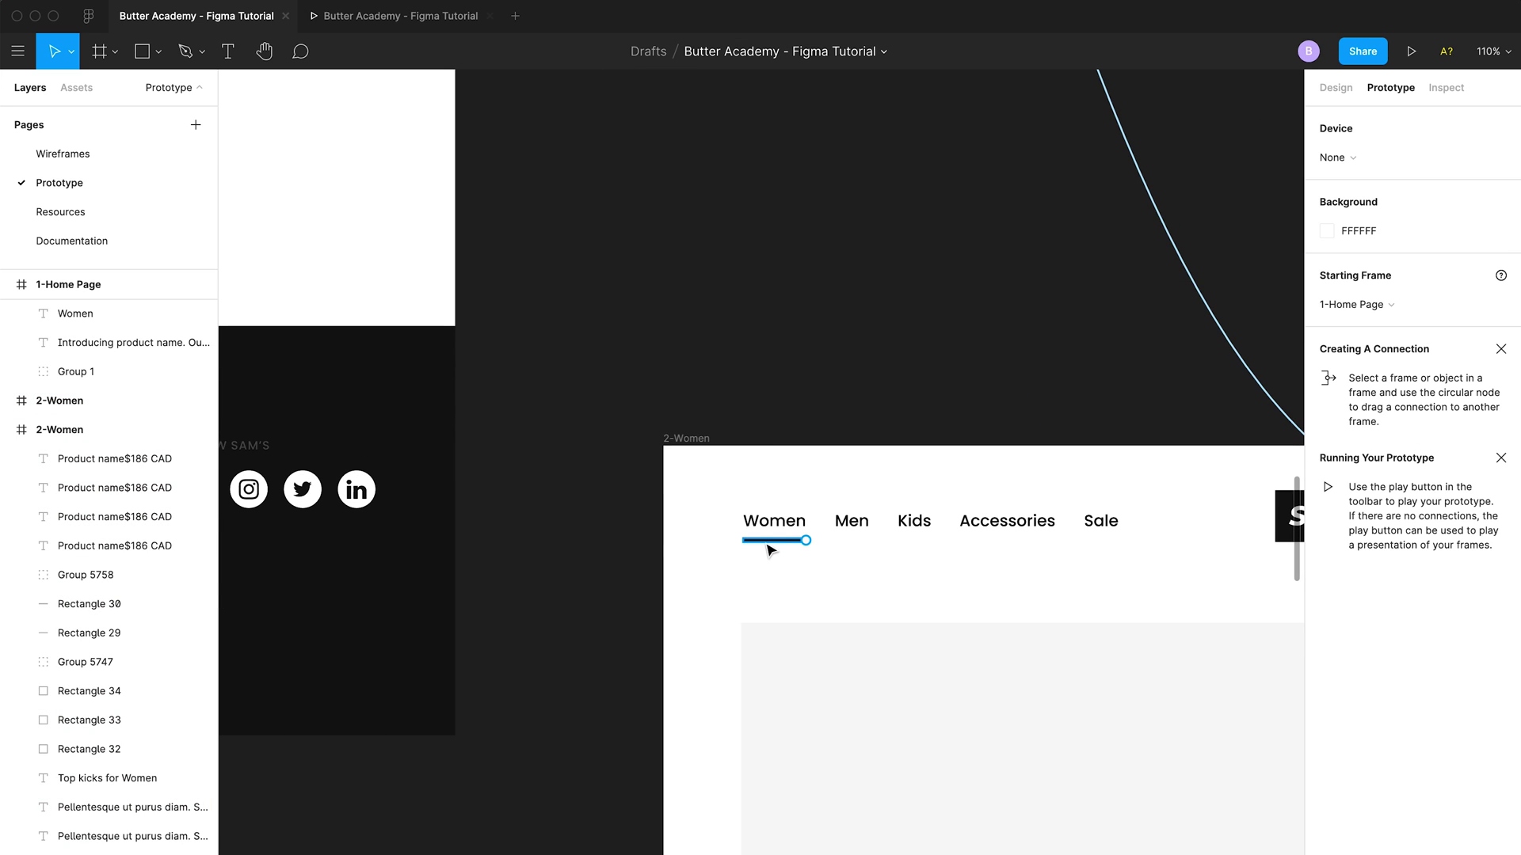
{"action": "left_click", "coordinate": [769, 550]}
{"action": "left_click_drag", "start_coordinate": [769, 550], "coordinate": [859, 548]}
{"action": "scroll", "coordinate": [898, 543], "scroll_direction": "up", "scroll_amount": 10}
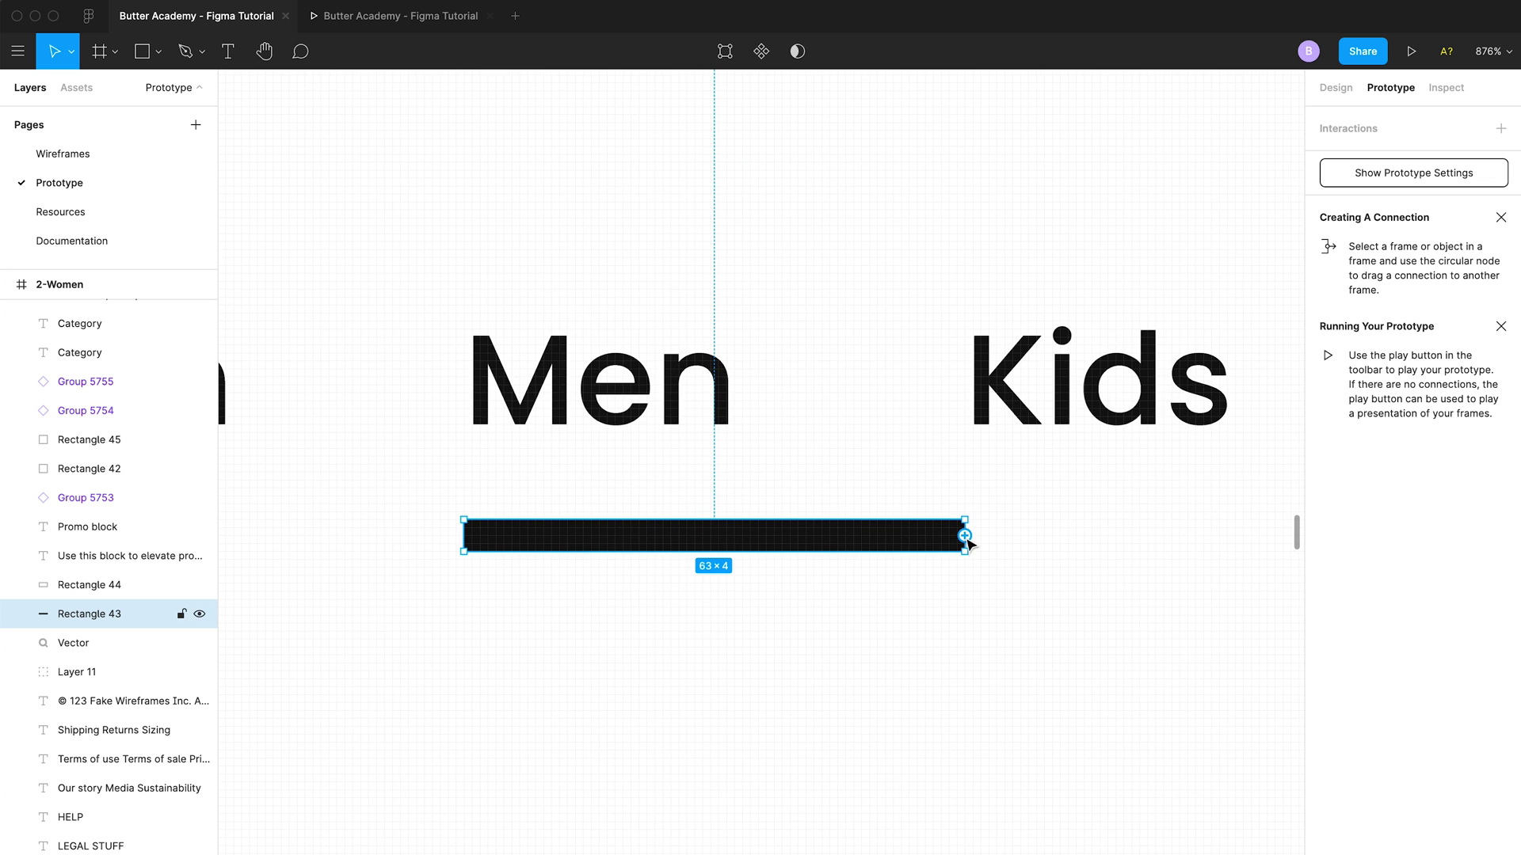
{"action": "left_click_drag", "start_coordinate": [965, 528], "coordinate": [733, 515]}
Connect the Men navigation text in the original 2-Women frame to the copied frame below with an On Click, Smart Animate navigation
{"action": "scroll", "coordinate": [729, 519], "scroll_direction": "down", "scroll_amount": 15}
{"action": "scroll", "coordinate": [734, 519], "scroll_direction": "down", "scroll_amount": 5}
{"action": "scroll", "coordinate": [735, 521], "scroll_direction": "up", "scroll_amount": 10}
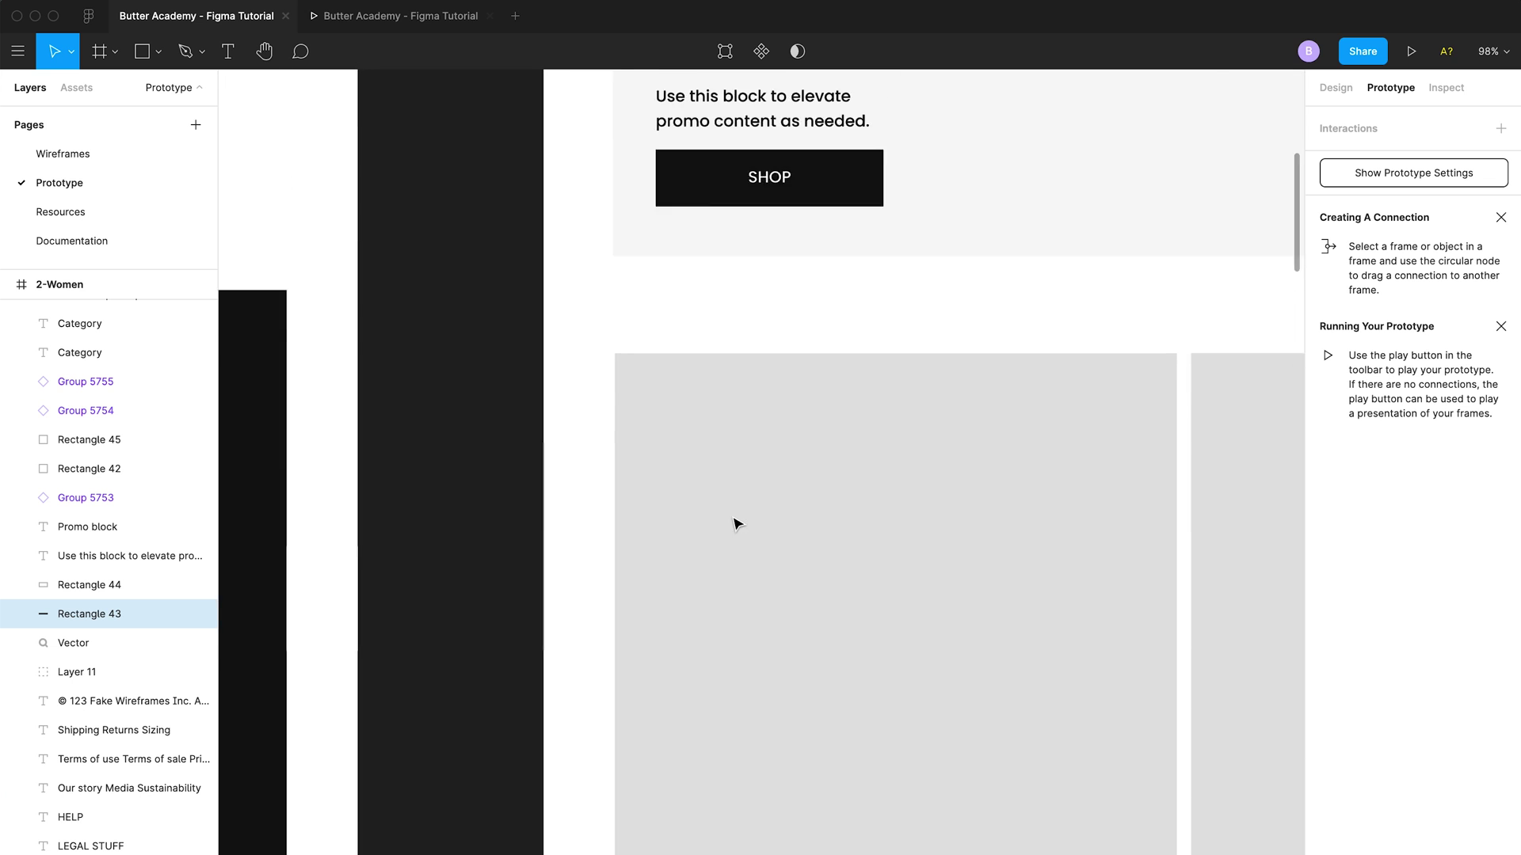
{"action": "scroll", "coordinate": [738, 524], "scroll_direction": "up", "scroll_amount": 10}
{"action": "left_click", "coordinate": [700, 320]}
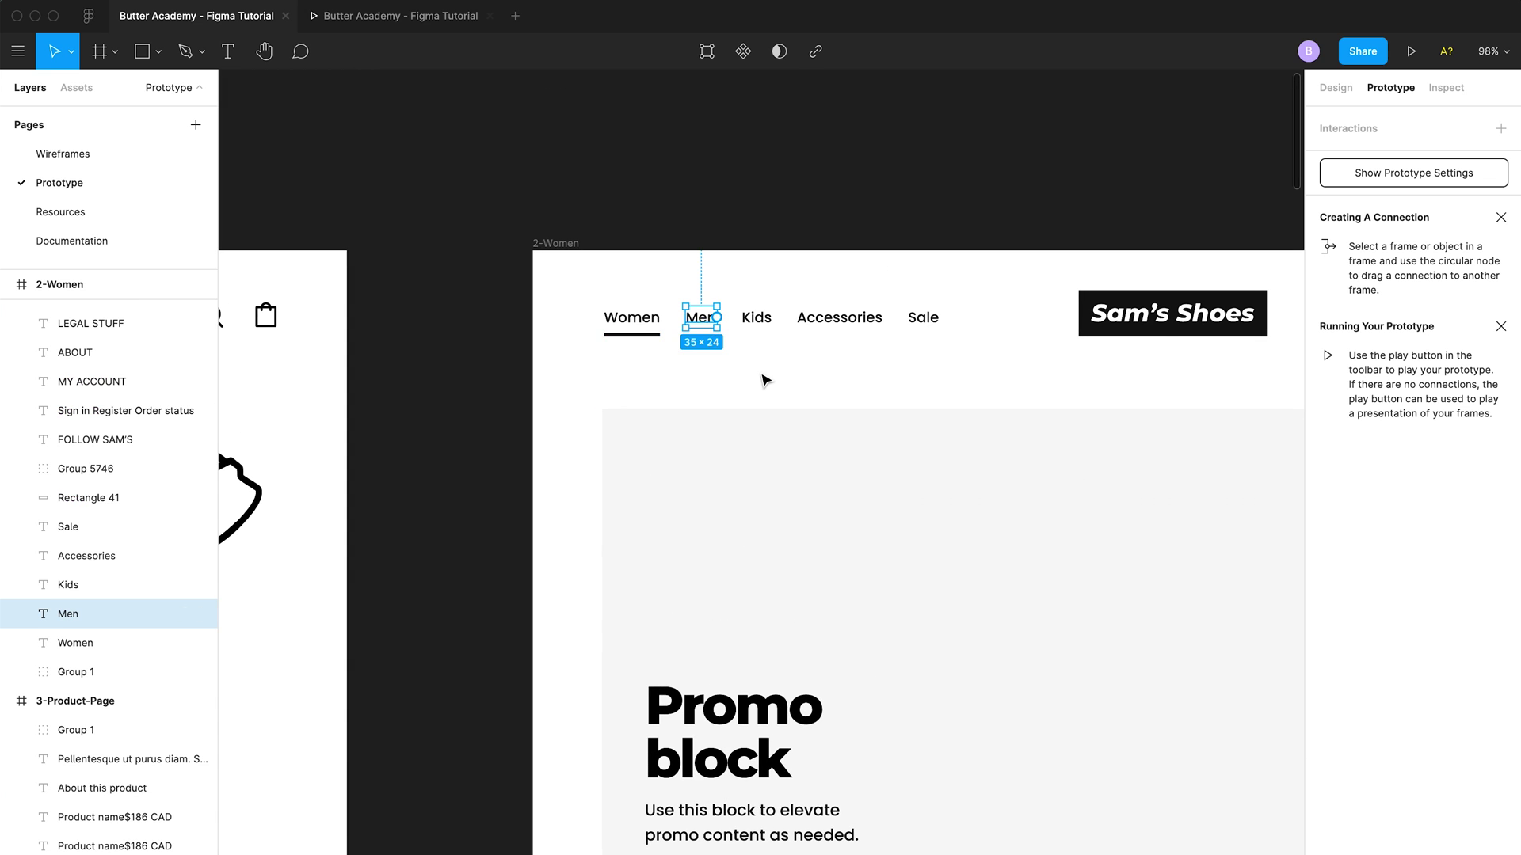
{"action": "scroll", "coordinate": [765, 381], "scroll_direction": "down", "scroll_amount": 5}
{"action": "scroll", "coordinate": [737, 390], "scroll_direction": "down", "scroll_amount": 5}
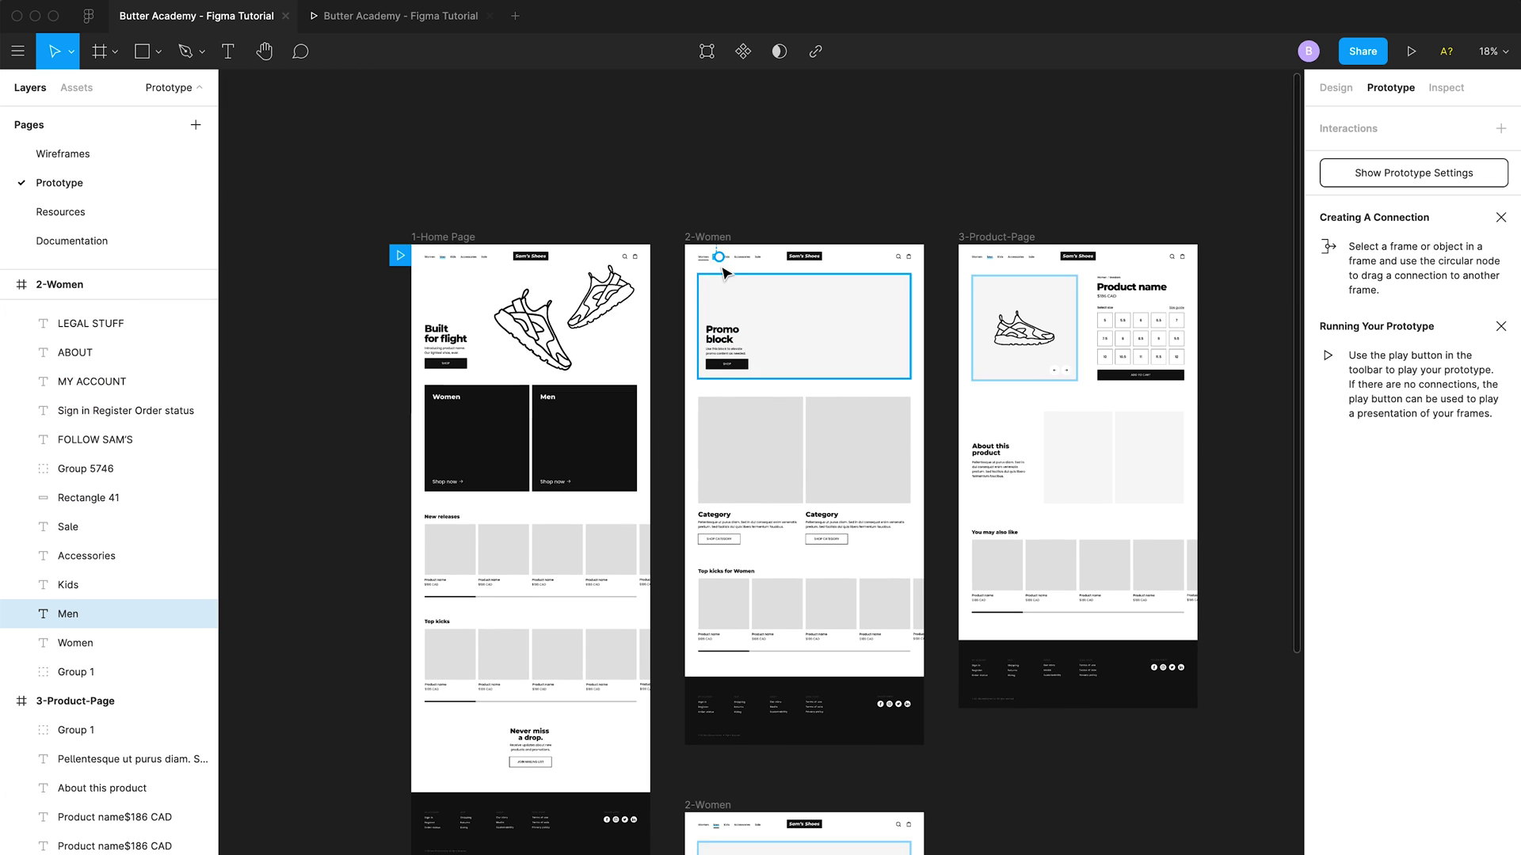
{"action": "left_click_drag", "start_coordinate": [719, 257], "coordinate": [800, 852]}
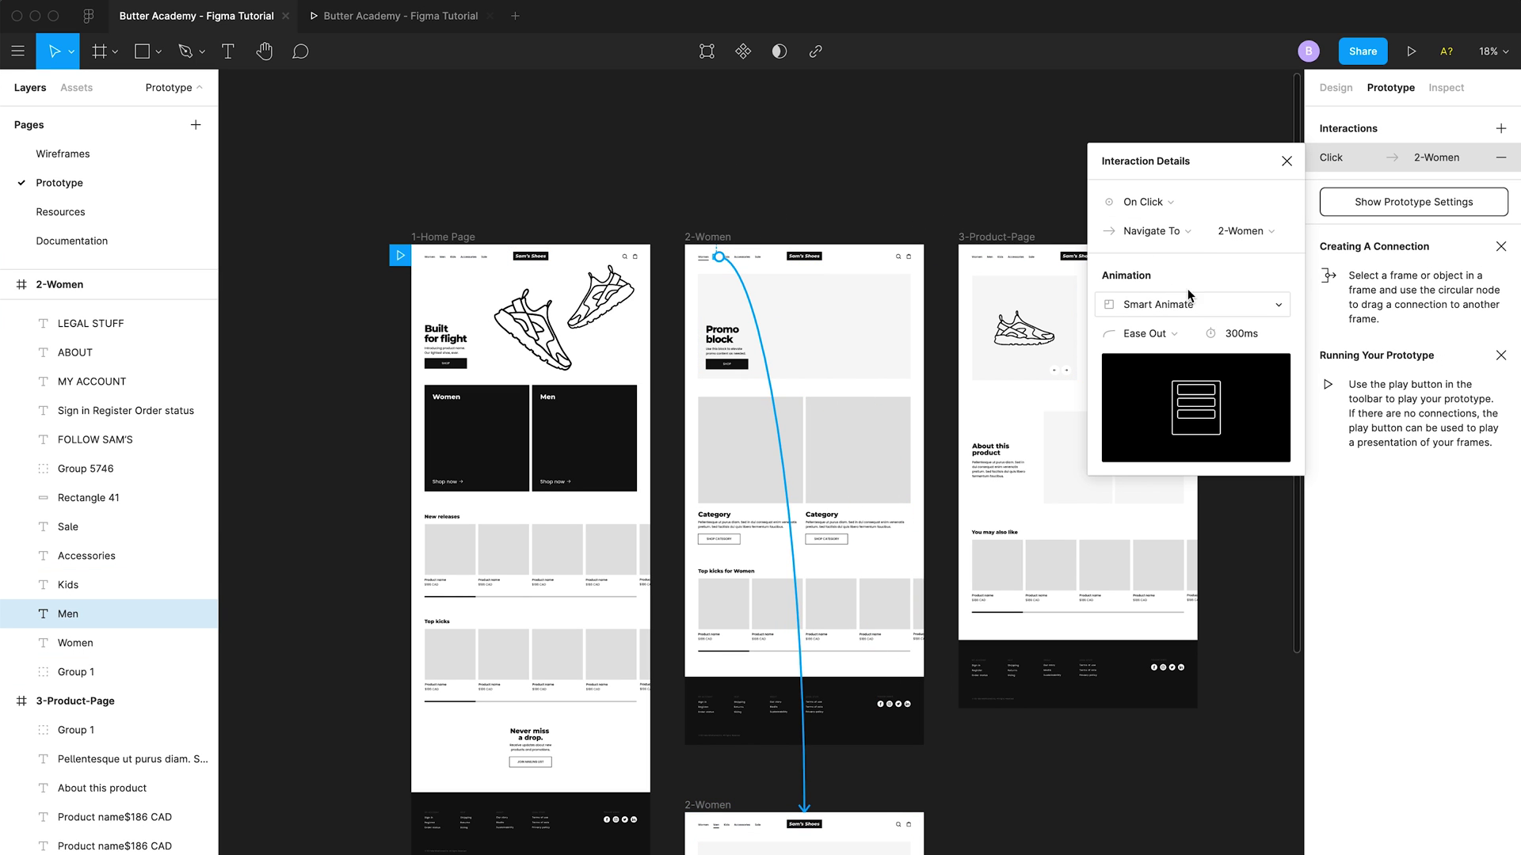
Test the Men link from the Women page in the prototype preview and return to the design file
{"action": "left_click", "coordinate": [380, 9]}
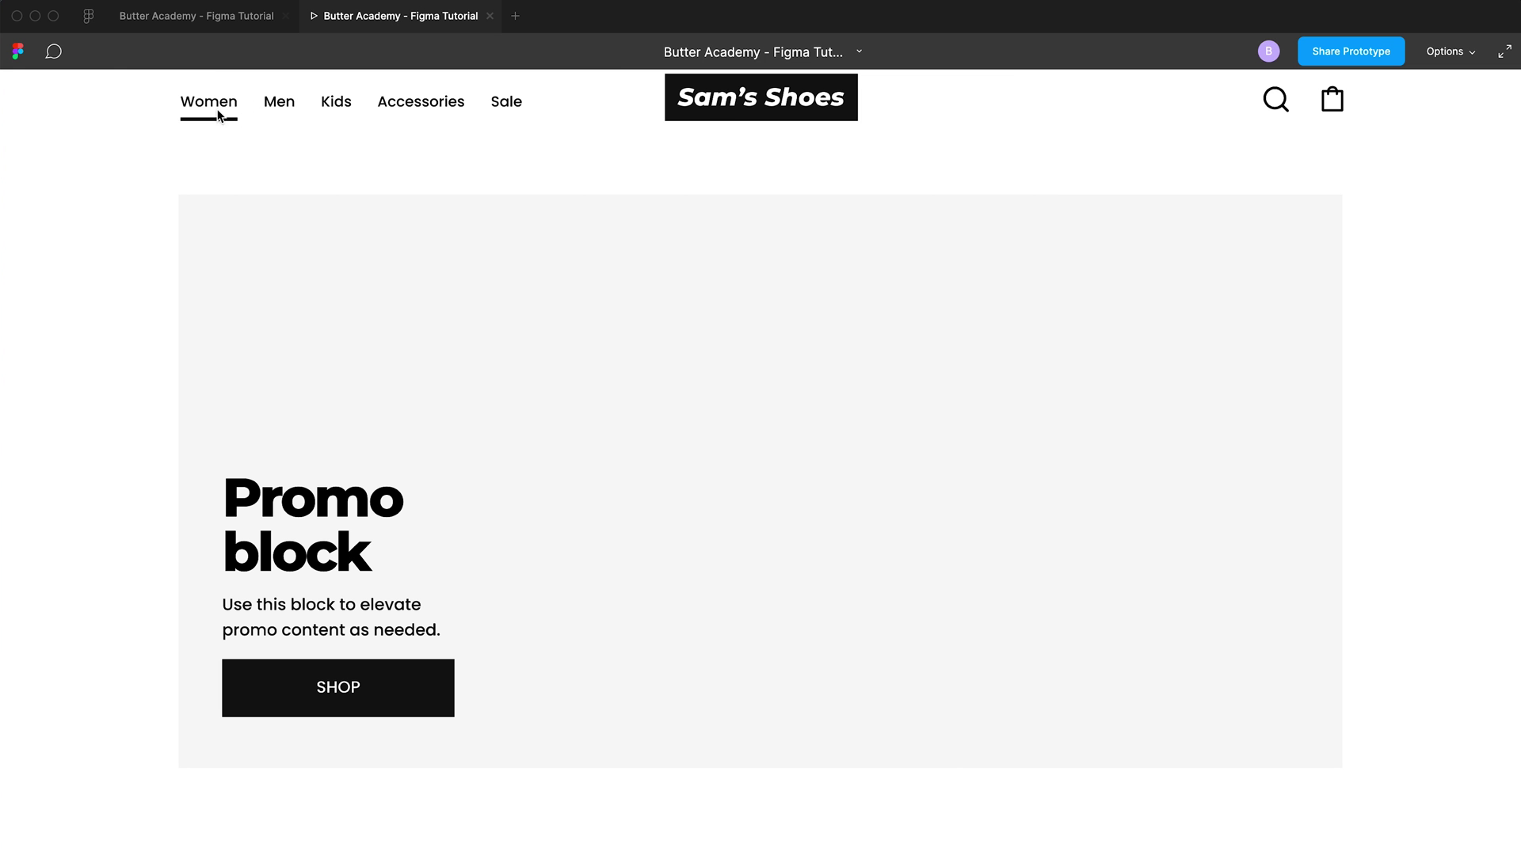
{"action": "left_click", "coordinate": [290, 106]}
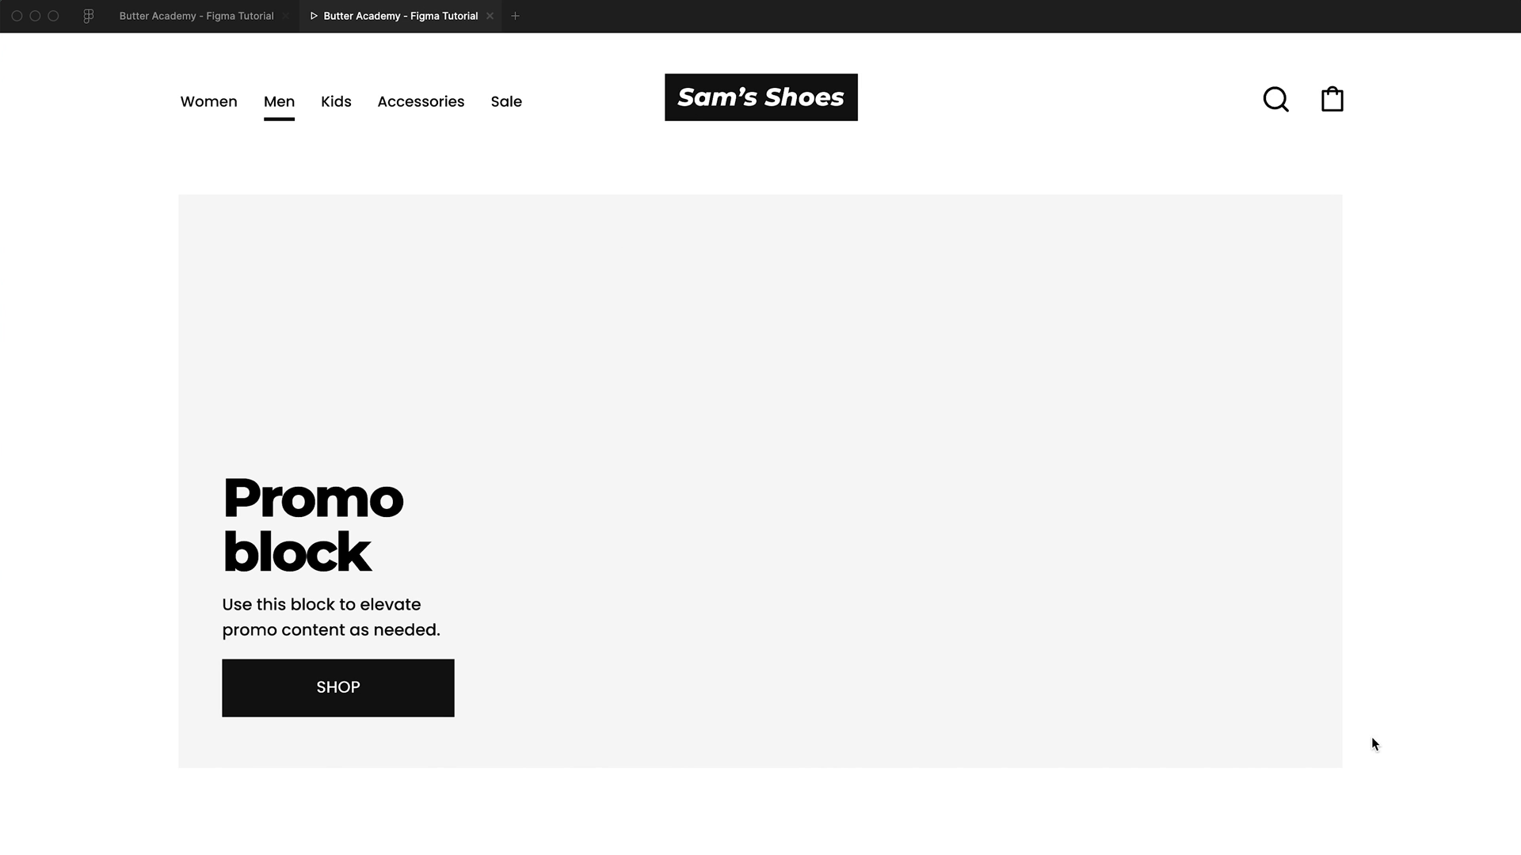
{"action": "mouse_move", "coordinate": [232, 51]}
{"action": "left_click", "coordinate": [226, 18]}
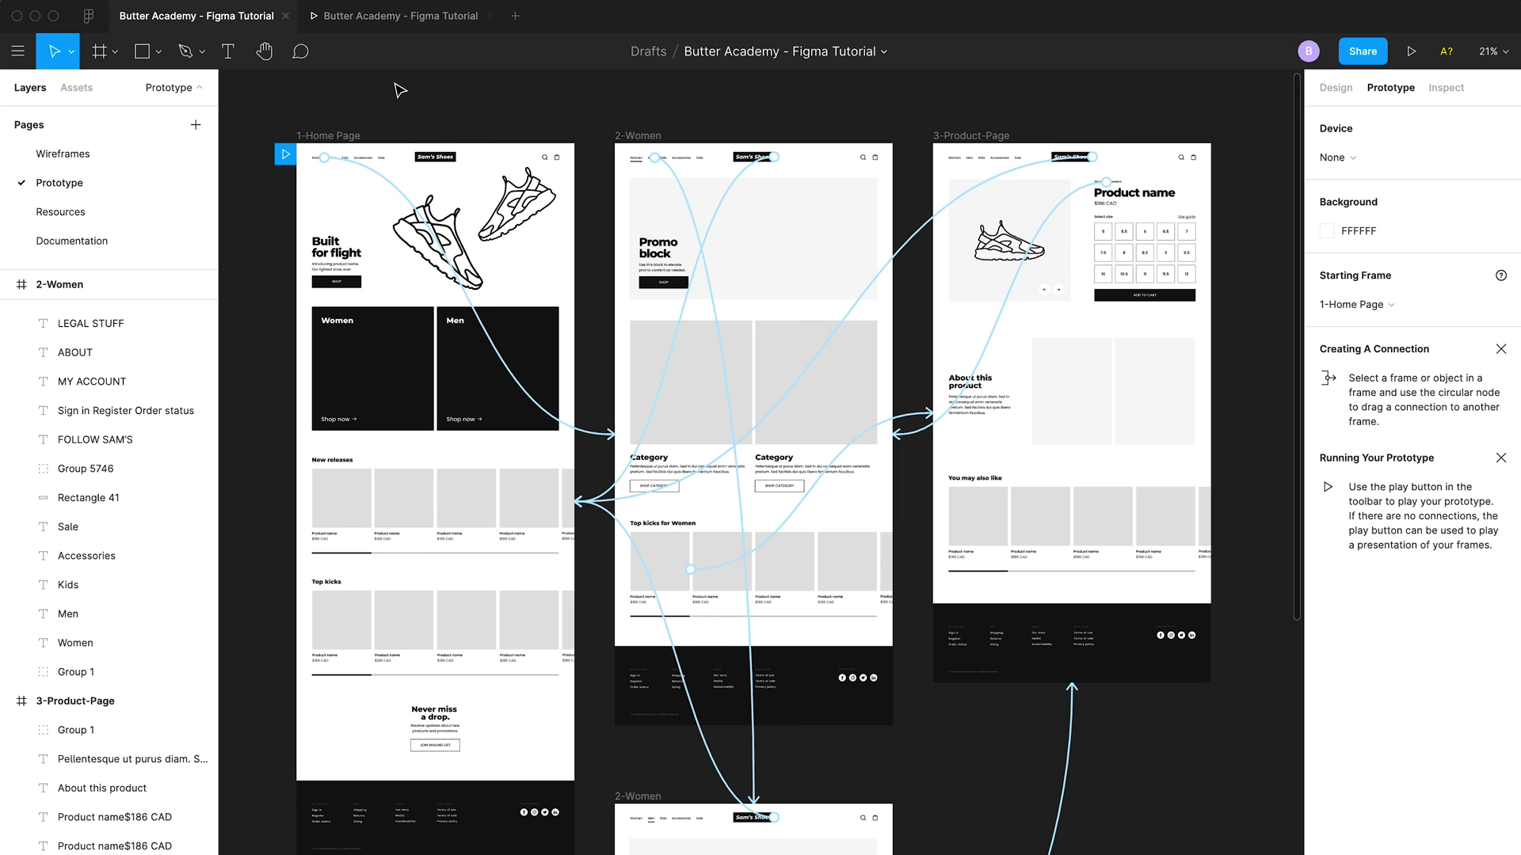
Present the prototype from the design file to view the home page, and return to the design file
{"action": "left_click", "coordinate": [364, 16]}
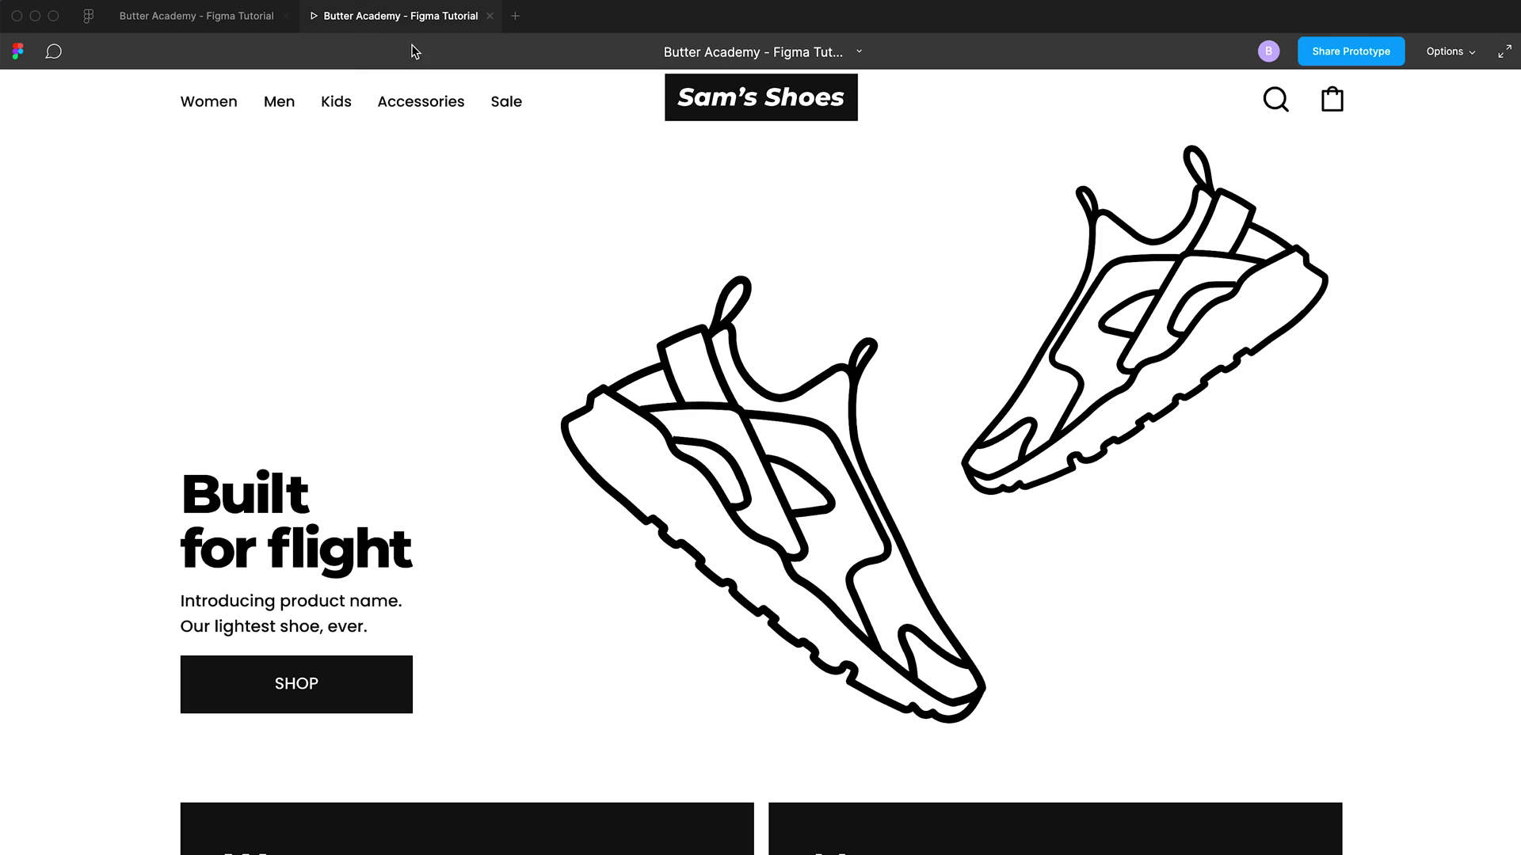
{"action": "left_click", "coordinate": [208, 18]}
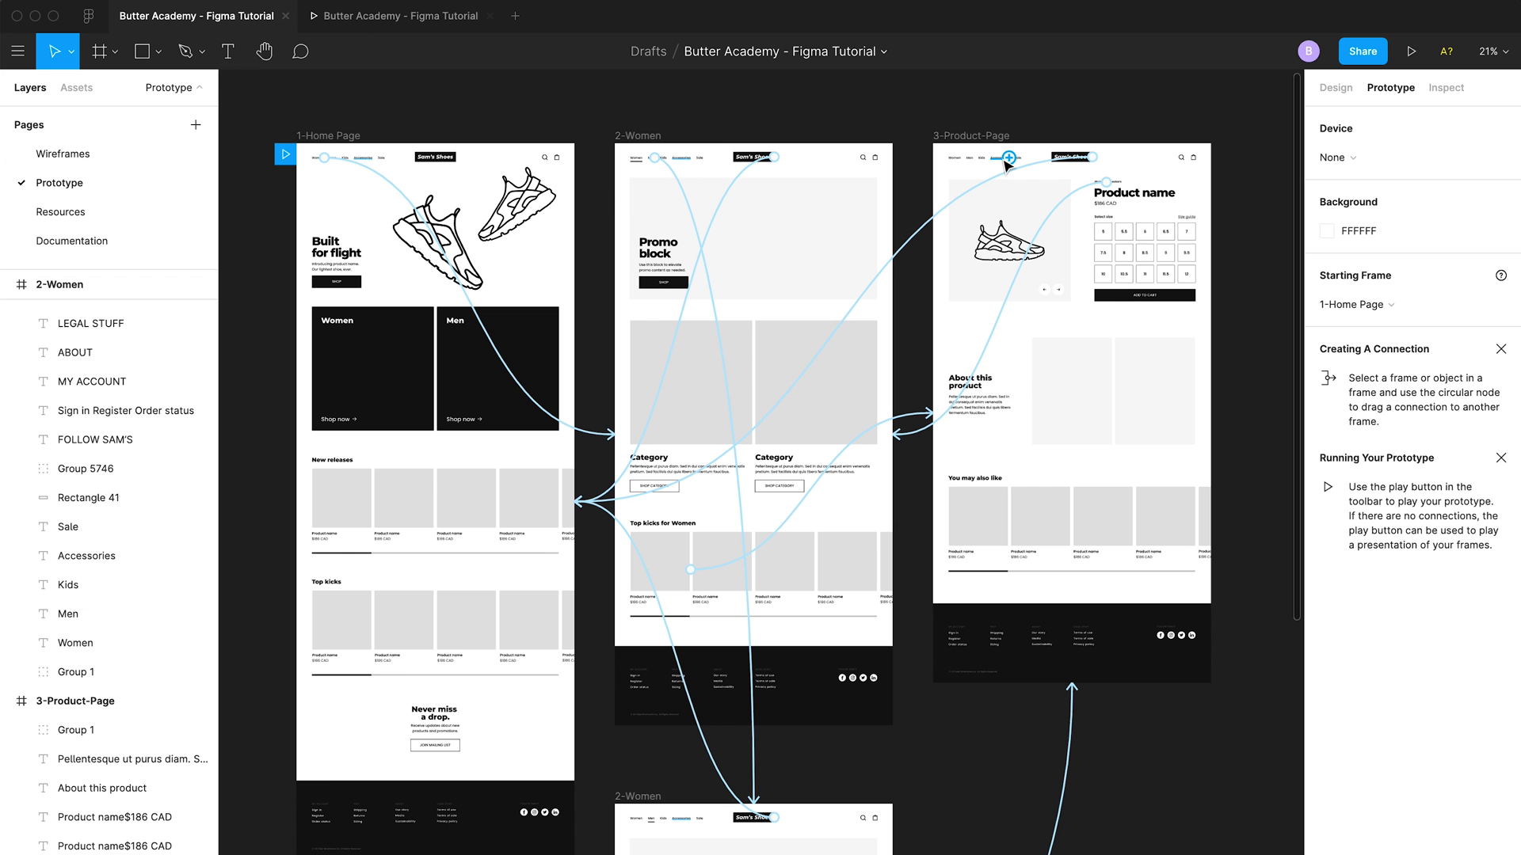
{"action": "left_click", "coordinate": [1411, 52]}
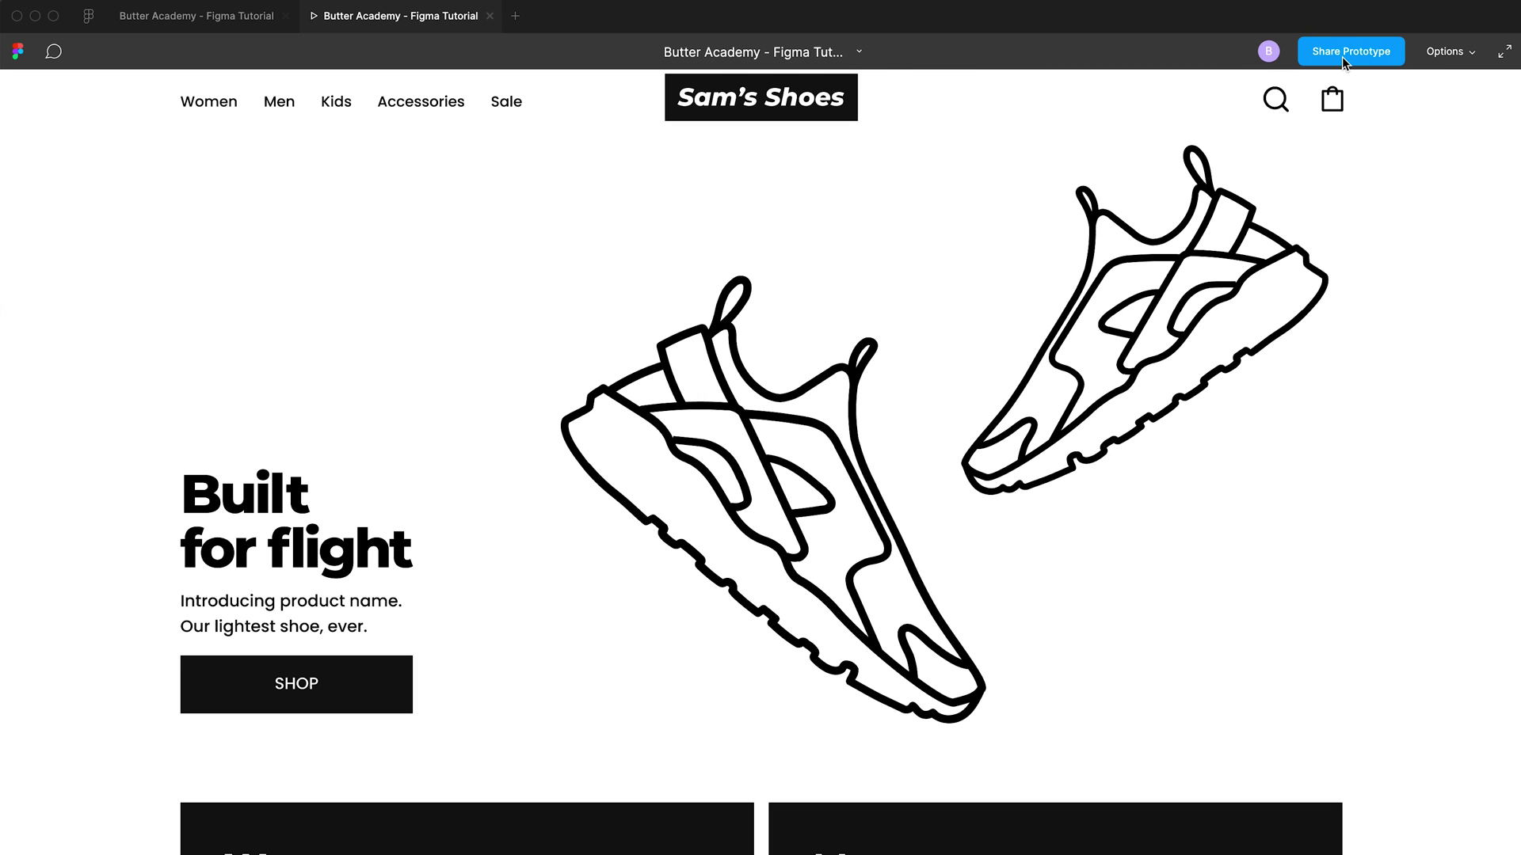
{"action": "left_click", "coordinate": [198, 18]}
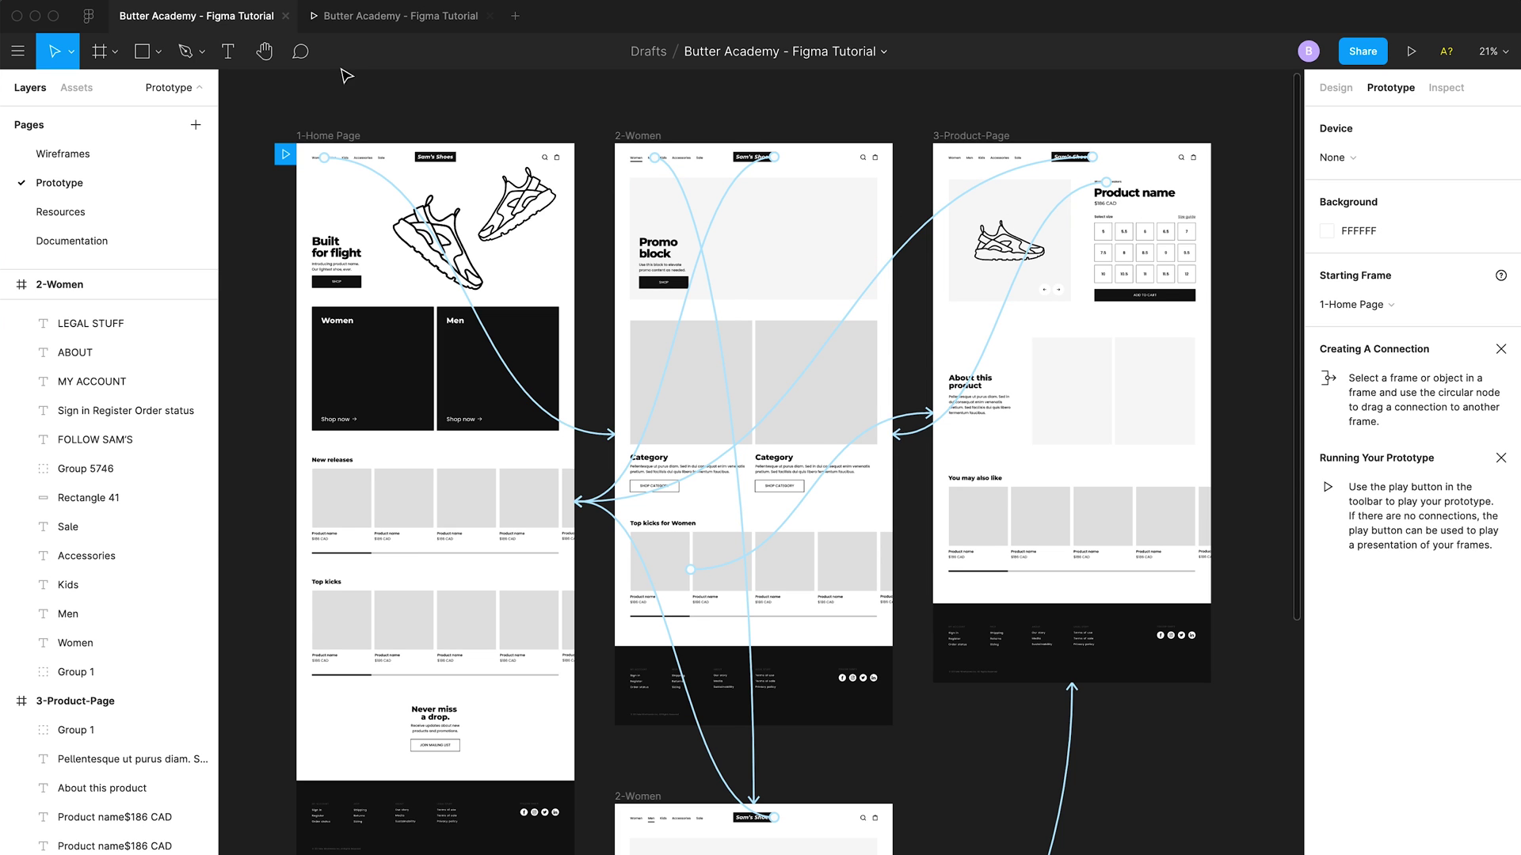
Switch to the prototype preview, open its sharing settings and copy the prototype link
{"action": "left_click", "coordinate": [384, 17]}
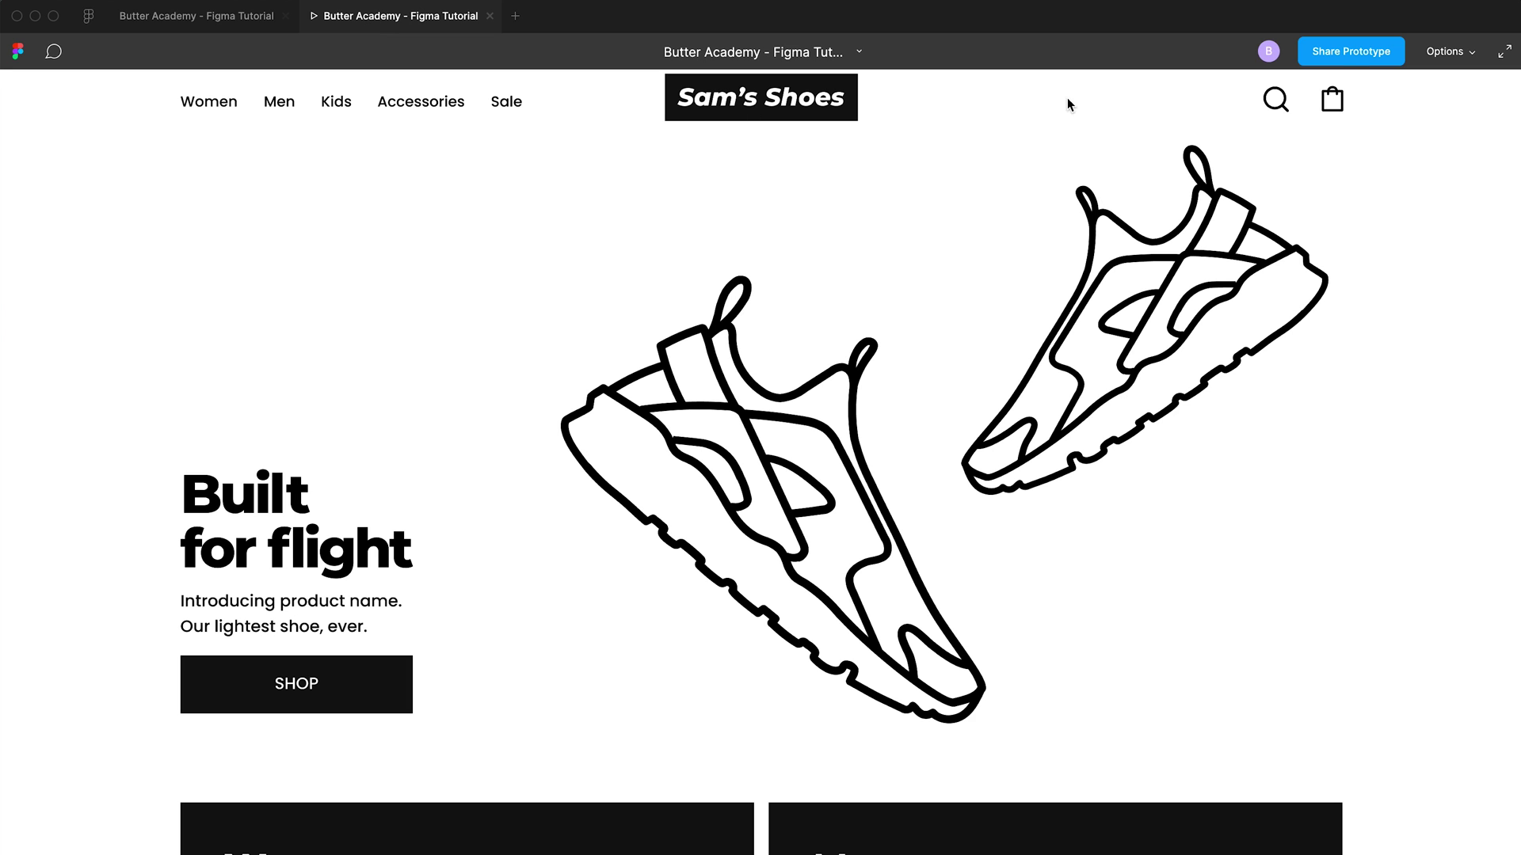
{"action": "left_click", "coordinate": [1340, 52]}
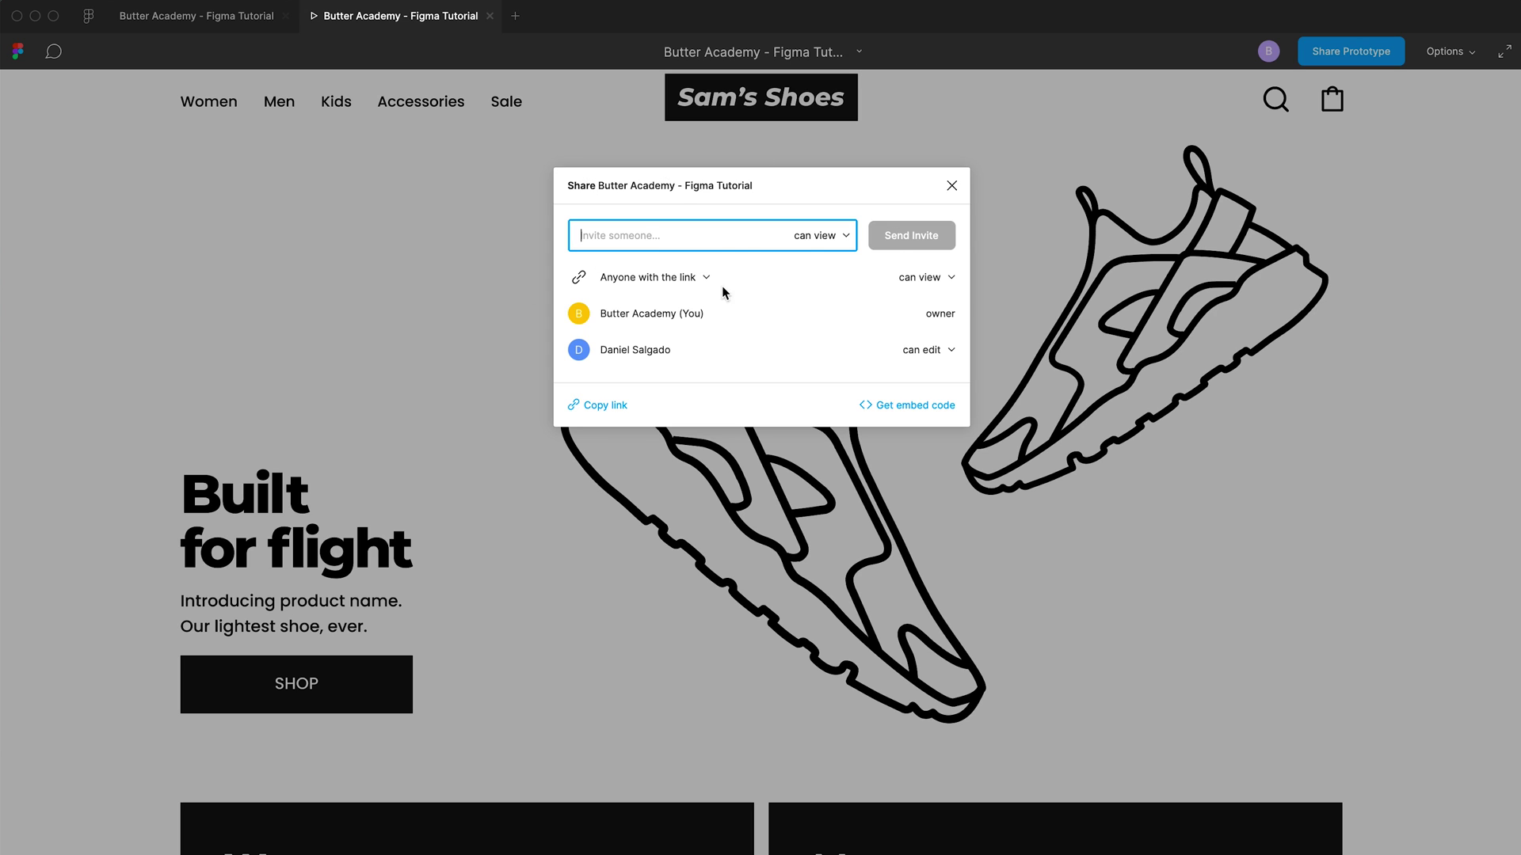
{"action": "left_click", "coordinate": [615, 414]}
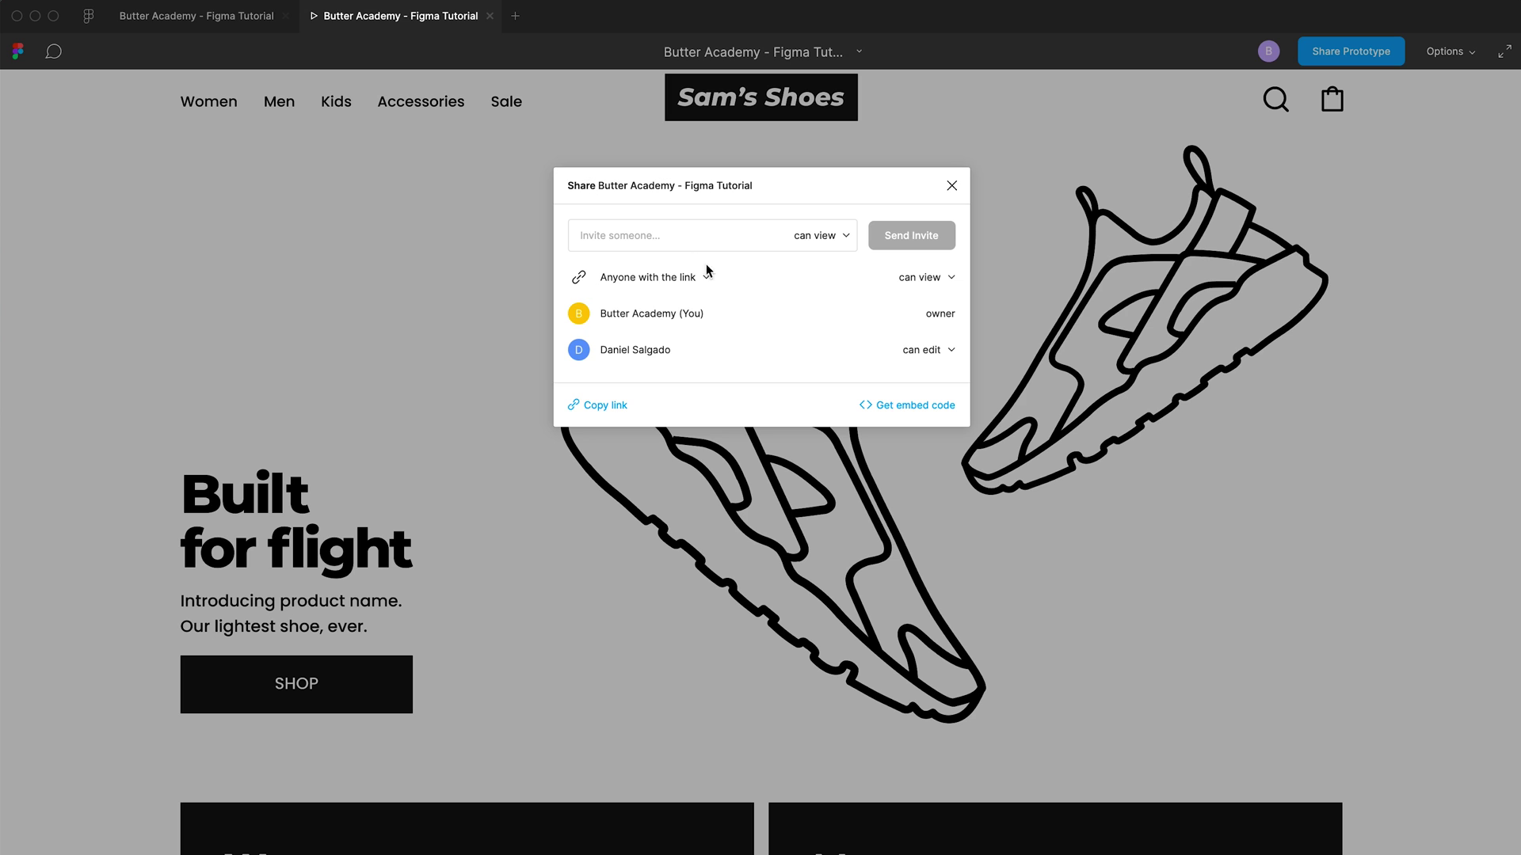
Try restricting access to only people invited to this file, and switch it back to anyone with the link
{"action": "left_click", "coordinate": [693, 286]}
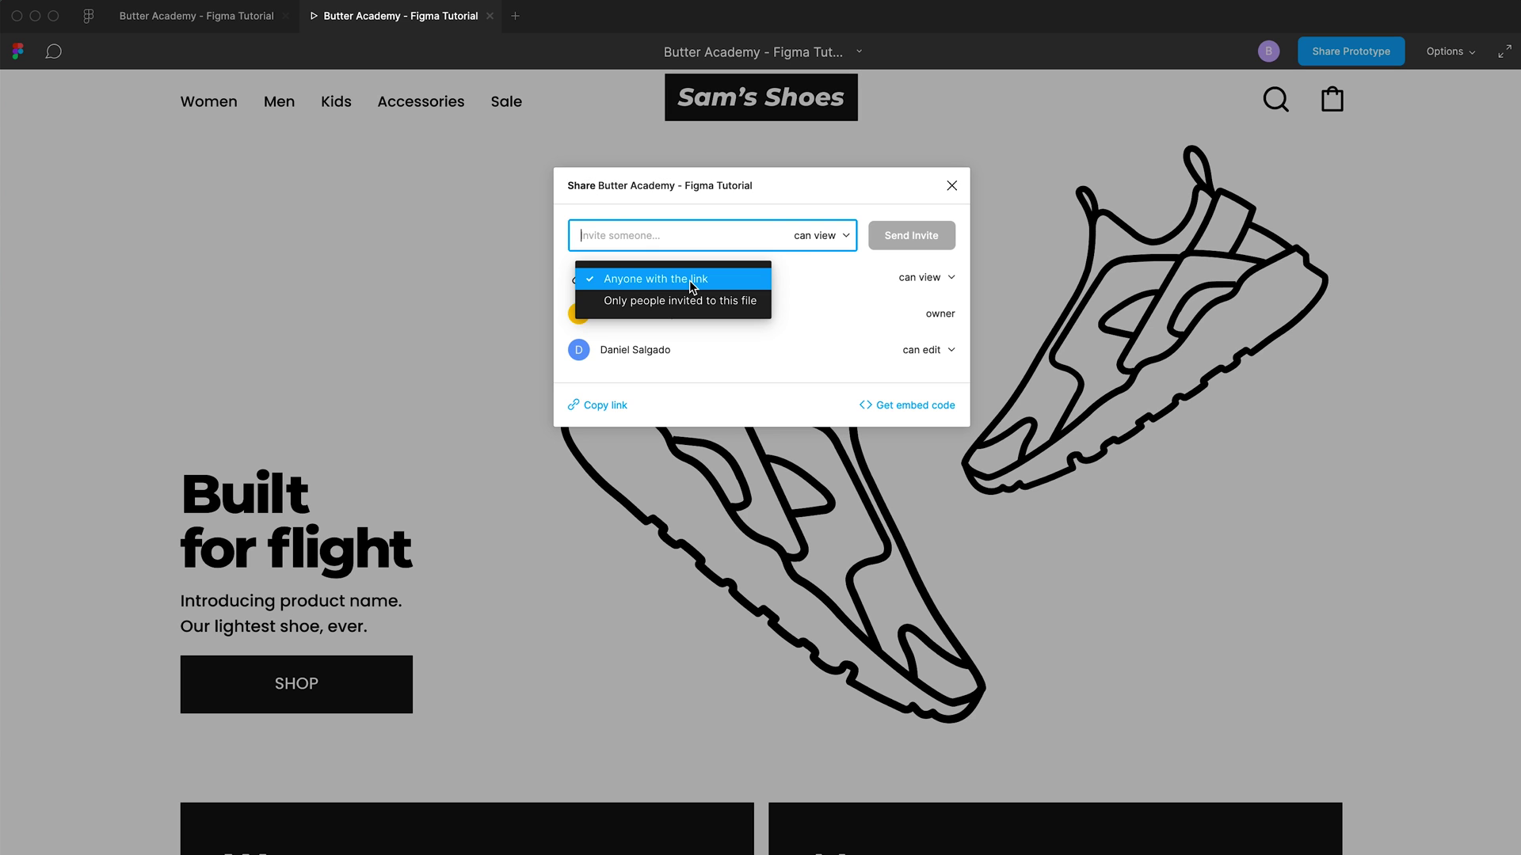
{"action": "left_click", "coordinate": [690, 301]}
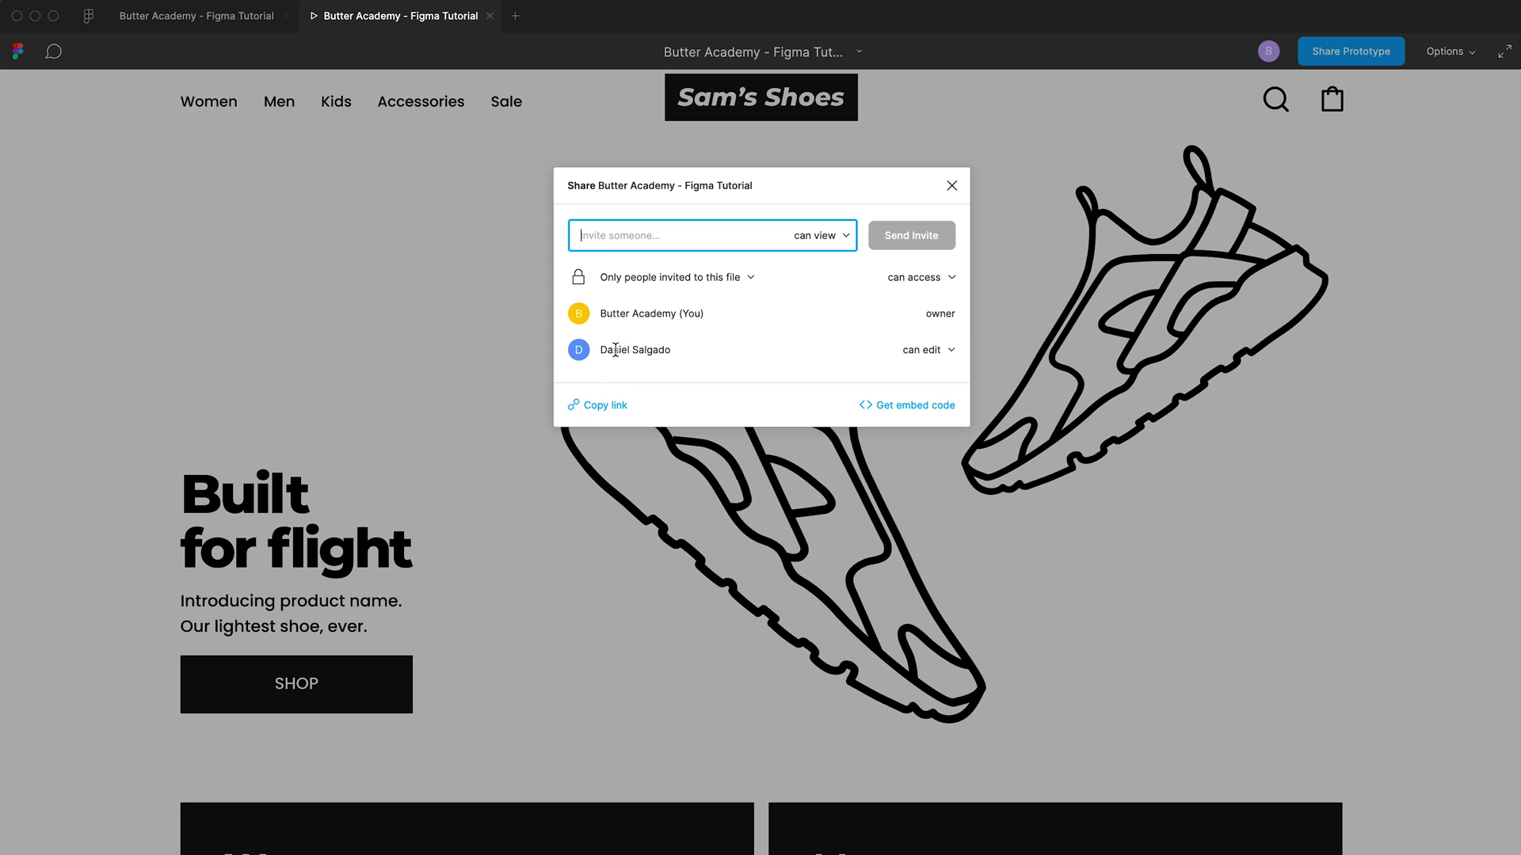
{"action": "left_click", "coordinate": [656, 277]}
{"action": "left_click", "coordinate": [662, 257]}
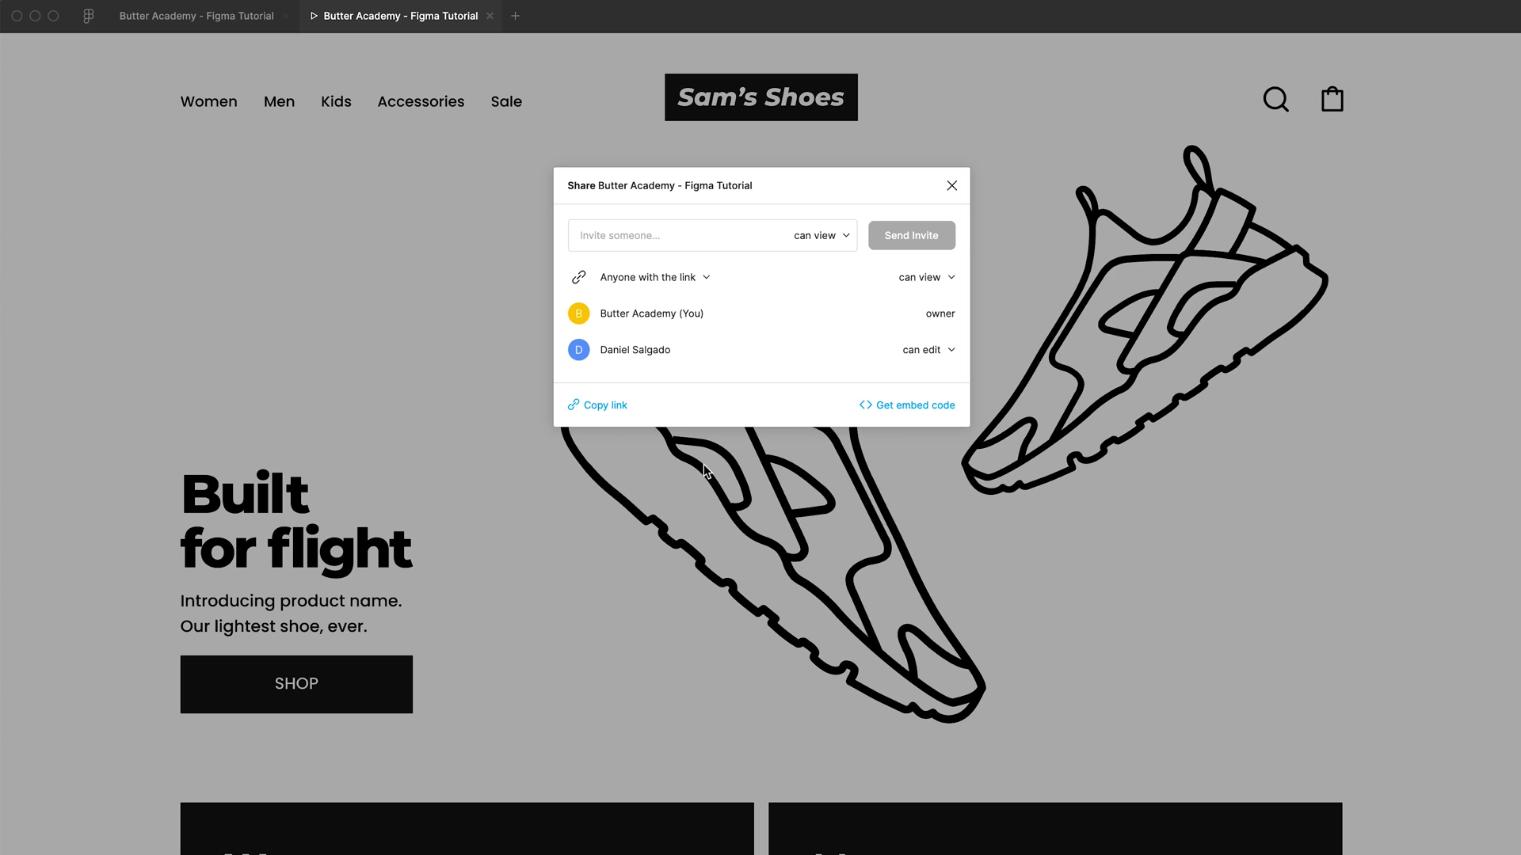
Copy the prototype's share link and open it in the incognito browser window
{"action": "left_click", "coordinate": [616, 409]}
{"action": "key", "text": "ctrl+Left"}
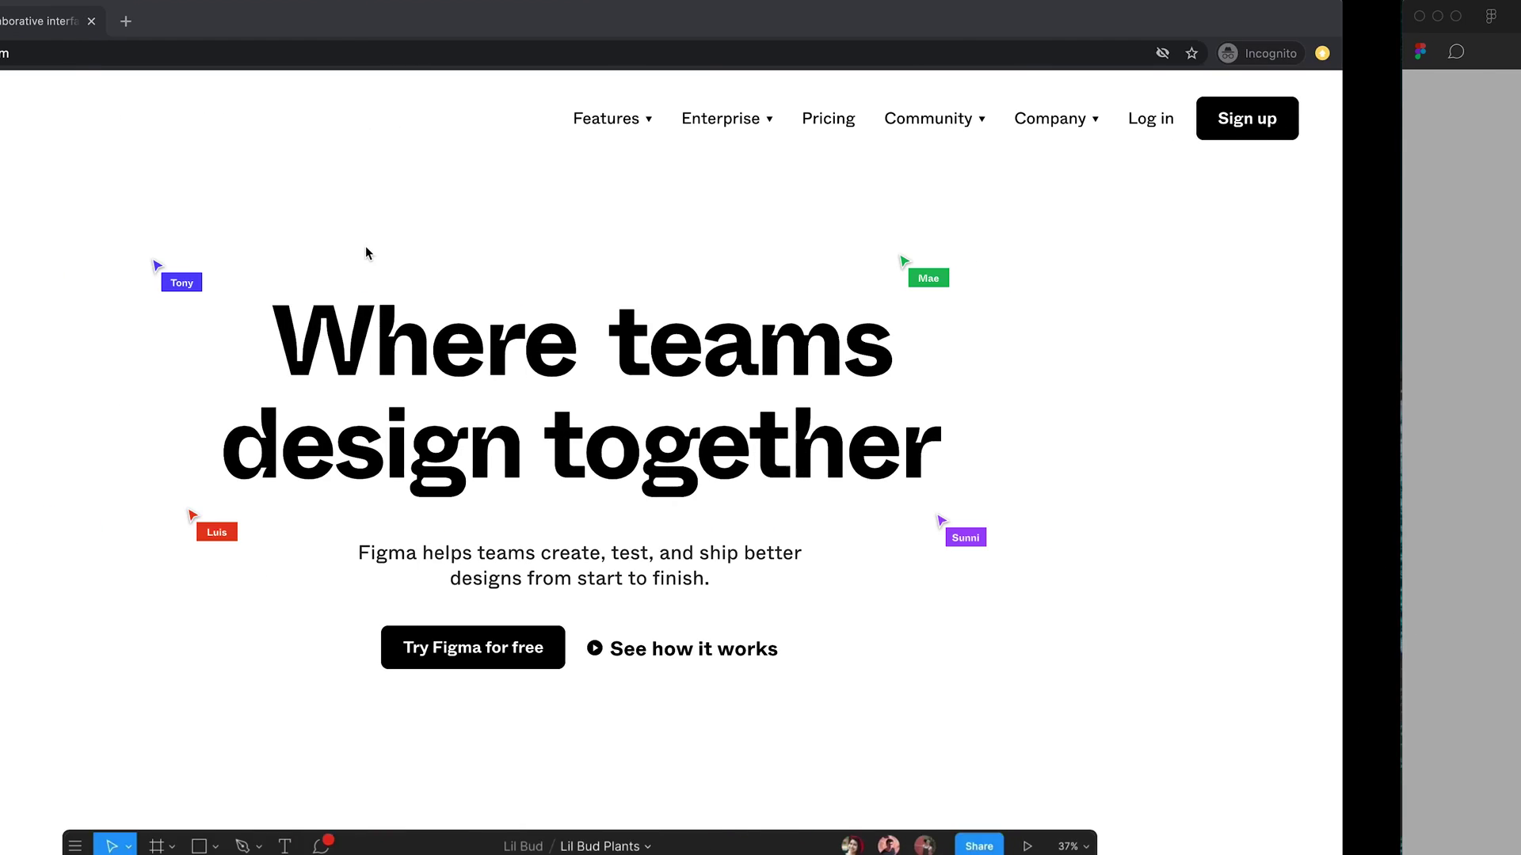
{"action": "left_click", "coordinate": [257, 53]}
{"action": "key", "text": "super+v"}
{"action": "key", "text": "Return"}
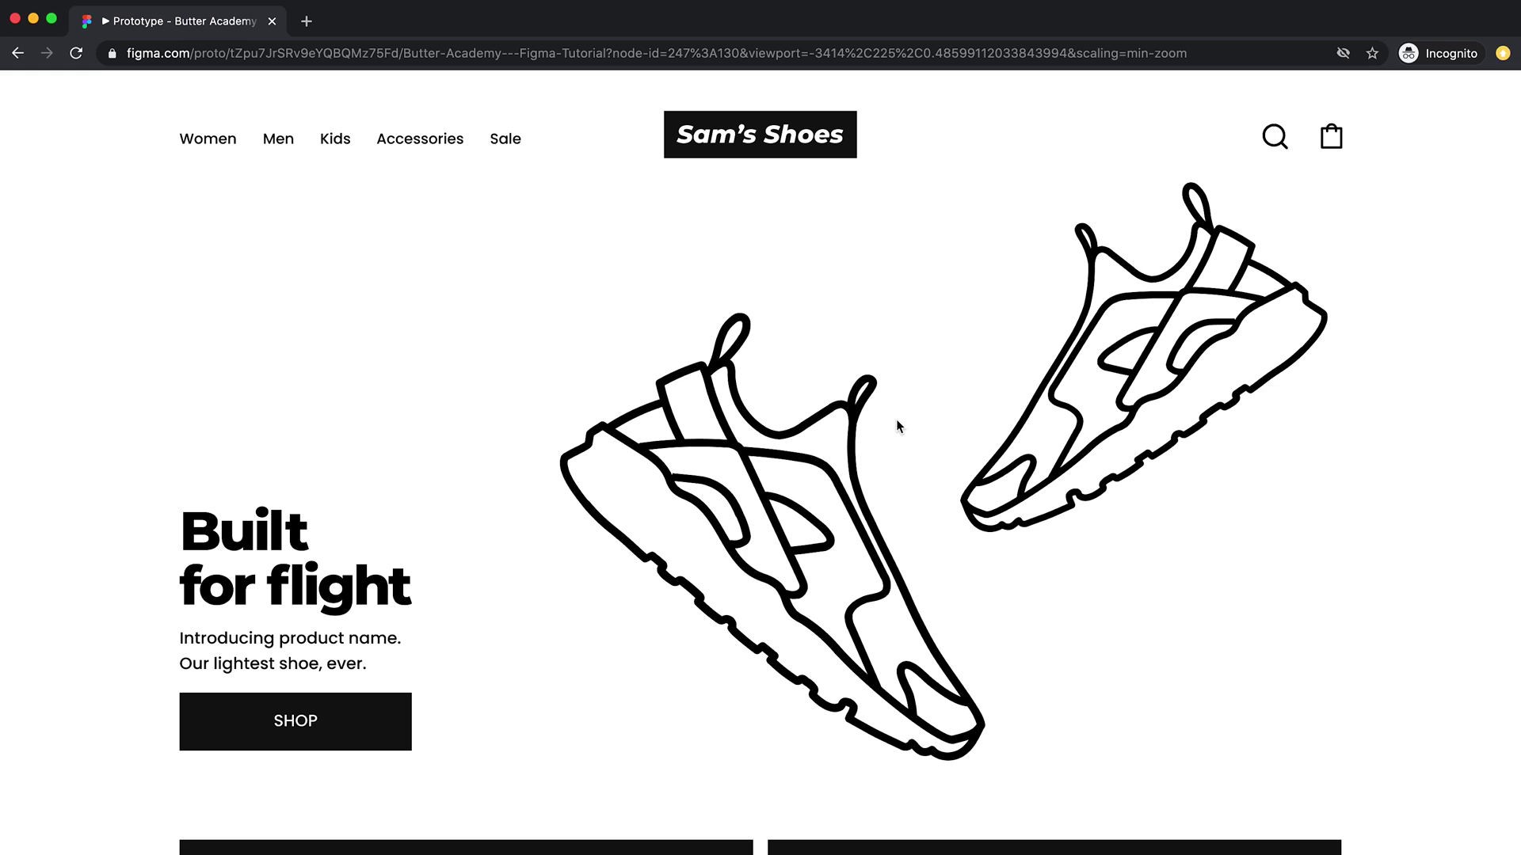
Test the shared prototype in the browser by browsing the home page, following the Women link and opening a product from that page
{"action": "scroll", "coordinate": [679, 450], "scroll_direction": "down", "scroll_amount": 10}
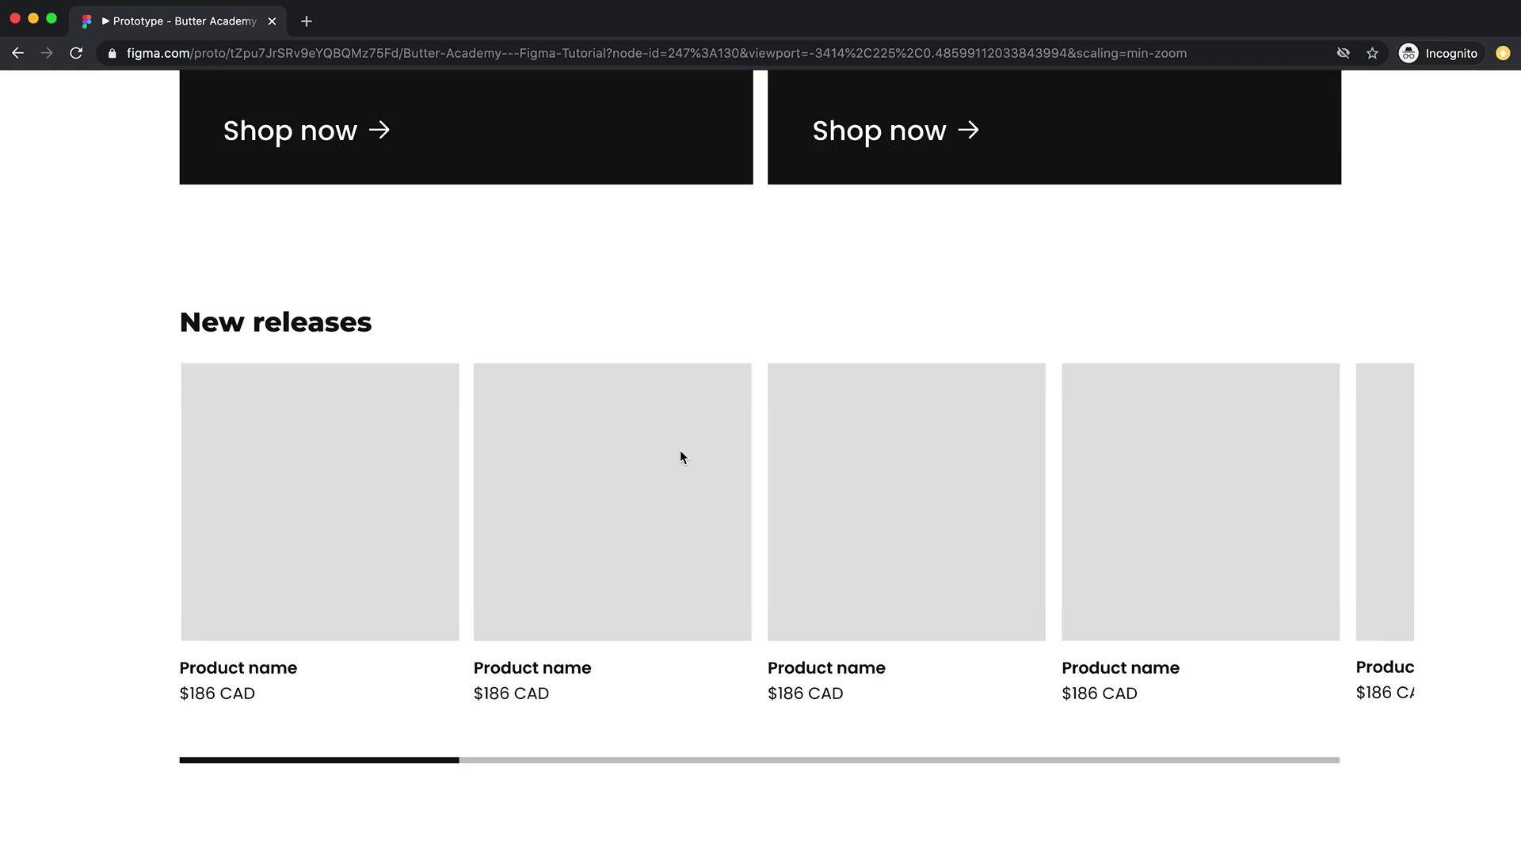
{"action": "scroll", "coordinate": [679, 450], "scroll_direction": "up", "scroll_amount": 10}
{"action": "left_click", "coordinate": [208, 140]}
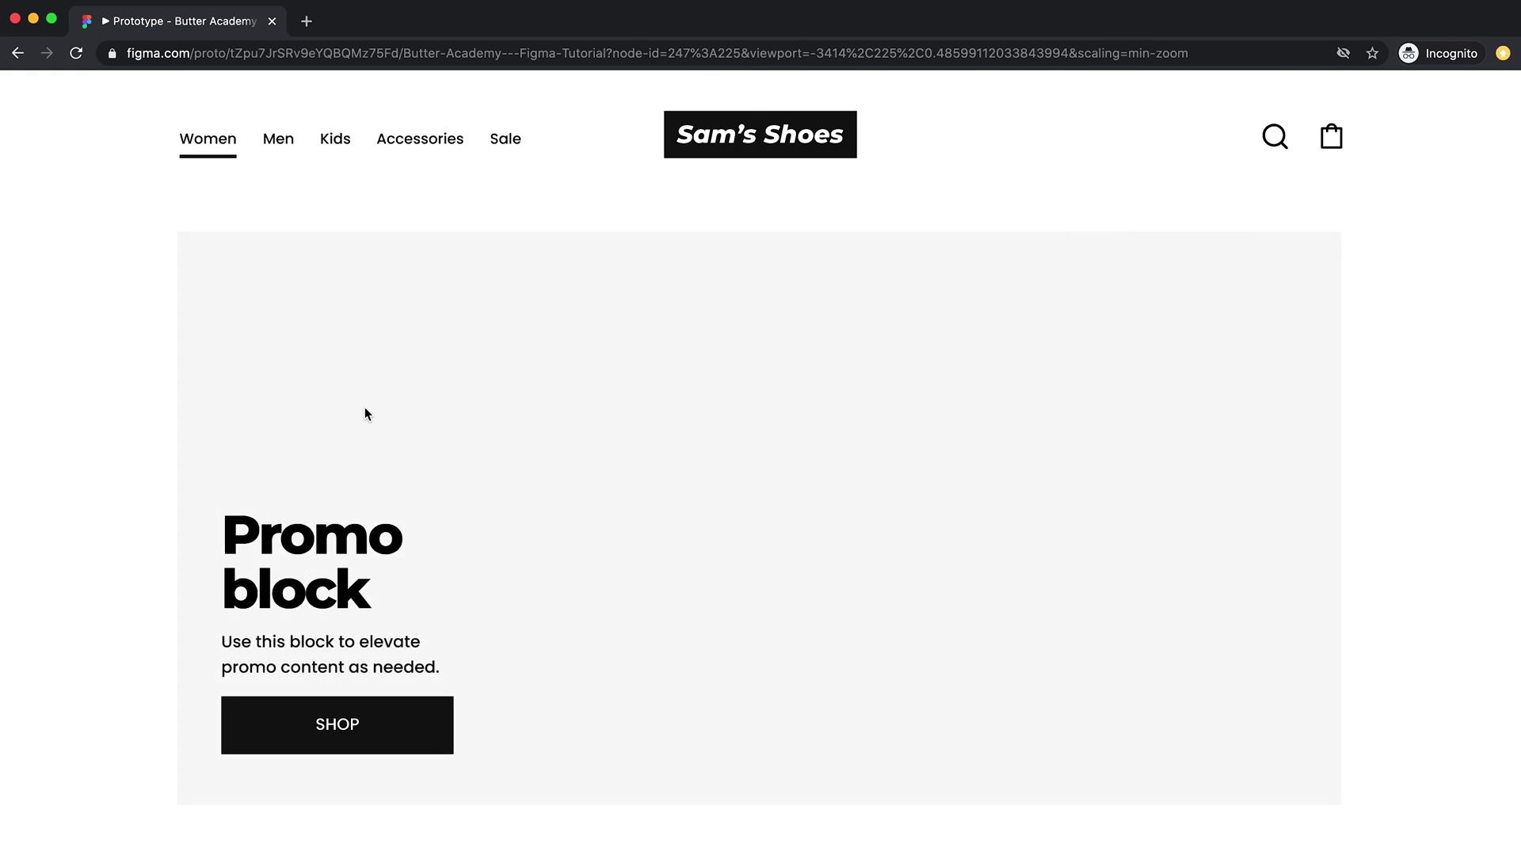
{"action": "scroll", "coordinate": [365, 407], "scroll_direction": "down", "scroll_amount": 10}
{"action": "left_click", "coordinate": [326, 632]}
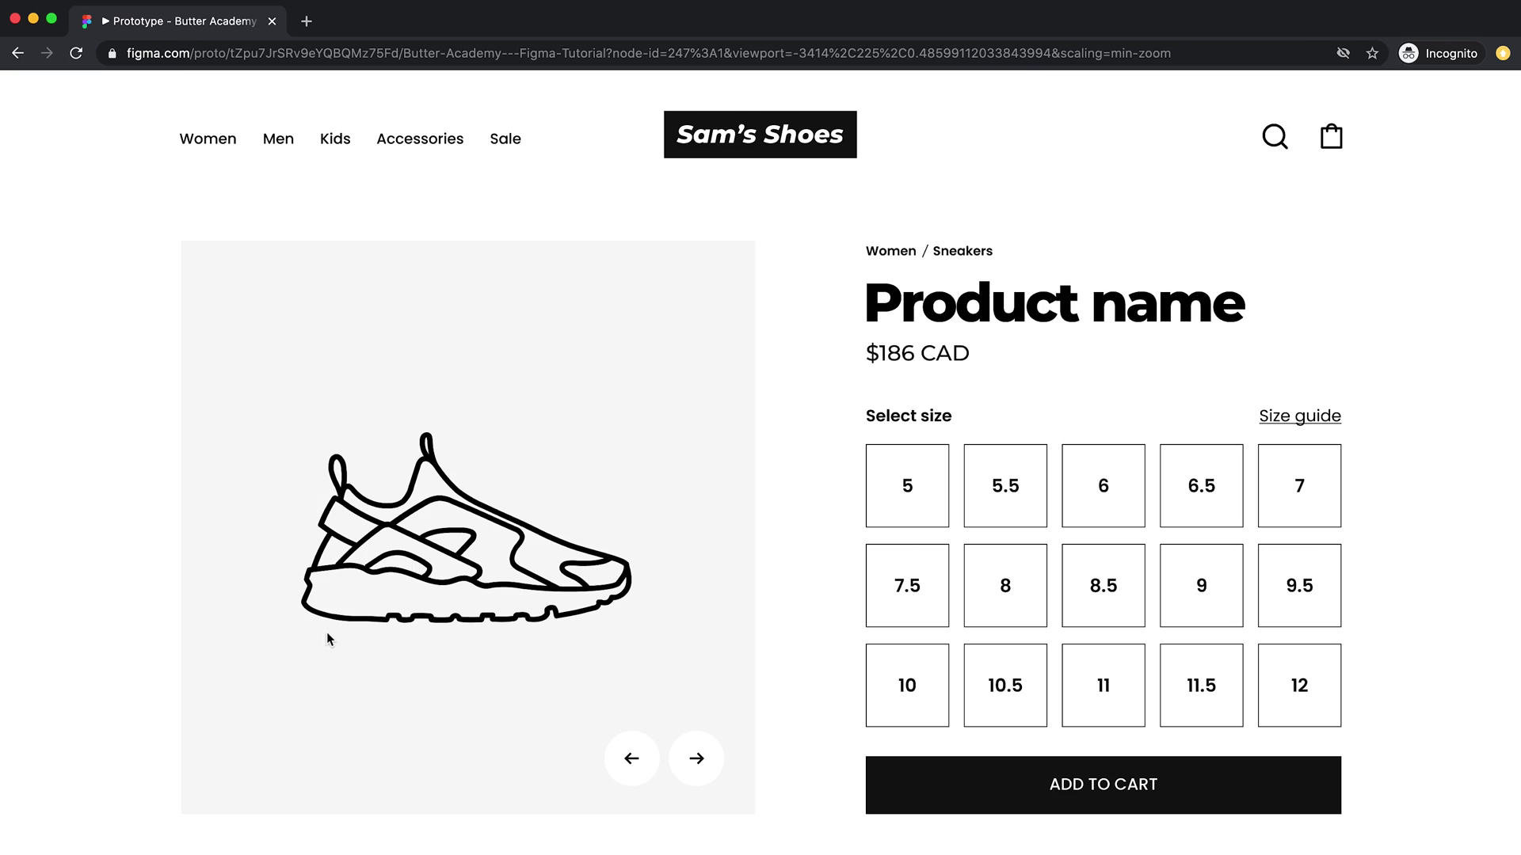